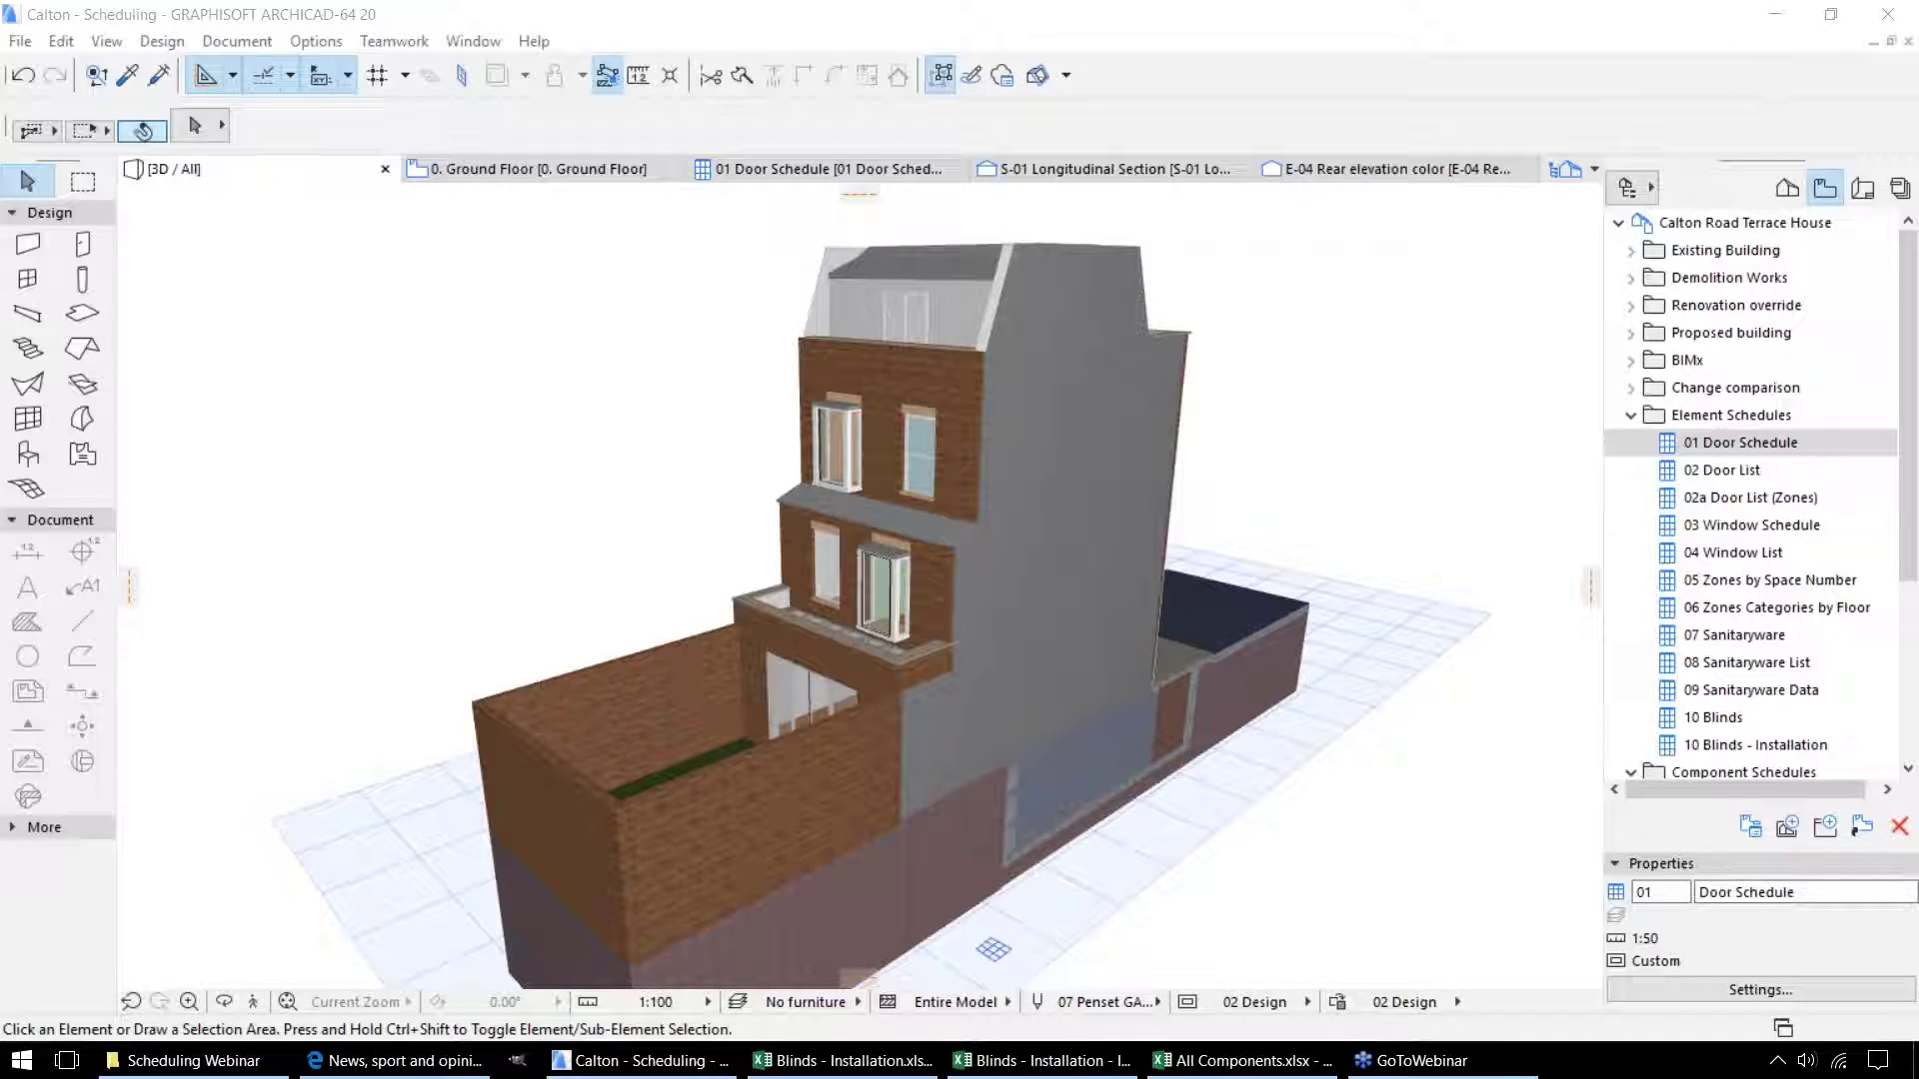
Select the third-floor wall piece around the upper-floor window in the 3D view.
{"action": "left_click", "coordinate": [956, 448]}
{"action": "left_click", "coordinate": [956, 448]}
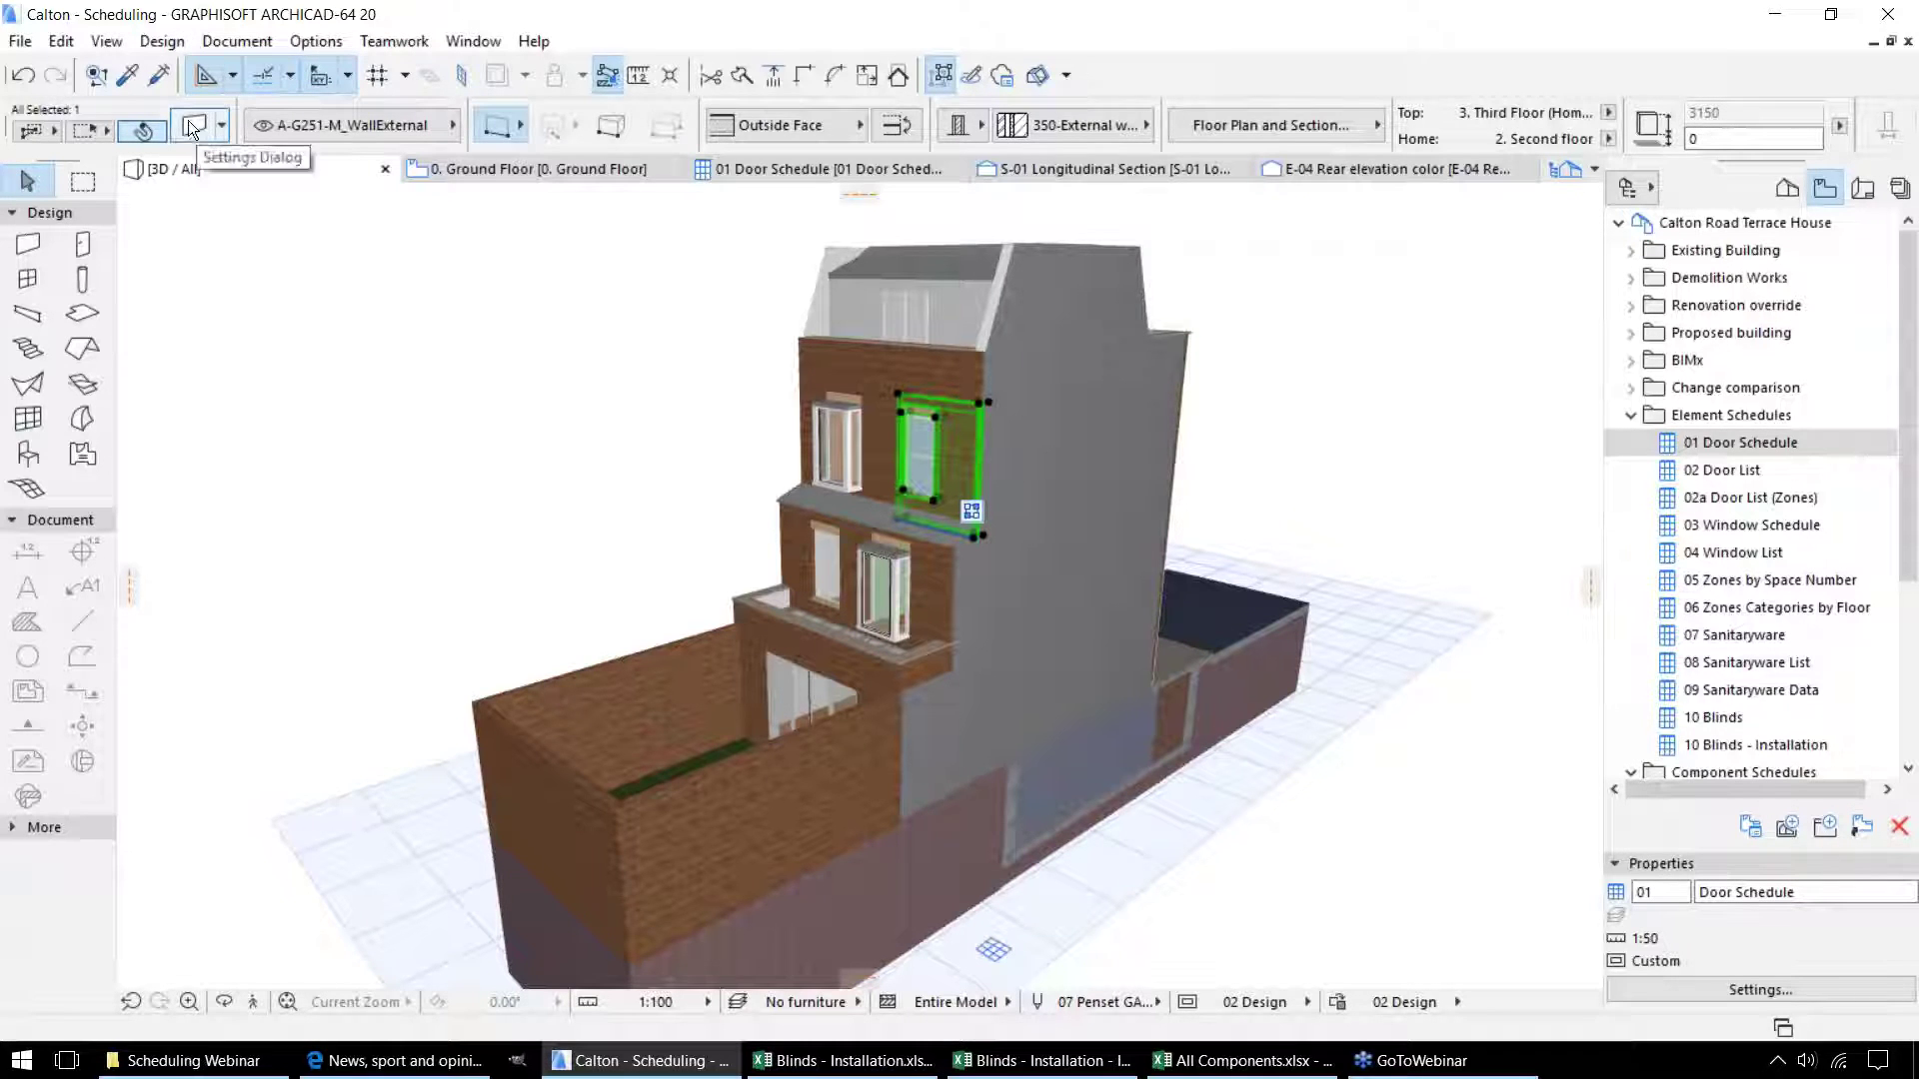
{"action": "key", "text": "ctrl+t"}
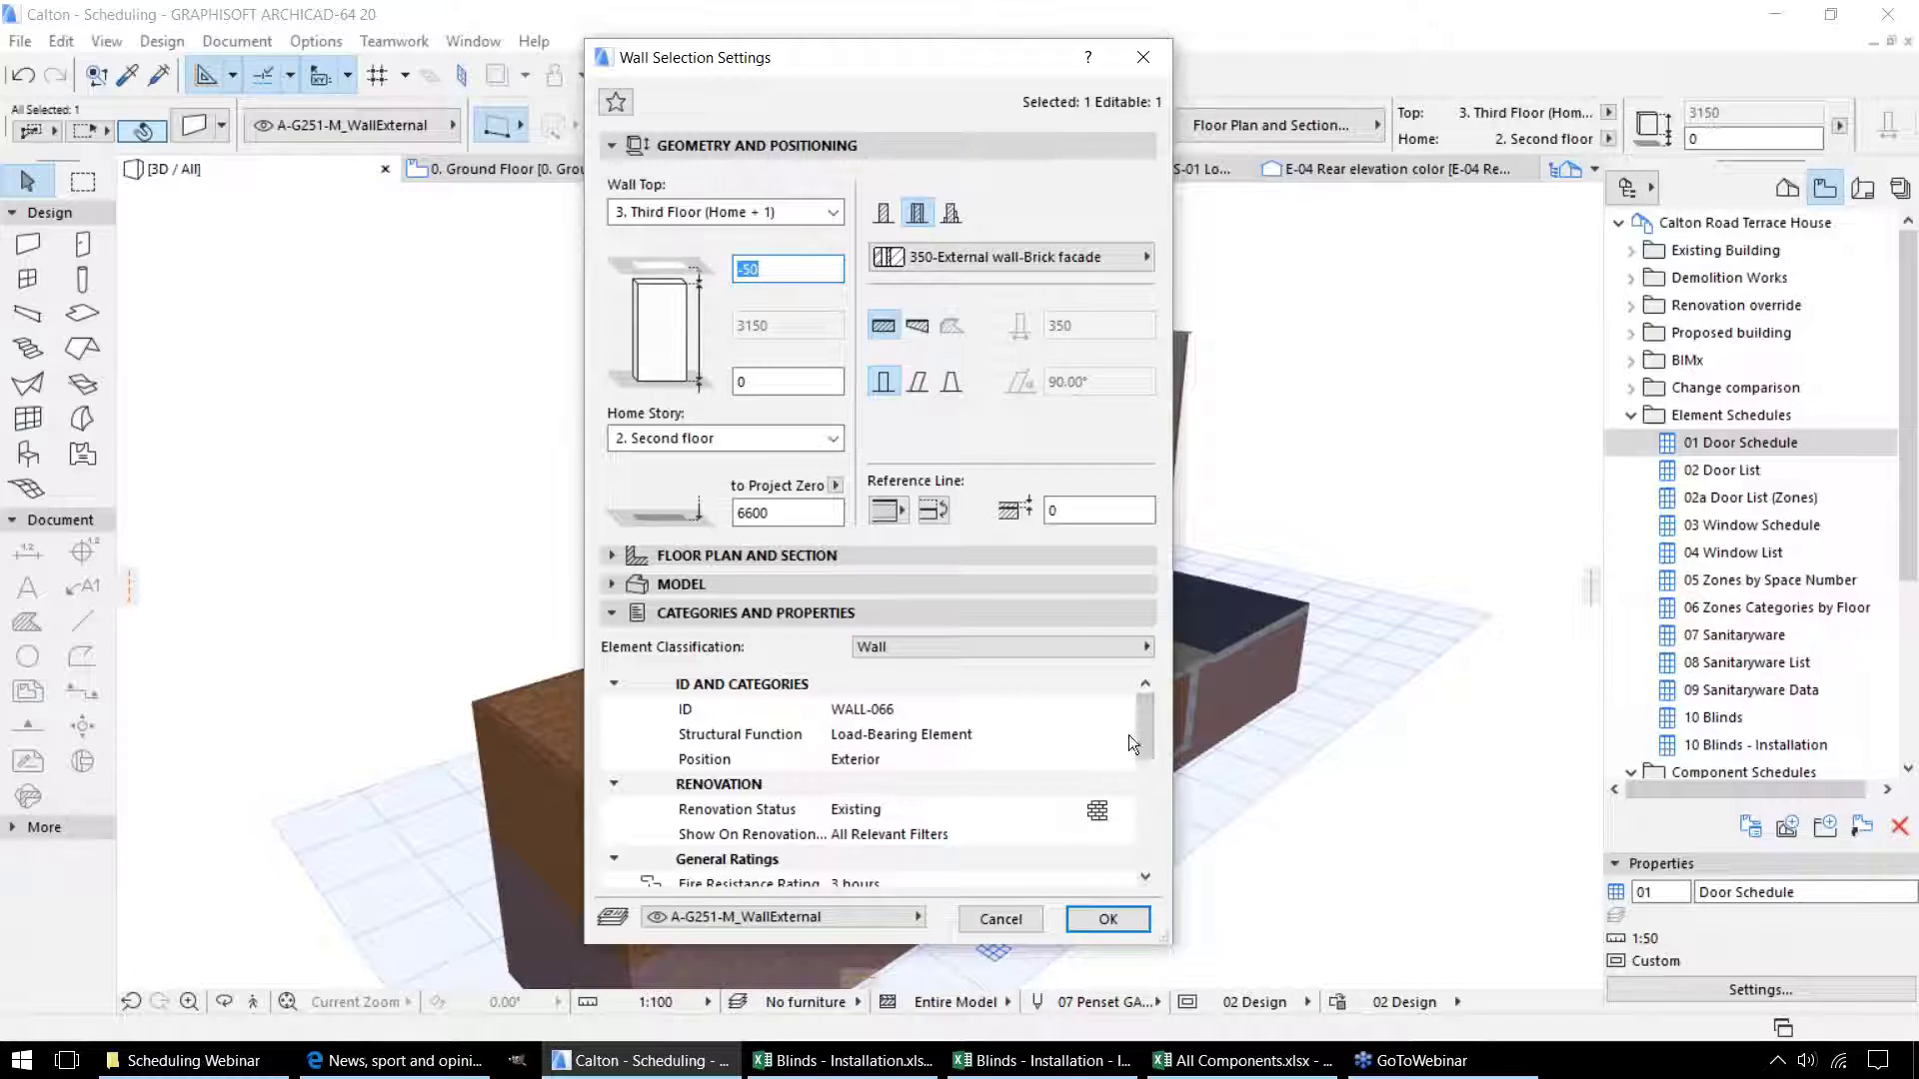
{"action": "left_click_drag", "start_coordinate": [1147, 726], "coordinate": [1149, 775]}
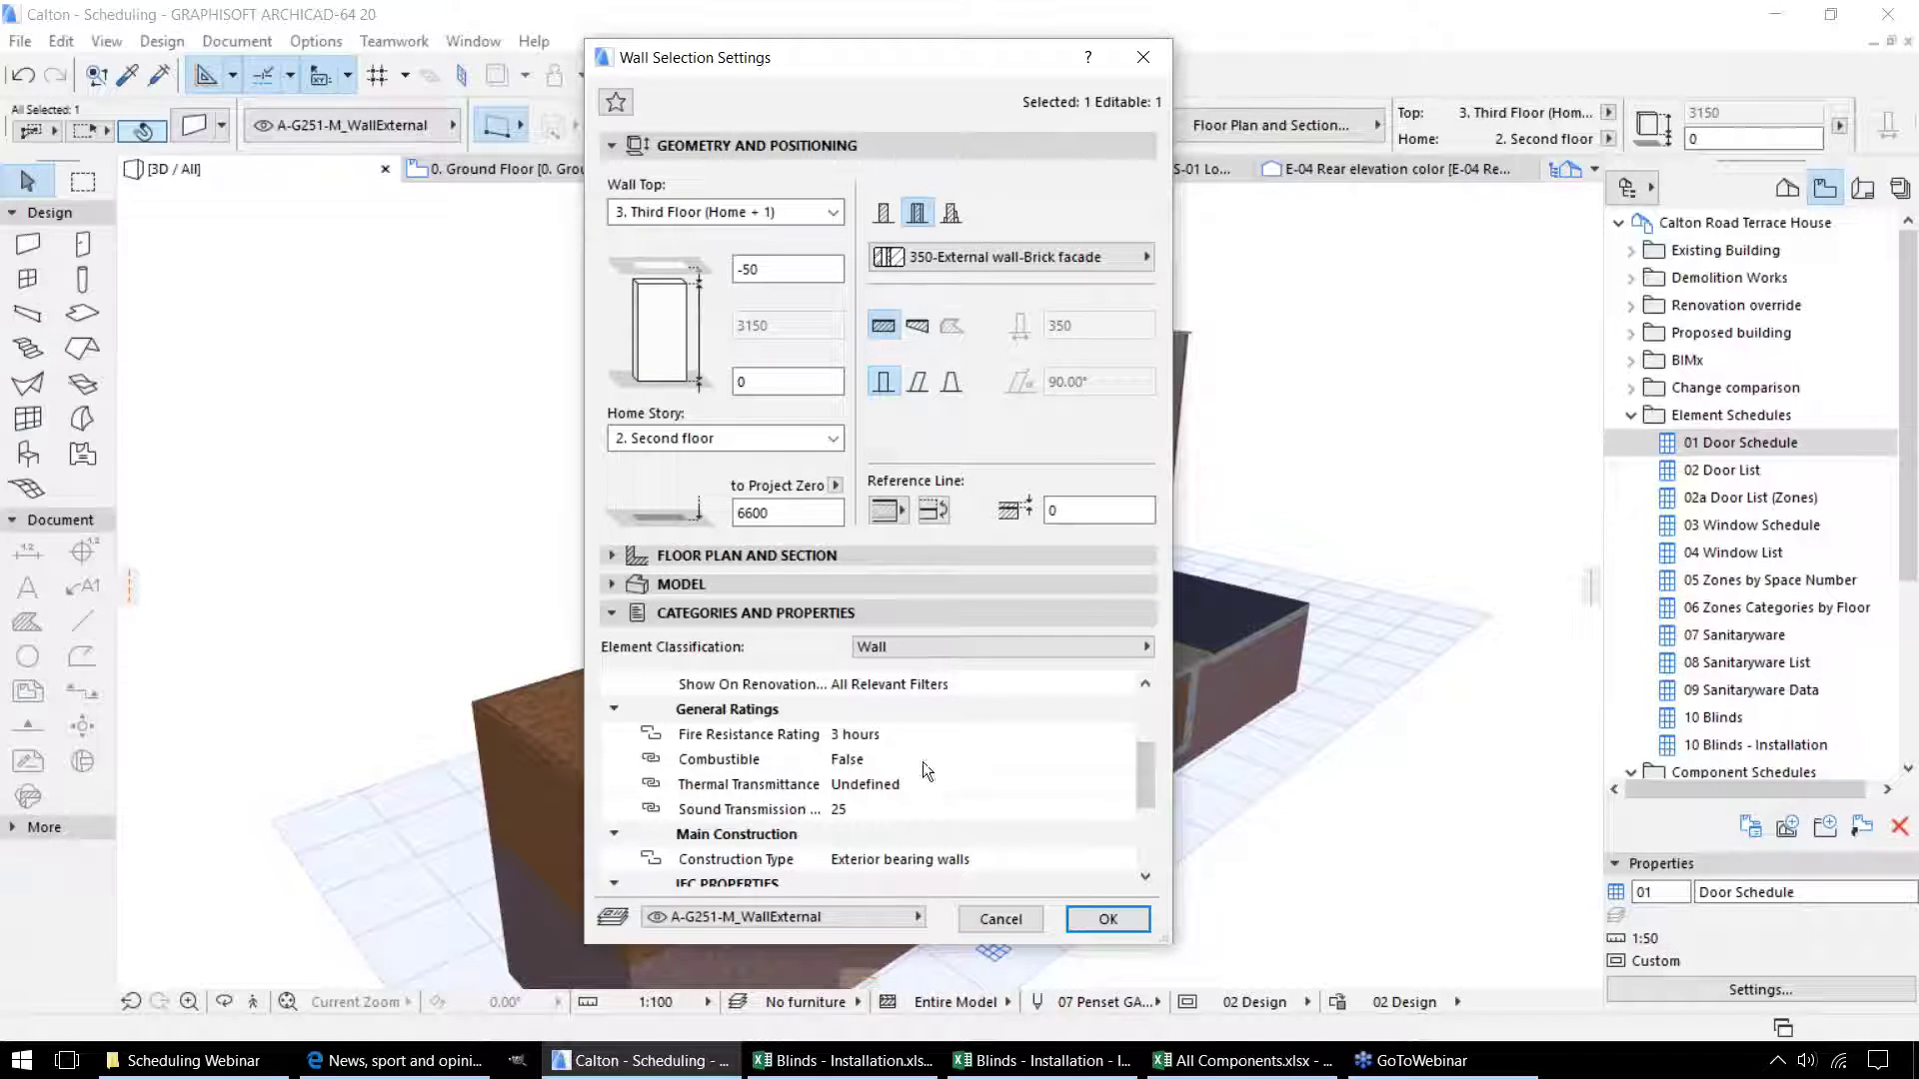
{"action": "key", "text": "Escape"}
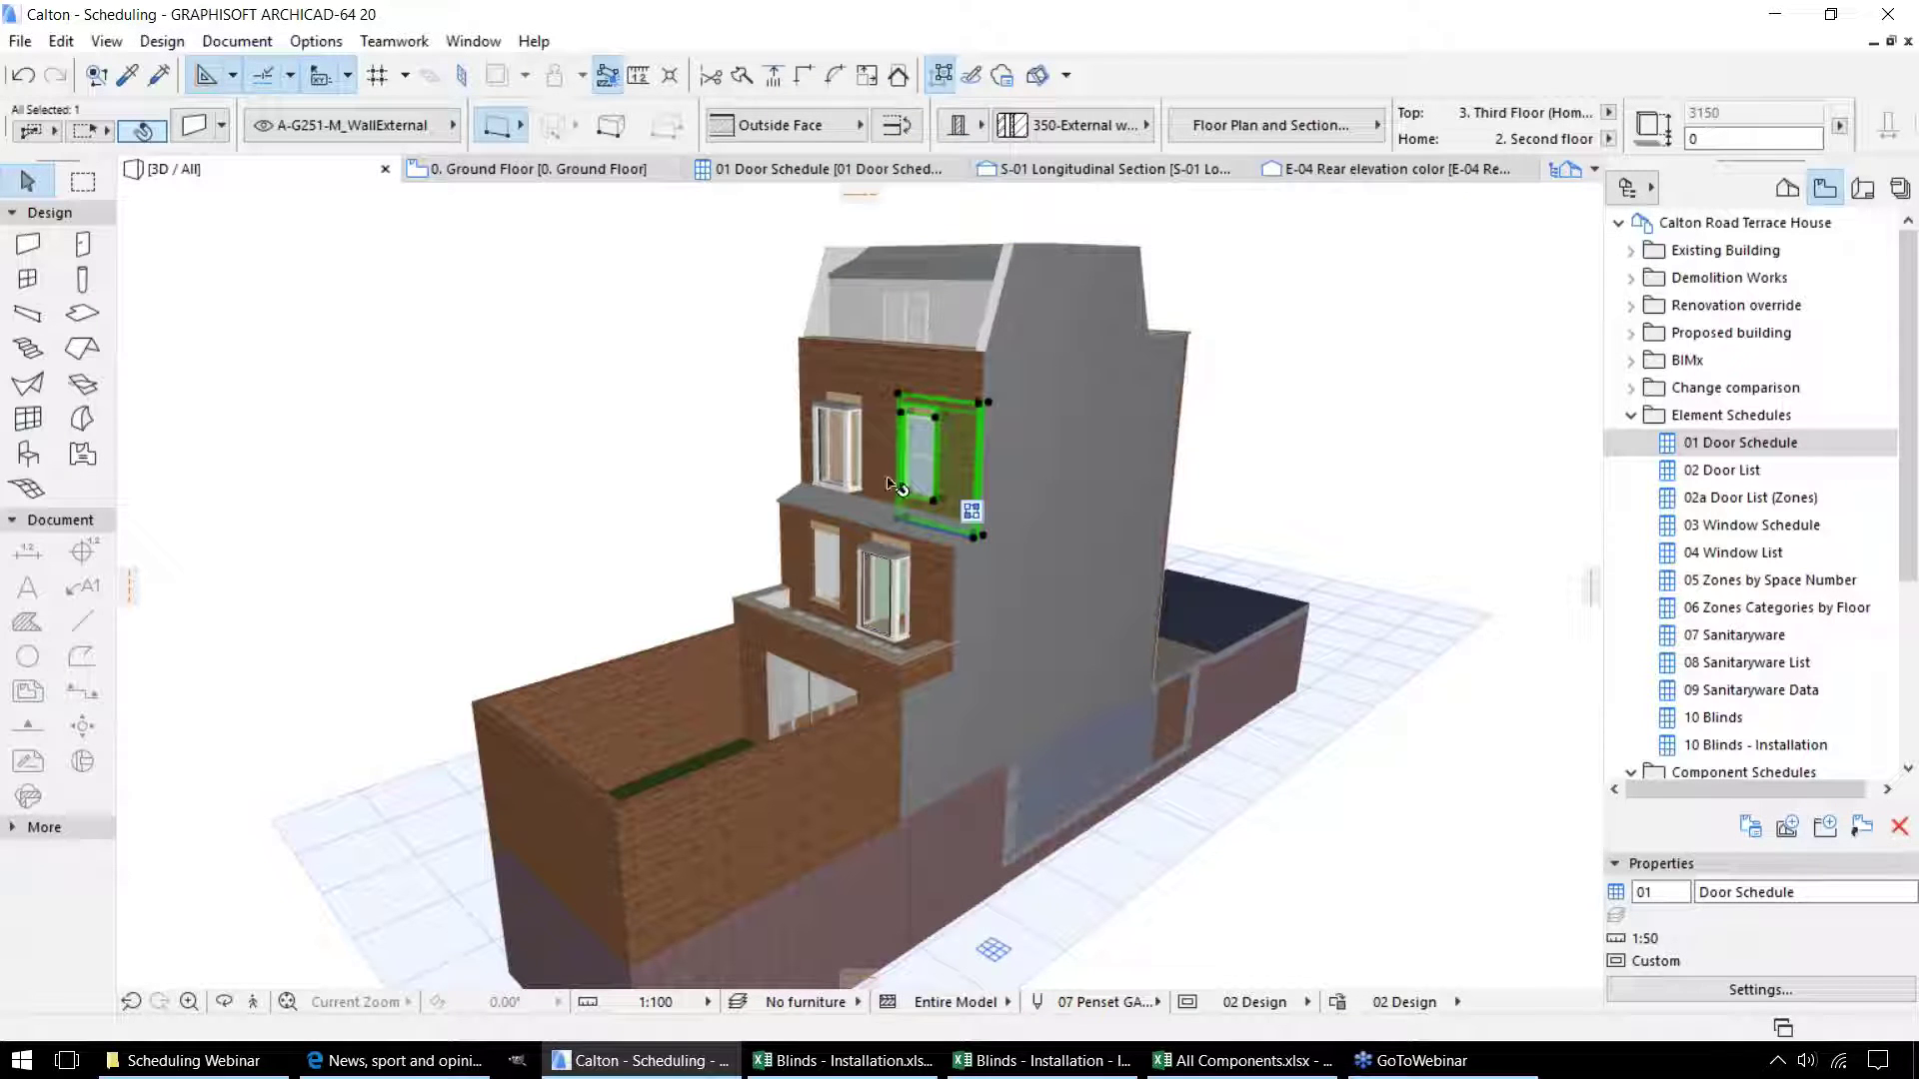
{"action": "left_click", "coordinate": [315, 42]}
In Building Materials, enter Kingspan as Manufacturer for Insulation - Mineral Wool Batt and confirm.
{"action": "mouse_move", "coordinate": [332, 76]}
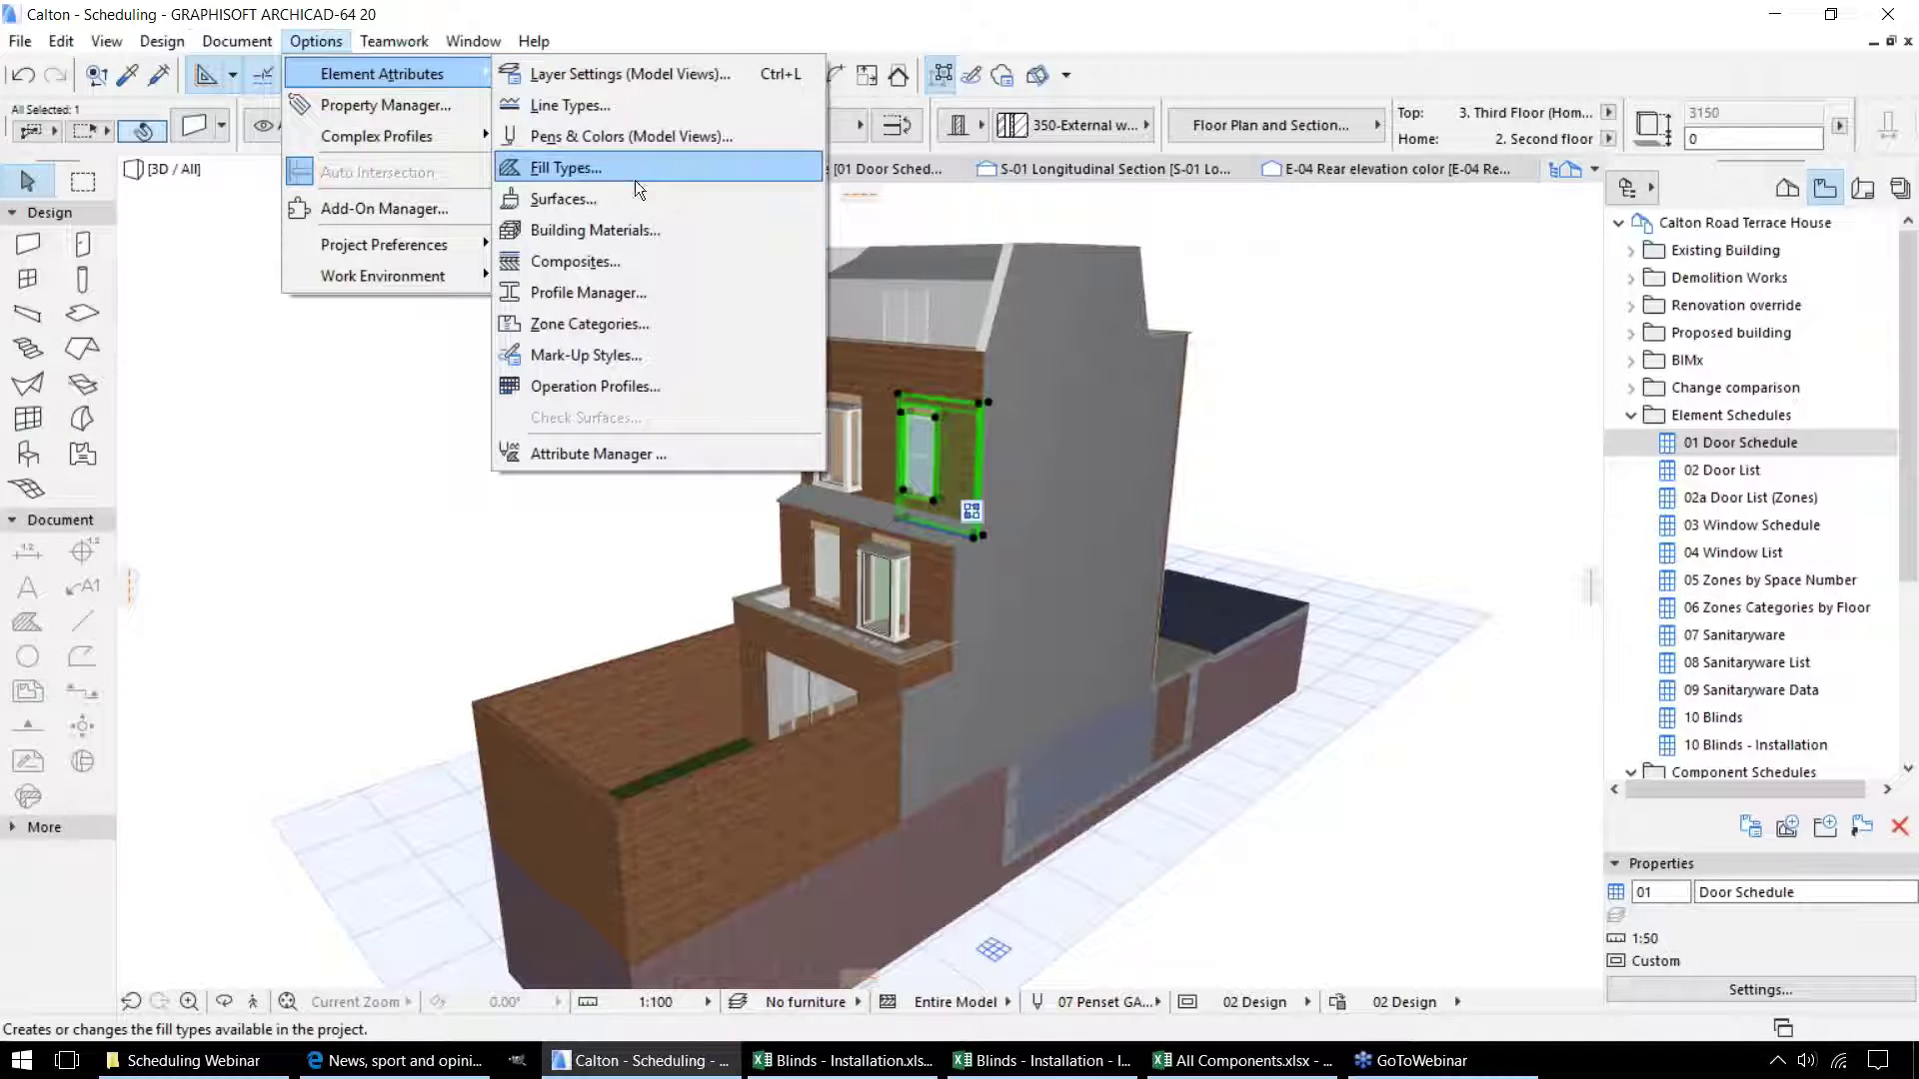
{"action": "left_click", "coordinate": [637, 230]}
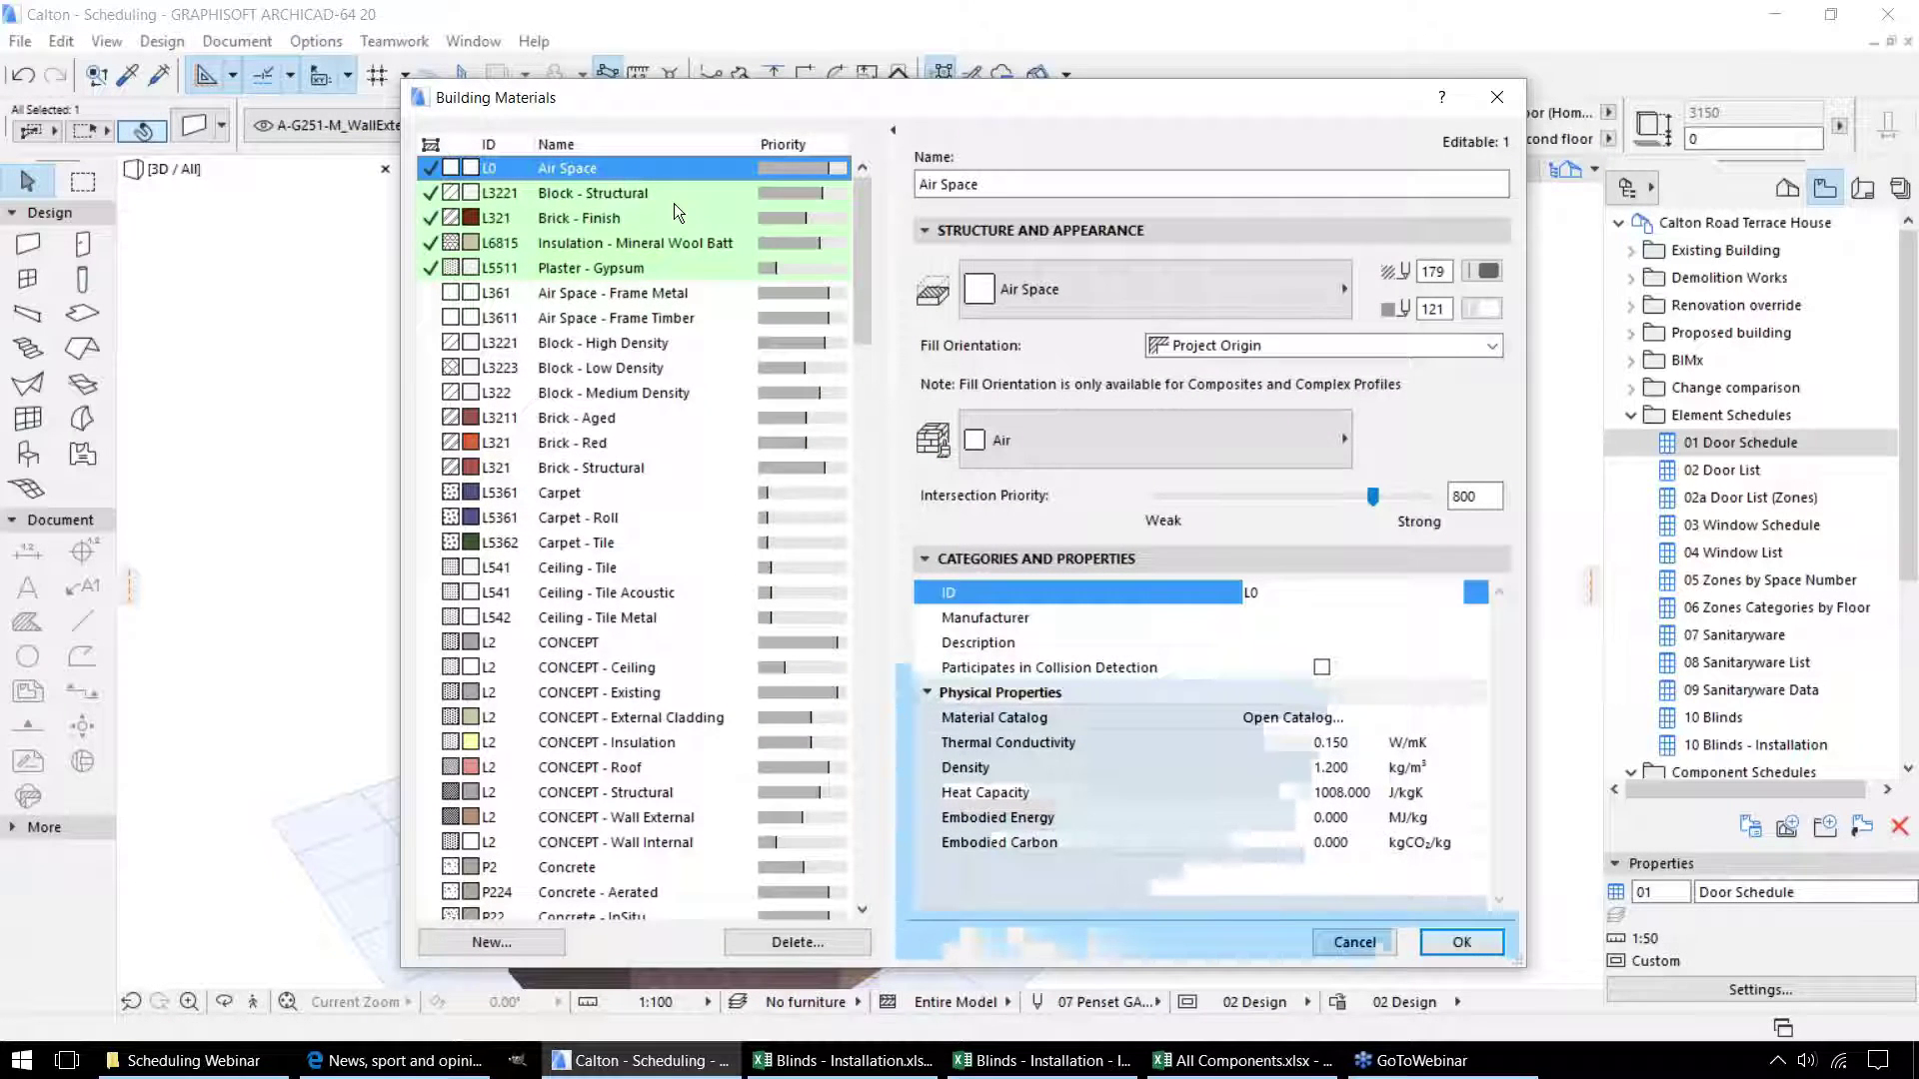
{"action": "left_click", "coordinate": [606, 242]}
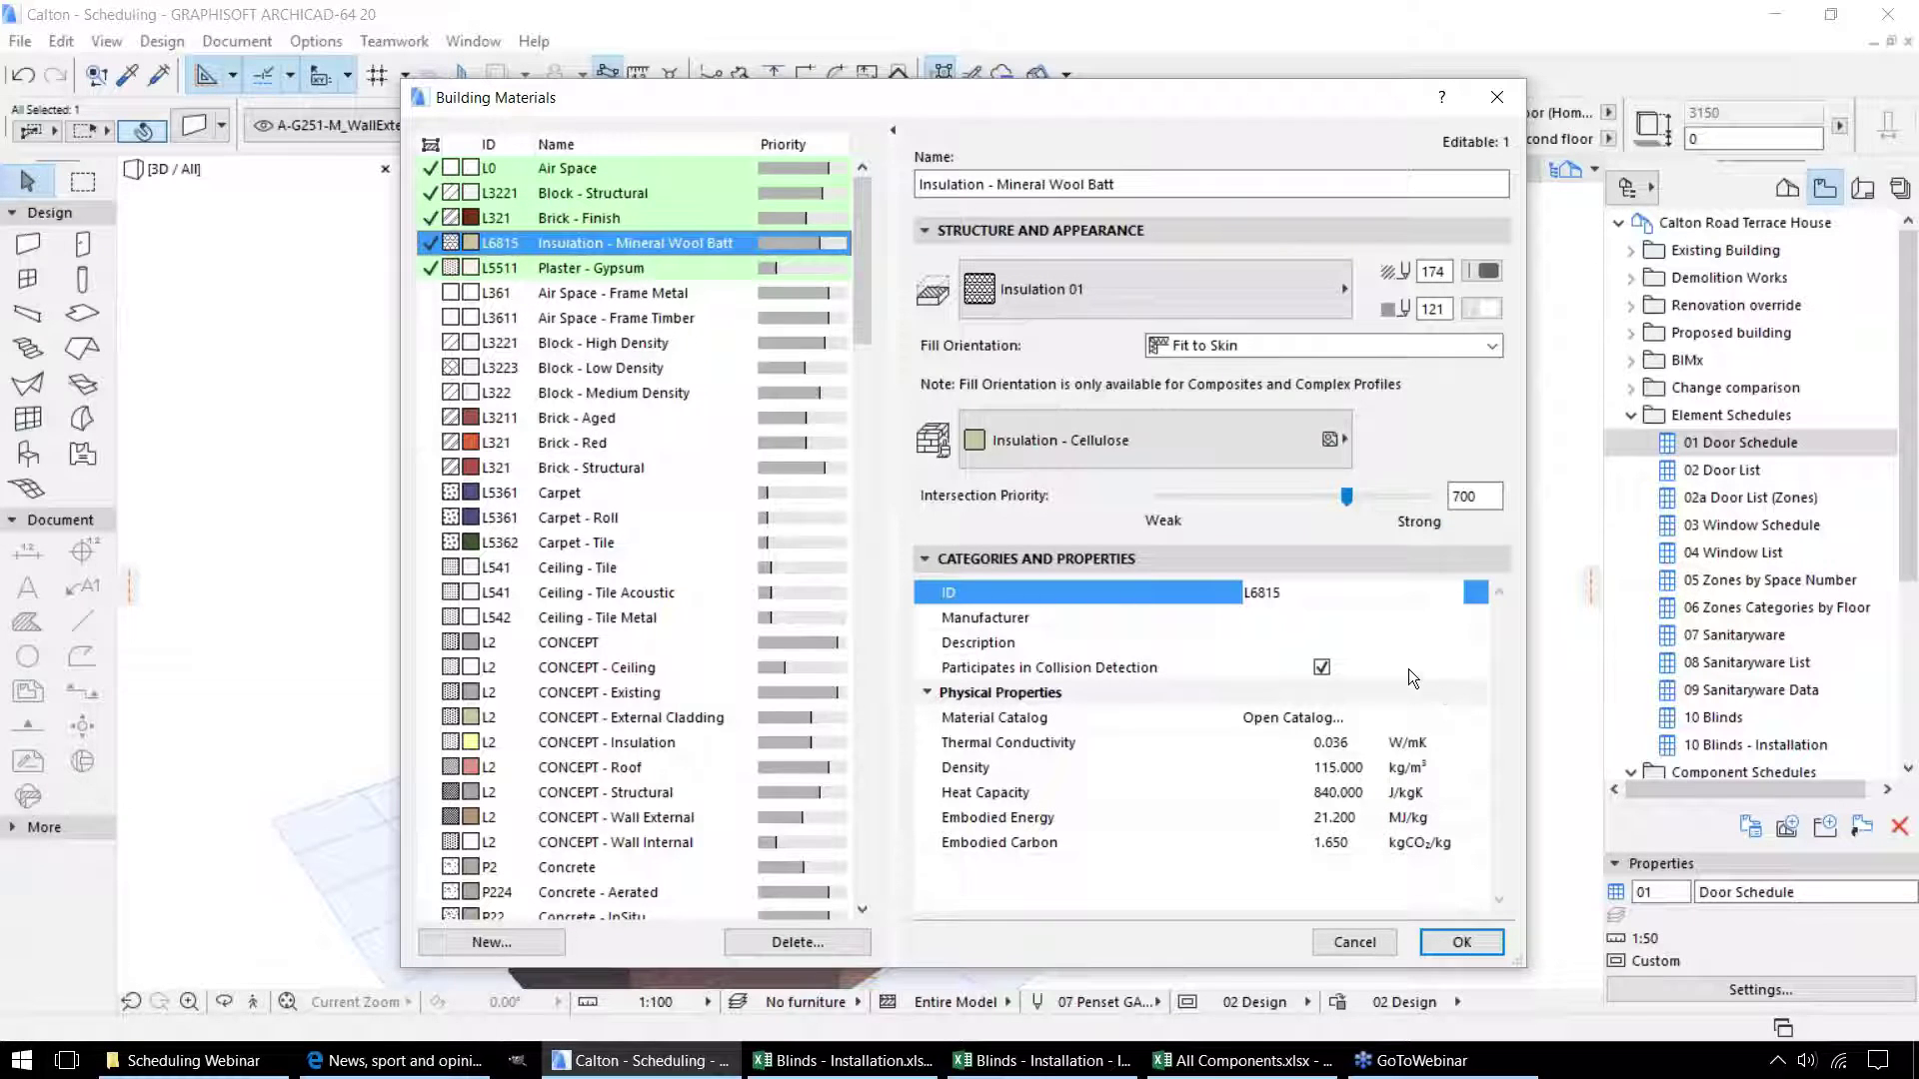
{"action": "left_click", "coordinate": [1286, 619]}
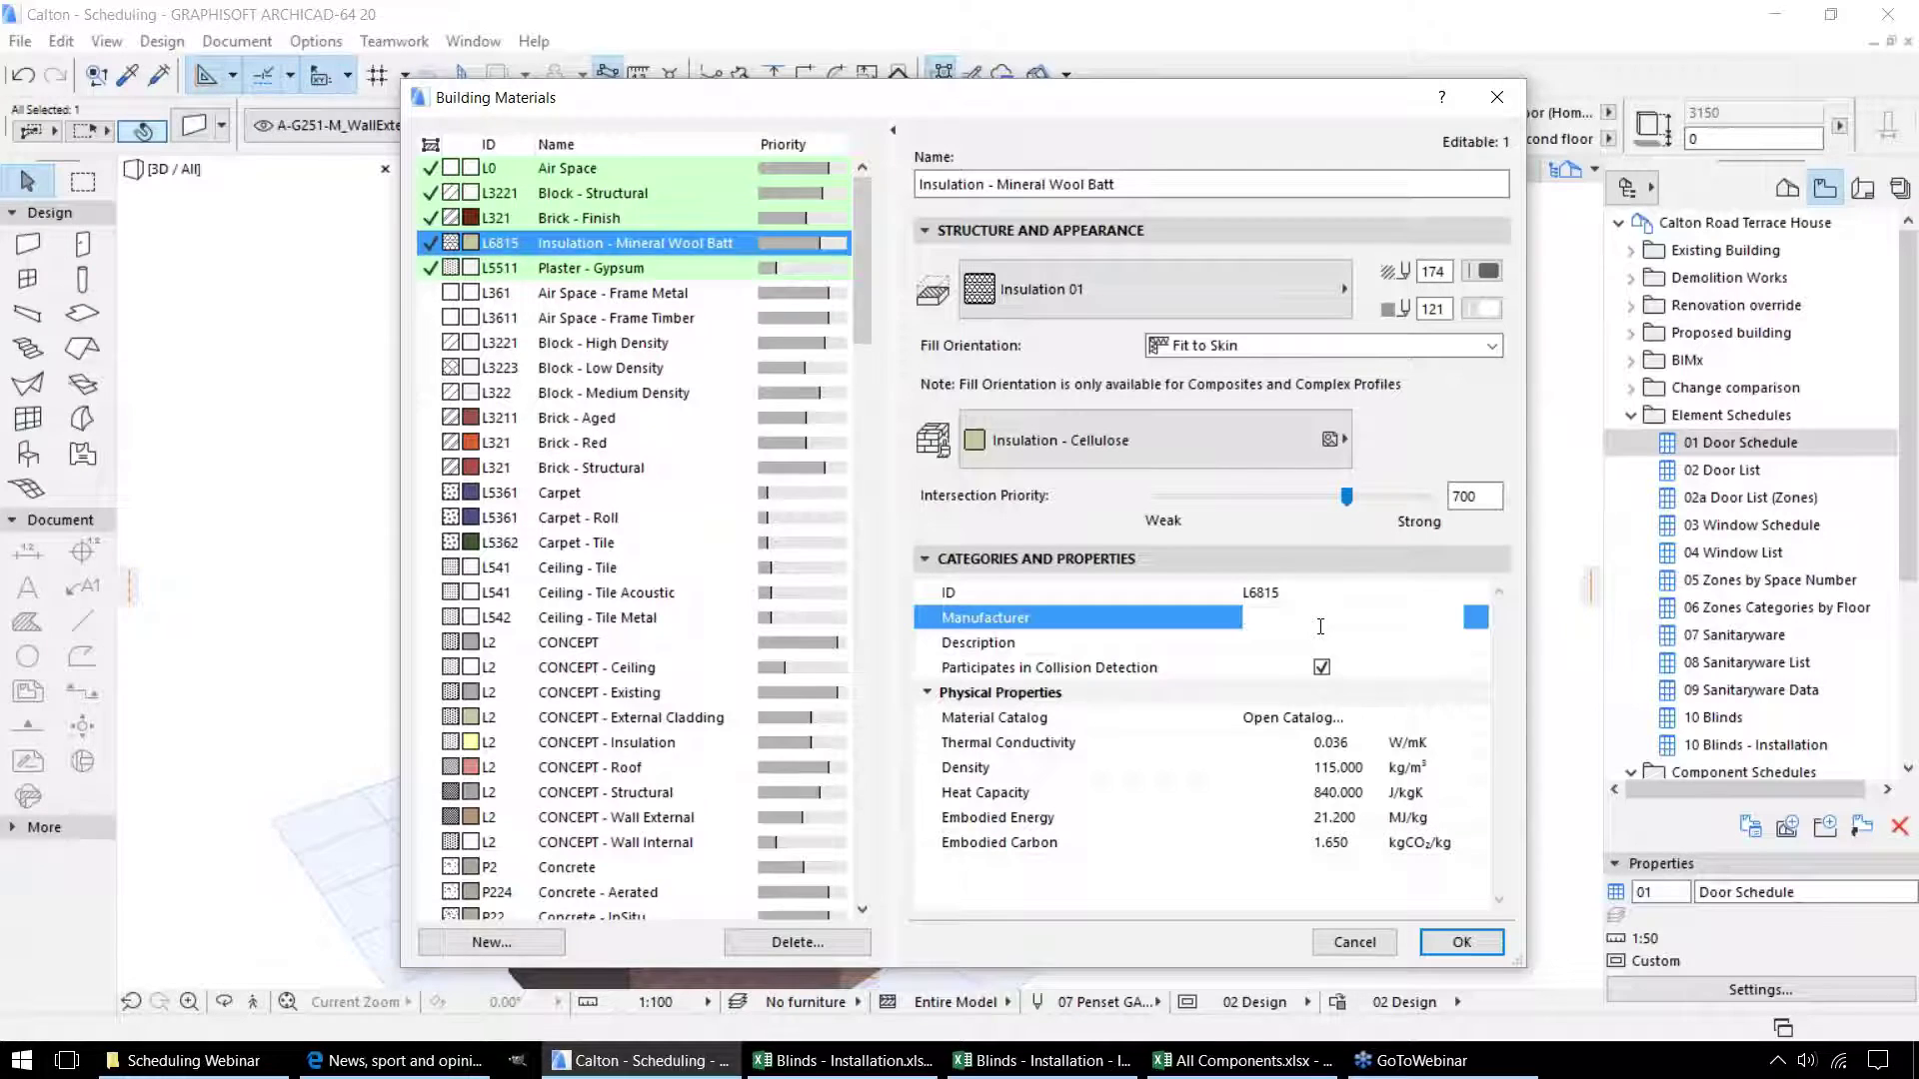
{"action": "type", "text": "Kingspan"}
{"action": "left_click", "coordinate": [1464, 945]}
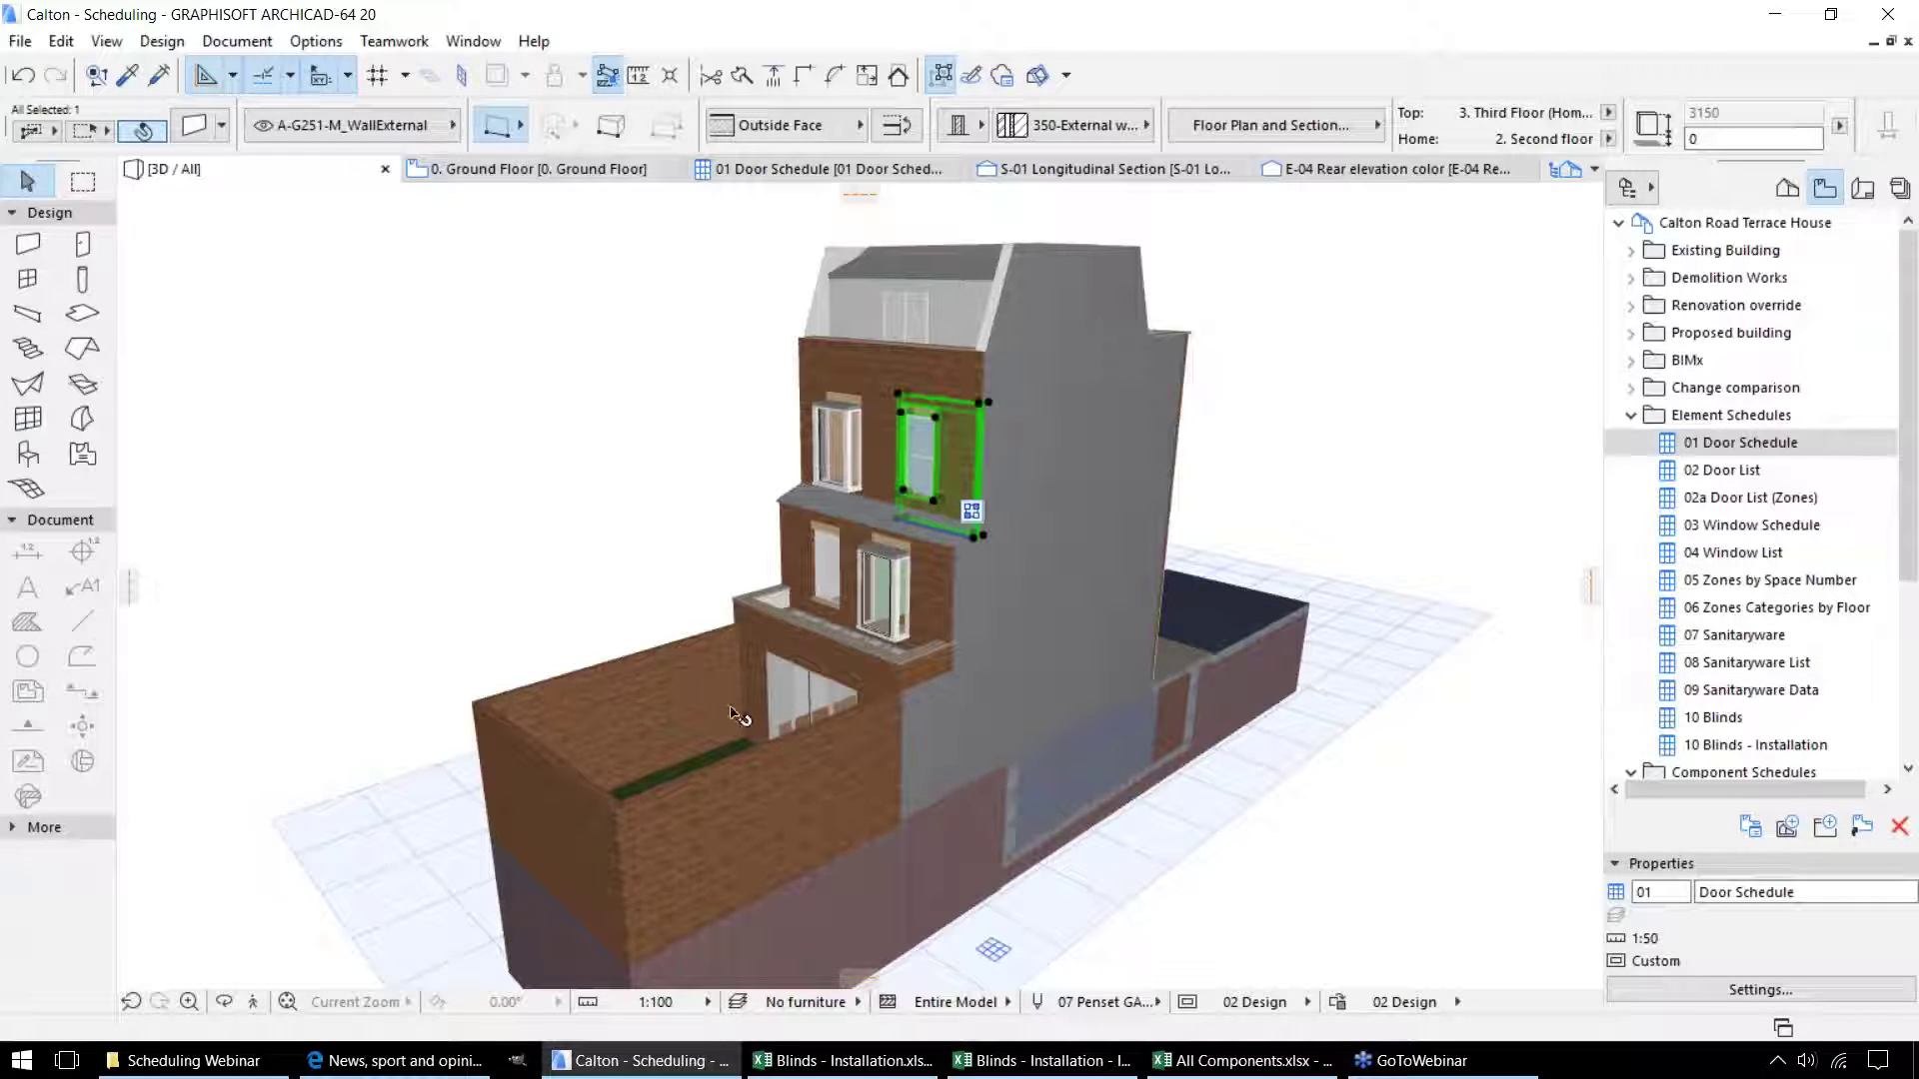
Open 01 Door Schedule from the Navigator's Element Schedules and pan the view.
{"action": "double_click", "coordinate": [1749, 443]}
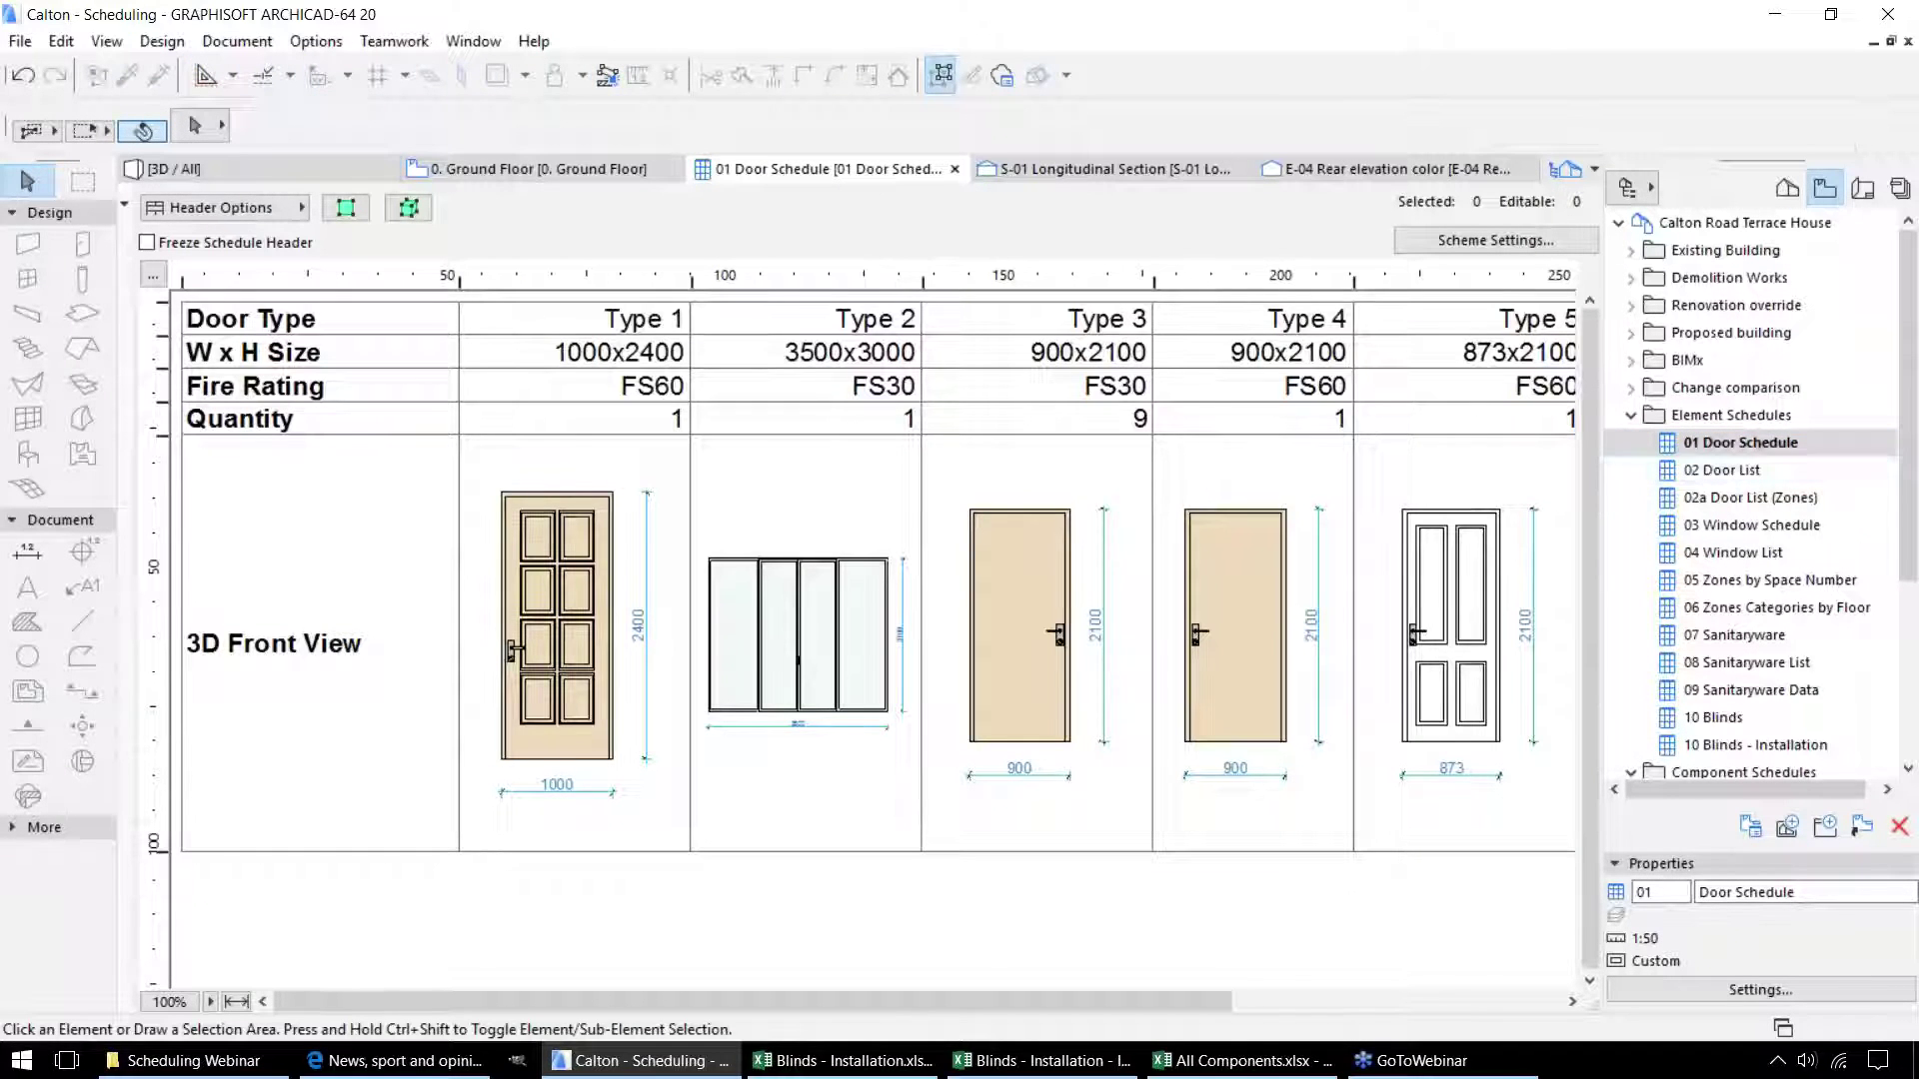
{"action": "left_click_drag", "start_coordinate": [846, 1002], "coordinate": [793, 1002]}
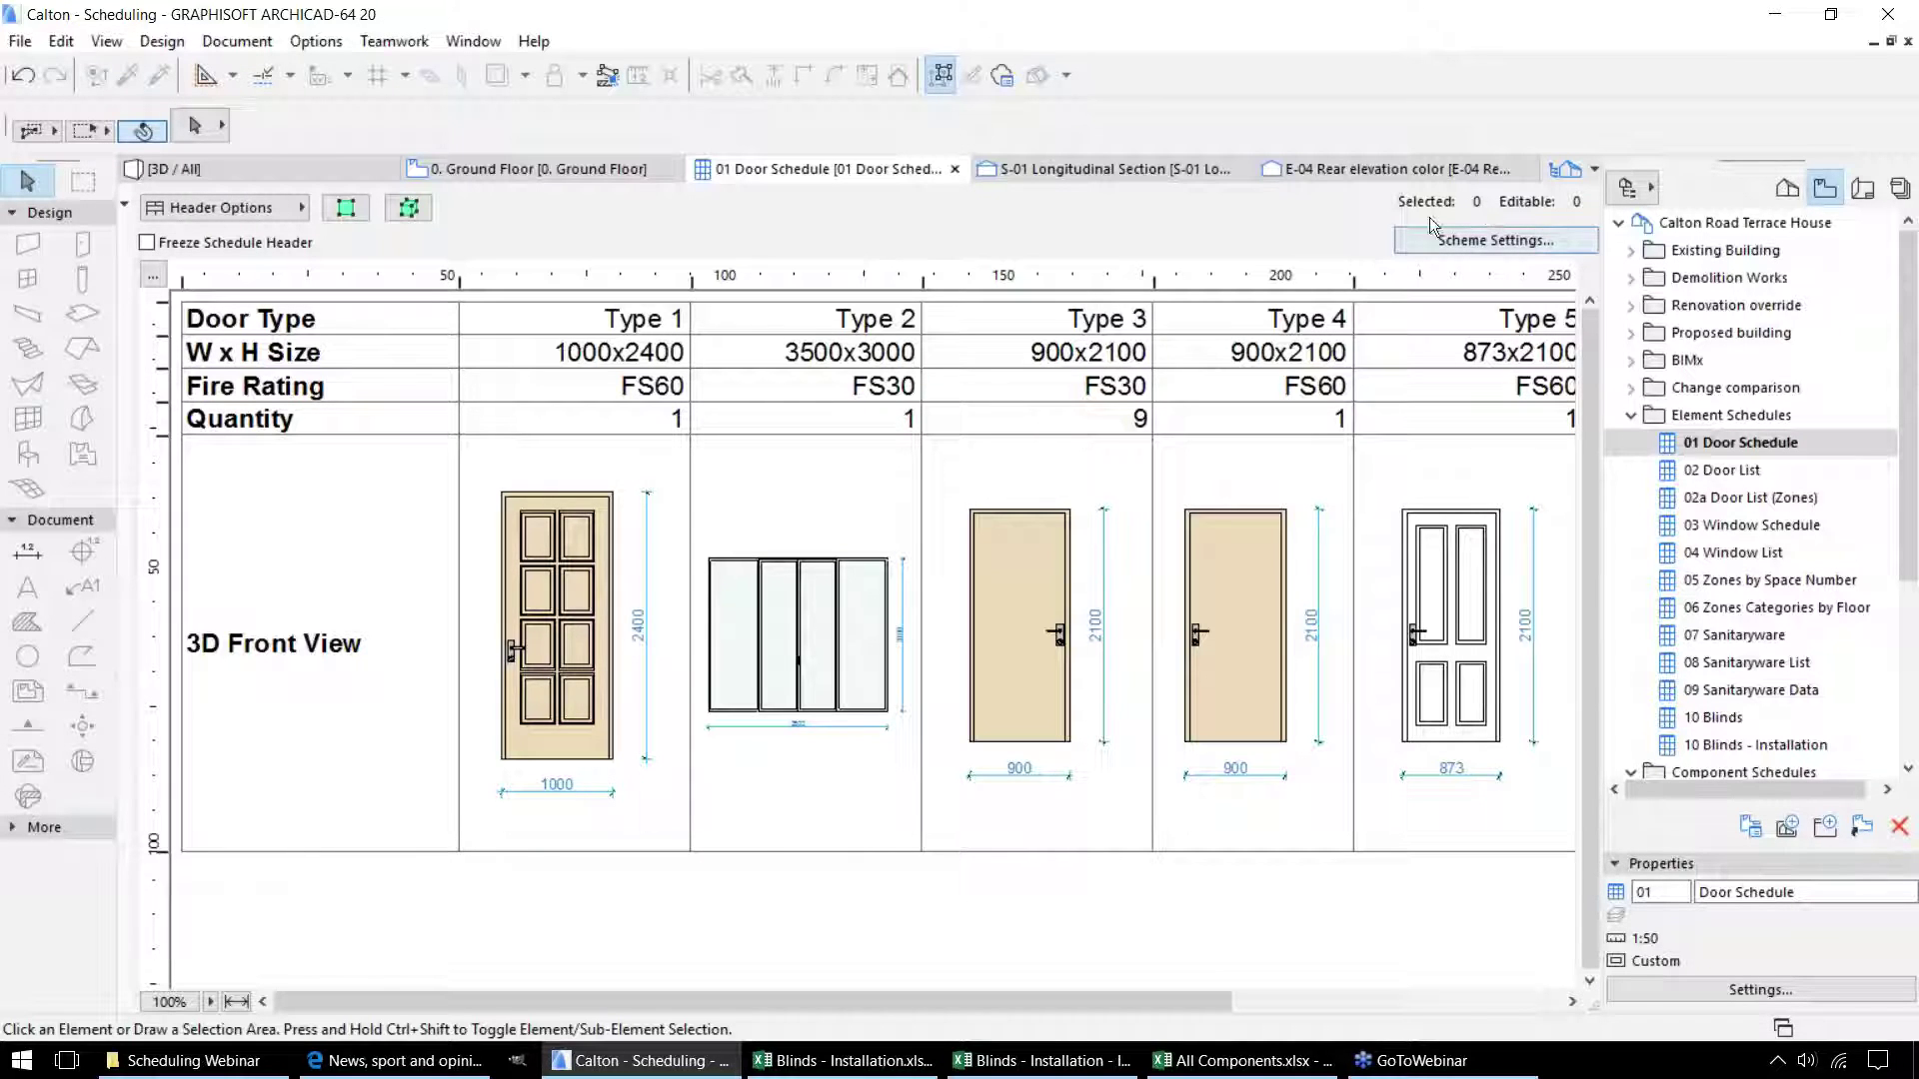
{"action": "left_click", "coordinate": [1479, 240]}
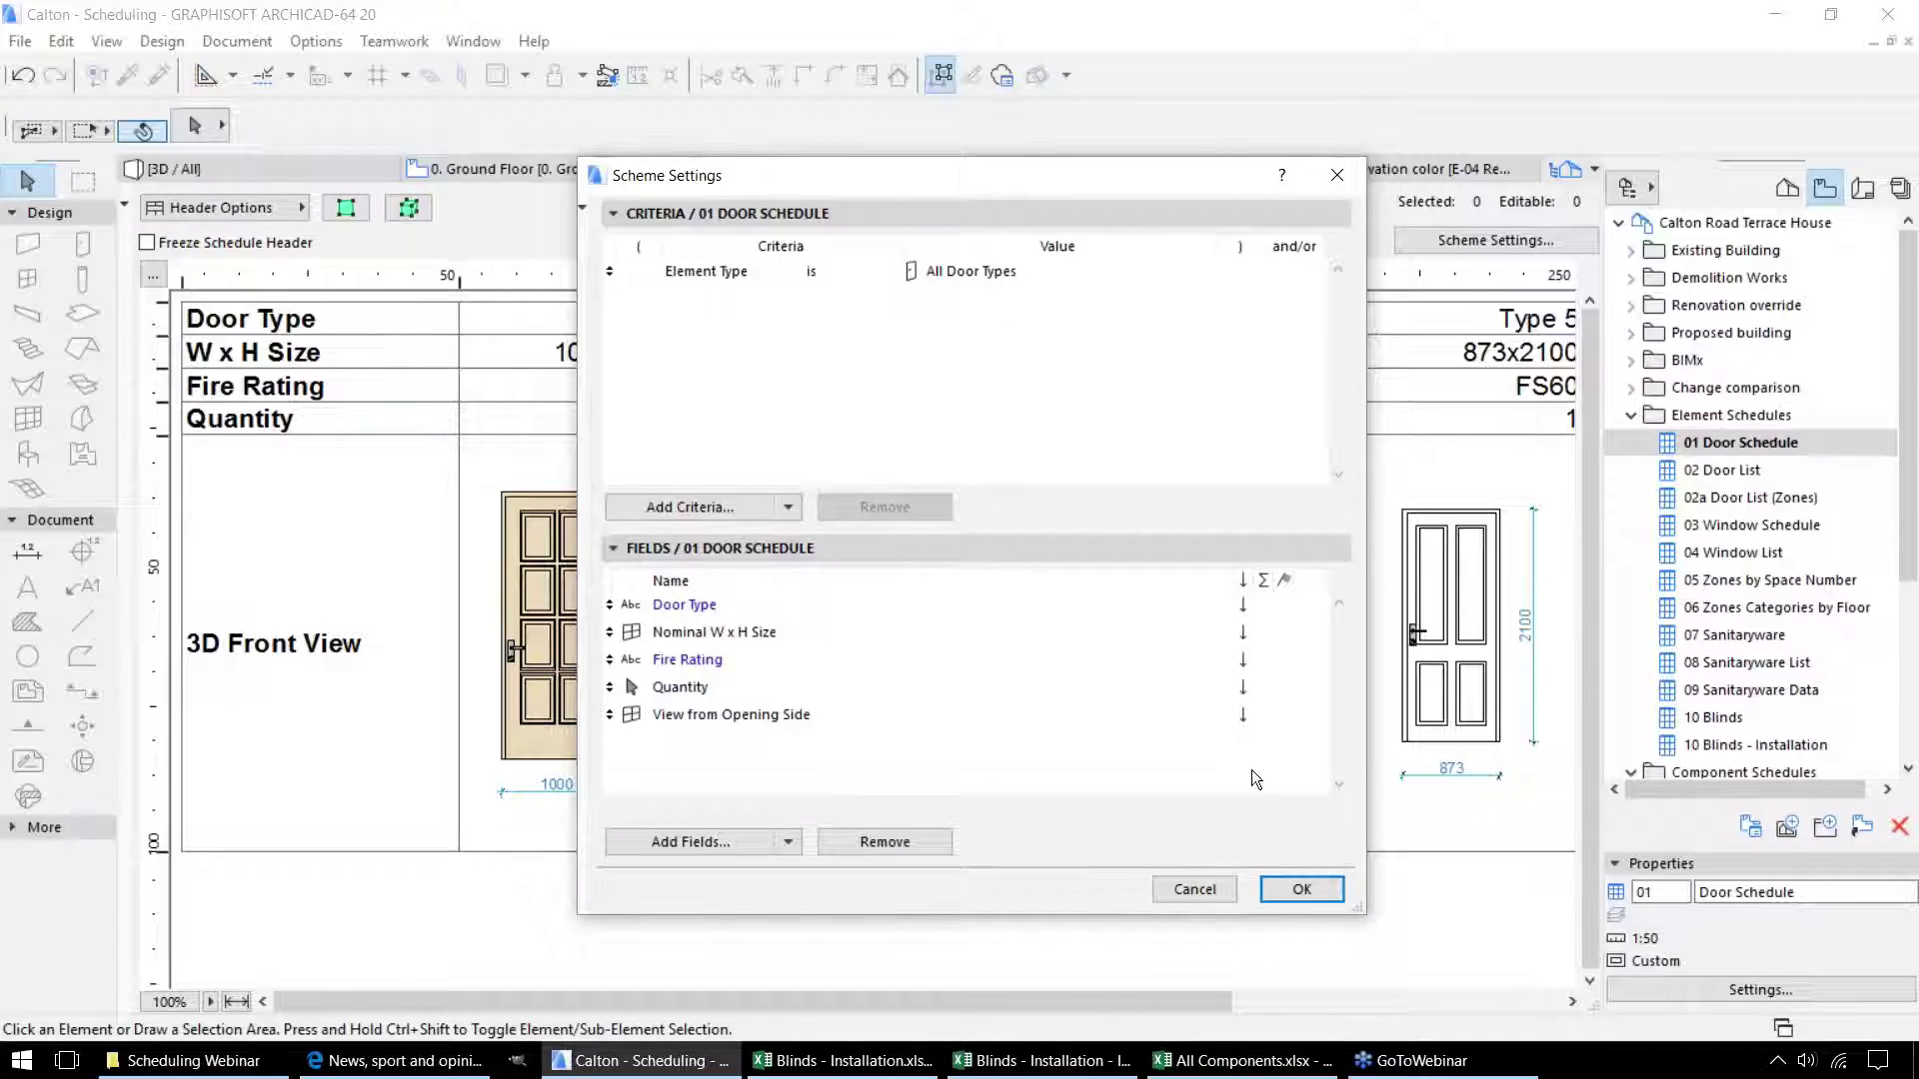
{"action": "left_click", "coordinate": [789, 846]}
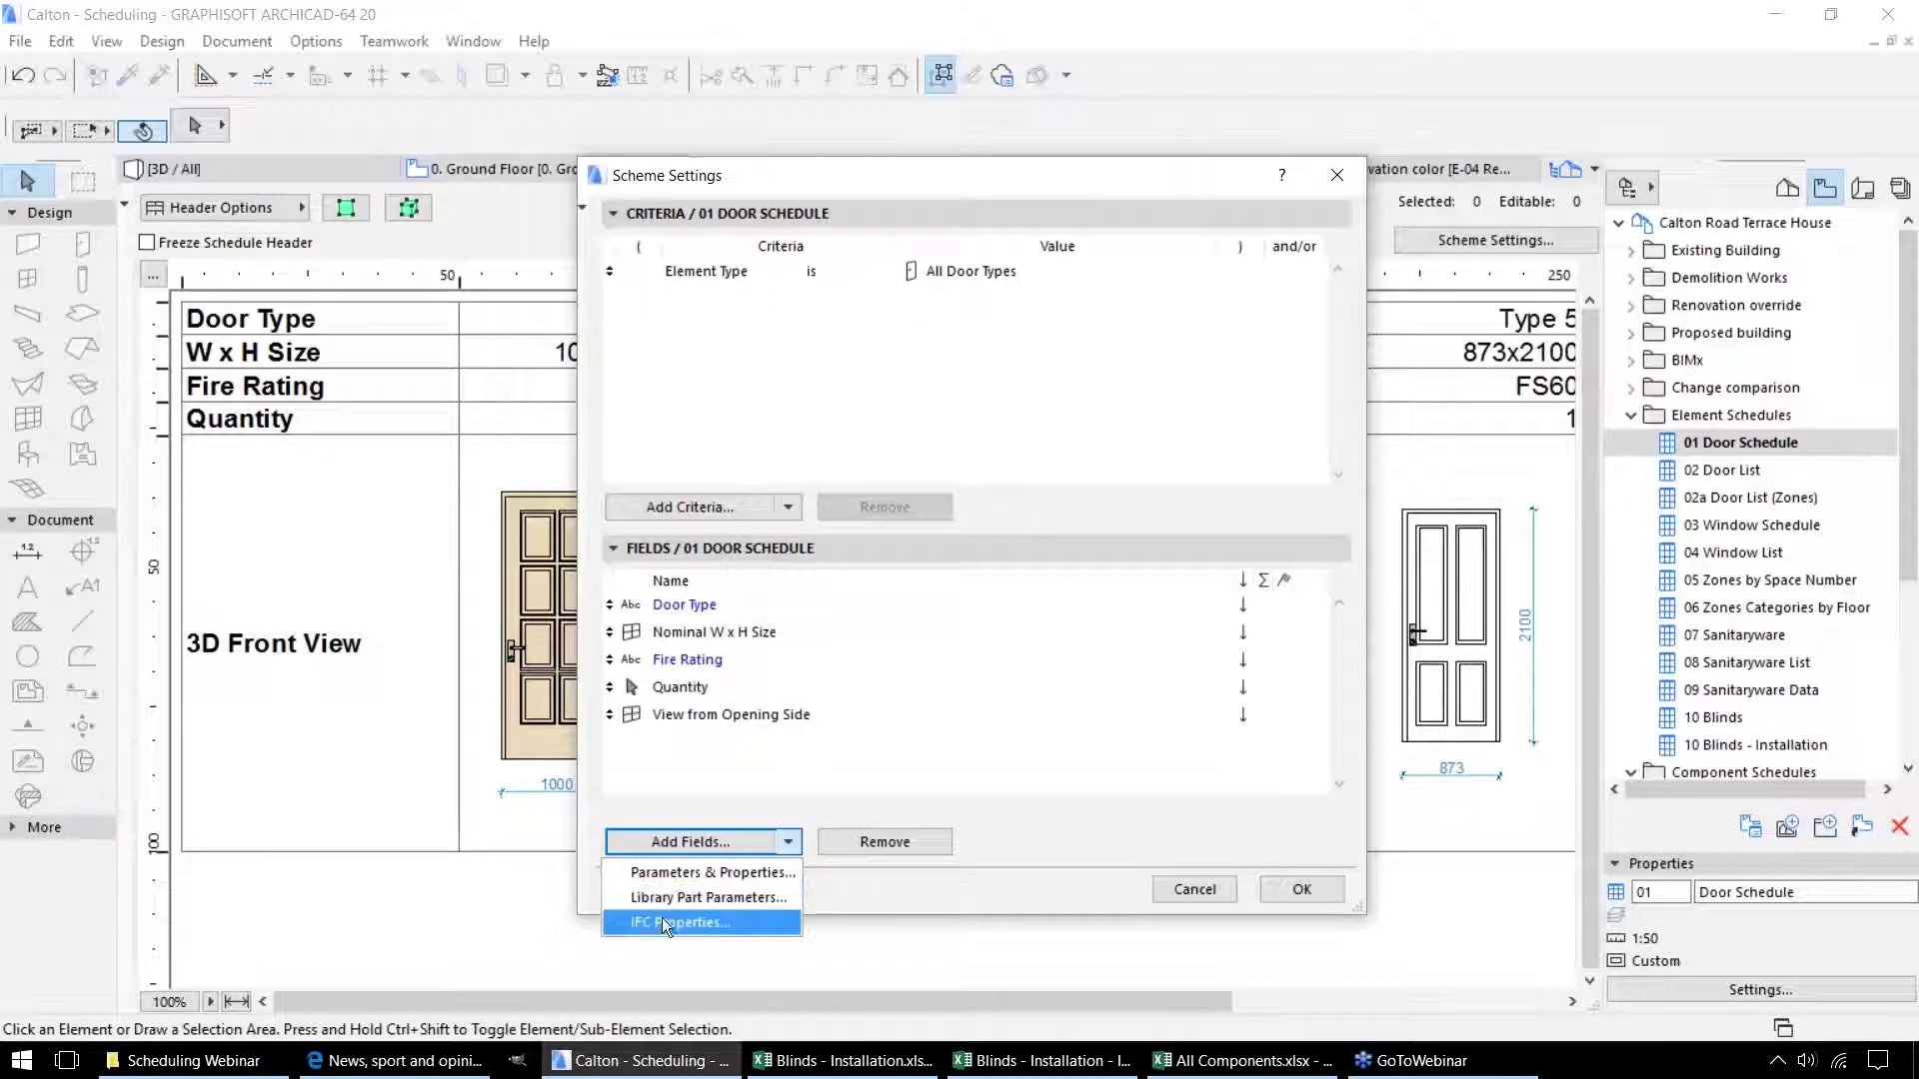
{"action": "left_click", "coordinate": [1339, 177]}
{"action": "left_click", "coordinate": [1339, 177]}
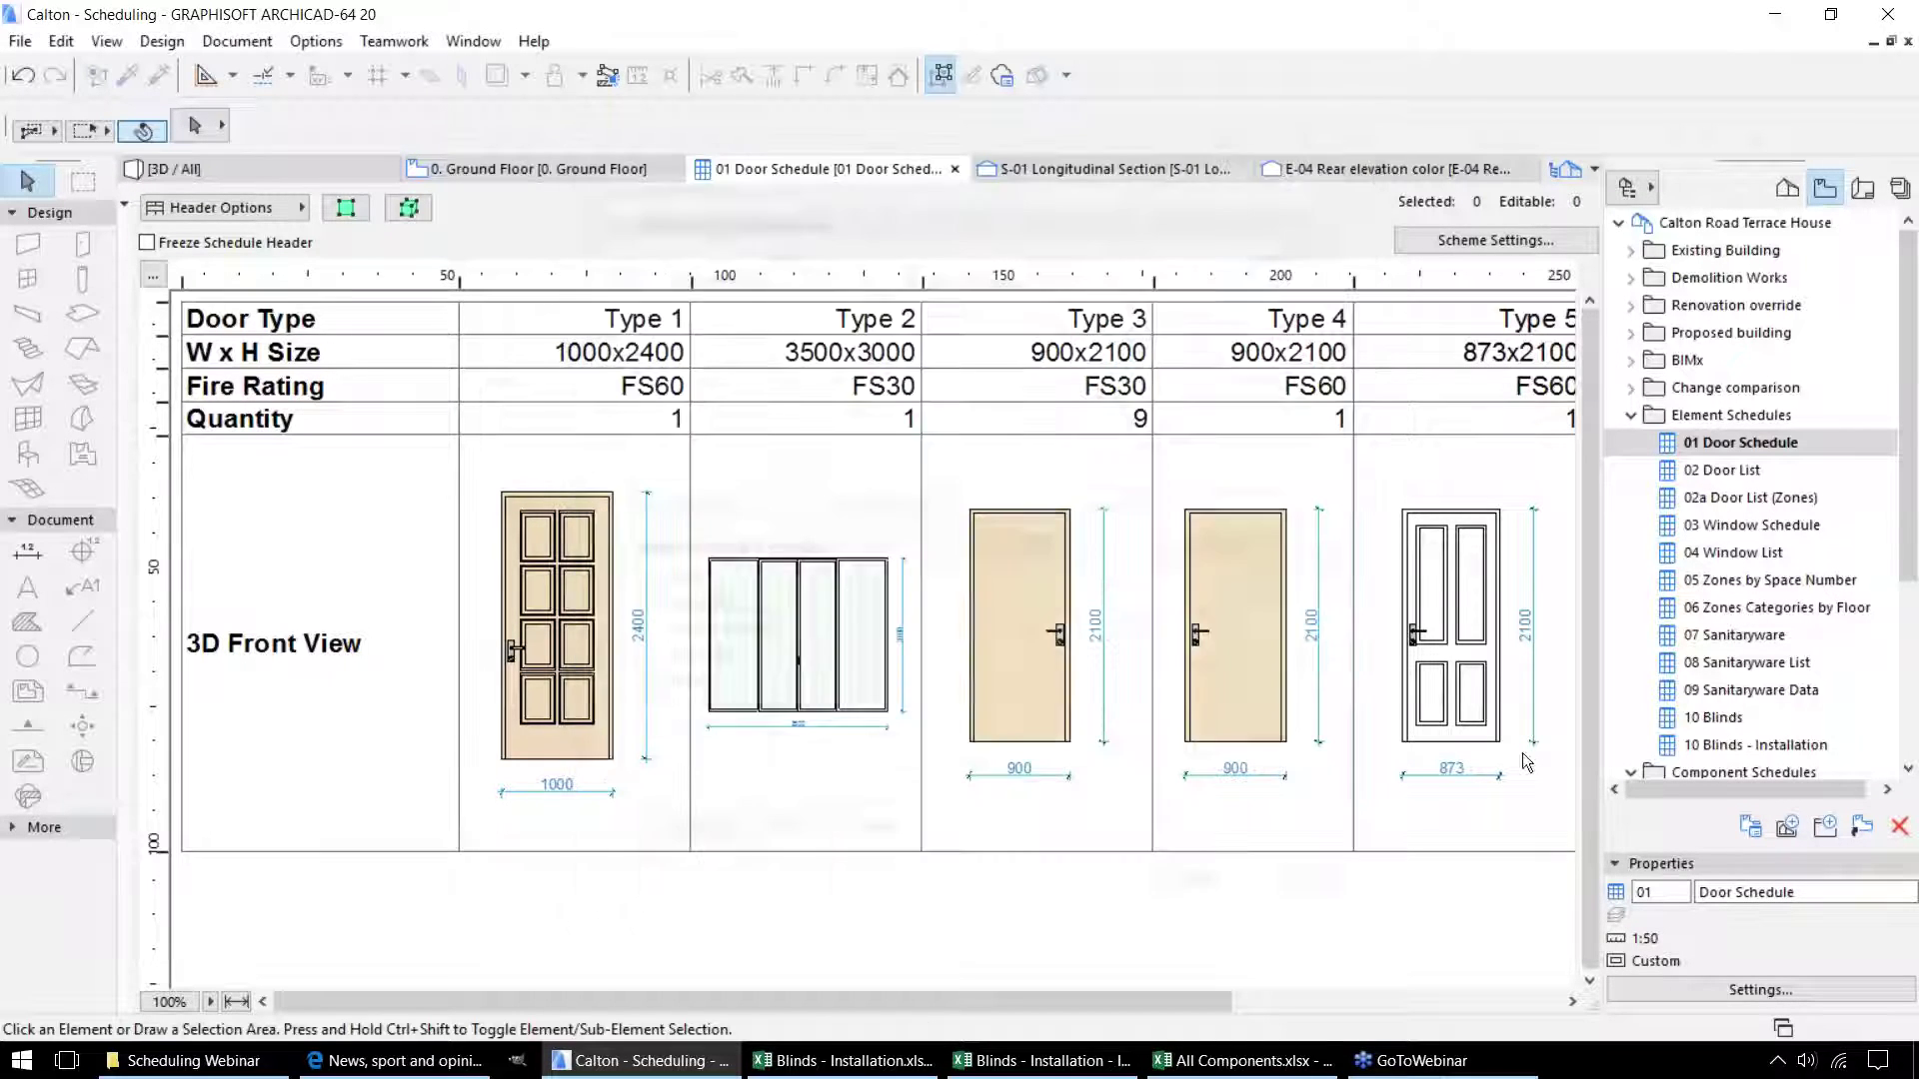
Show the Format Options, select the Type 1 door preview, then collapse the panel.
{"action": "left_click", "coordinate": [124, 205]}
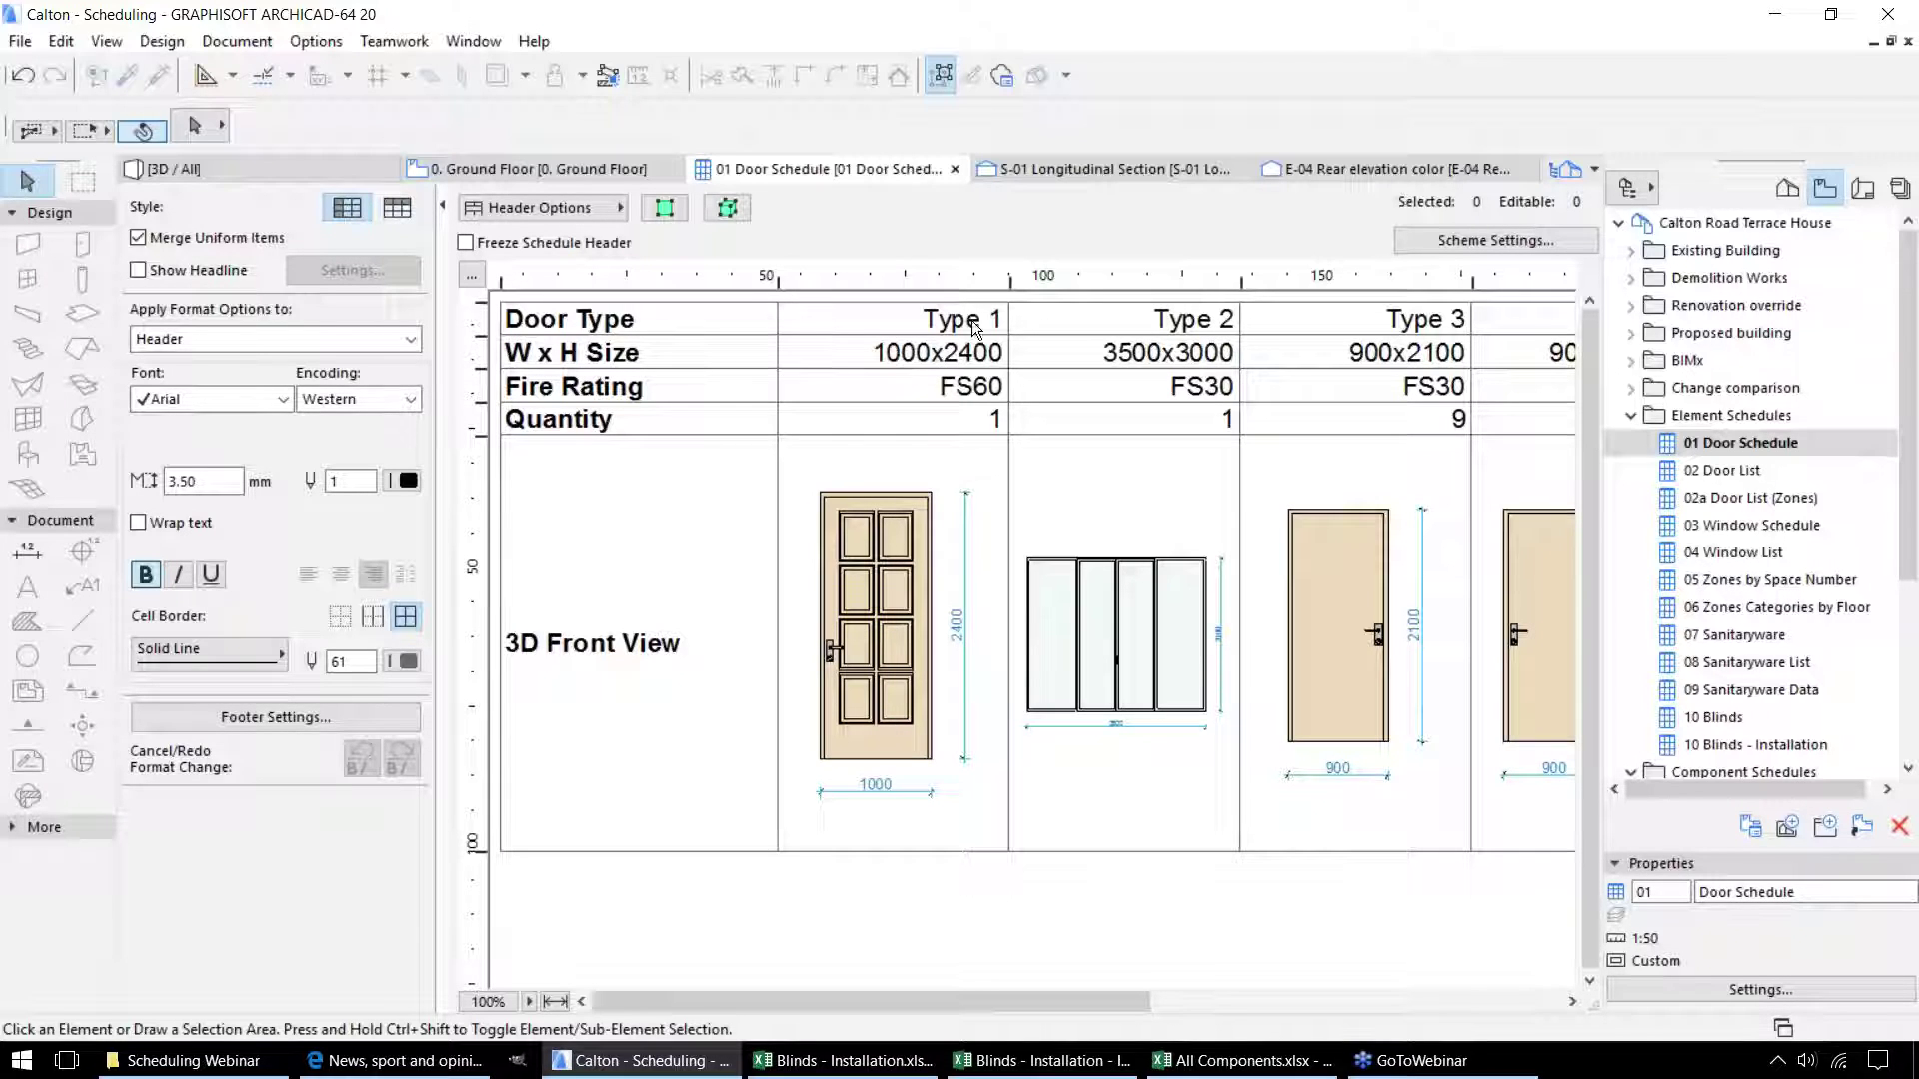
{"action": "left_click", "coordinate": [856, 590]}
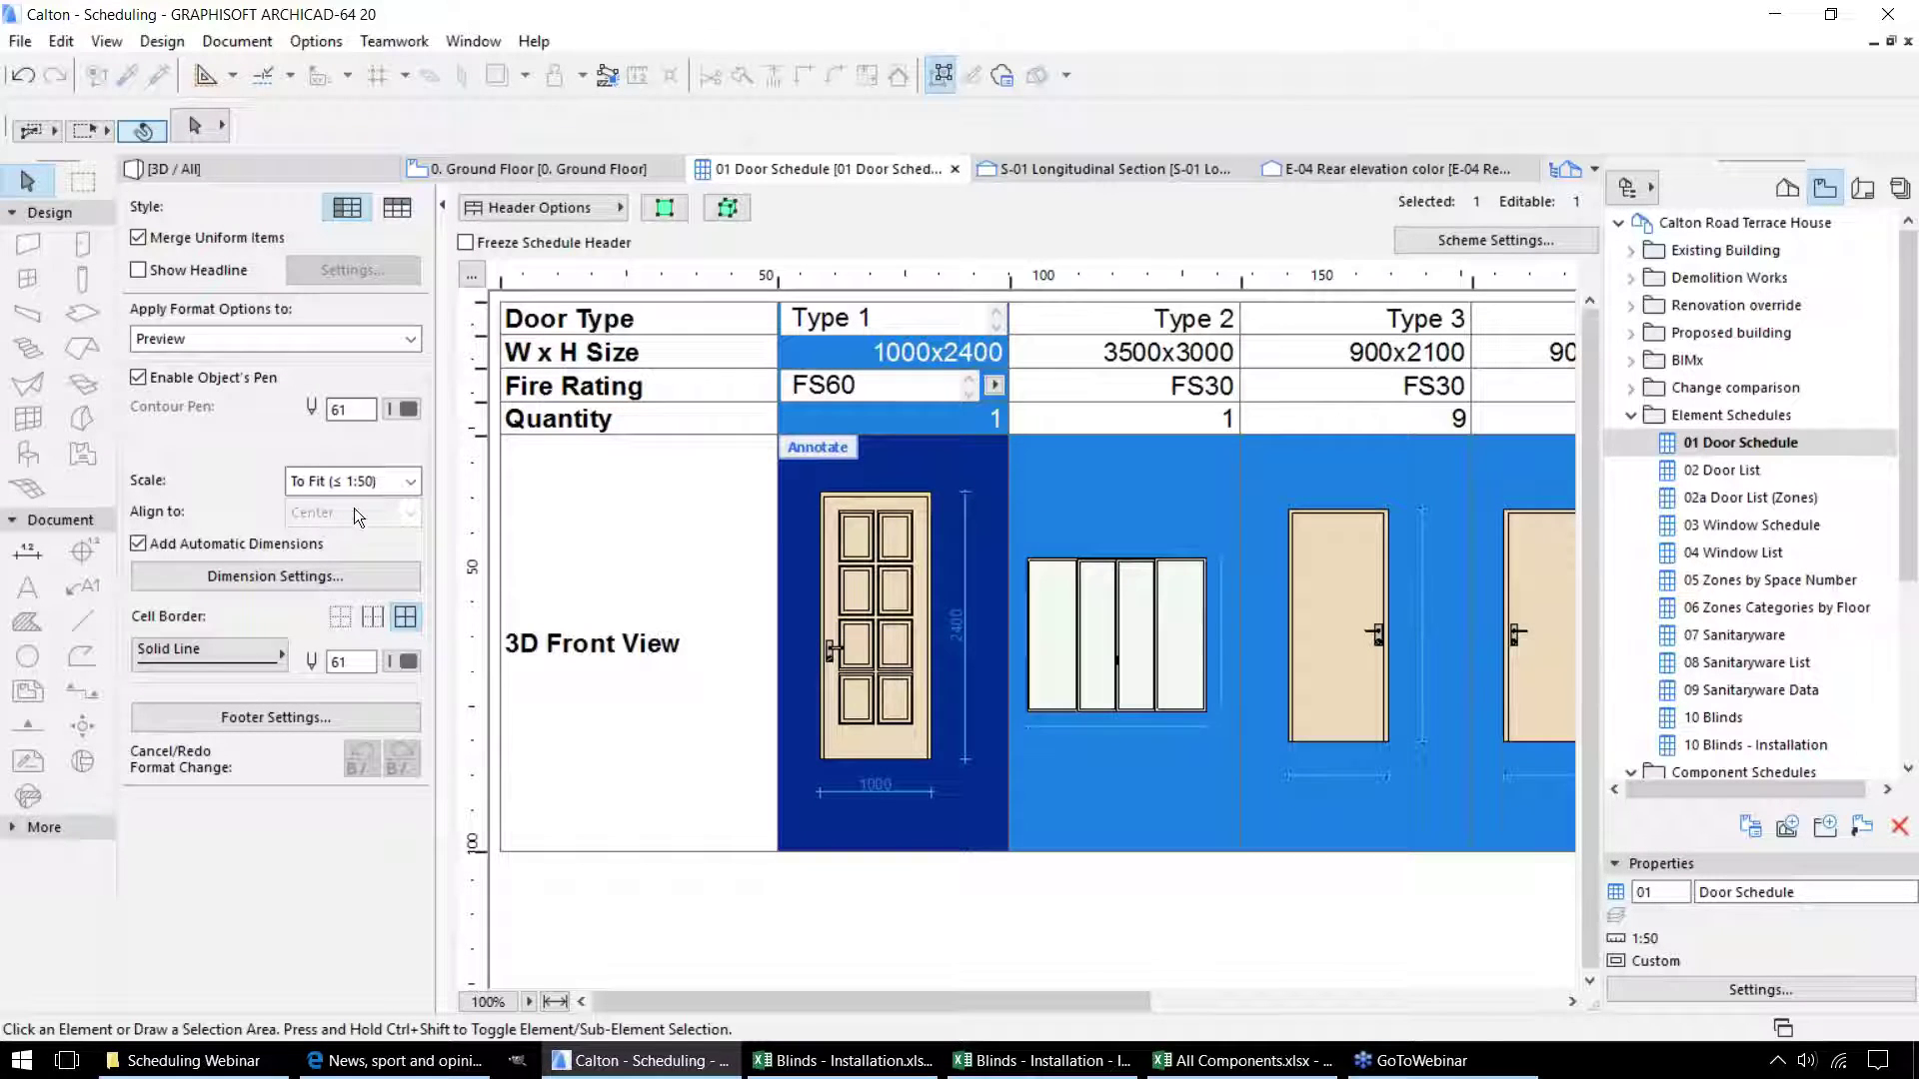
{"action": "left_click", "coordinate": [444, 206]}
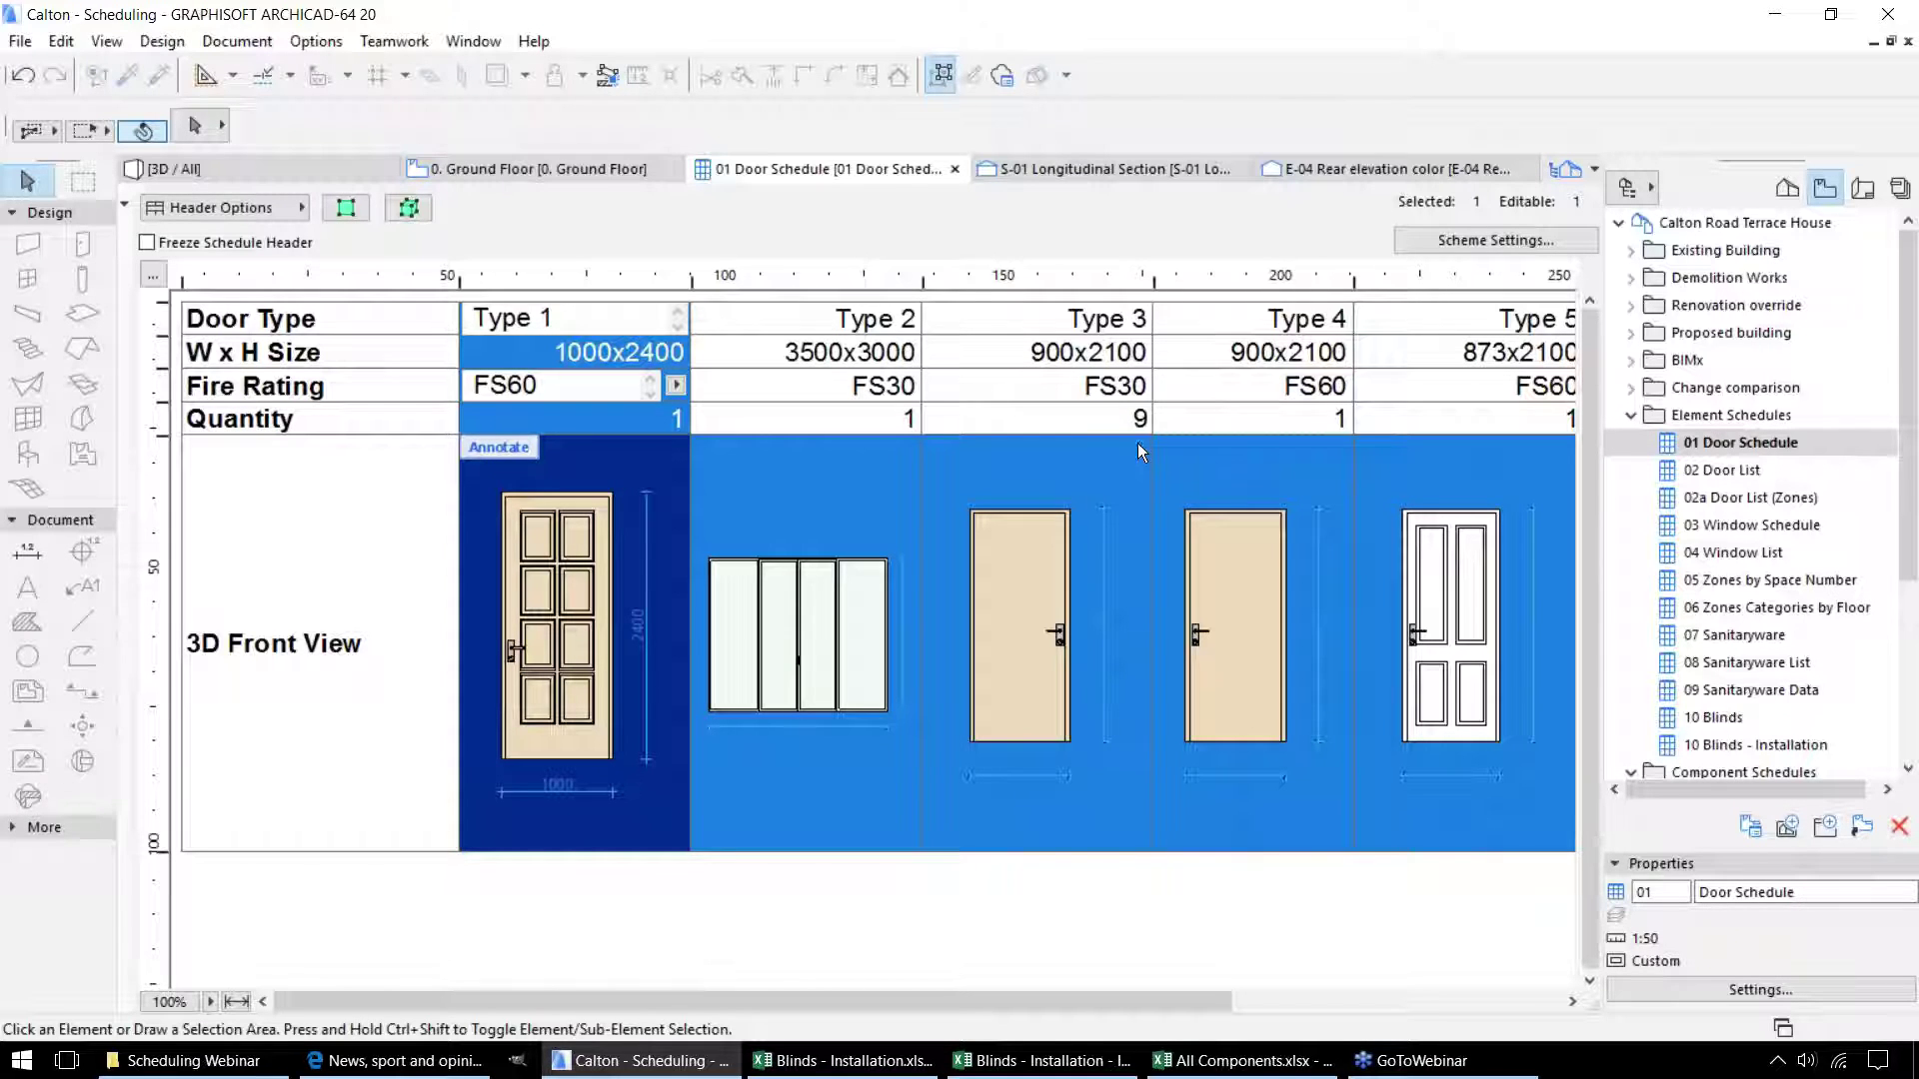
Review Type 3's Fire Rating choices without changing them, then reselect Type 1.
{"action": "left_click", "coordinate": [1042, 545]}
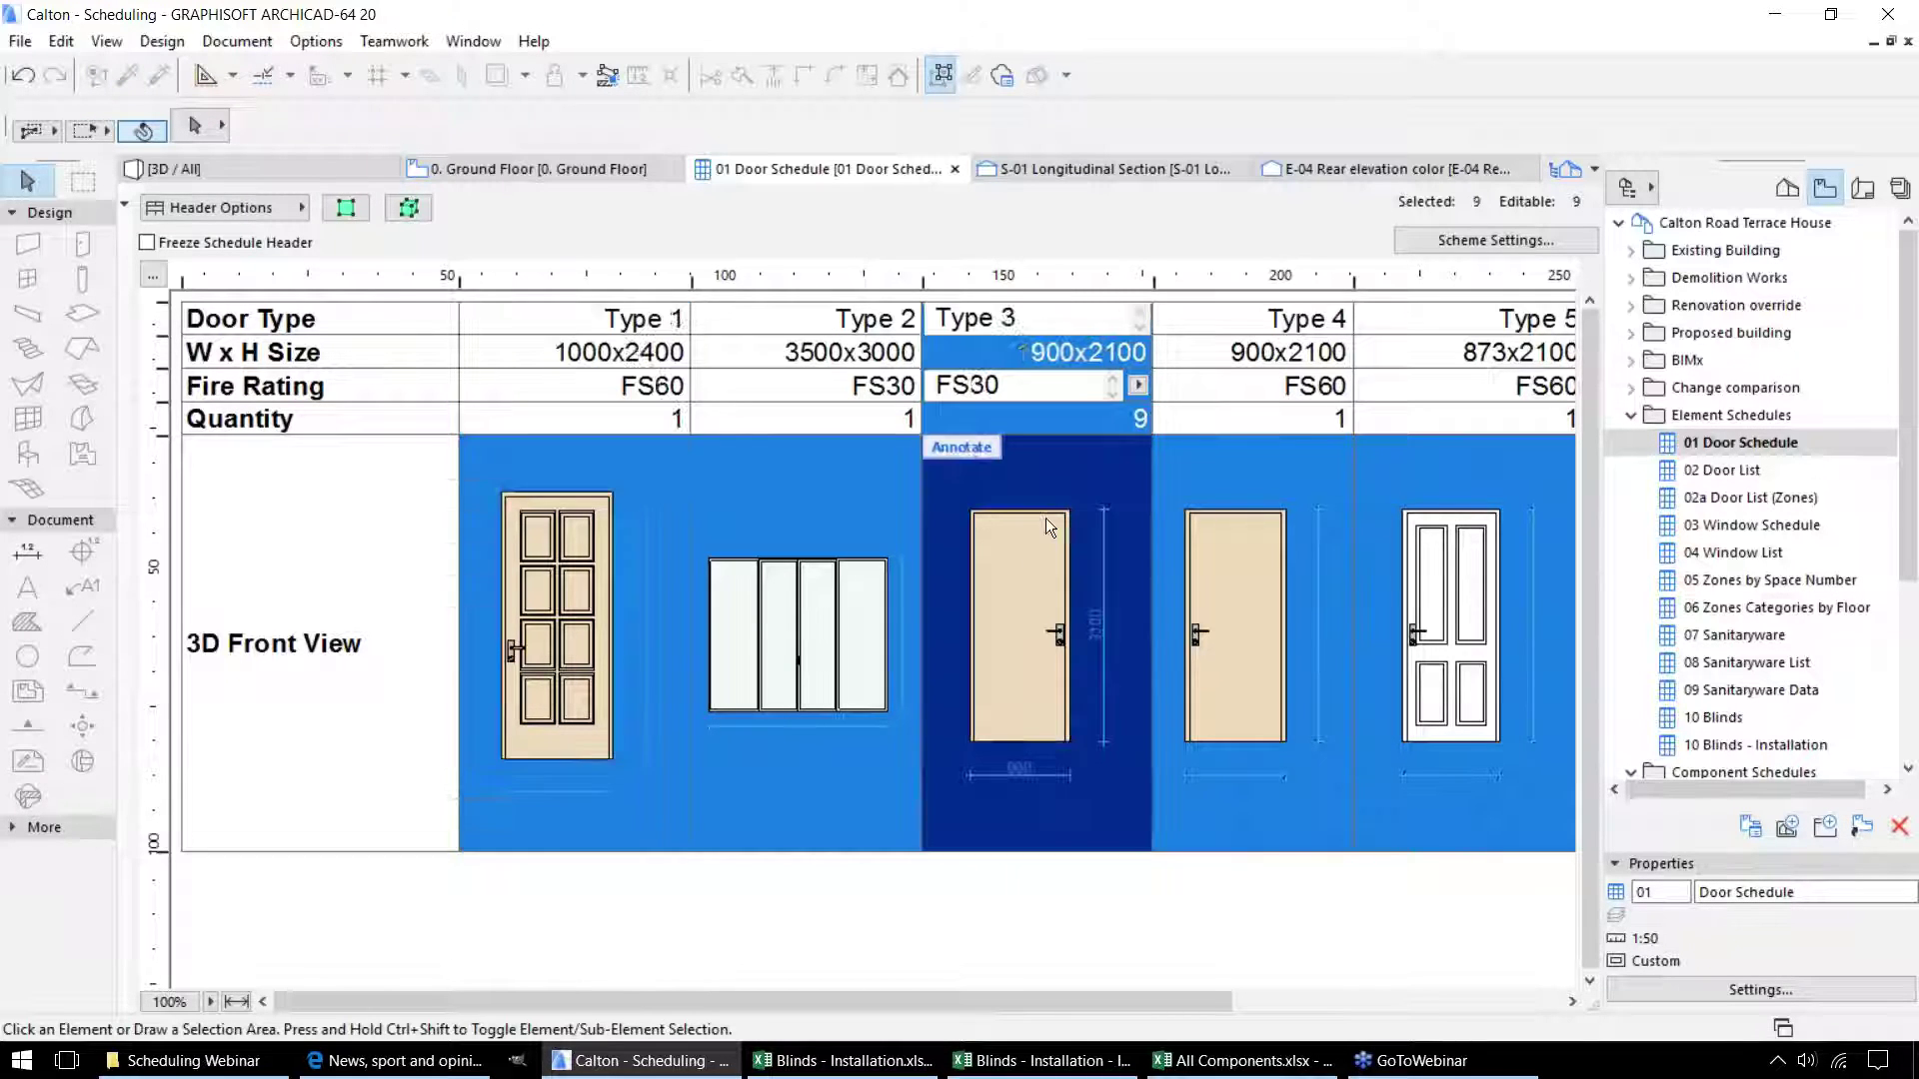
{"action": "left_click", "coordinate": [1140, 385]}
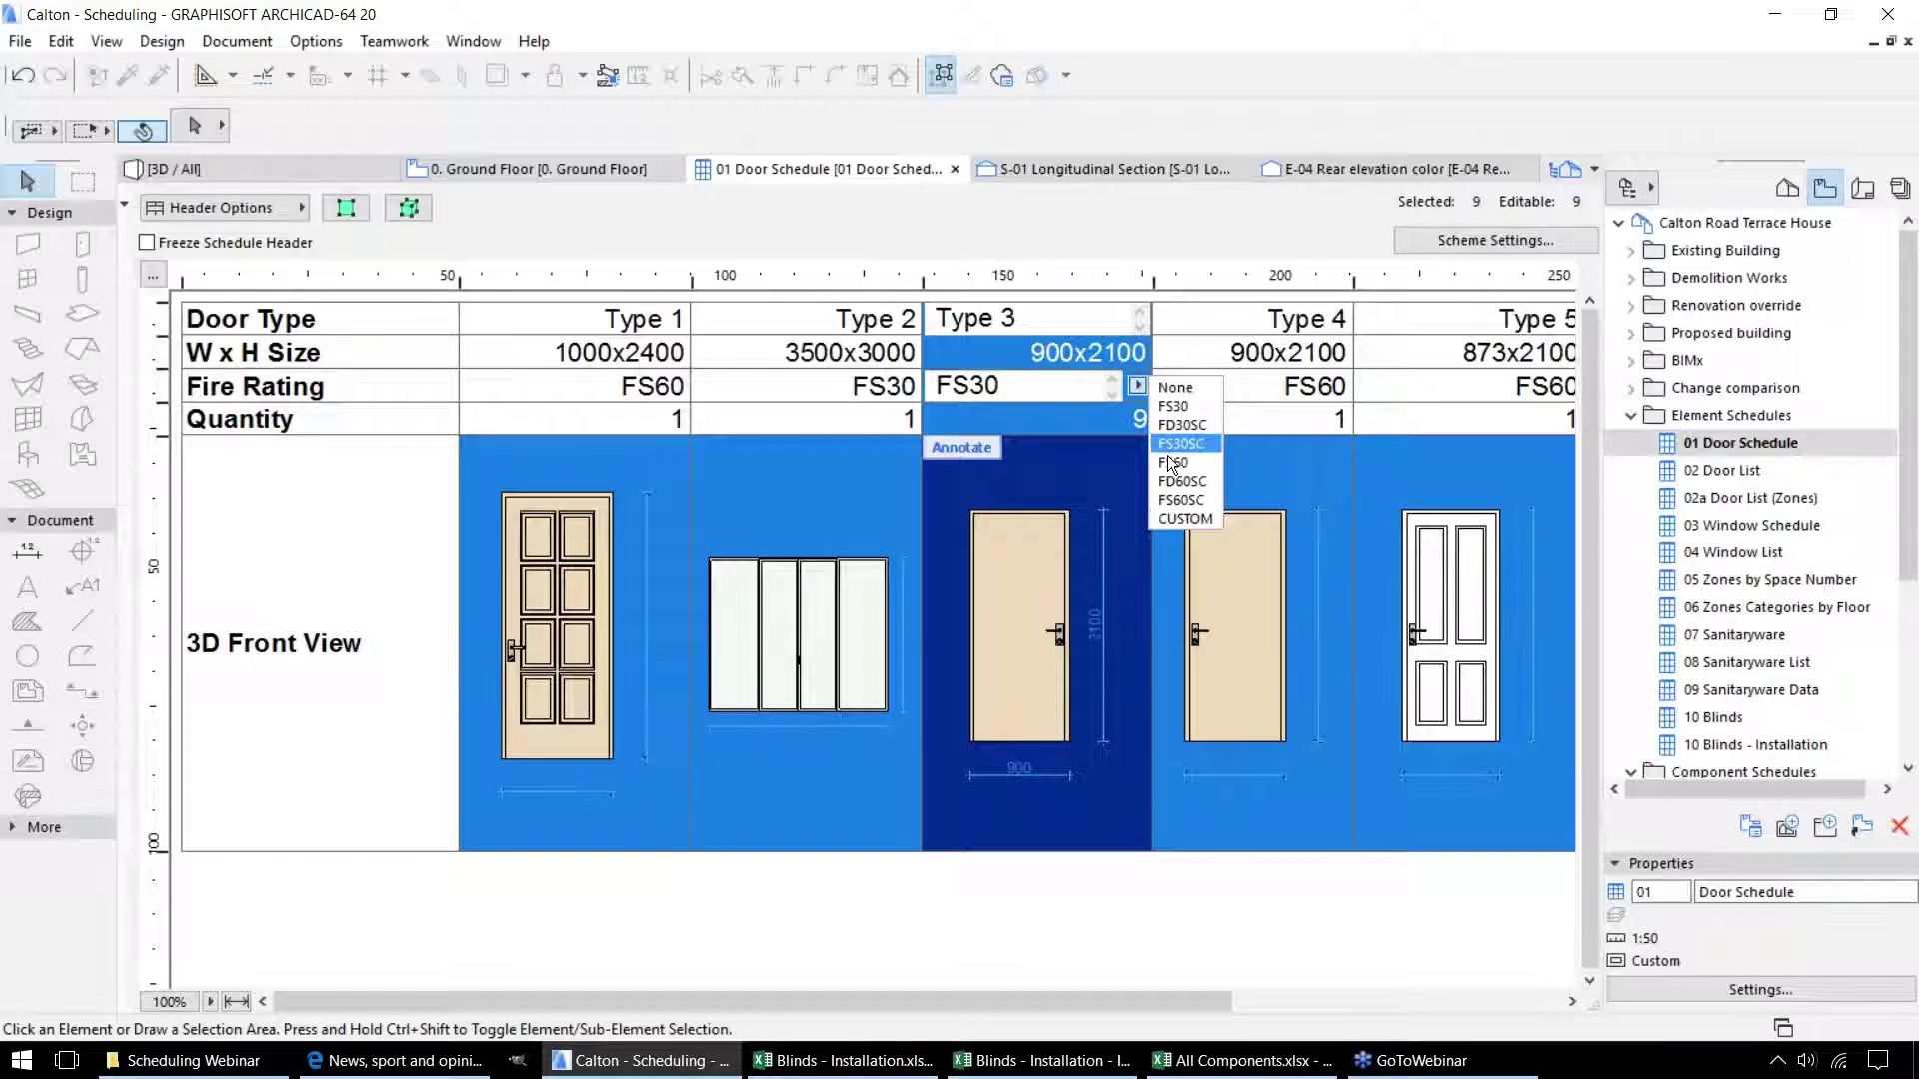
{"action": "left_click", "coordinate": [1025, 653]}
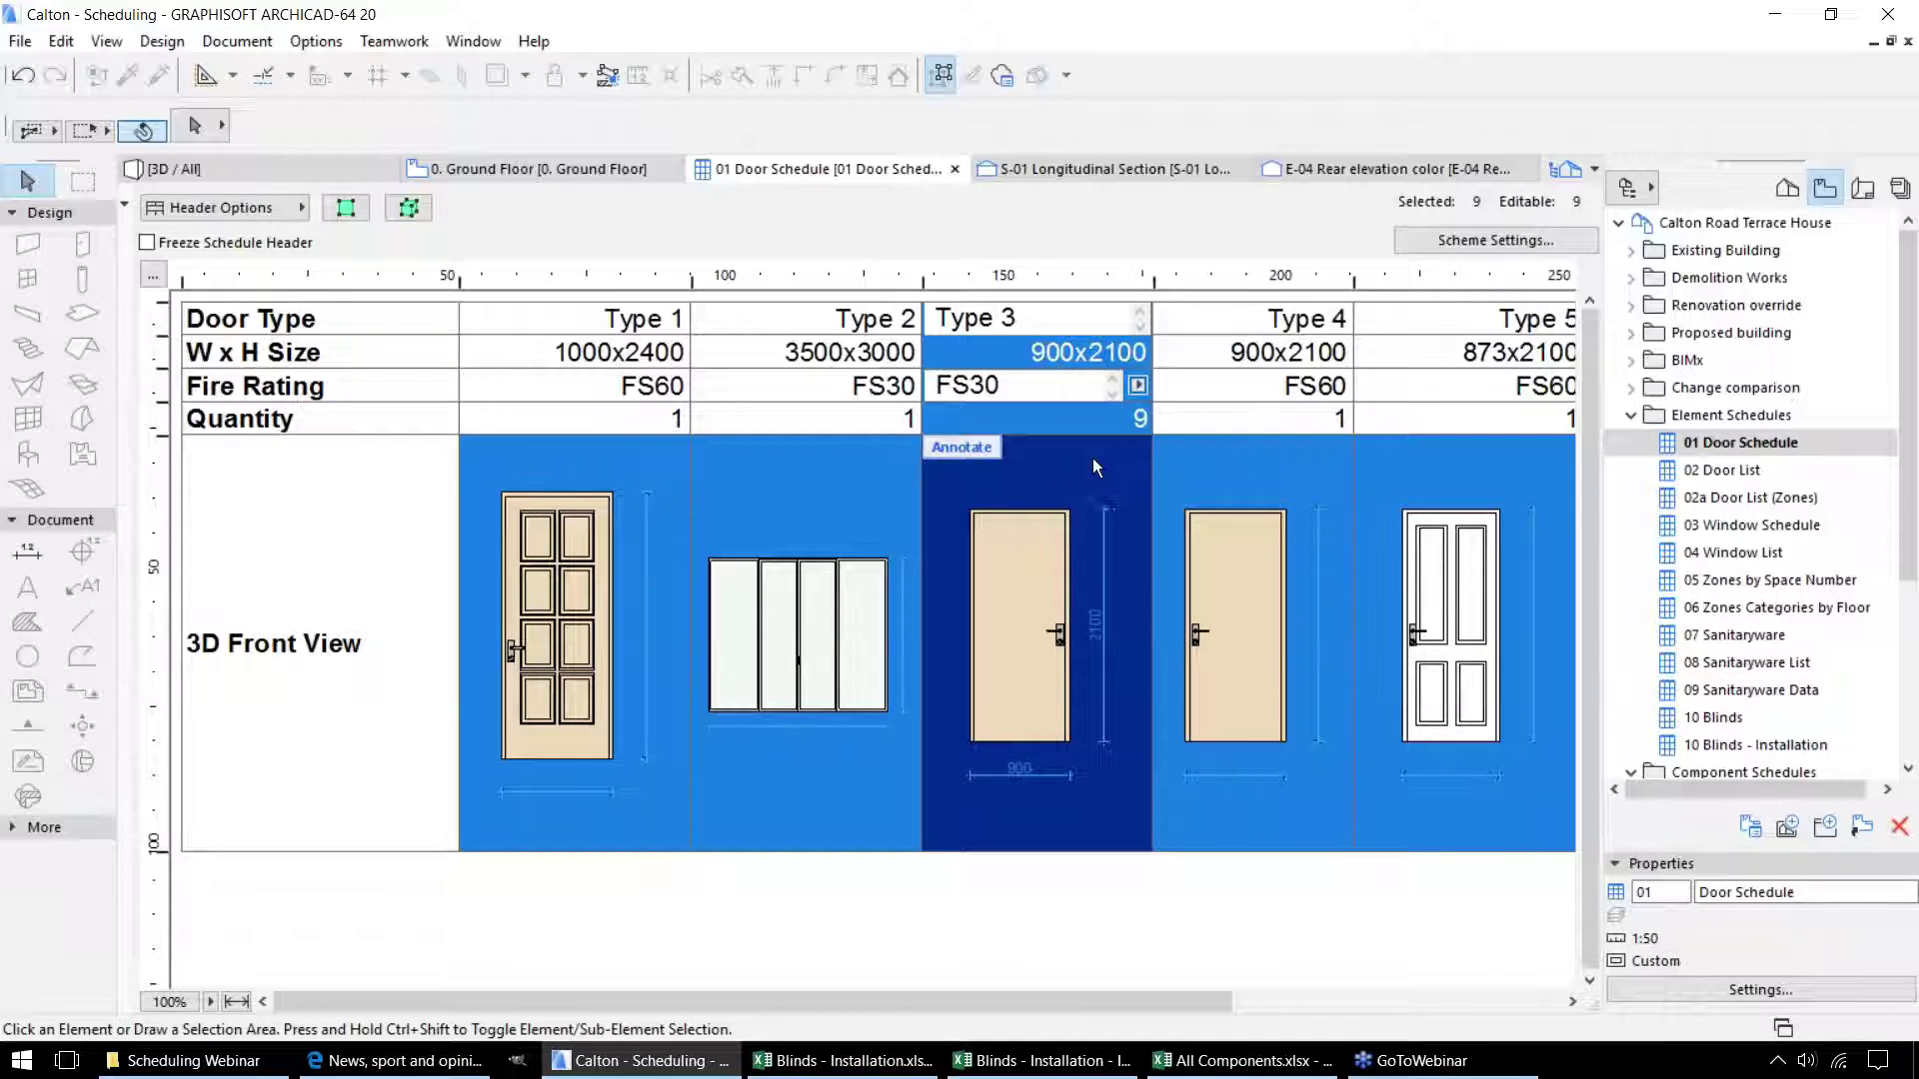
{"action": "left_click", "coordinate": [602, 545]}
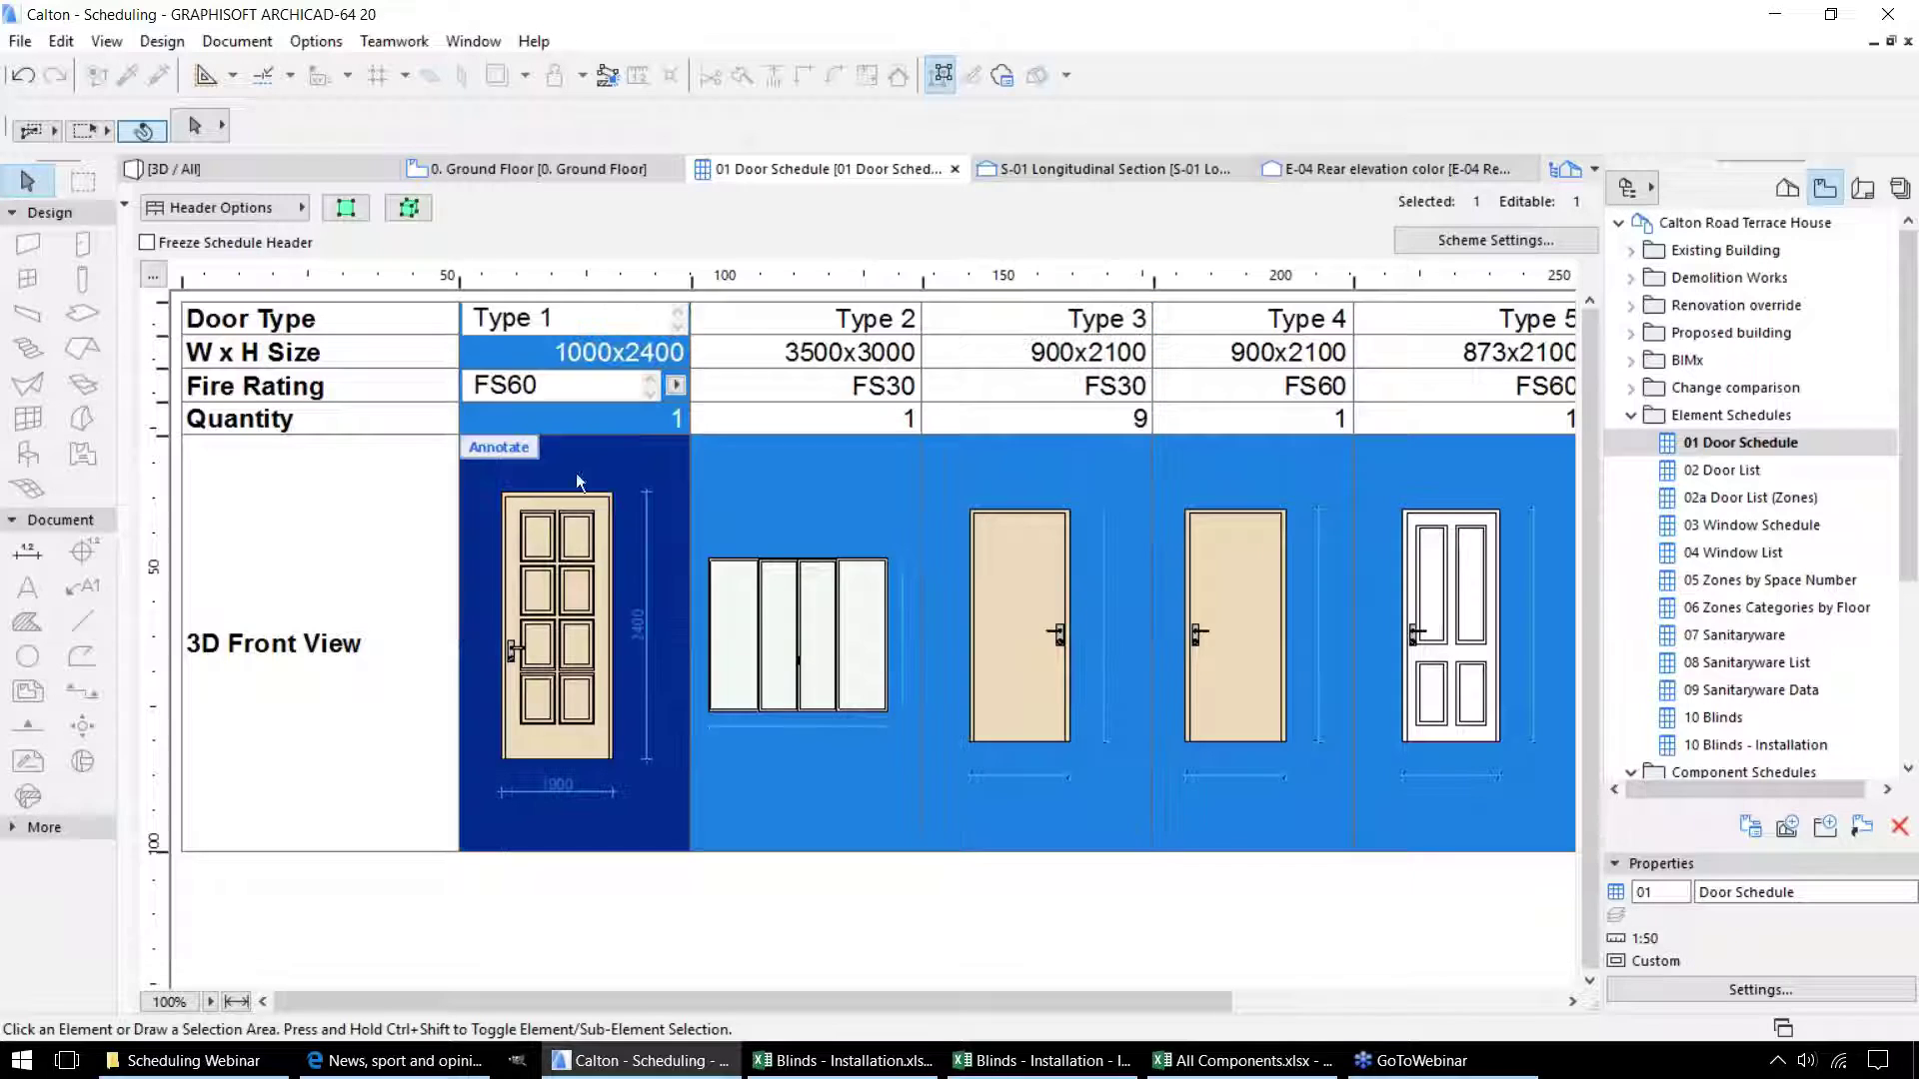
Locate the Type 1 door on the floor plan, then show it in 3D.
{"action": "left_click", "coordinate": [347, 208]}
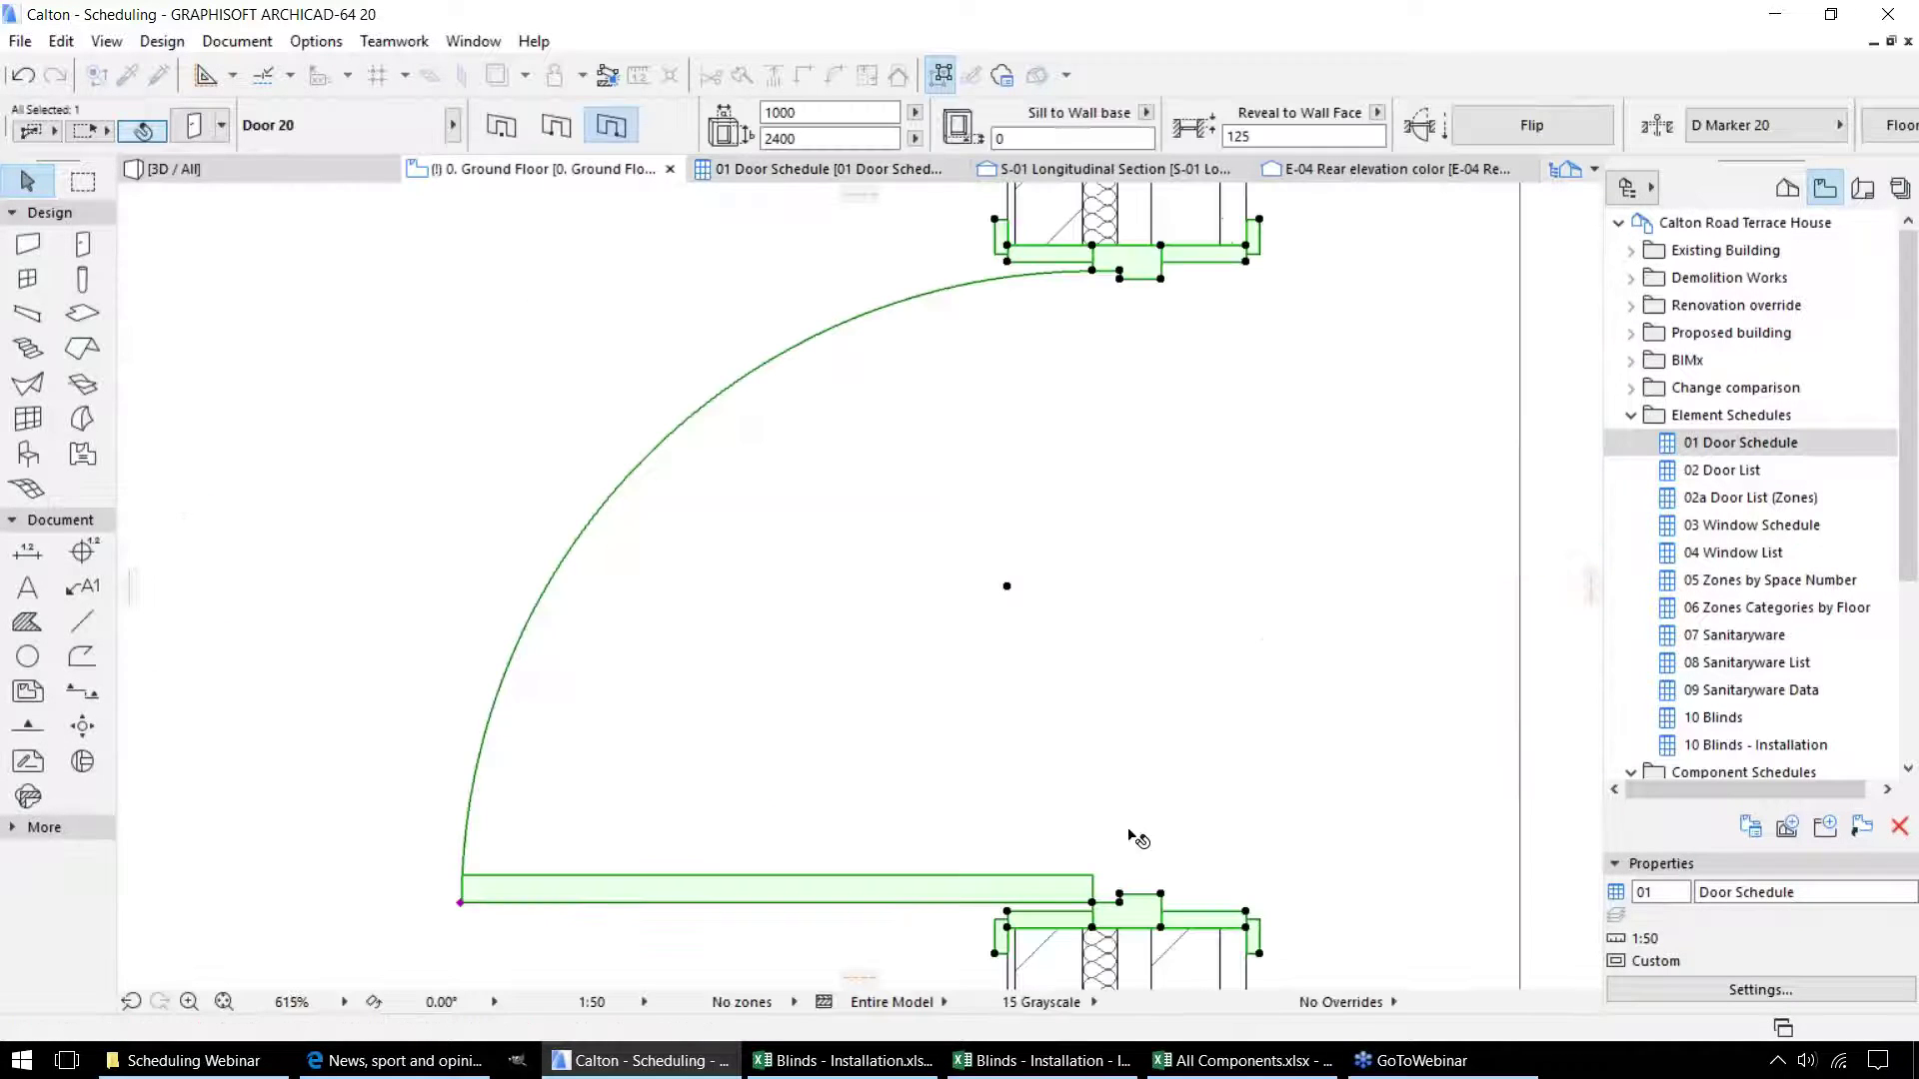
{"action": "scroll", "coordinate": [1044, 415], "scroll_direction": "down", "scroll_amount": 10}
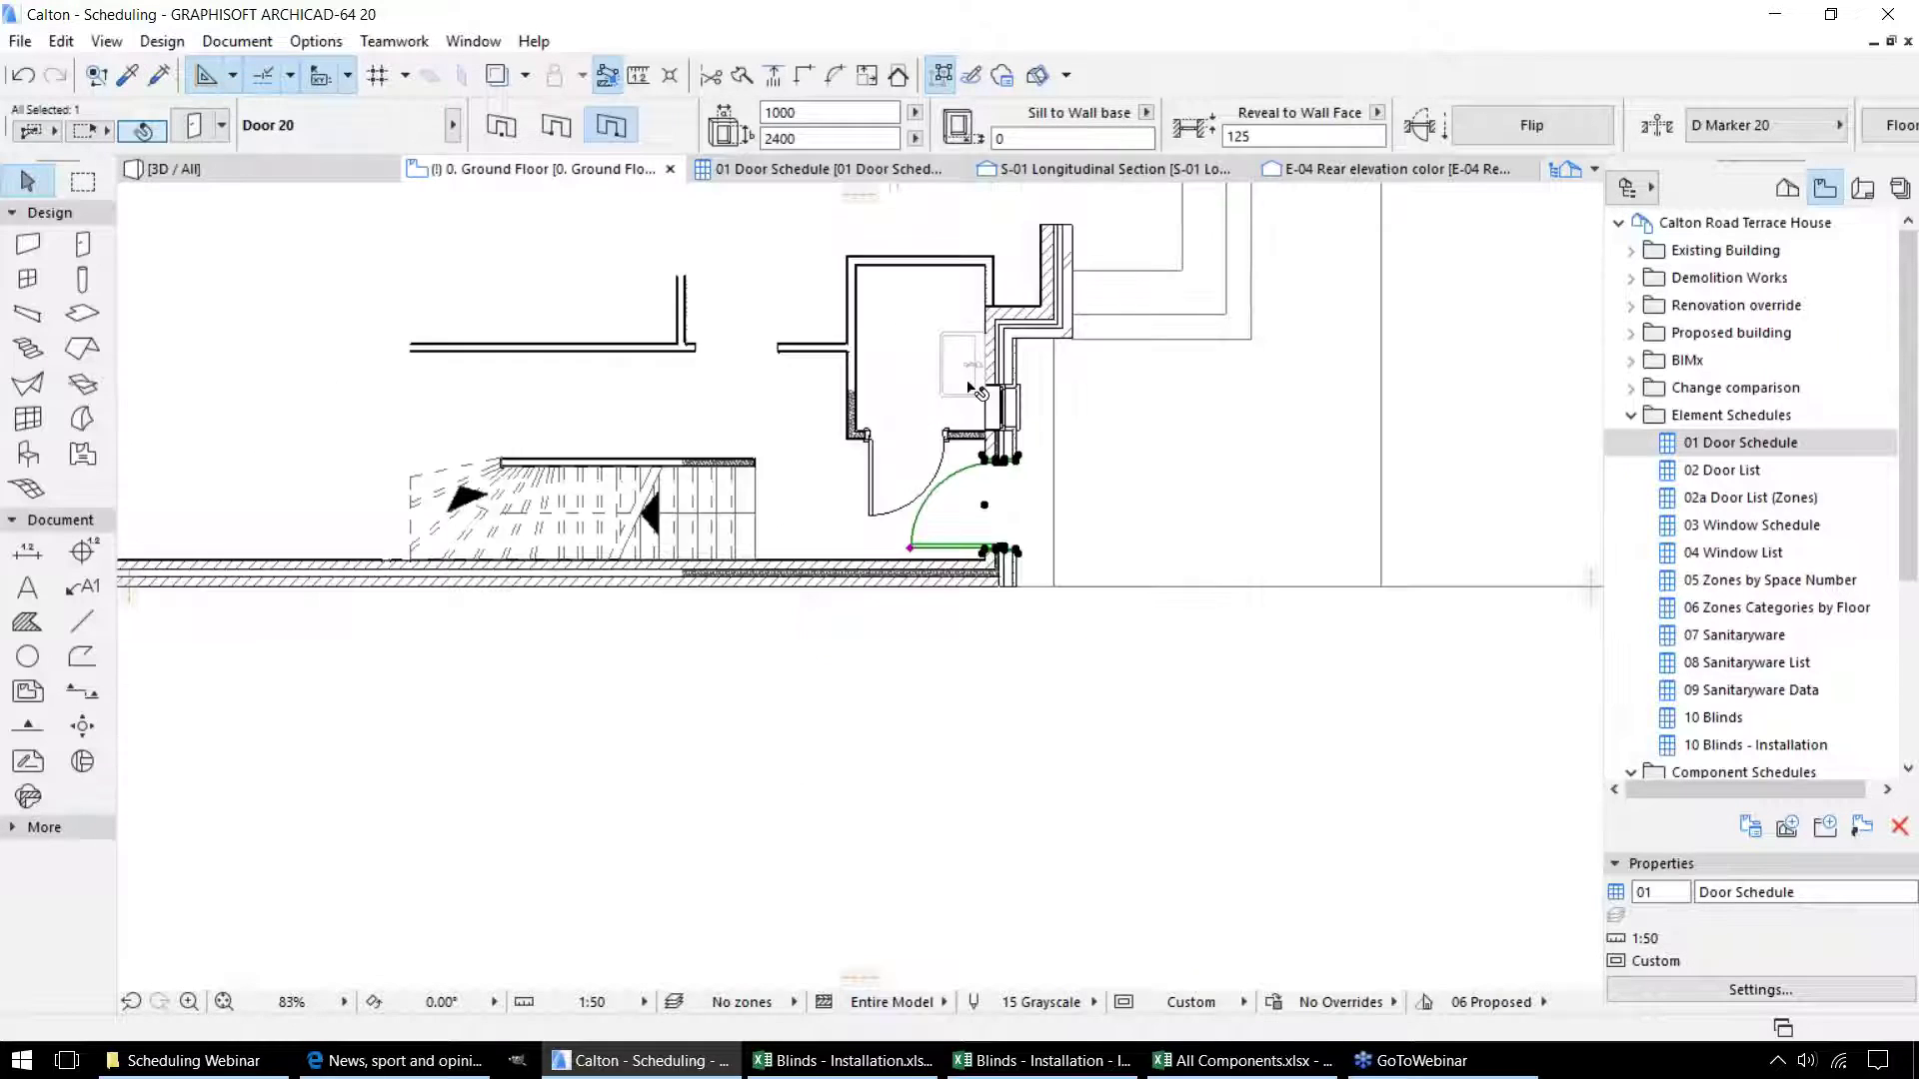
{"action": "left_click", "coordinate": [822, 168]}
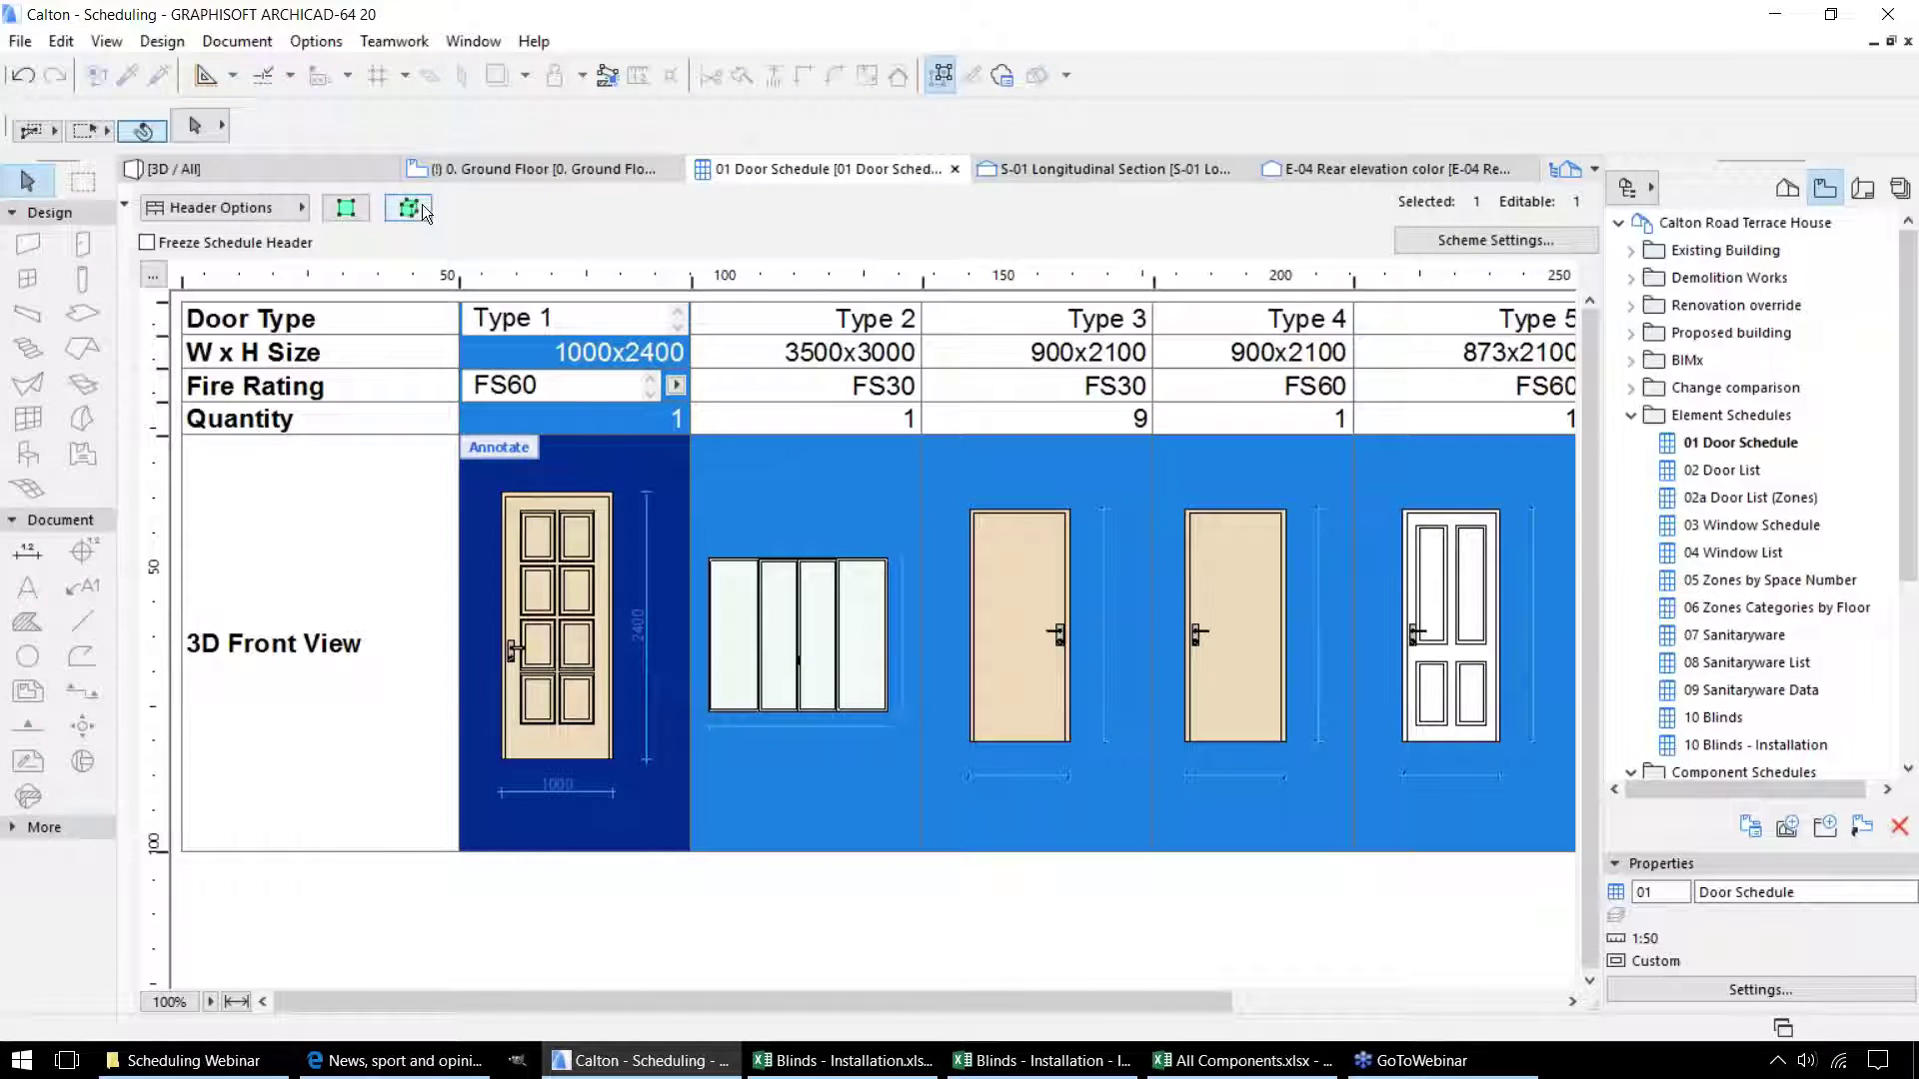
{"action": "left_click", "coordinate": [408, 207]}
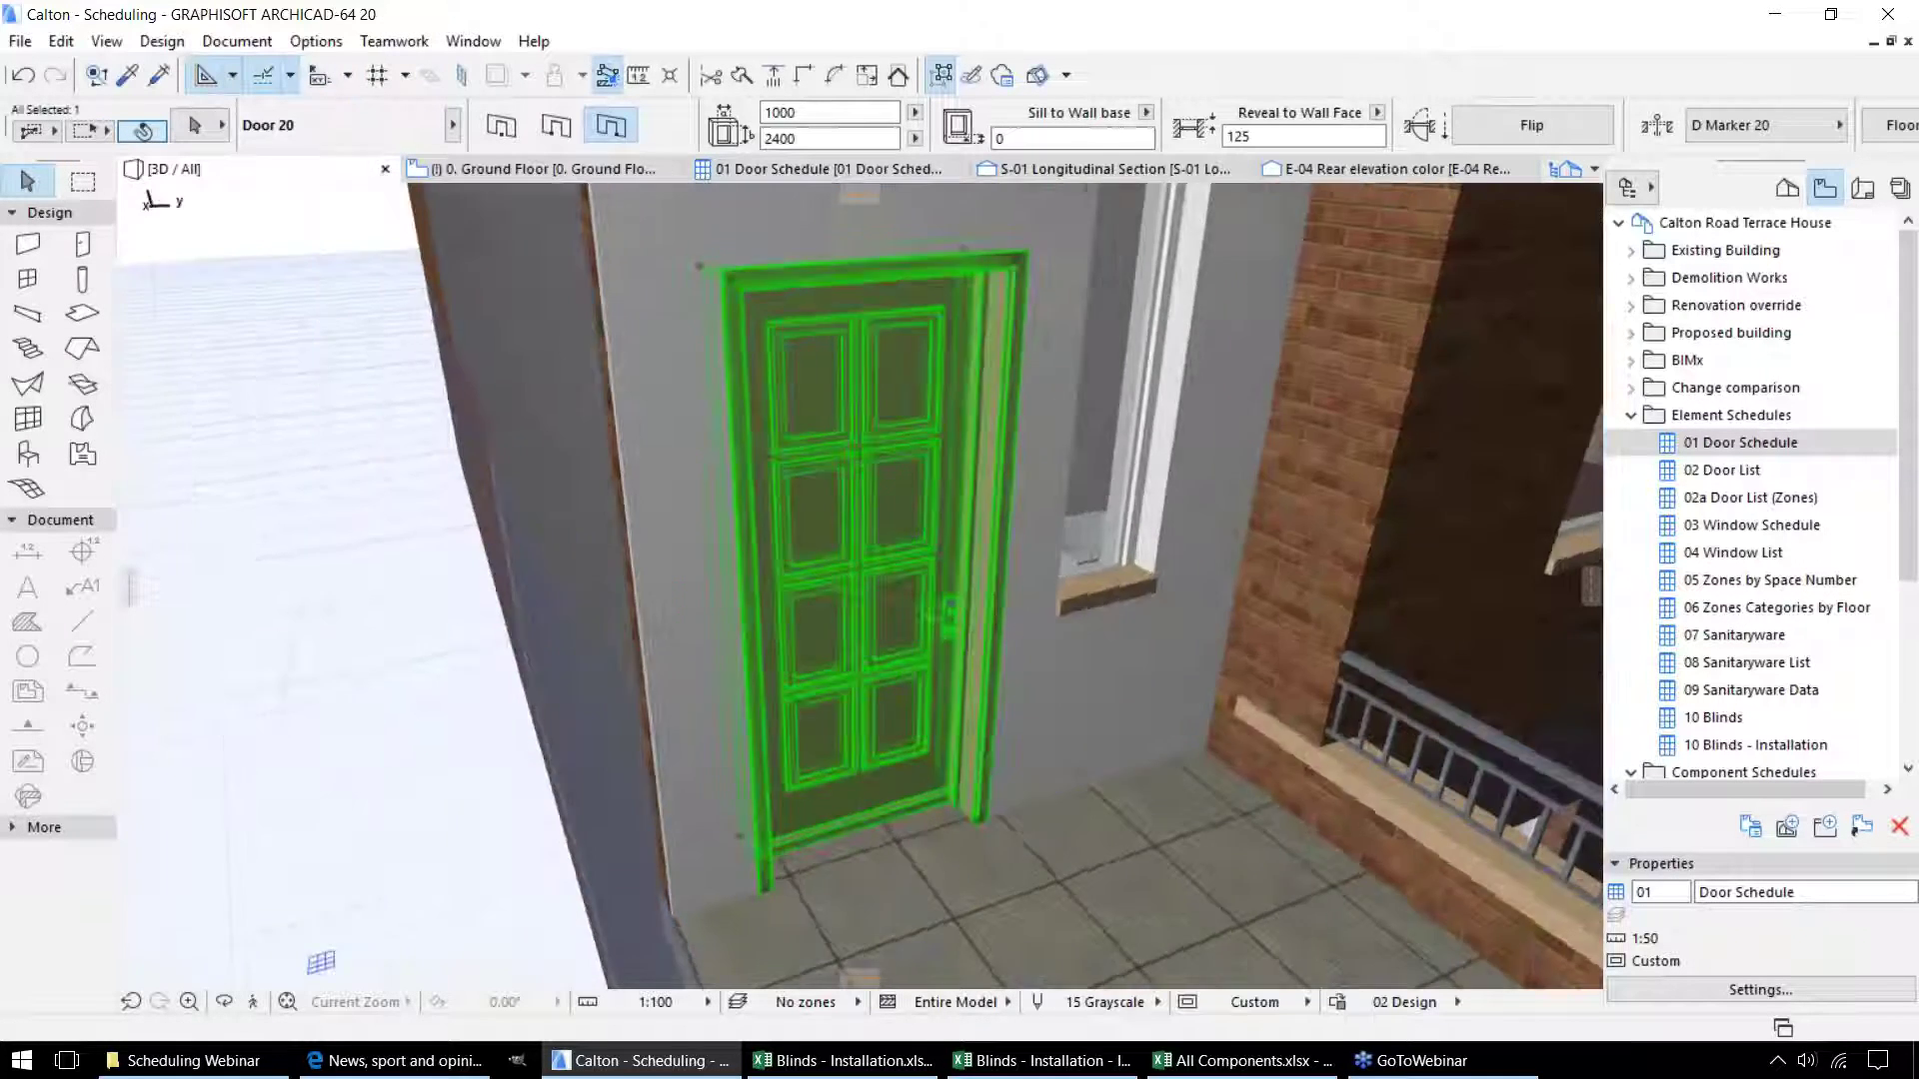
{"action": "middle_click_drag", "start_coordinate": [619, 659], "coordinate": [687, 536], "text": "shift"}
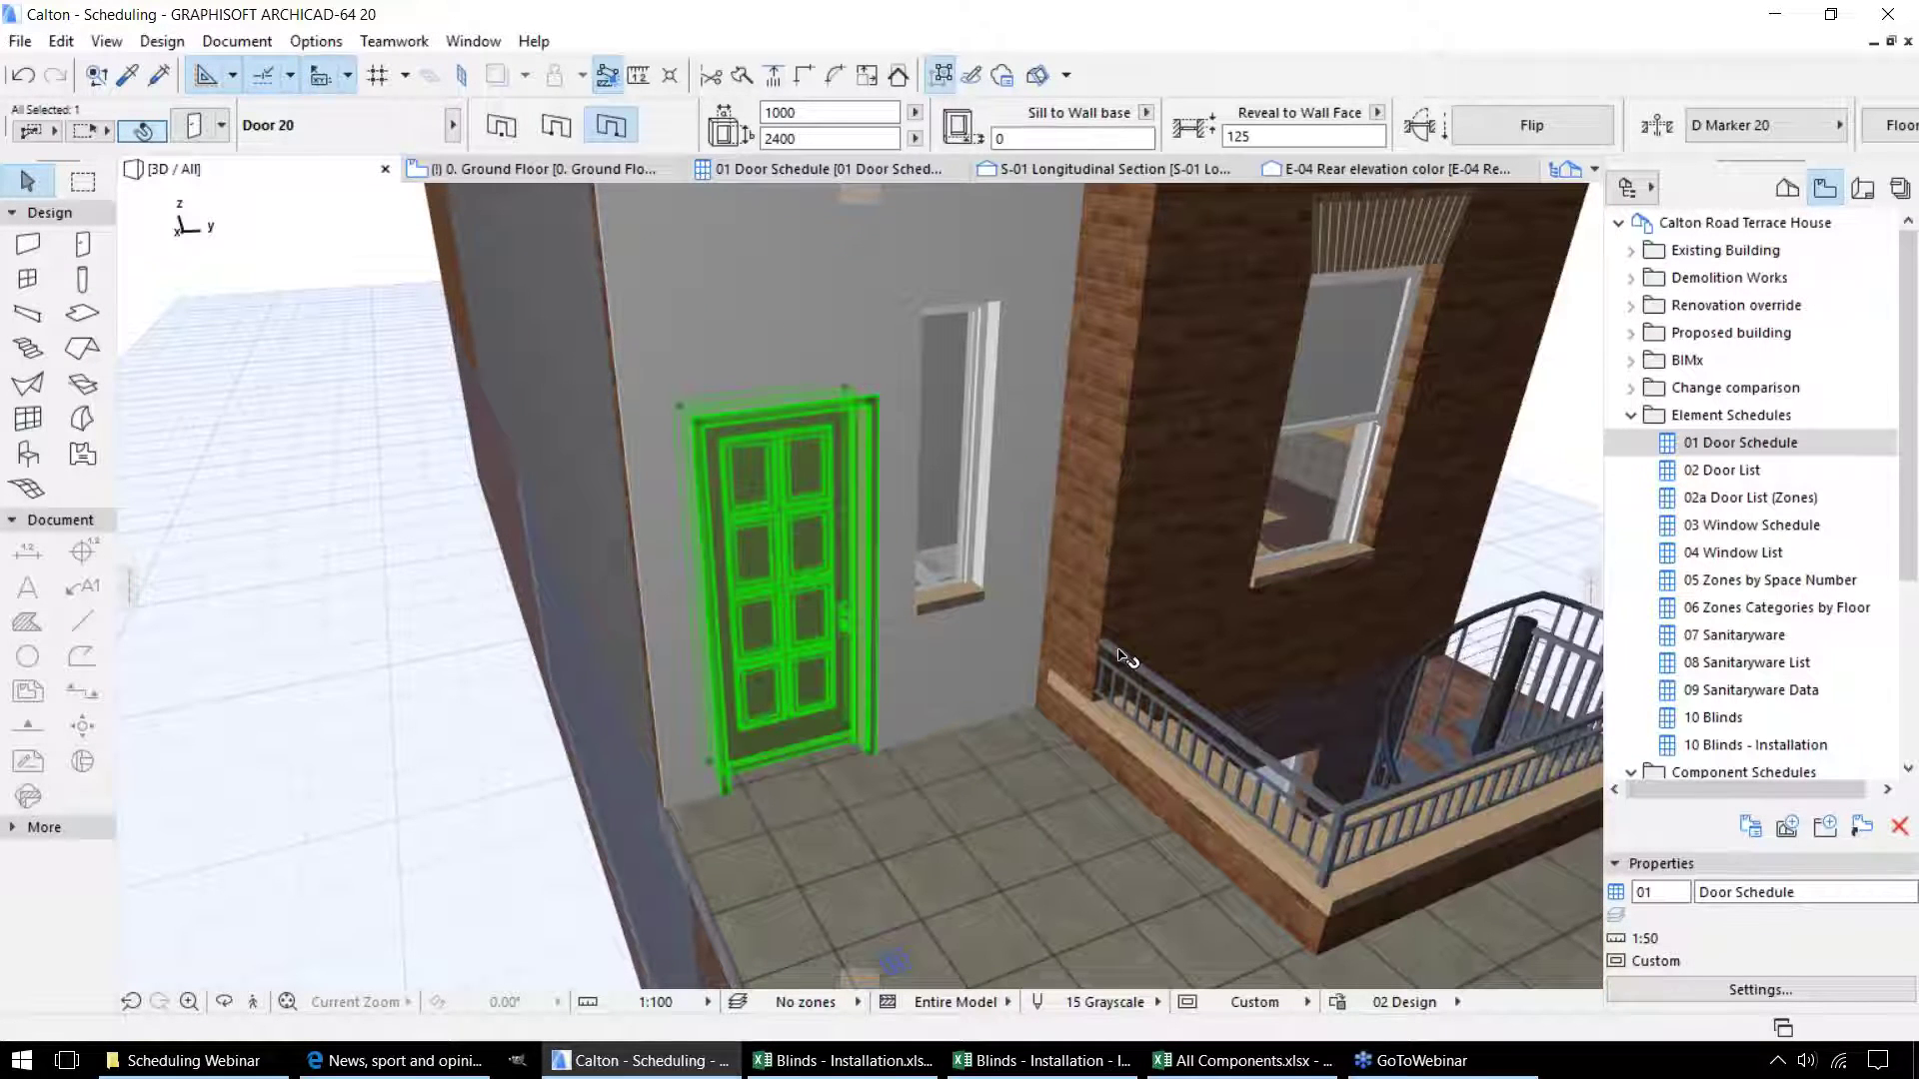
Confirm Door 20's Fire Rating is FS60 in its Descriptions settings, then return to the schedule.
{"action": "left_click", "coordinate": [195, 124]}
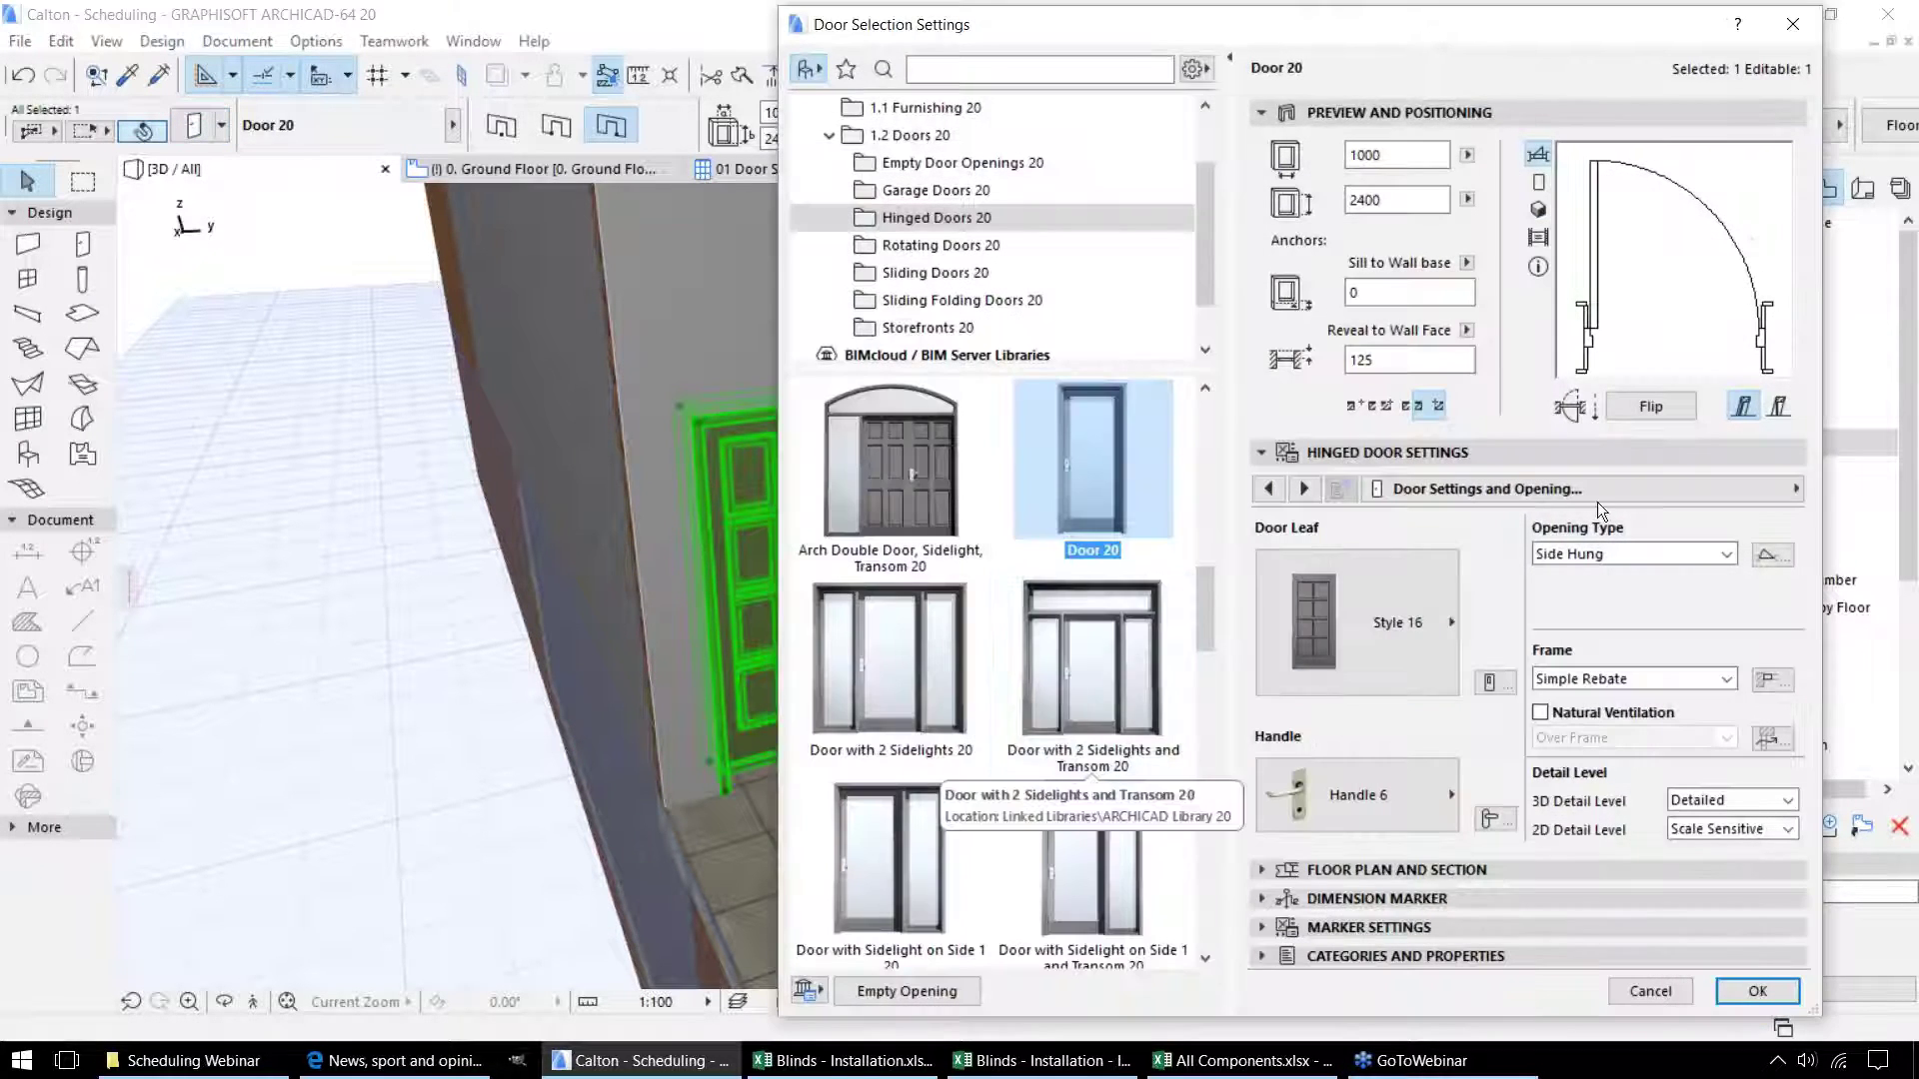
{"action": "left_click", "coordinate": [1569, 486]}
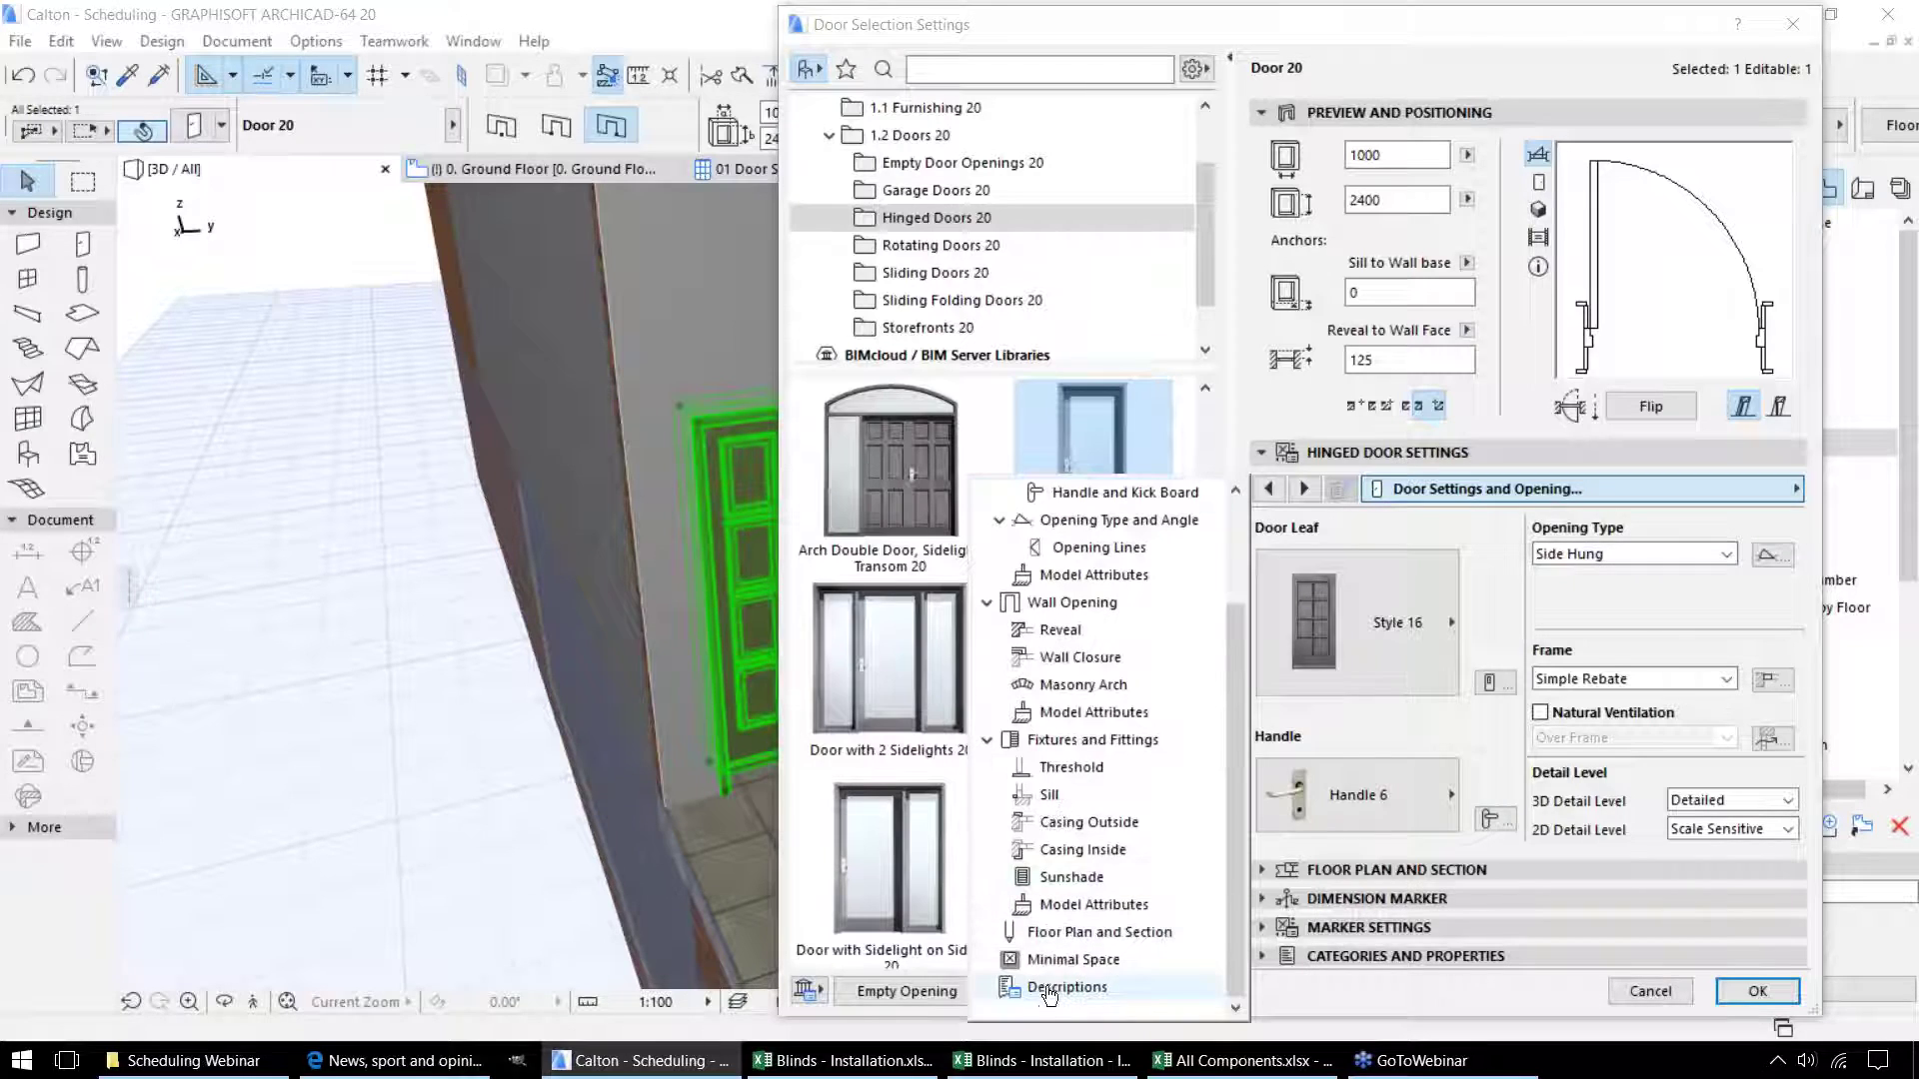
{"action": "left_click", "coordinate": [1079, 987]}
{"action": "left_click_drag", "start_coordinate": [1789, 584], "coordinate": [1797, 712]}
{"action": "left_click", "coordinate": [1539, 623]}
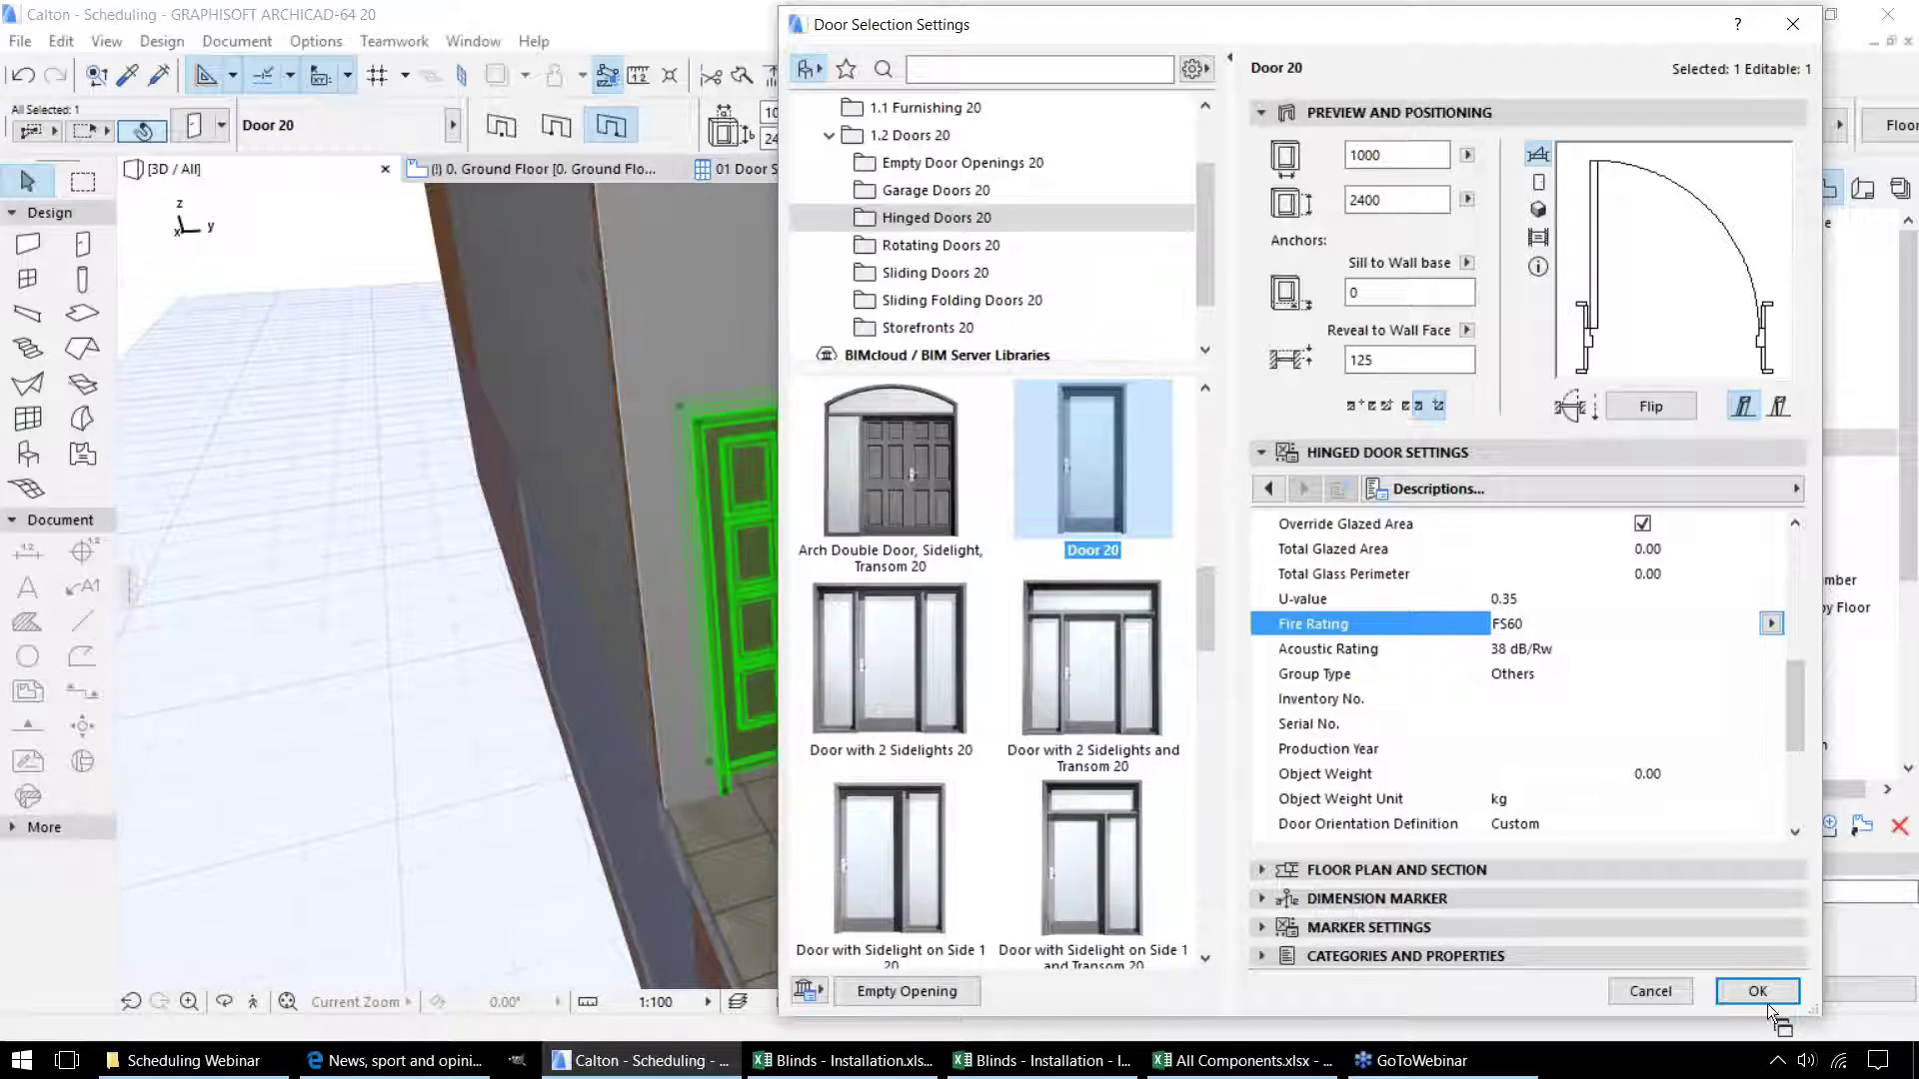
{"action": "left_click", "coordinate": [1756, 991]}
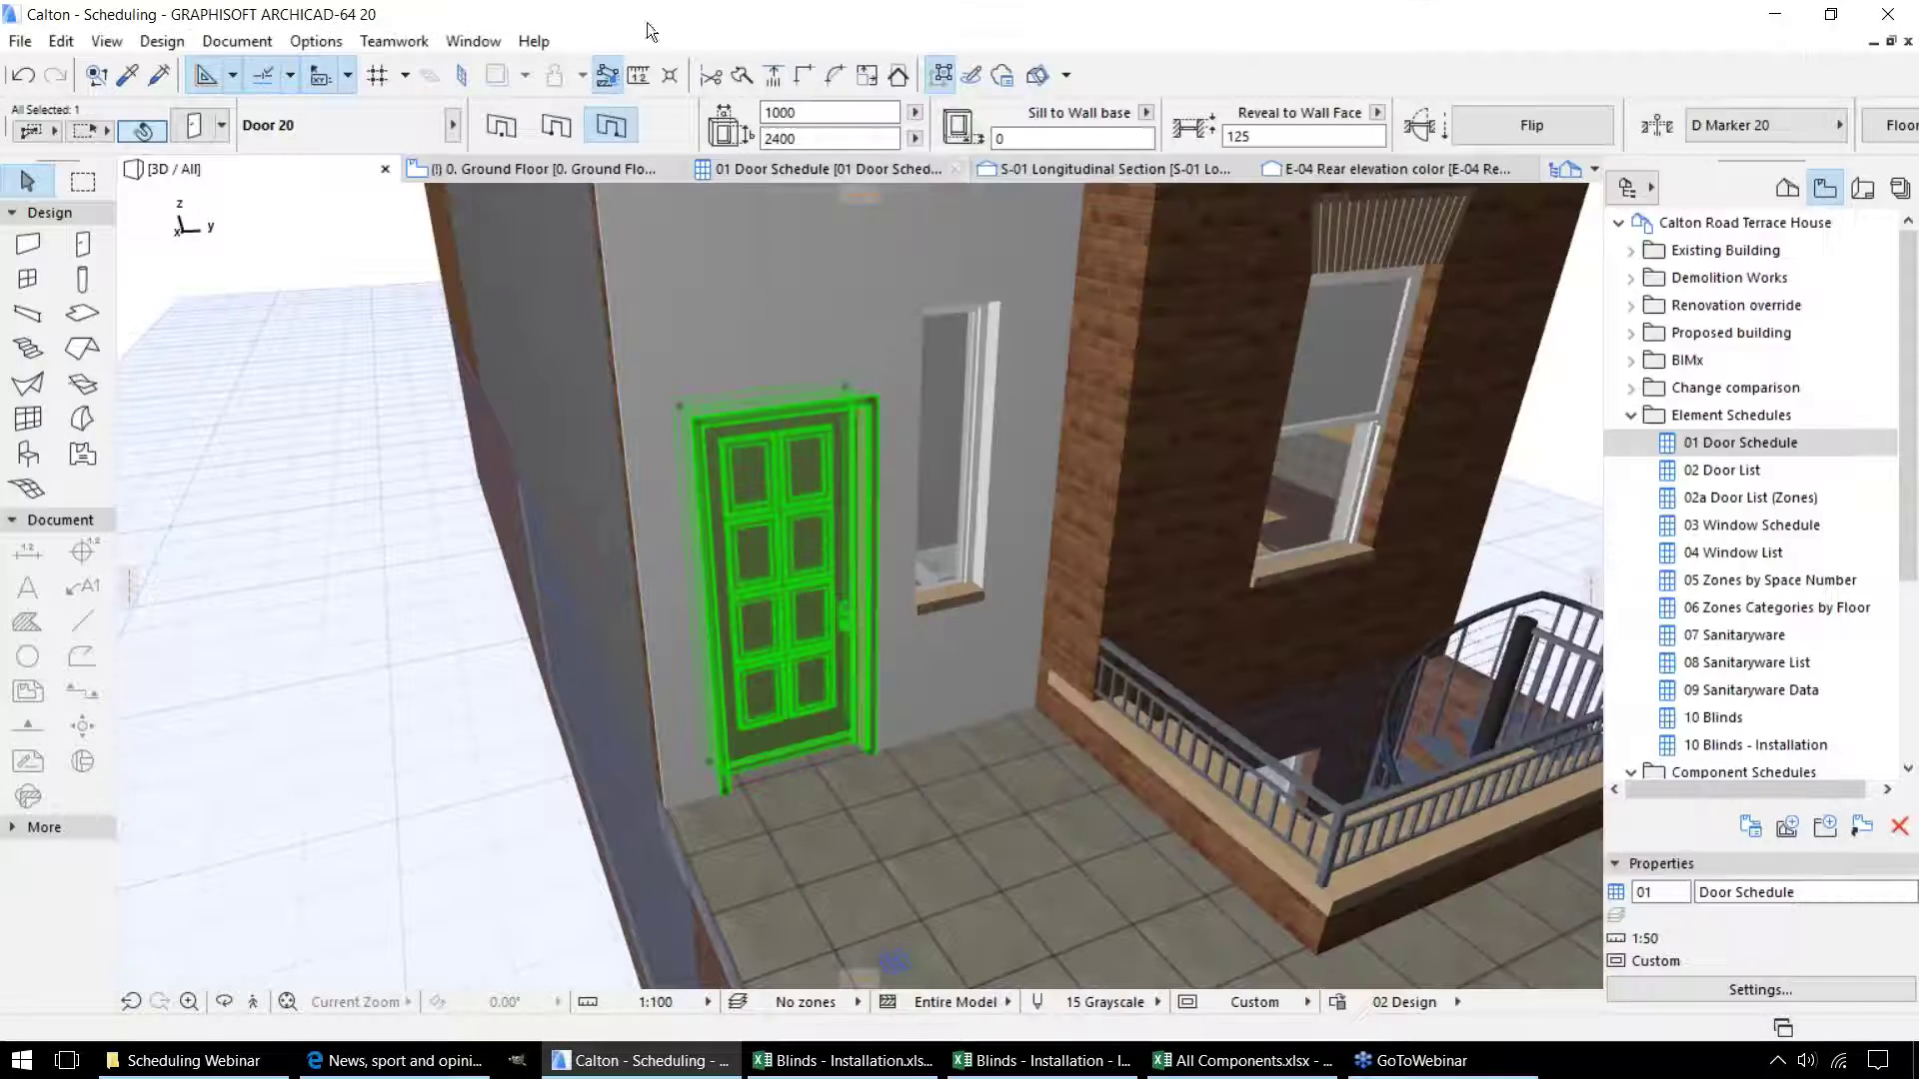
{"action": "left_click", "coordinate": [830, 169]}
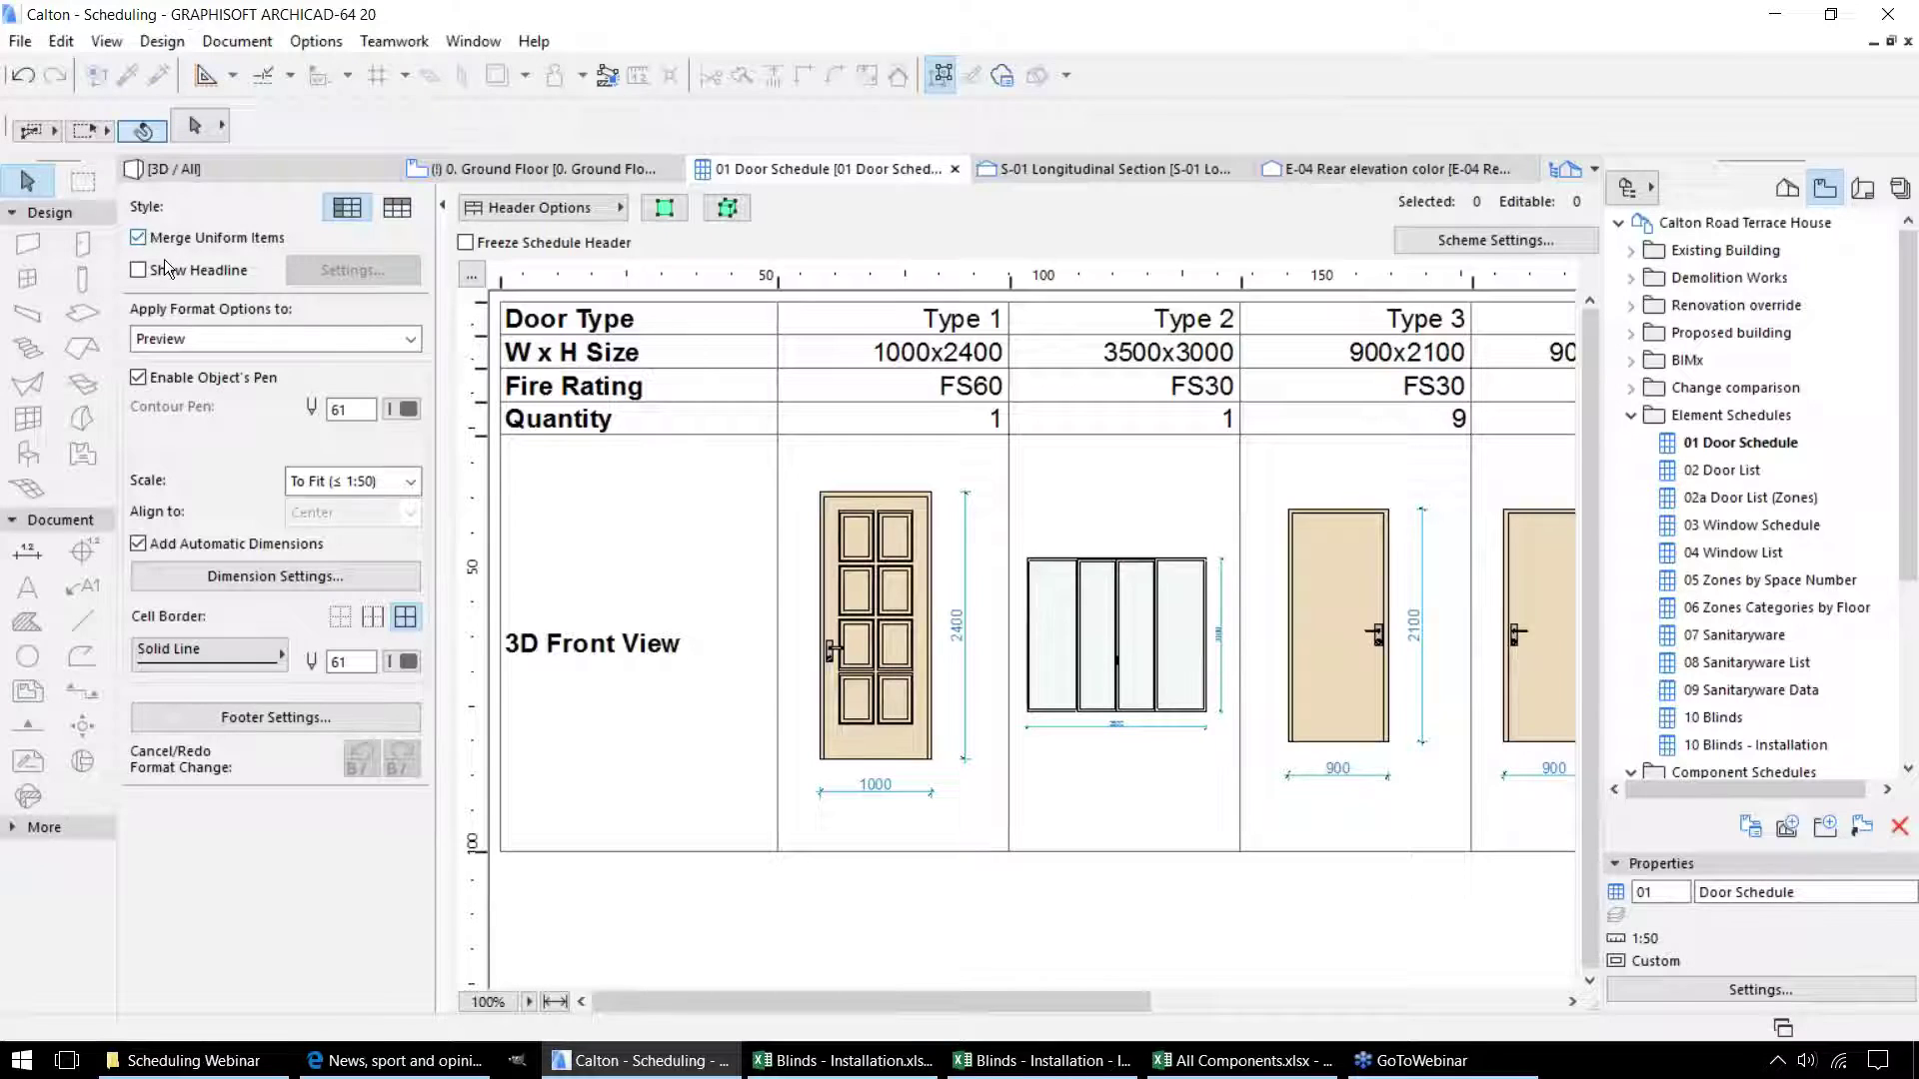
{"action": "left_click", "coordinate": [138, 238]}
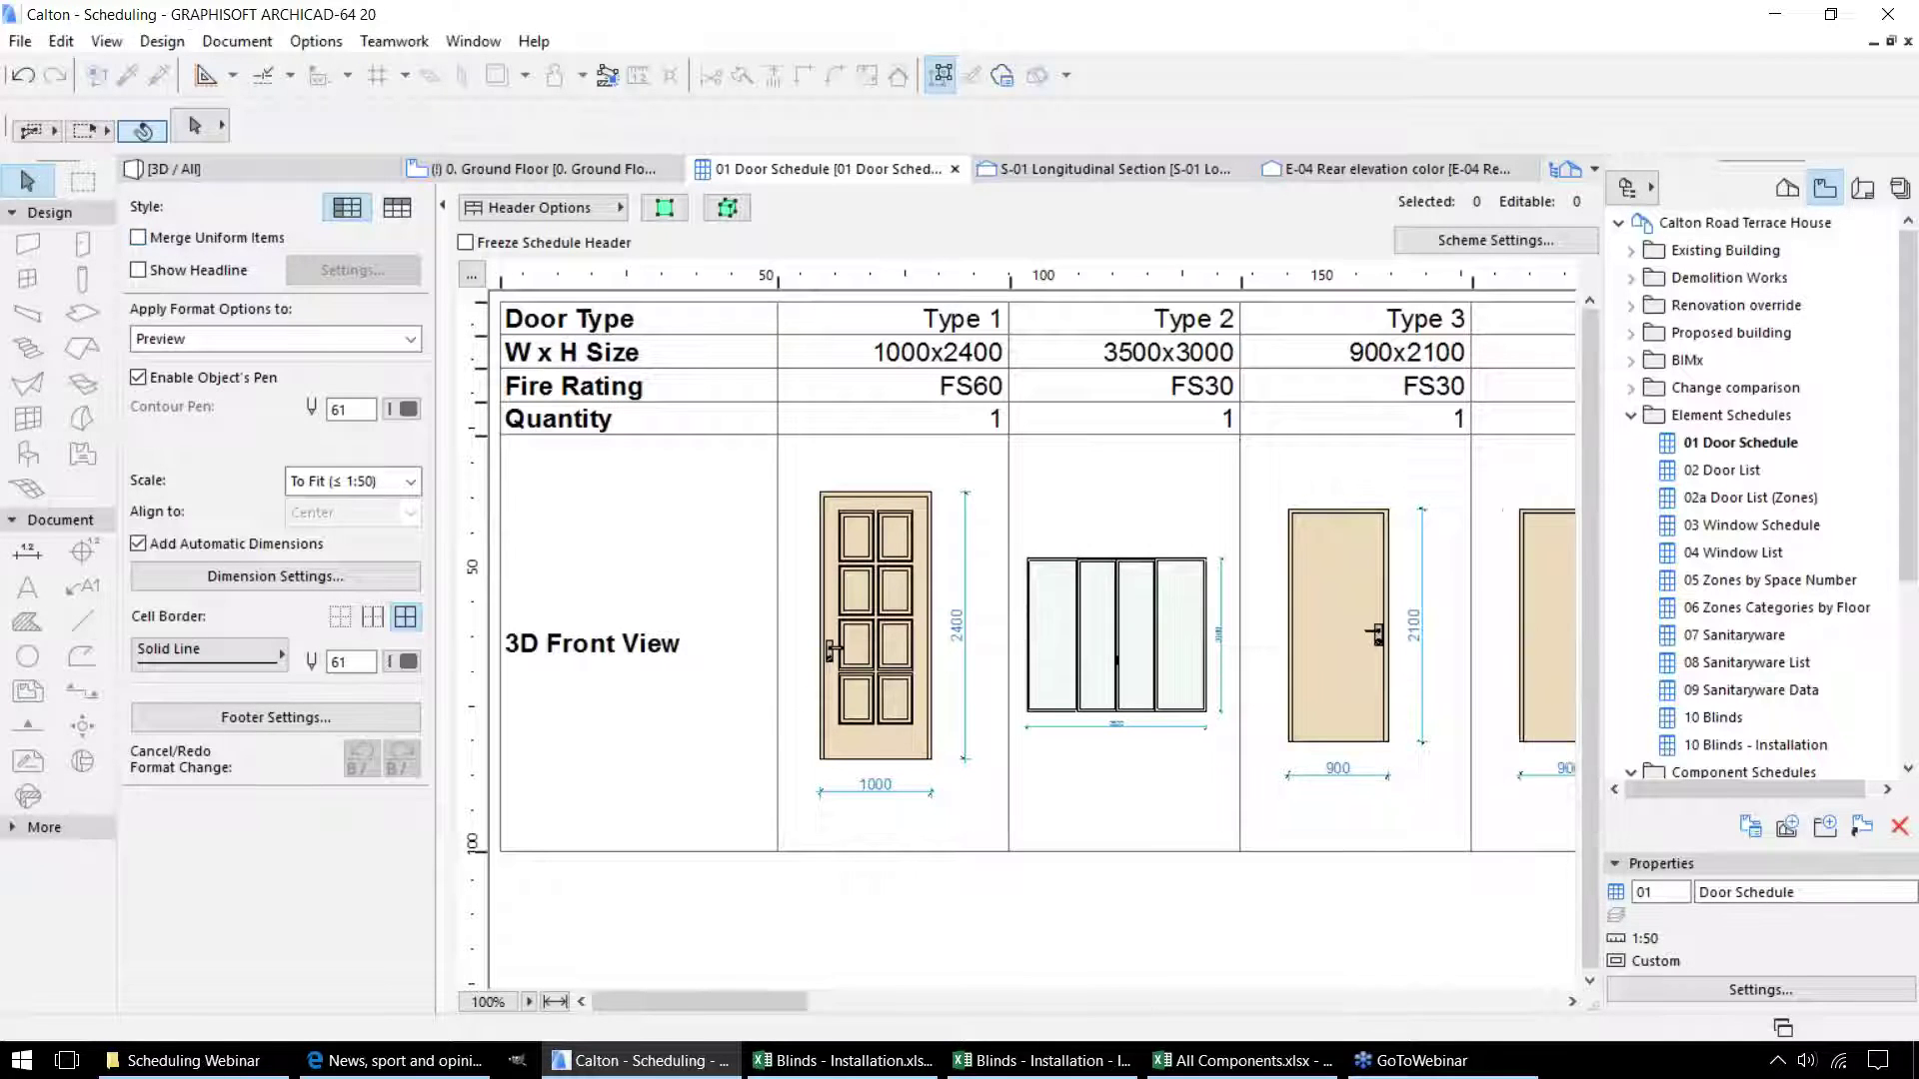
{"action": "left_click_drag", "start_coordinate": [700, 1001], "coordinate": [575, 957]}
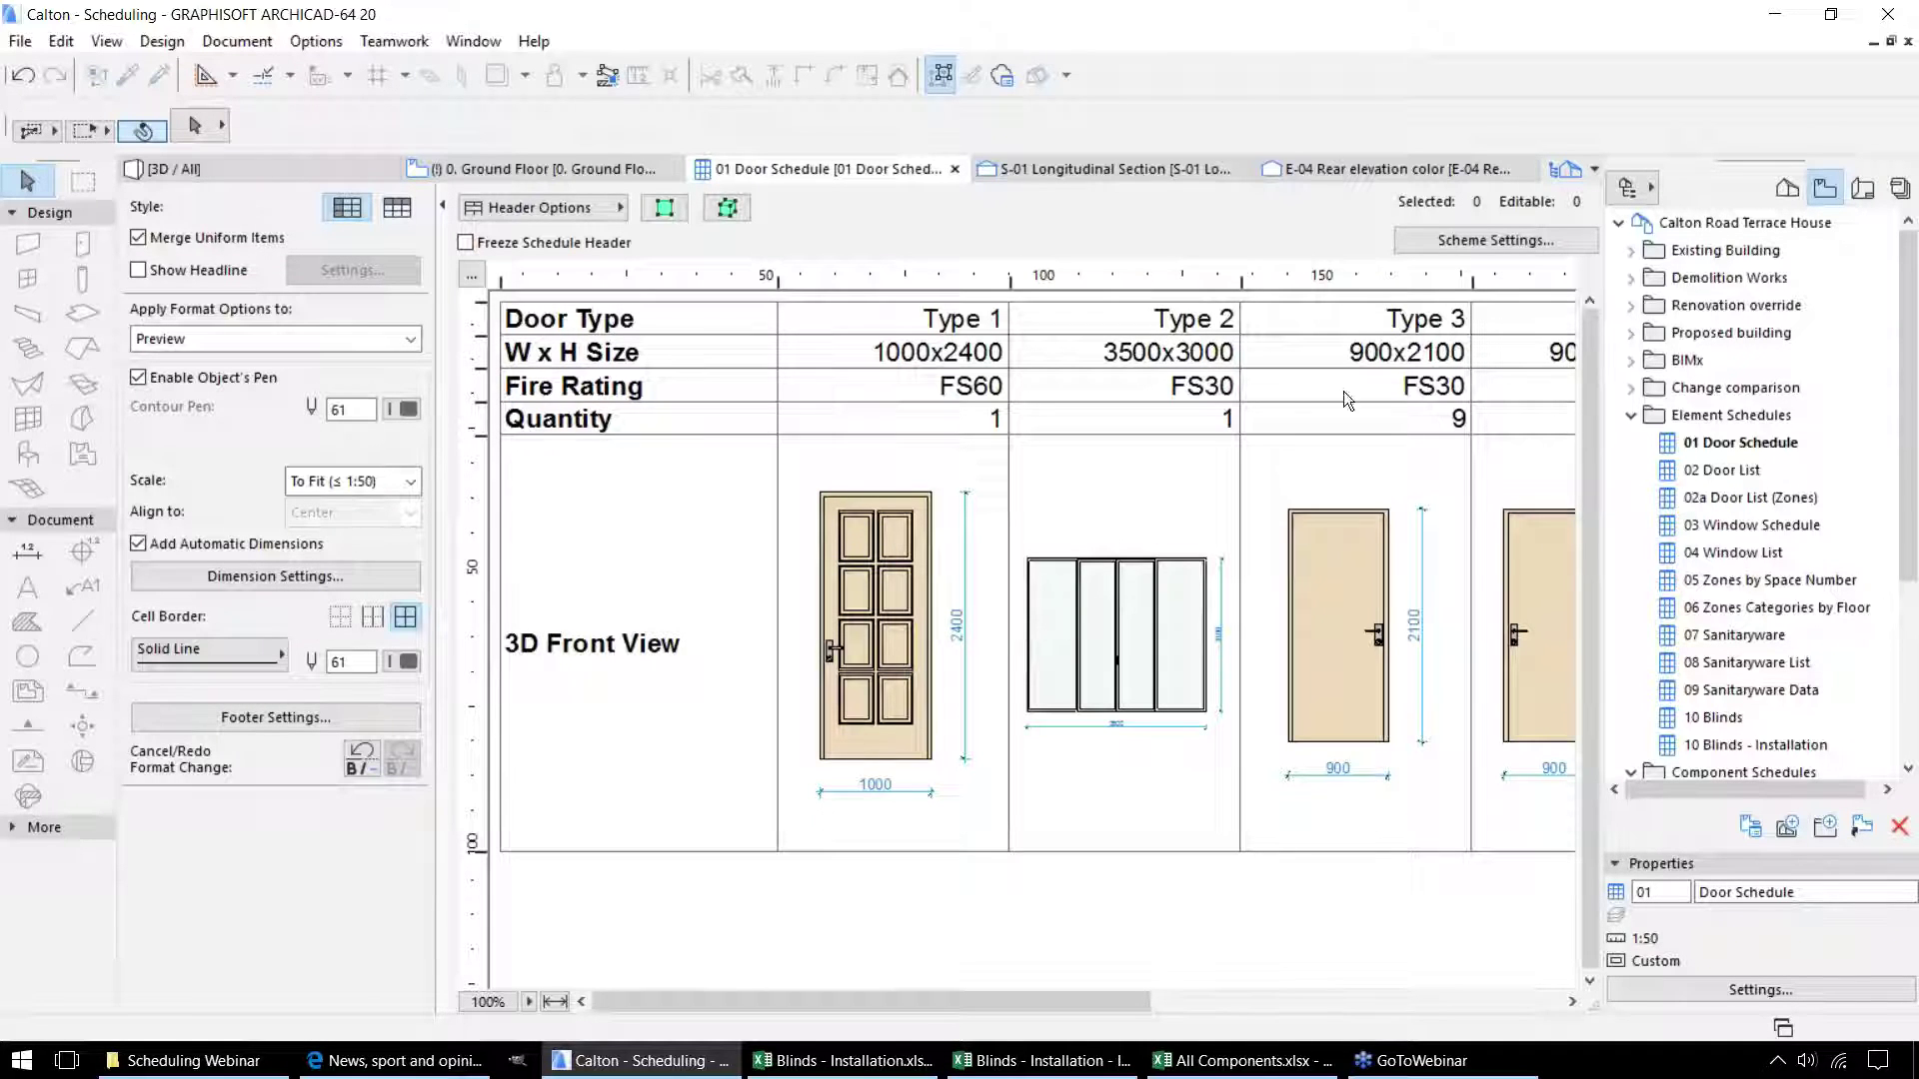
{"action": "left_click", "coordinate": [955, 662]}
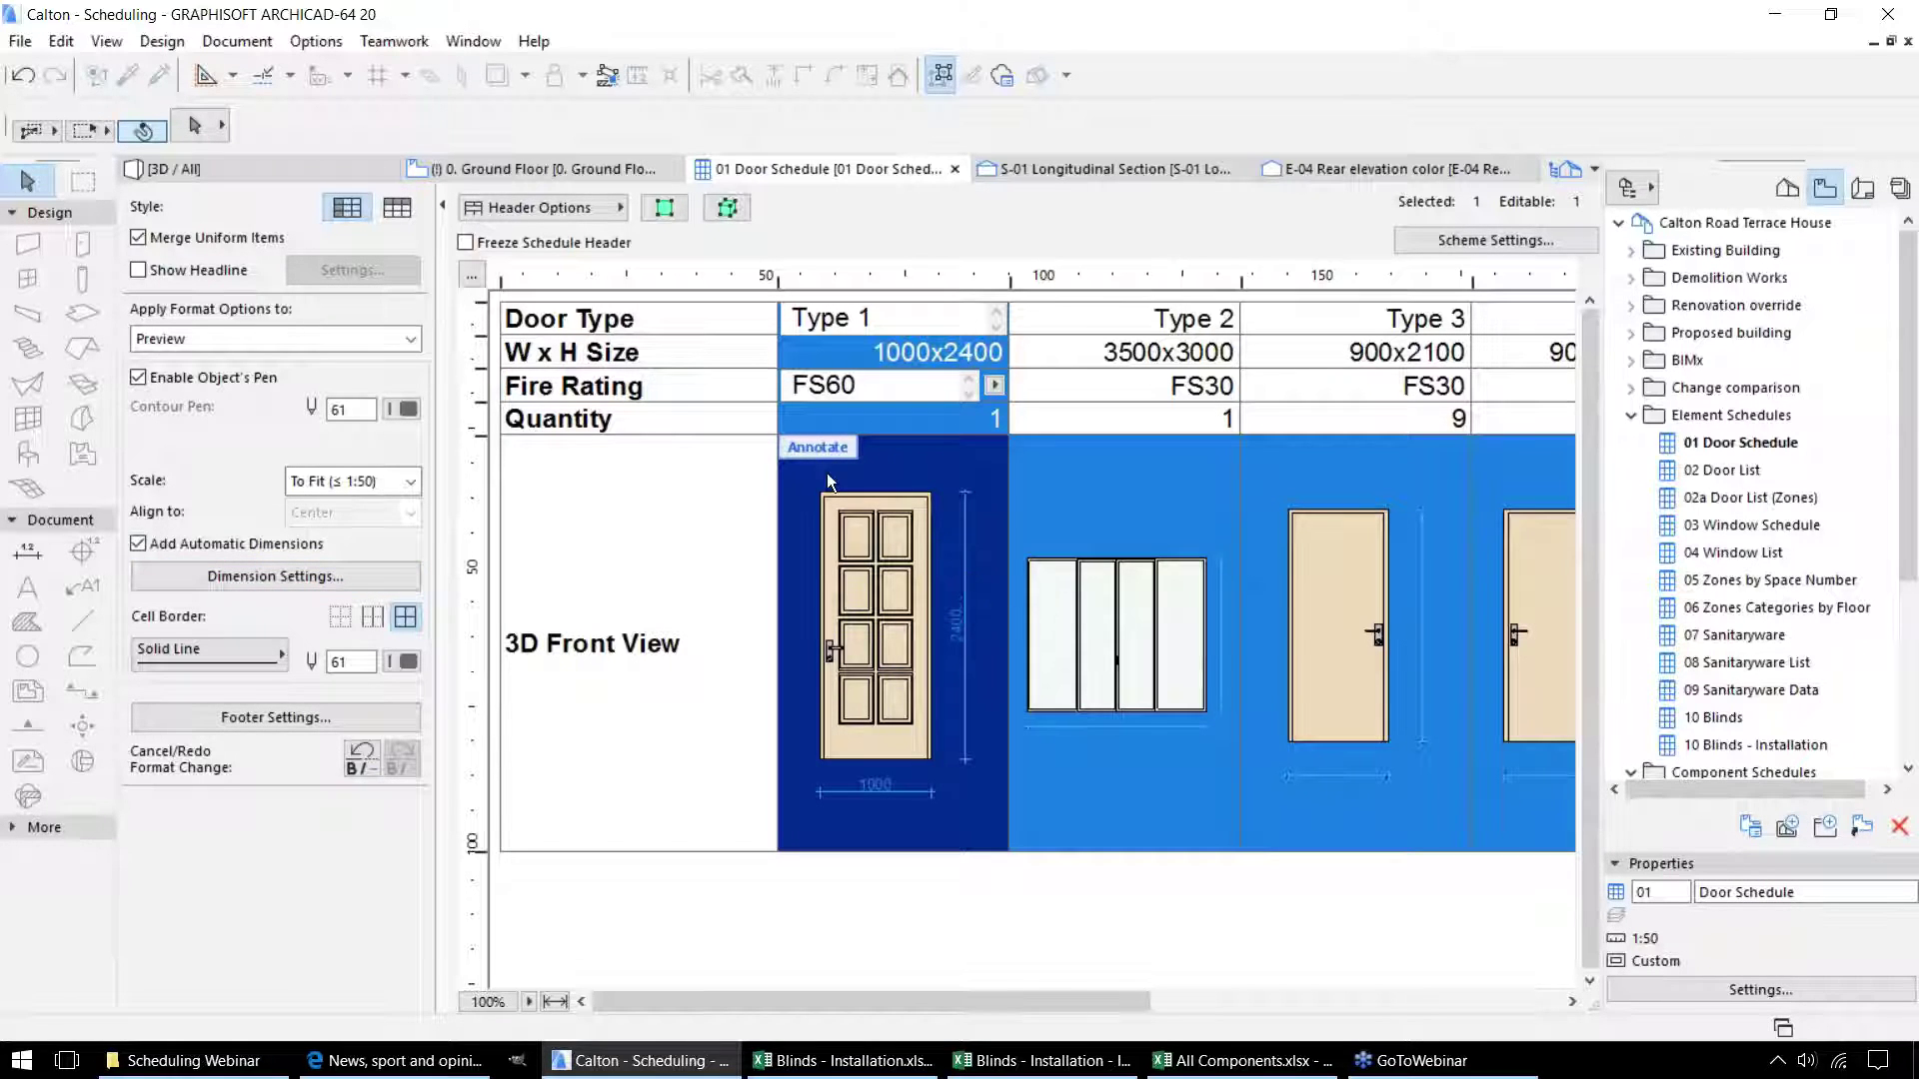
Dimension the Type 1 front view from door bottom to handle at 870, and accept.
{"action": "double_click", "coordinate": [1065, 831]}
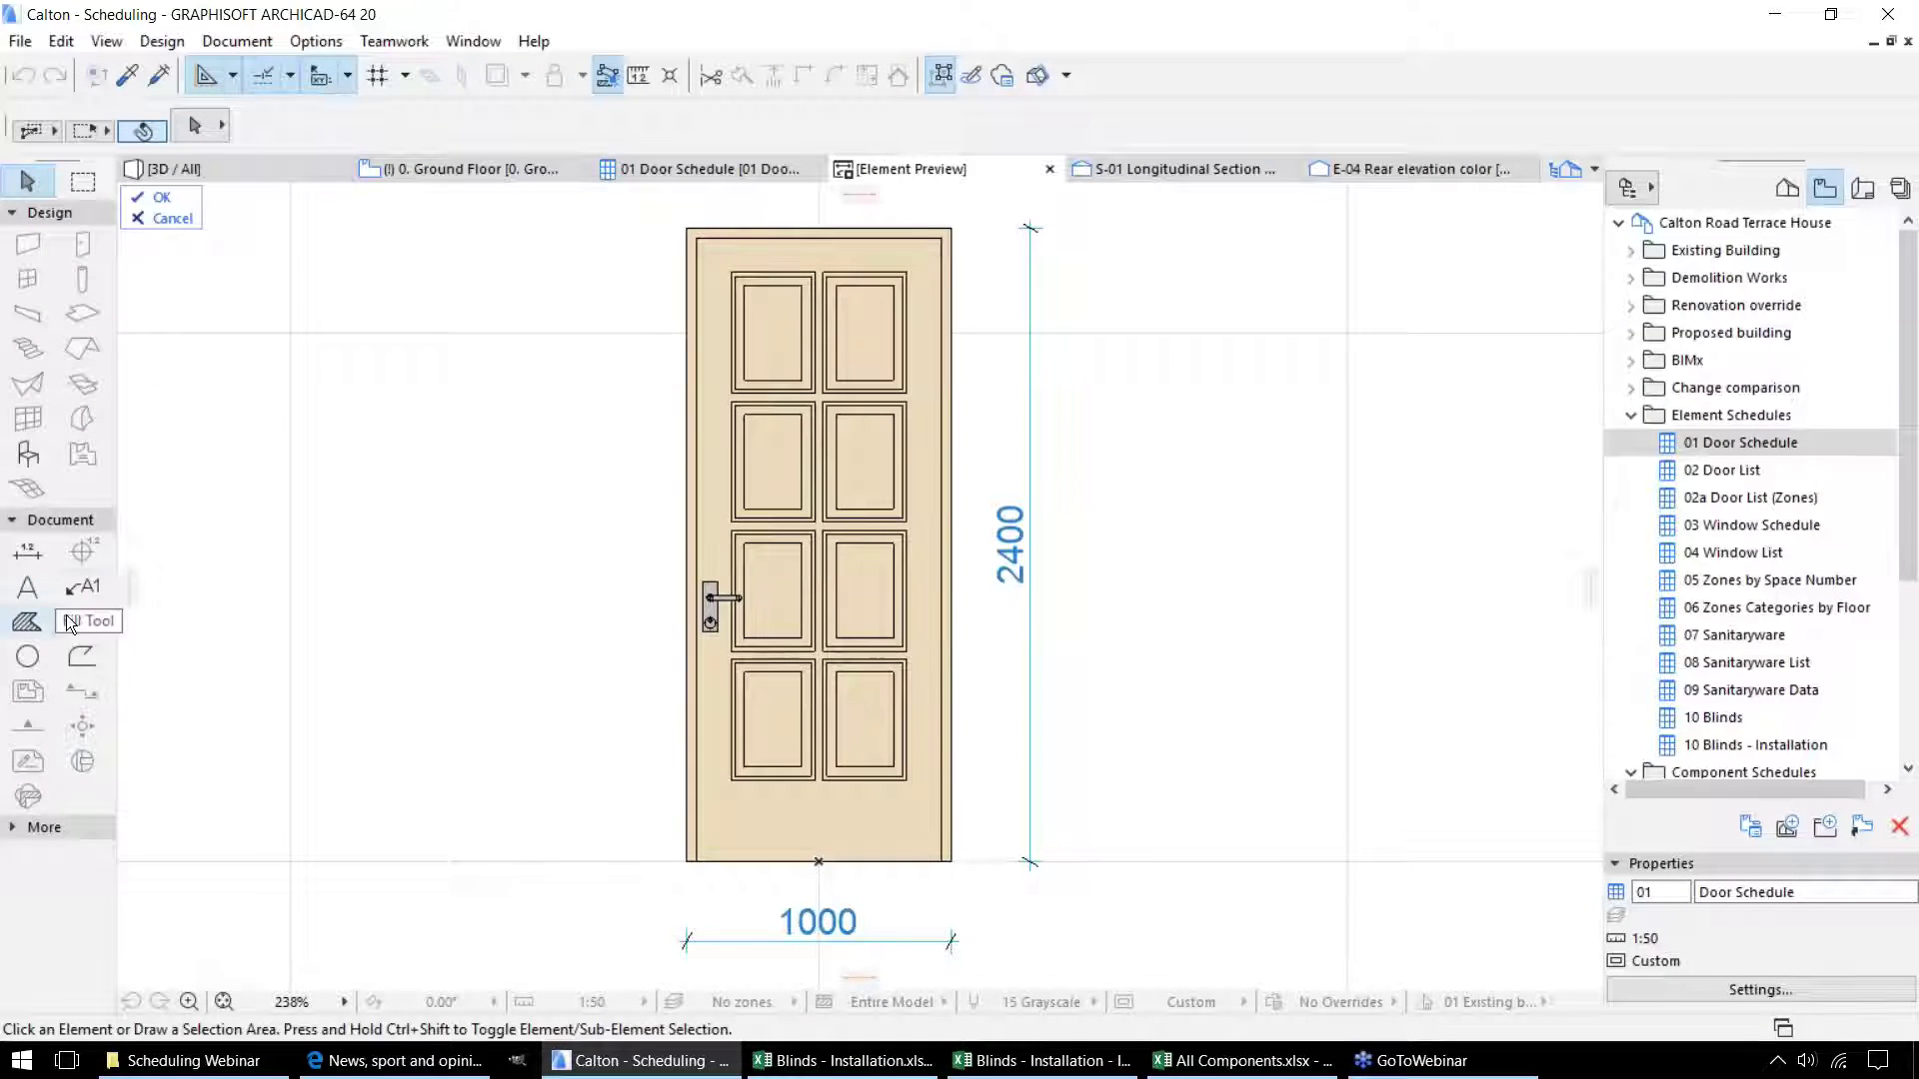
{"action": "left_click", "coordinate": [27, 556]}
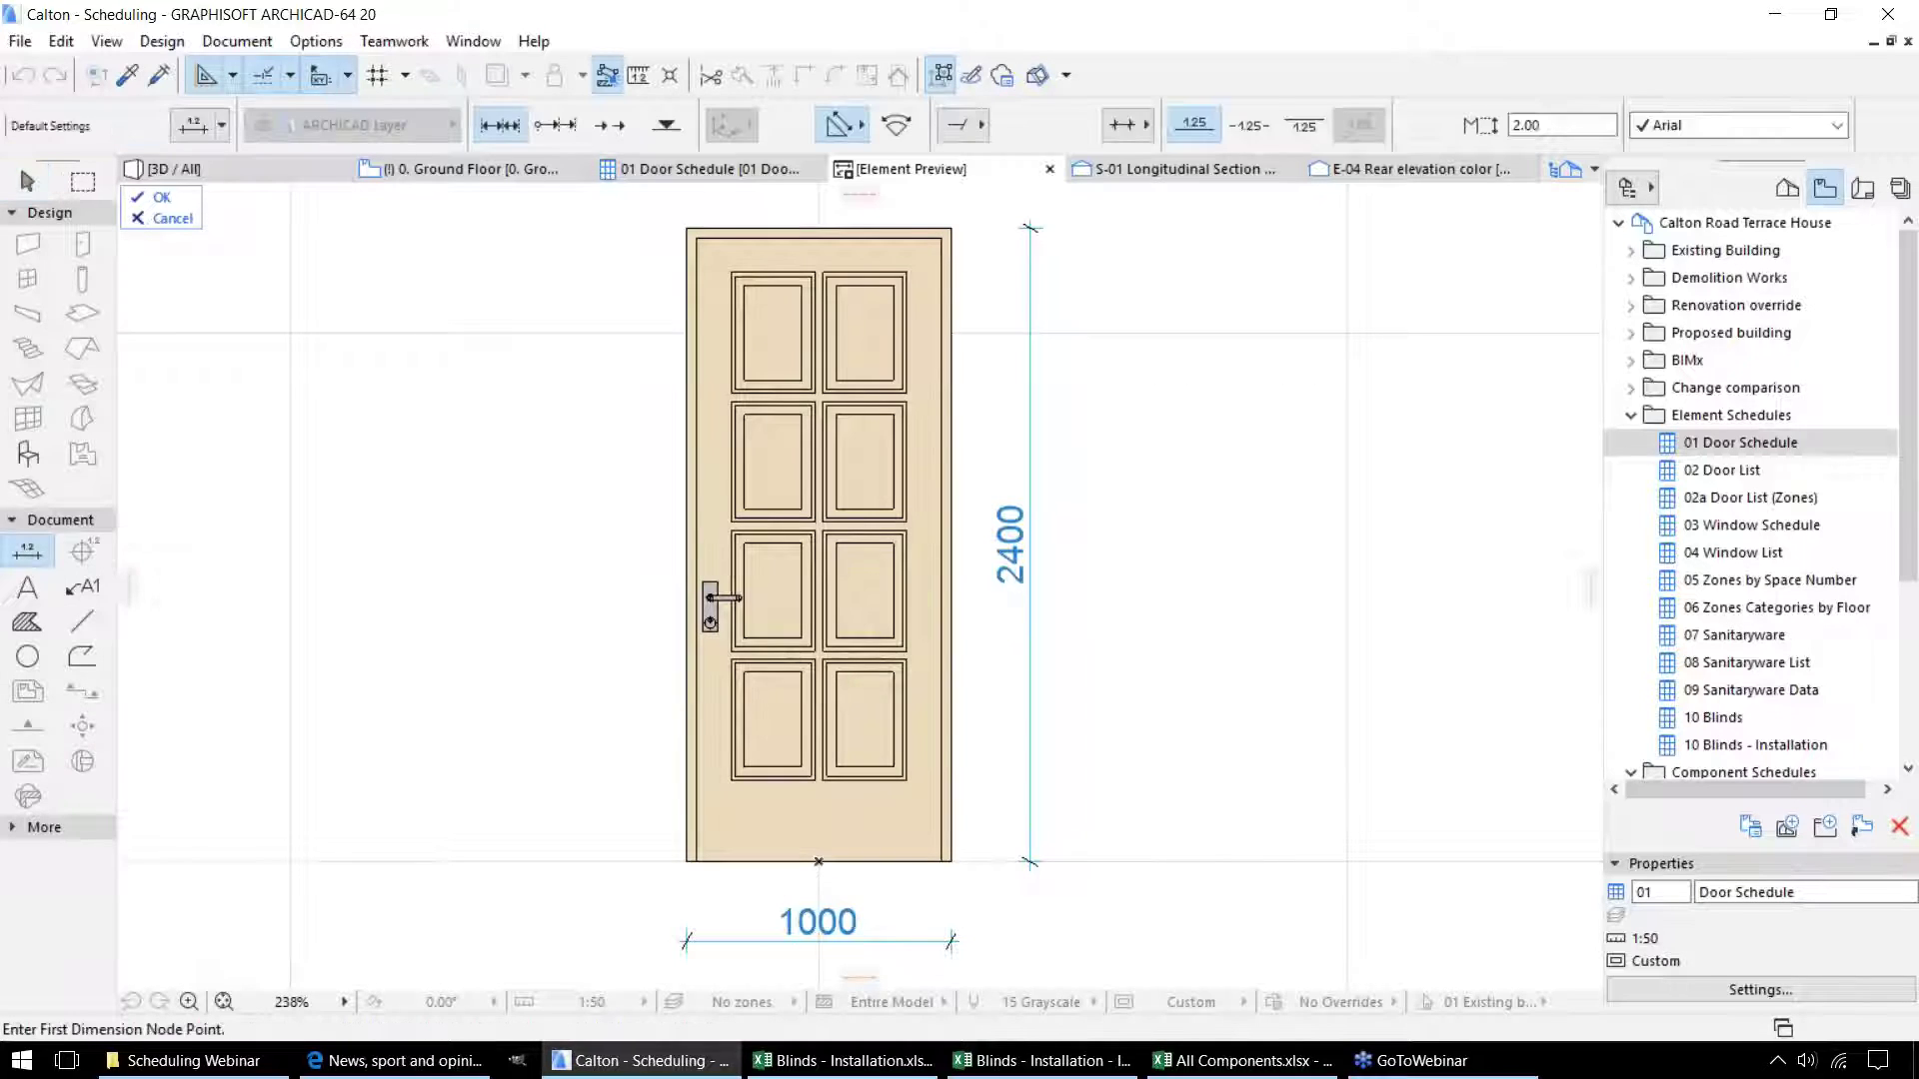
{"action": "scroll", "coordinate": [729, 681], "scroll_direction": "up", "scroll_amount": 5}
{"action": "left_click", "coordinate": [682, 550]}
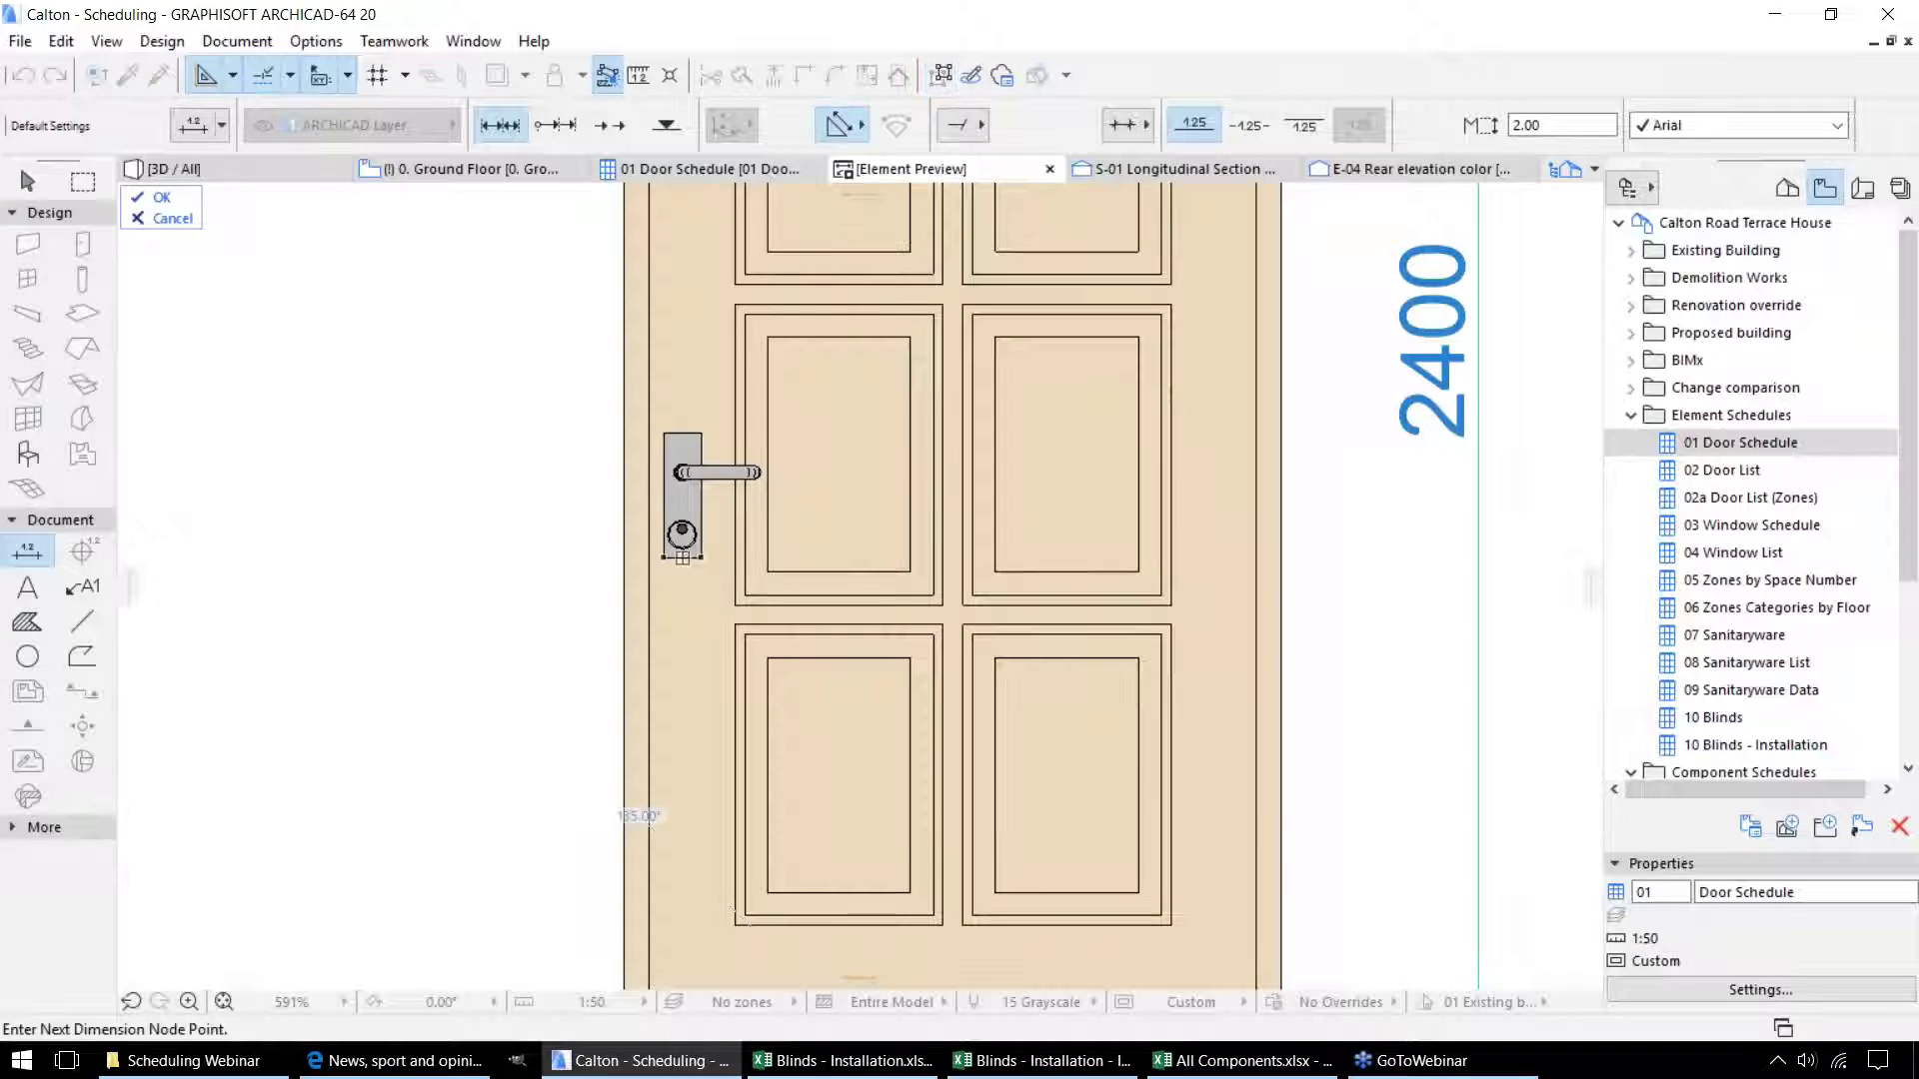
{"action": "scroll", "coordinate": [983, 689], "scroll_direction": "down", "scroll_amount": 5}
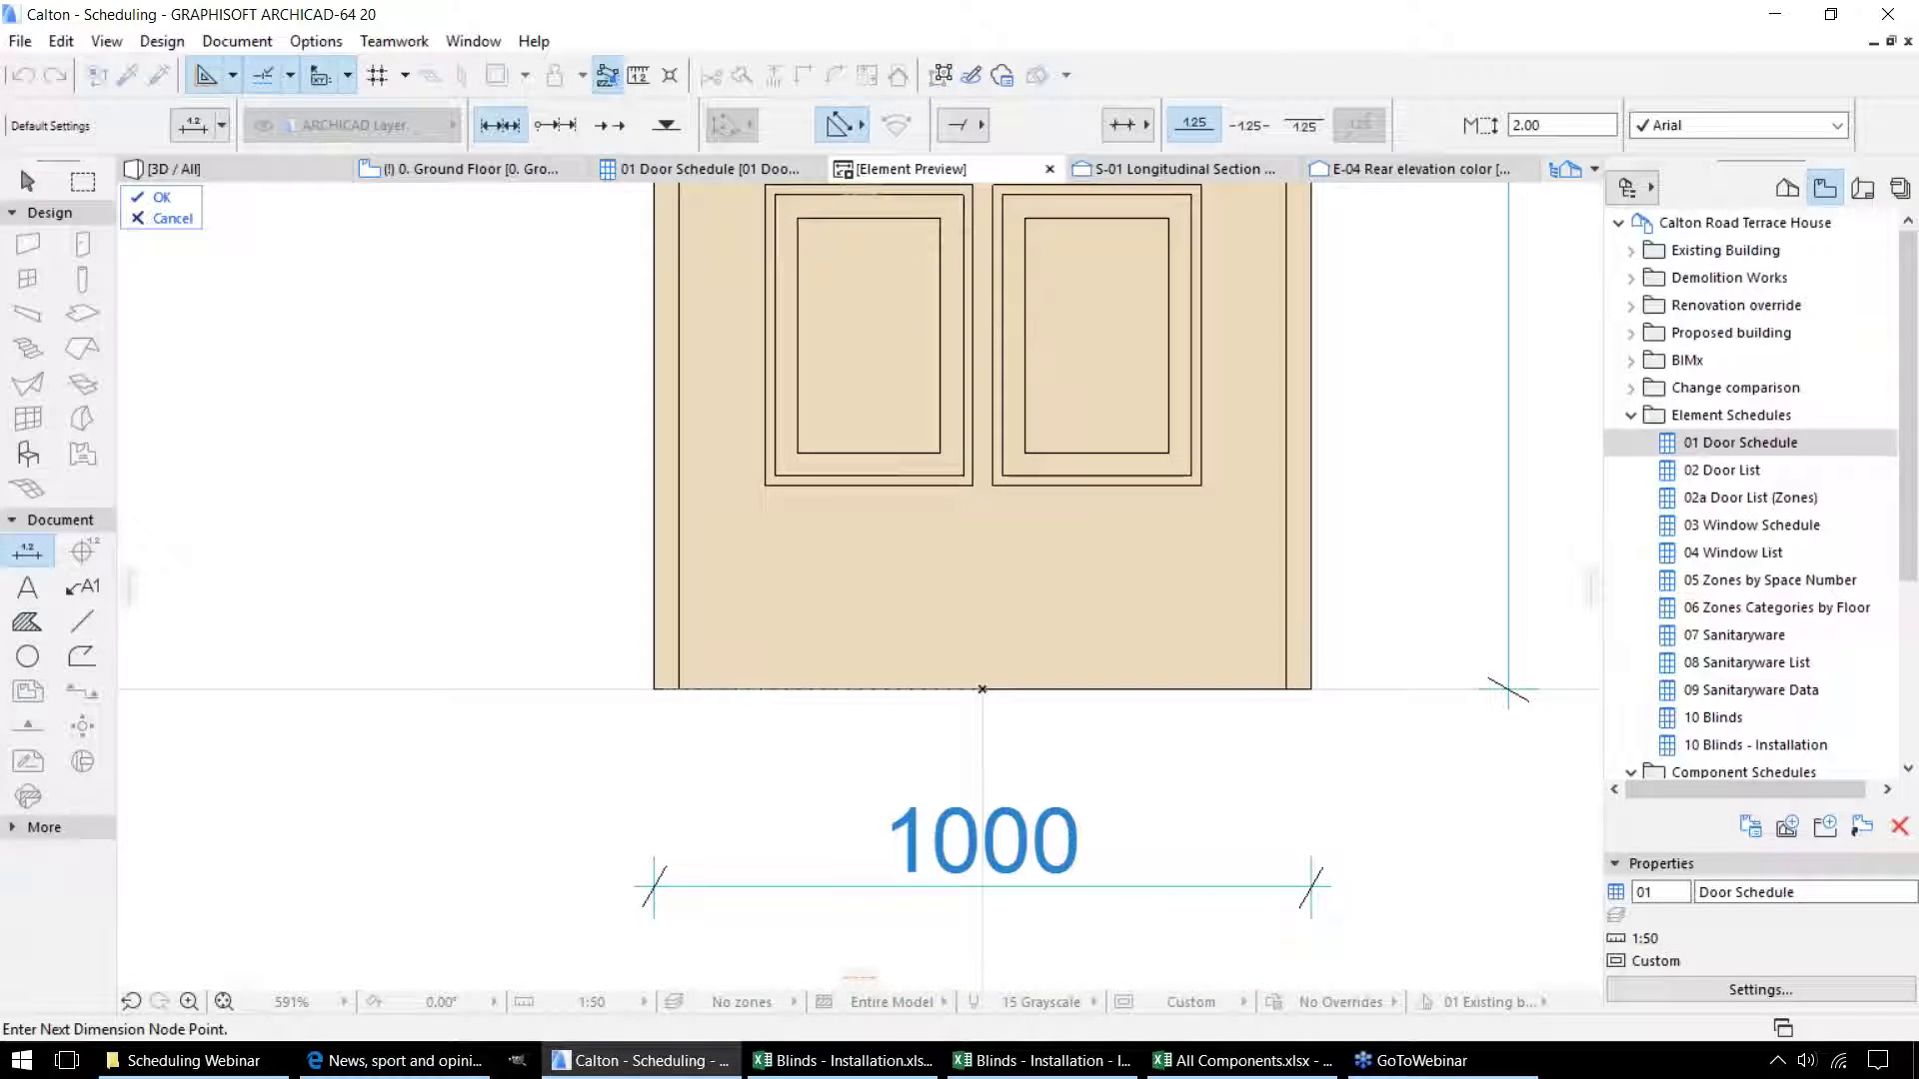
{"action": "key", "text": "Escape"}
{"action": "left_click", "coordinate": [683, 689]}
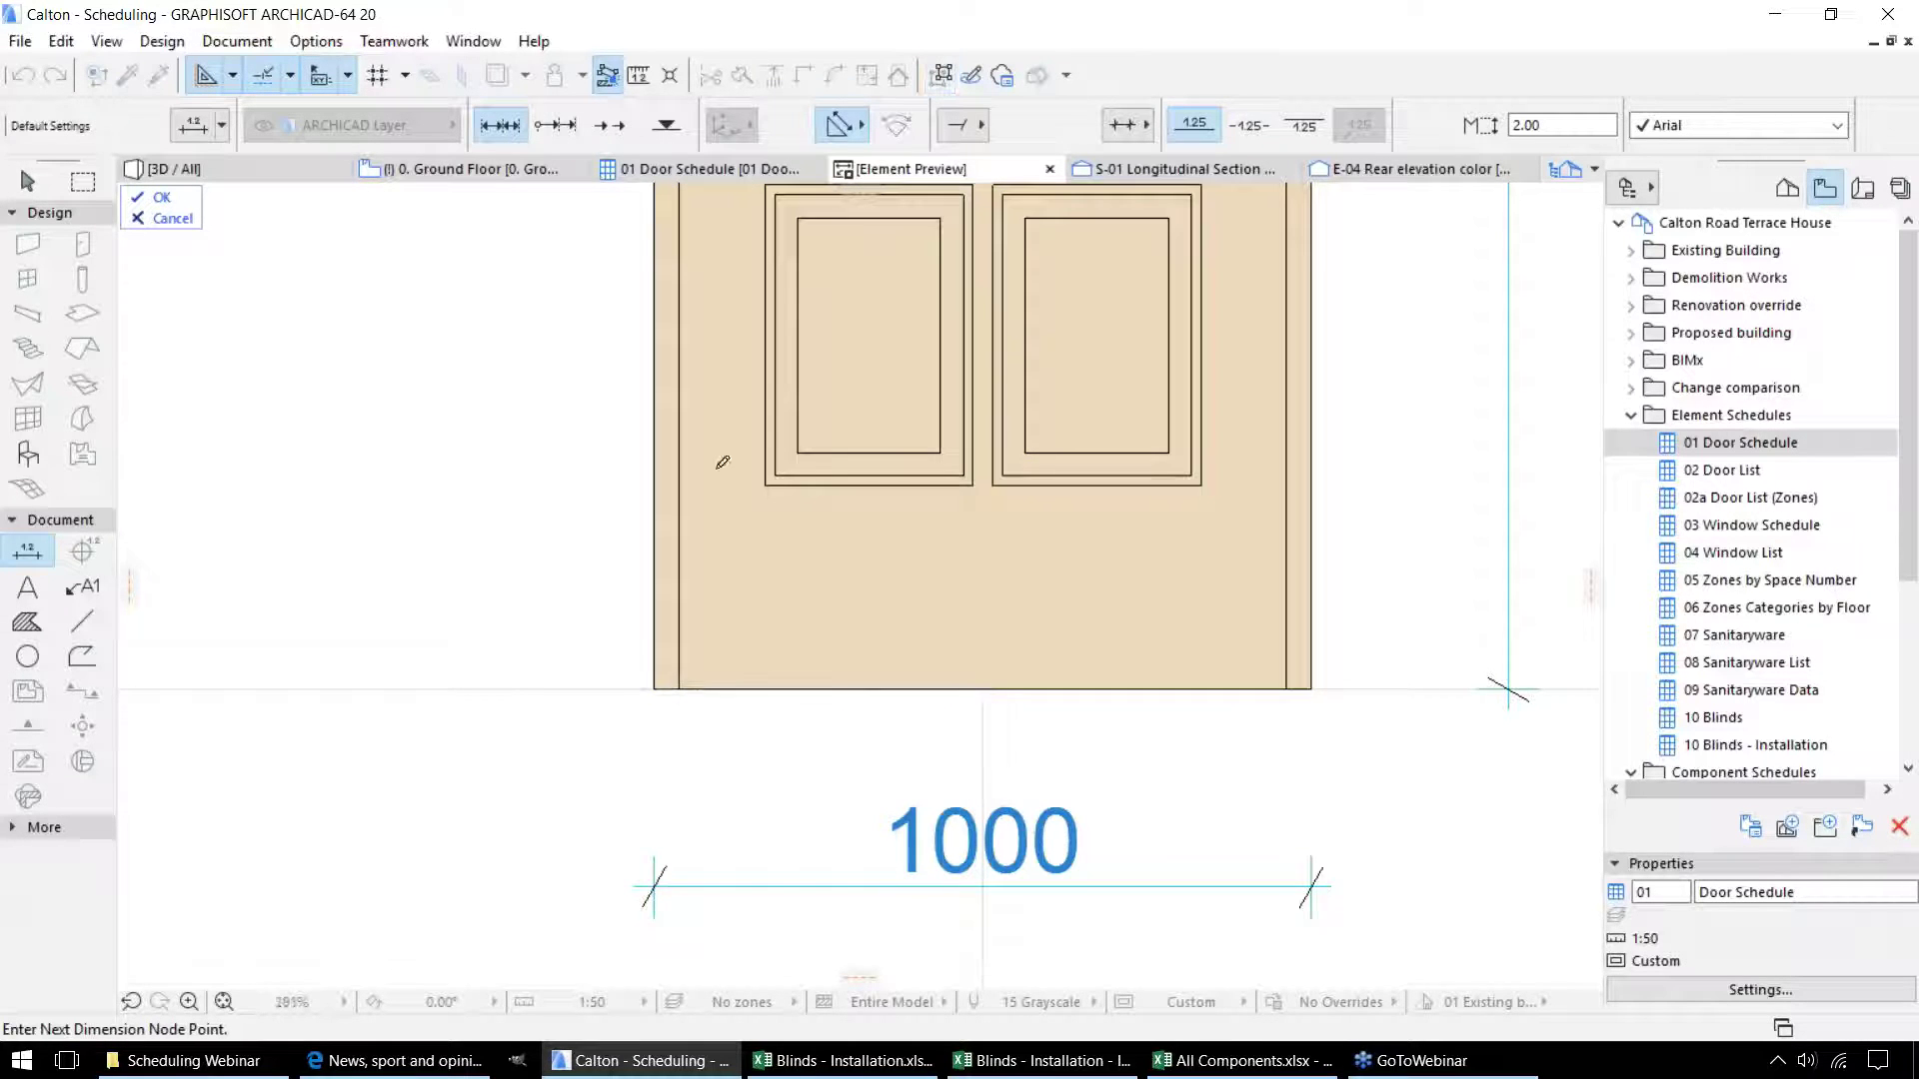
{"action": "scroll", "coordinate": [718, 690], "scroll_direction": "down", "scroll_amount": 5}
{"action": "scroll", "coordinate": [715, 435], "scroll_direction": "up", "scroll_amount": 4}
{"action": "left_click", "coordinate": [713, 448]}
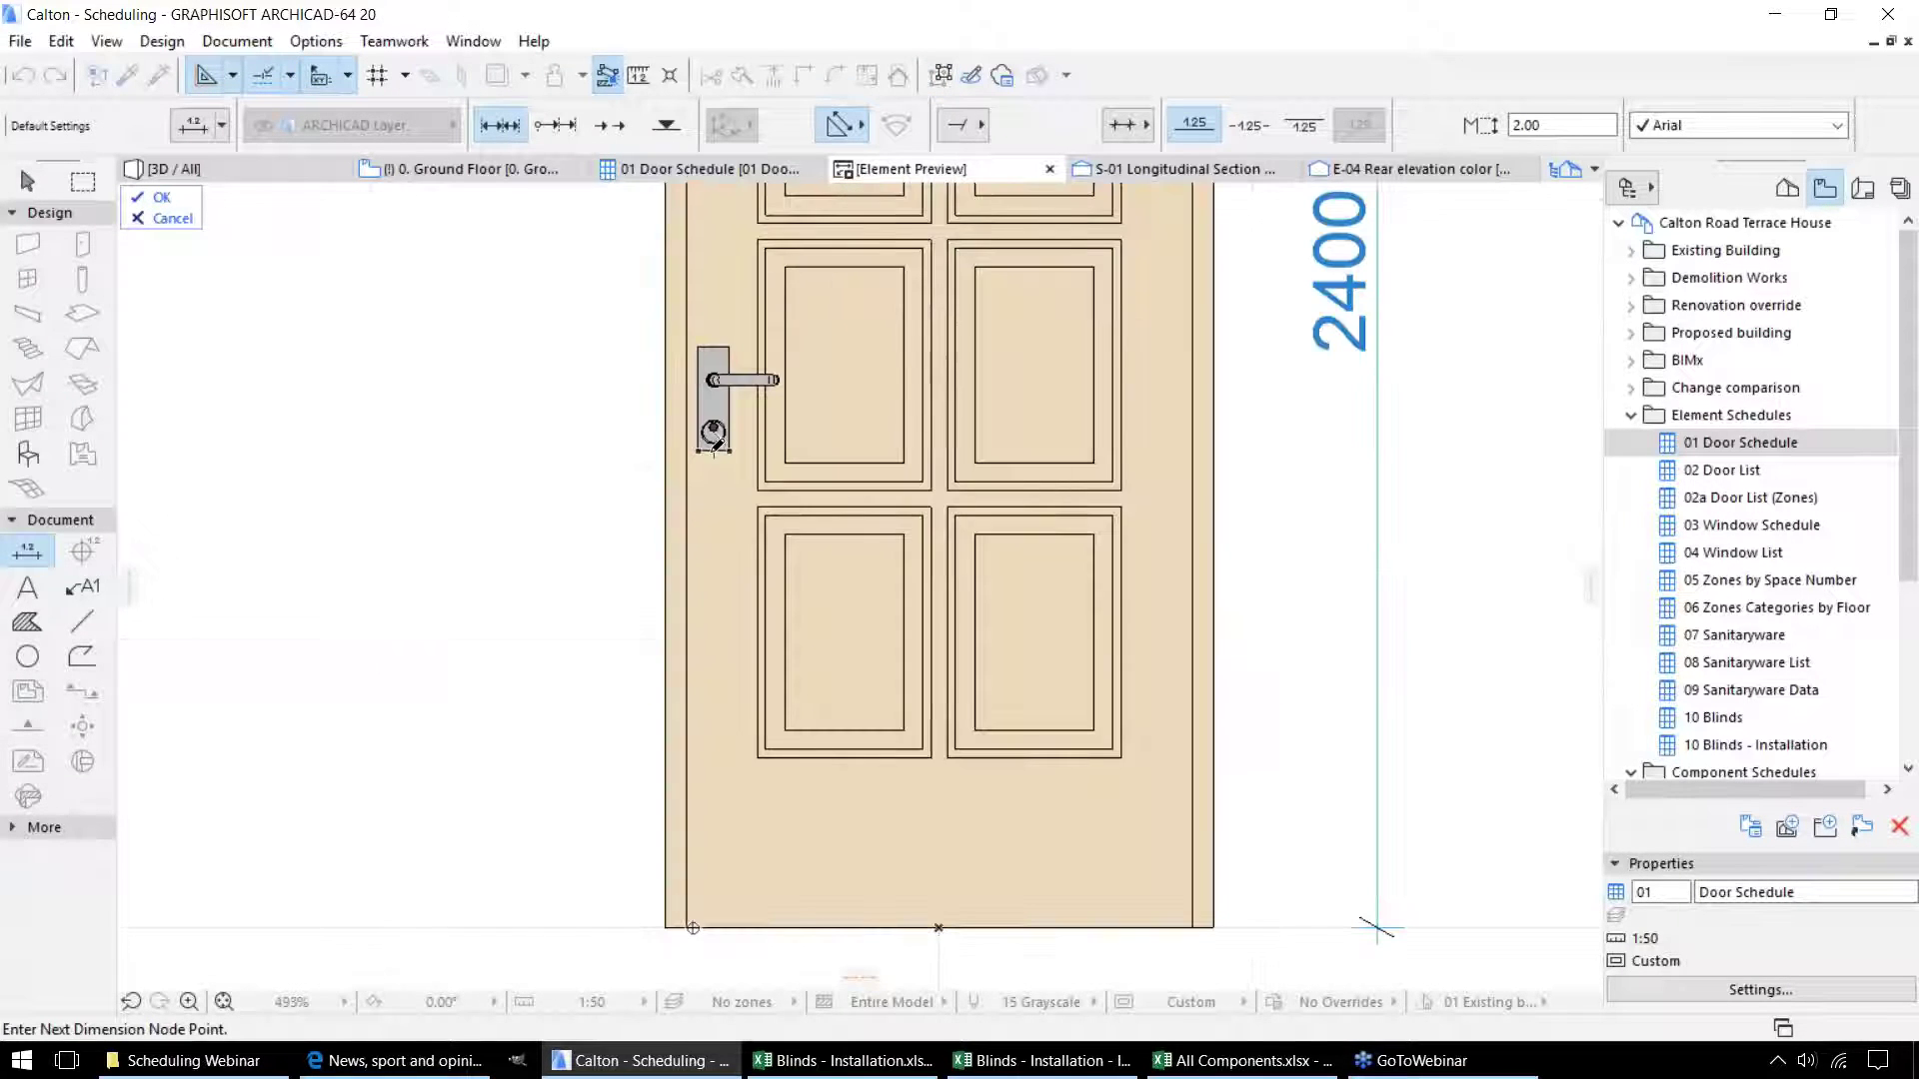
{"action": "double_click", "coordinate": [567, 565]}
{"action": "left_click", "coordinate": [572, 736]}
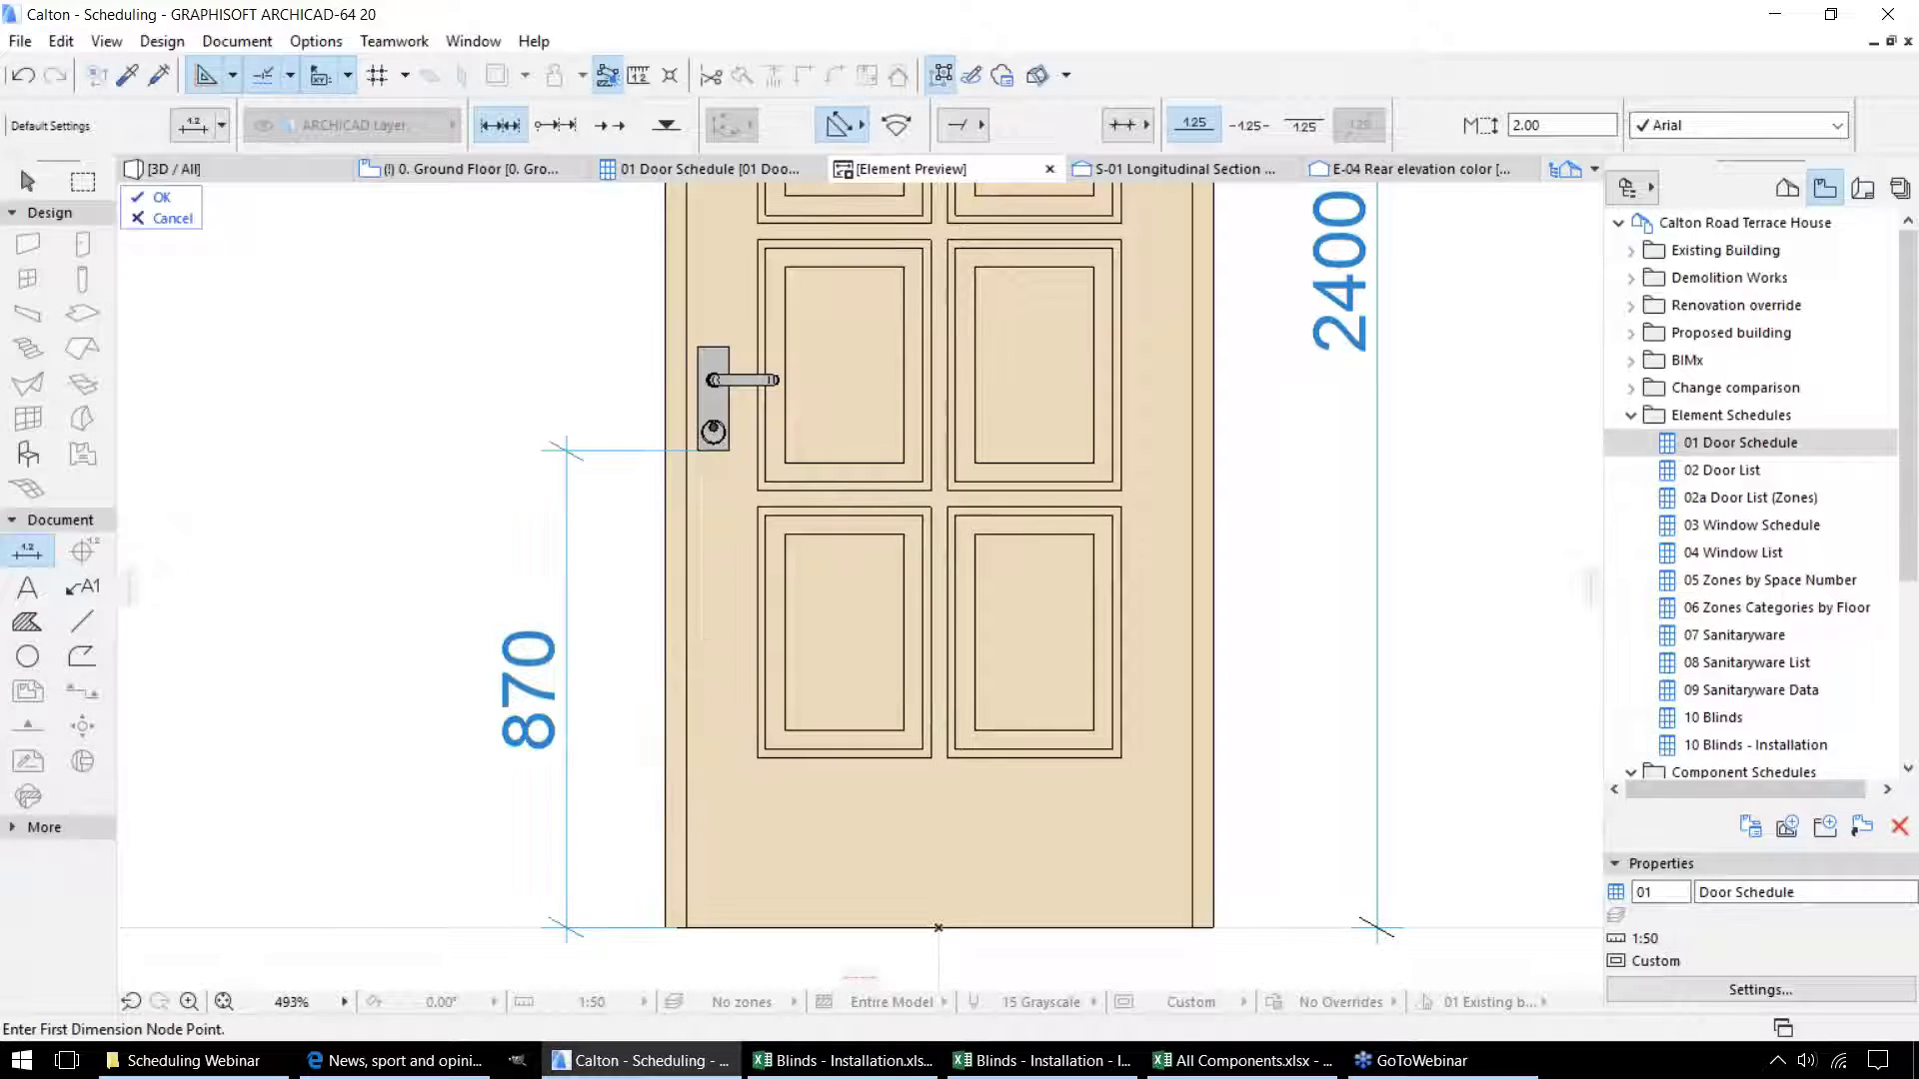
{"action": "left_click", "coordinate": [160, 197]}
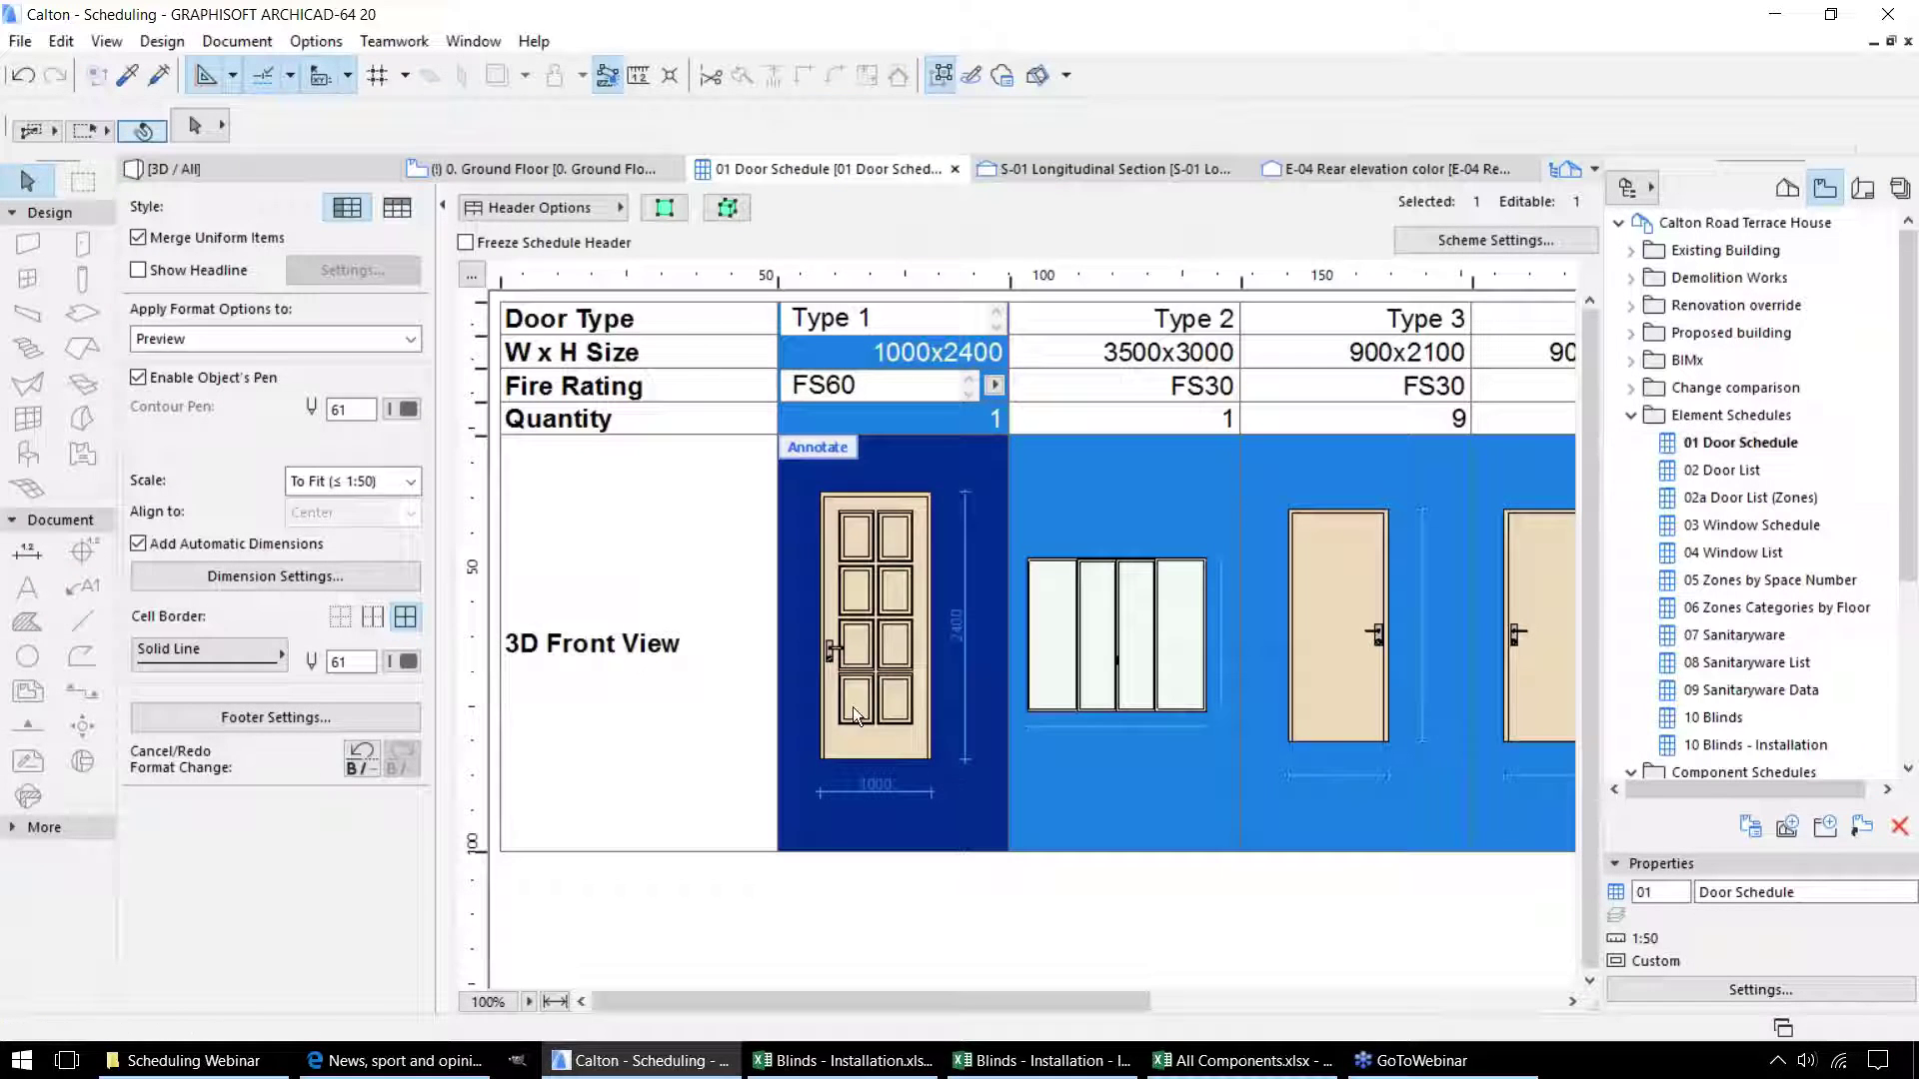
Cancel saving the schedule via Save as, then switch to the All Components Excel workbook.
{"action": "left_click", "coordinate": [443, 205]}
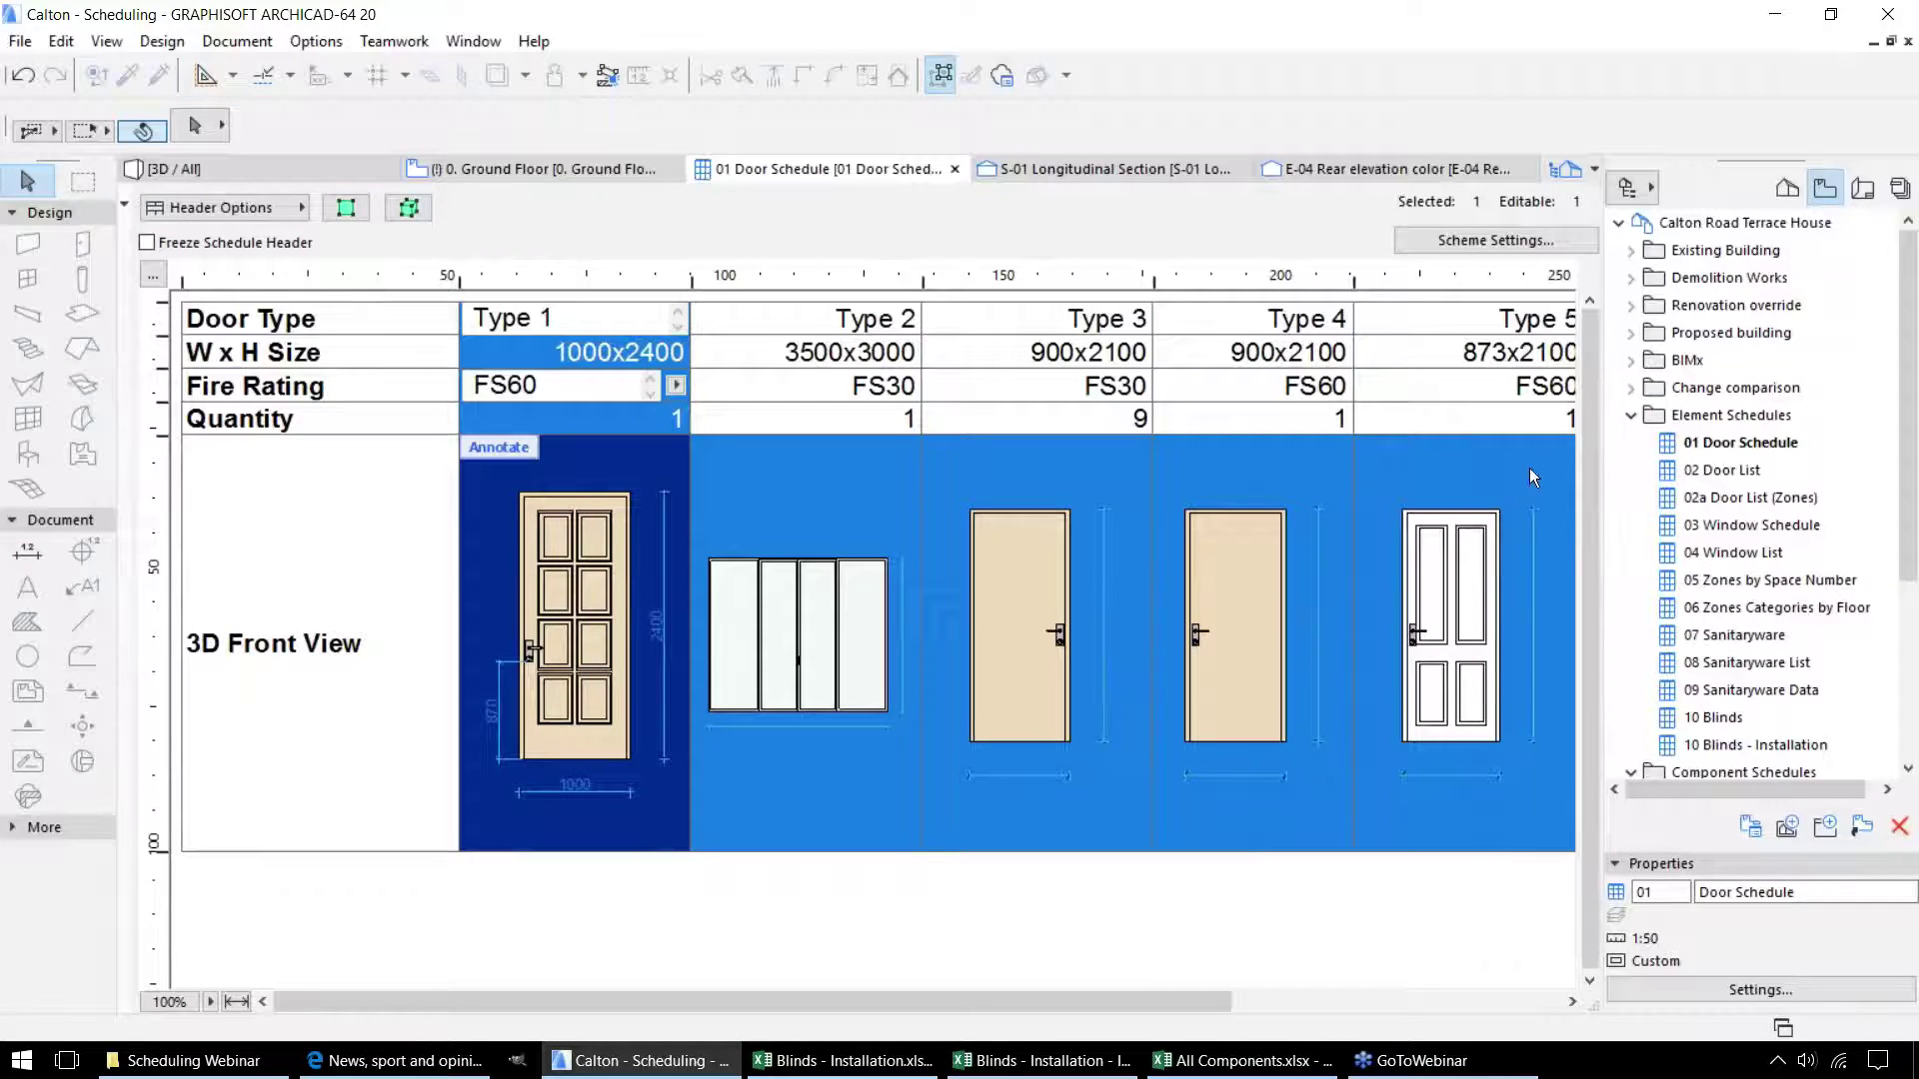
{"action": "left_click", "coordinate": [18, 44]}
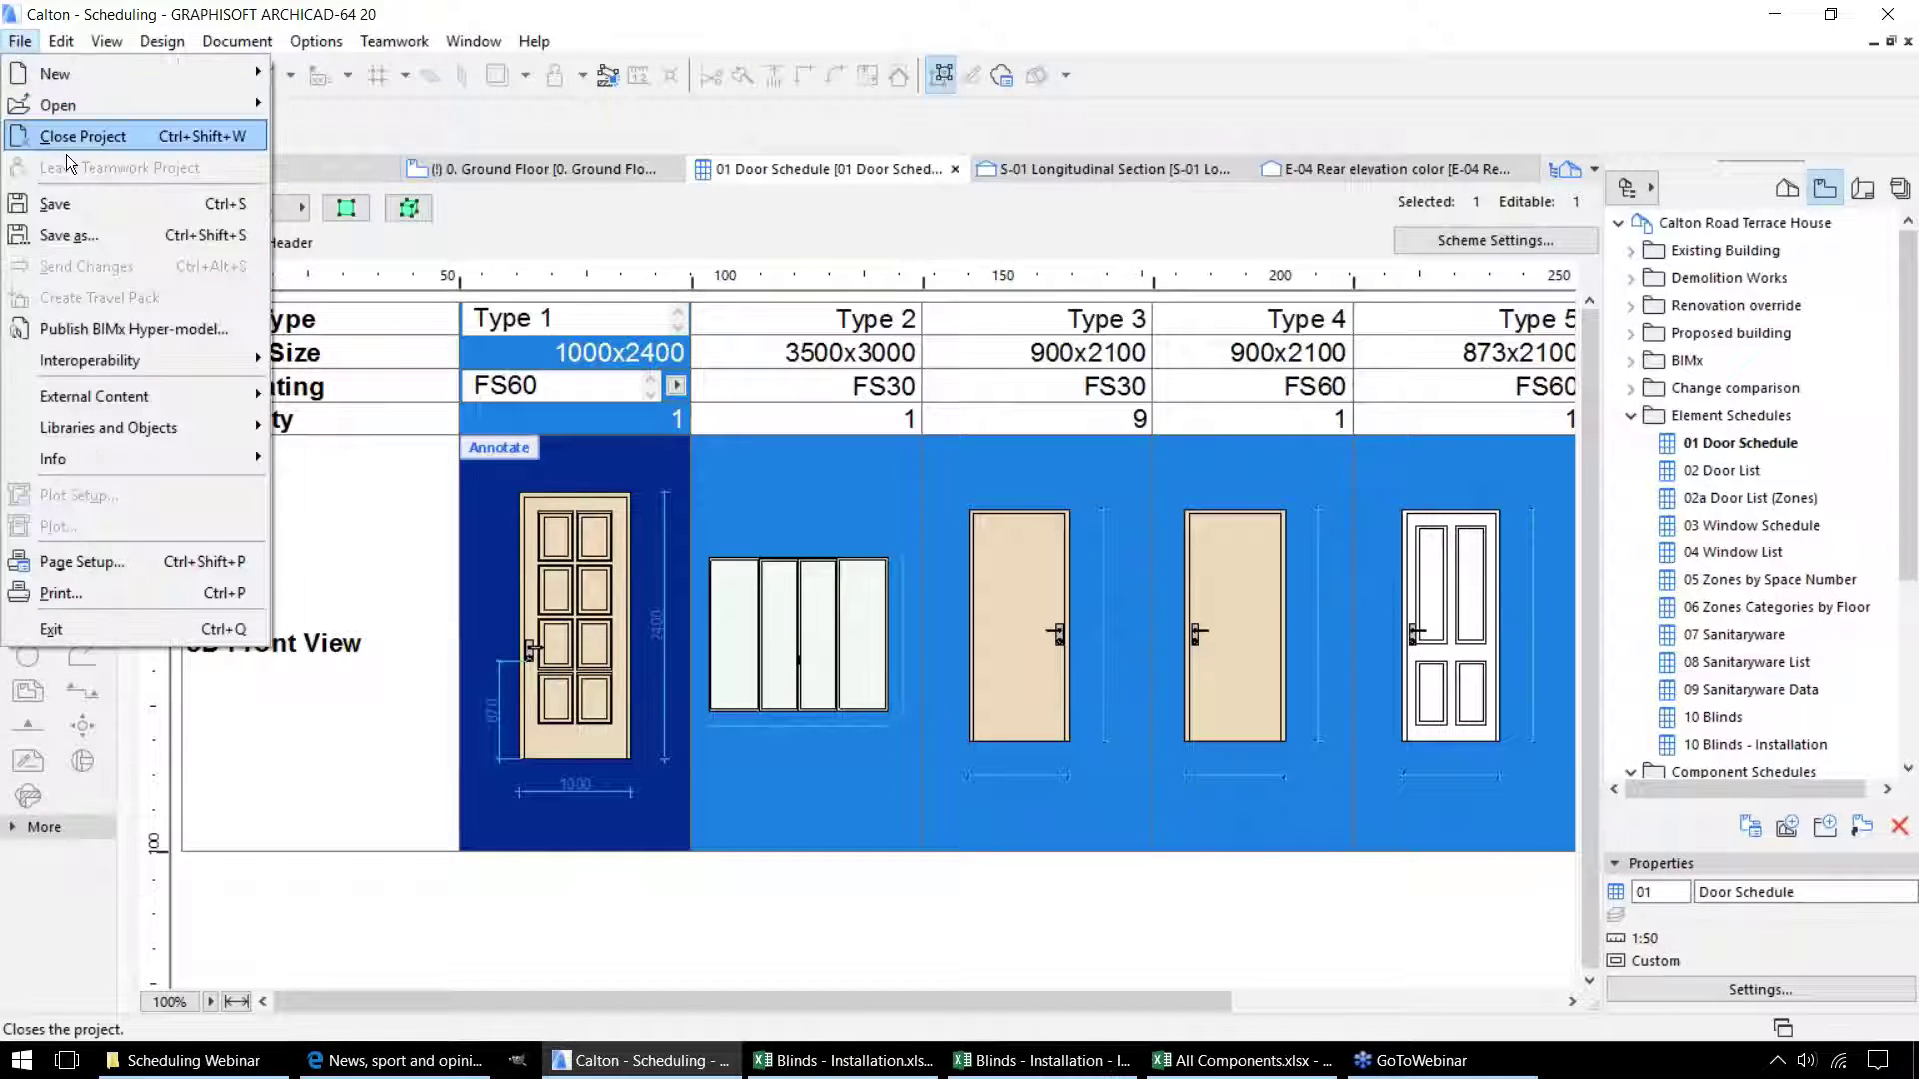
{"action": "left_click", "coordinate": [70, 234]}
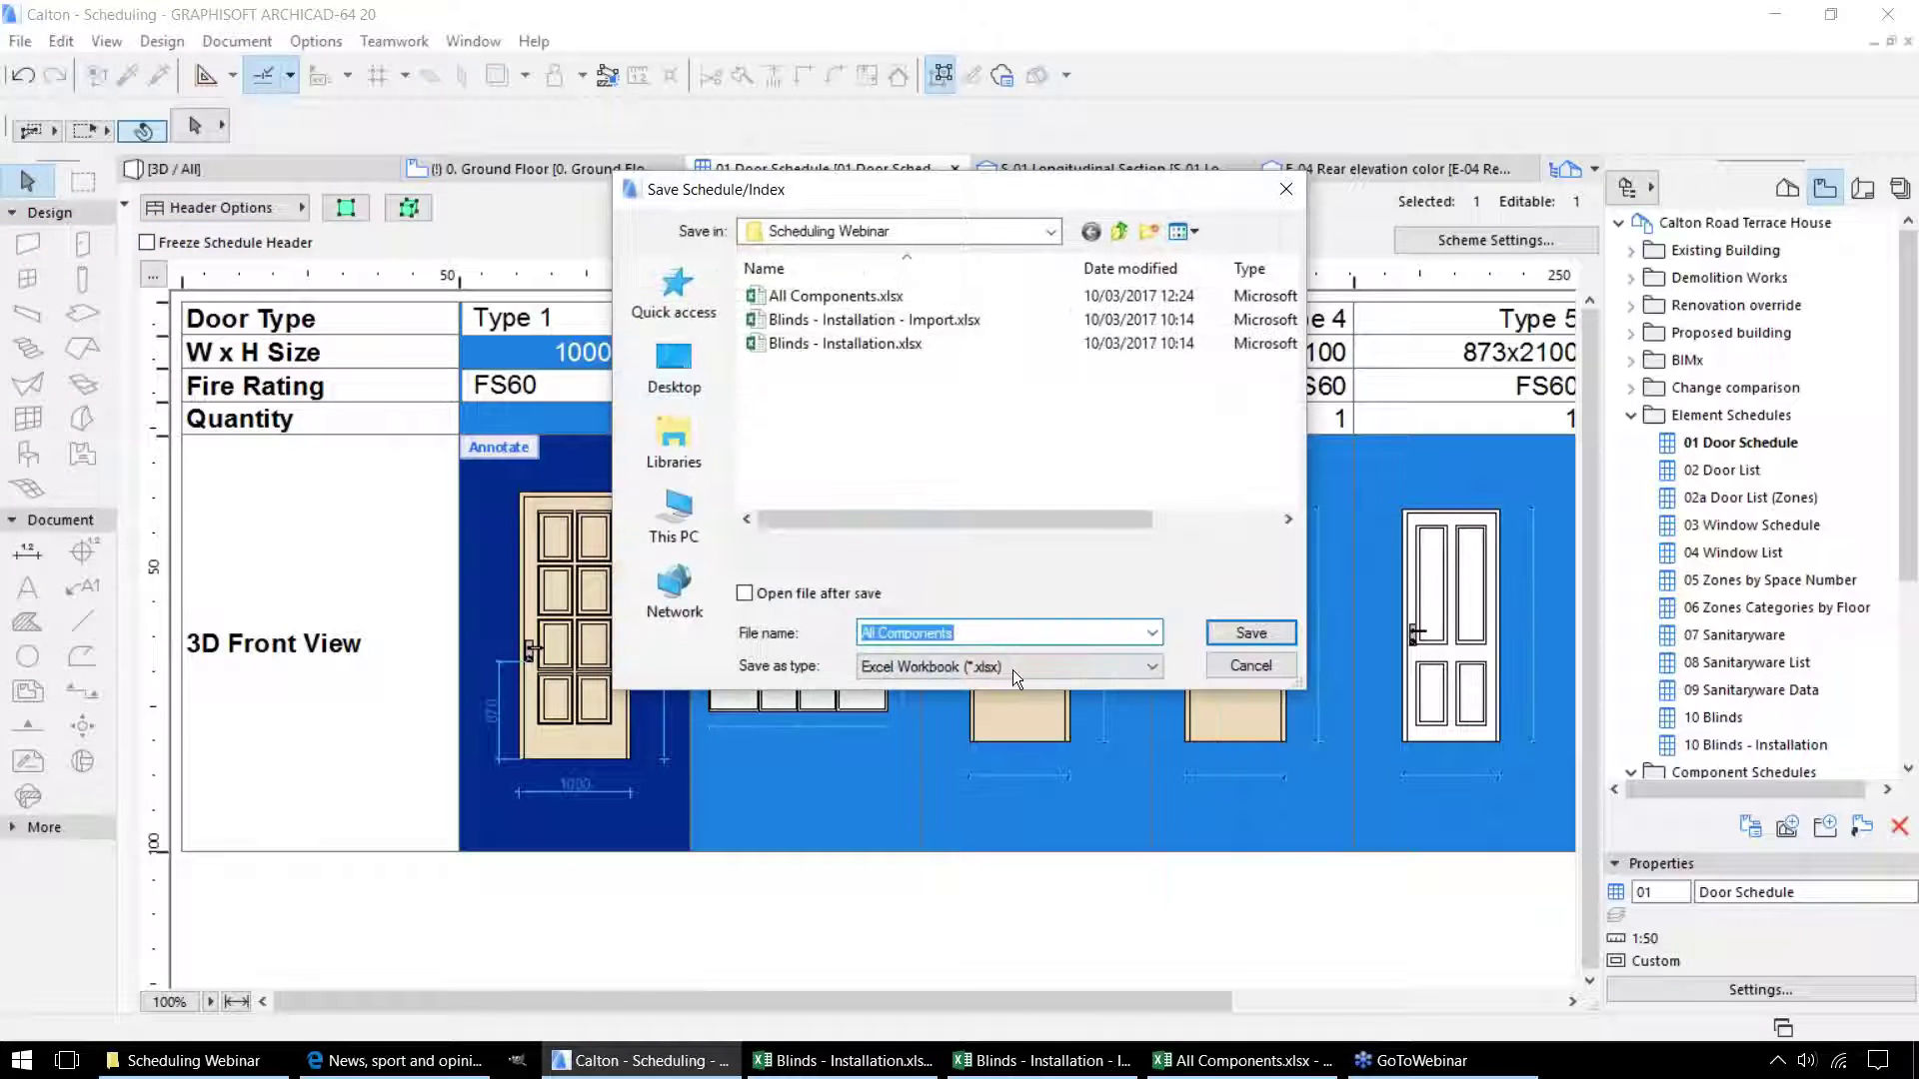
{"action": "left_click", "coordinate": [1283, 192]}
{"action": "mouse_move", "coordinate": [1040, 1061]}
{"action": "left_click", "coordinate": [1309, 959]}
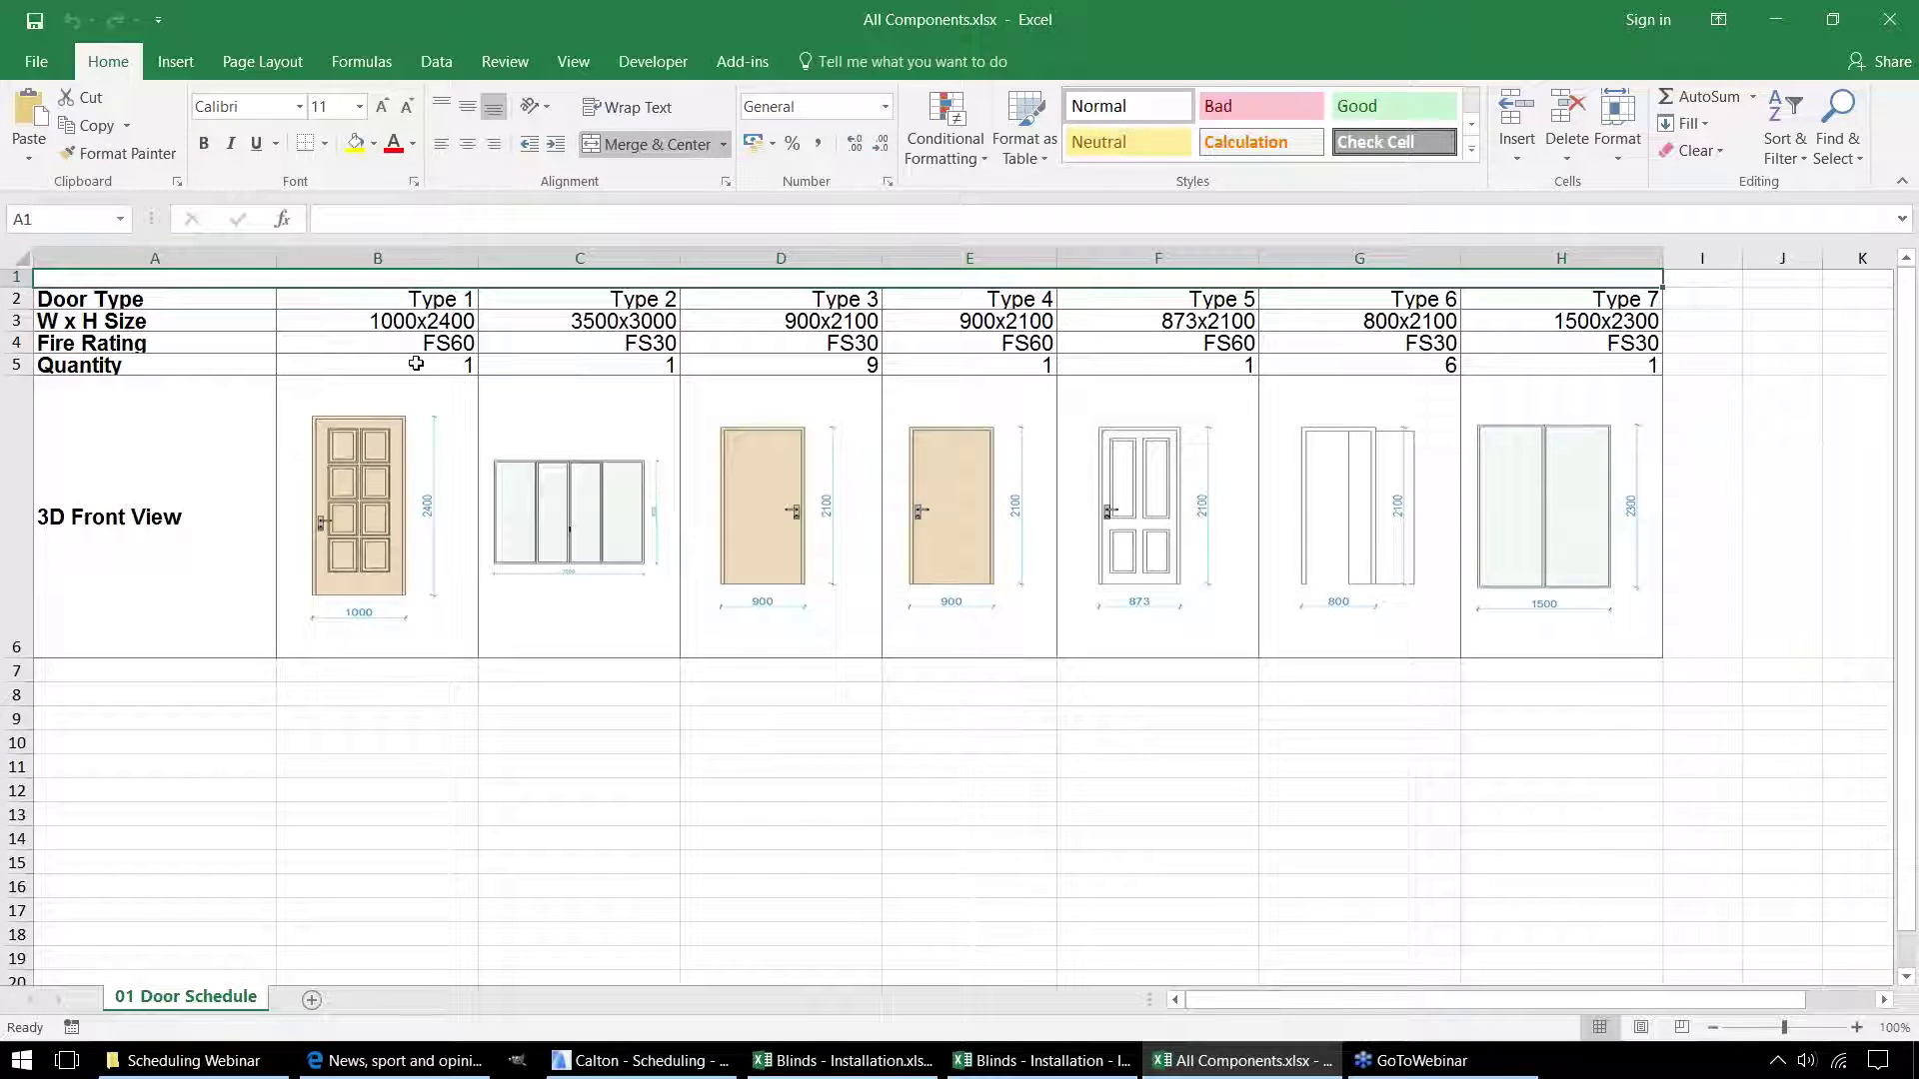
Inspect the exported Type 1 door picture, then minimize the Excel workbook.
{"action": "left_click", "coordinate": [345, 511]}
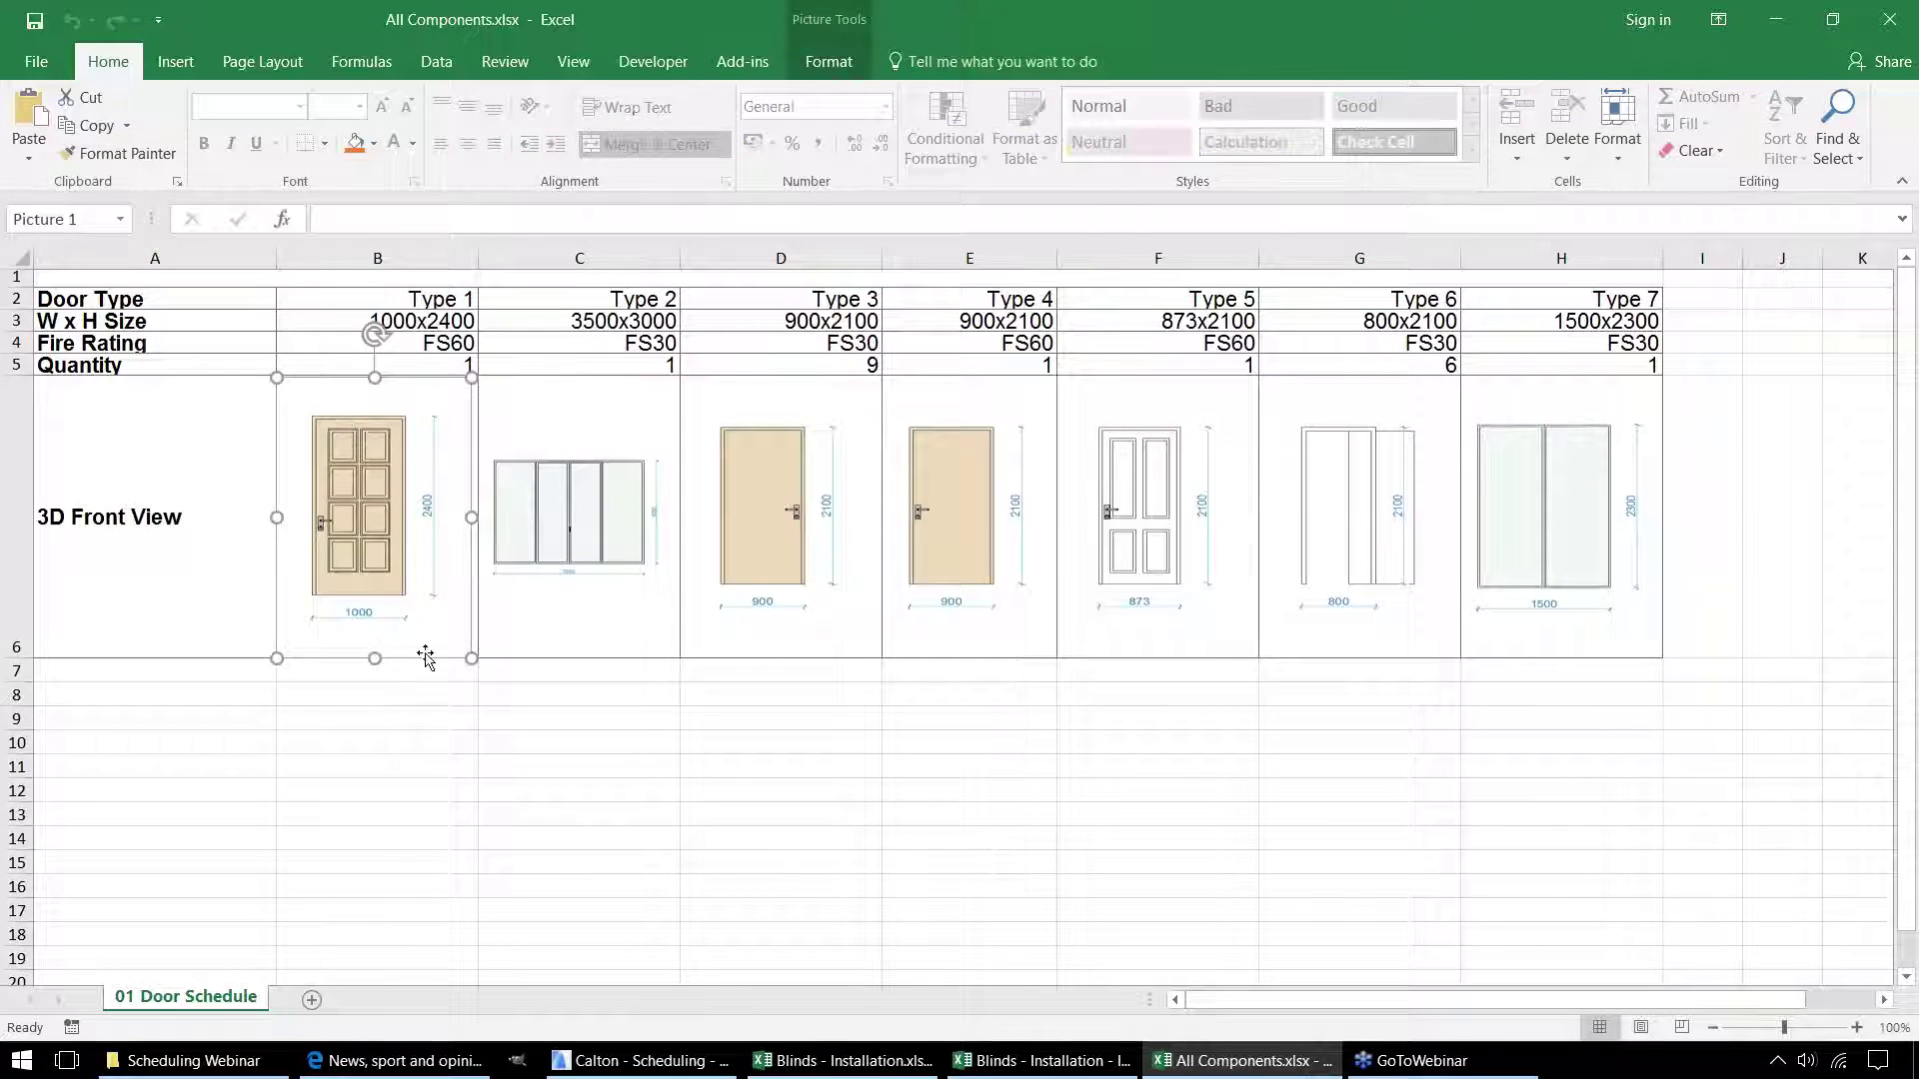
{"action": "left_click", "coordinate": [1776, 19]}
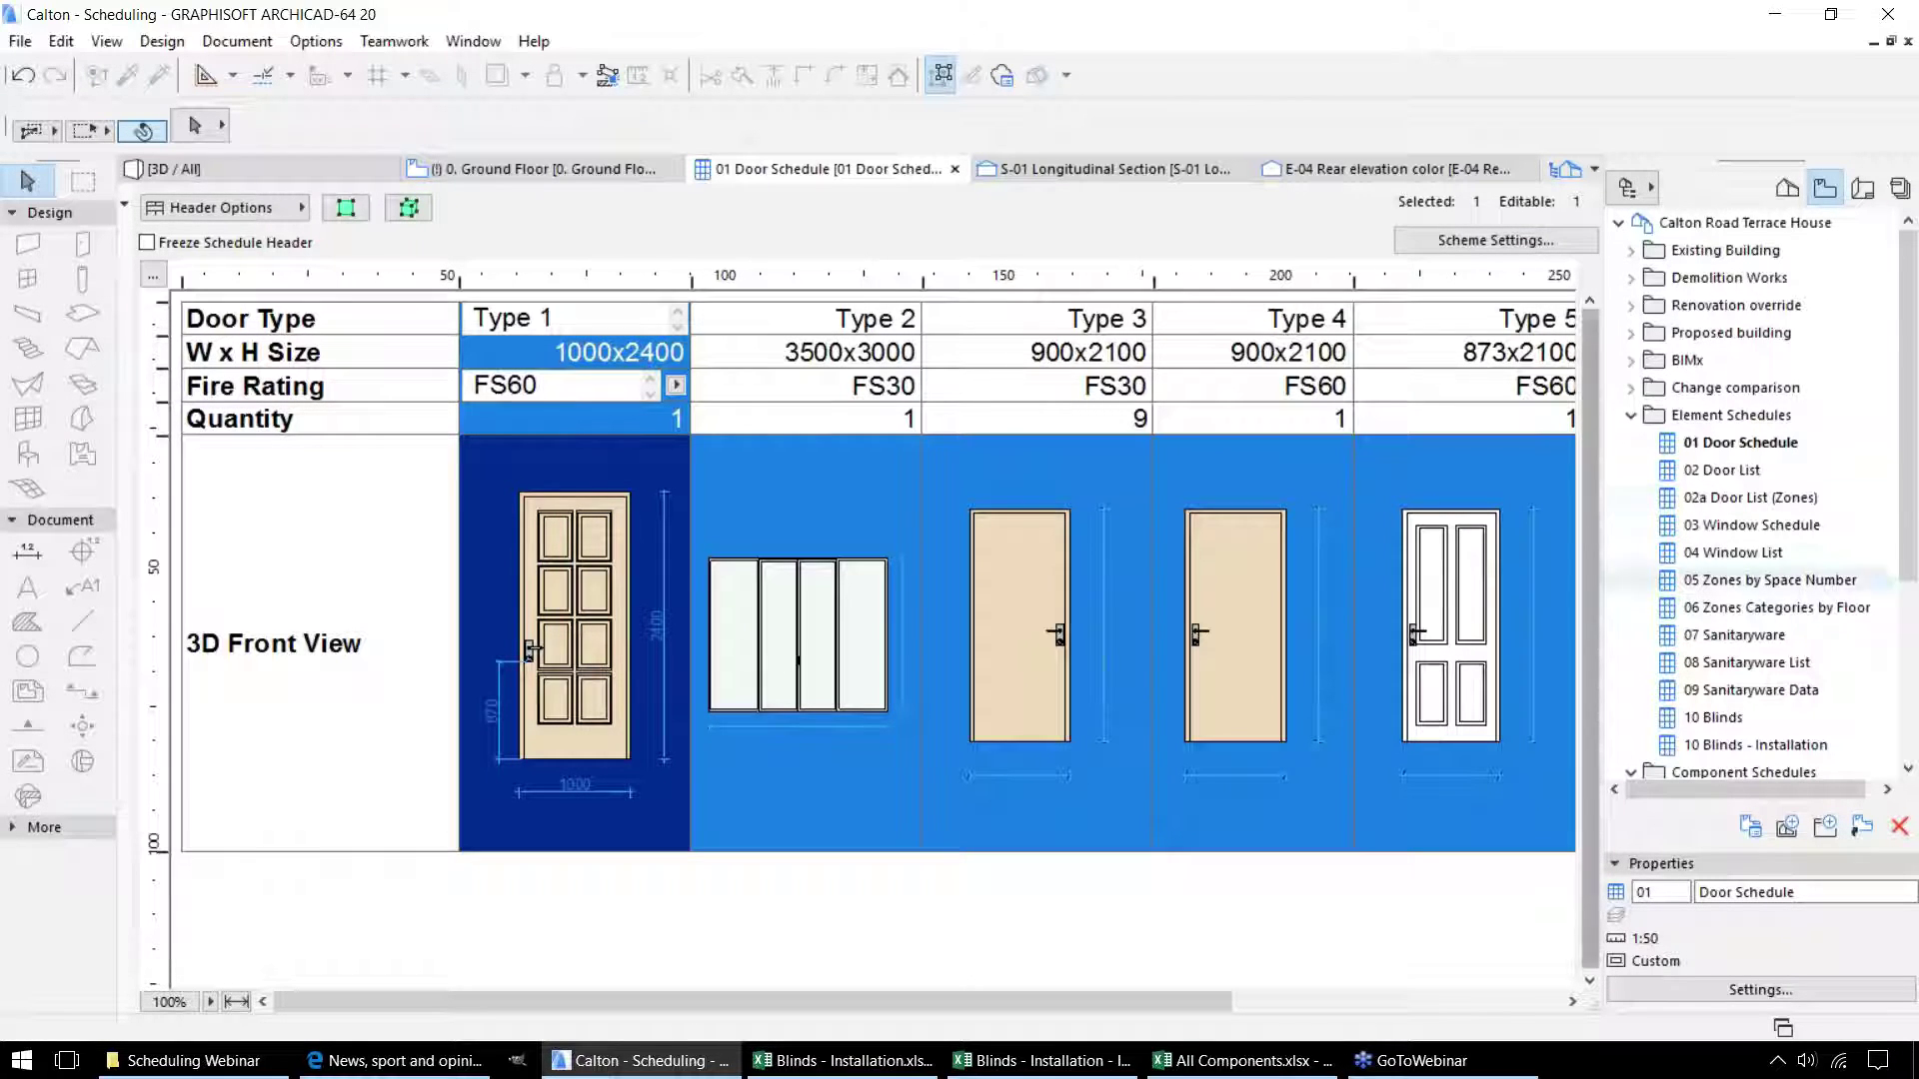
Open the 02 Door List schedule from the Navigator.
{"action": "double_click", "coordinate": [1731, 474]}
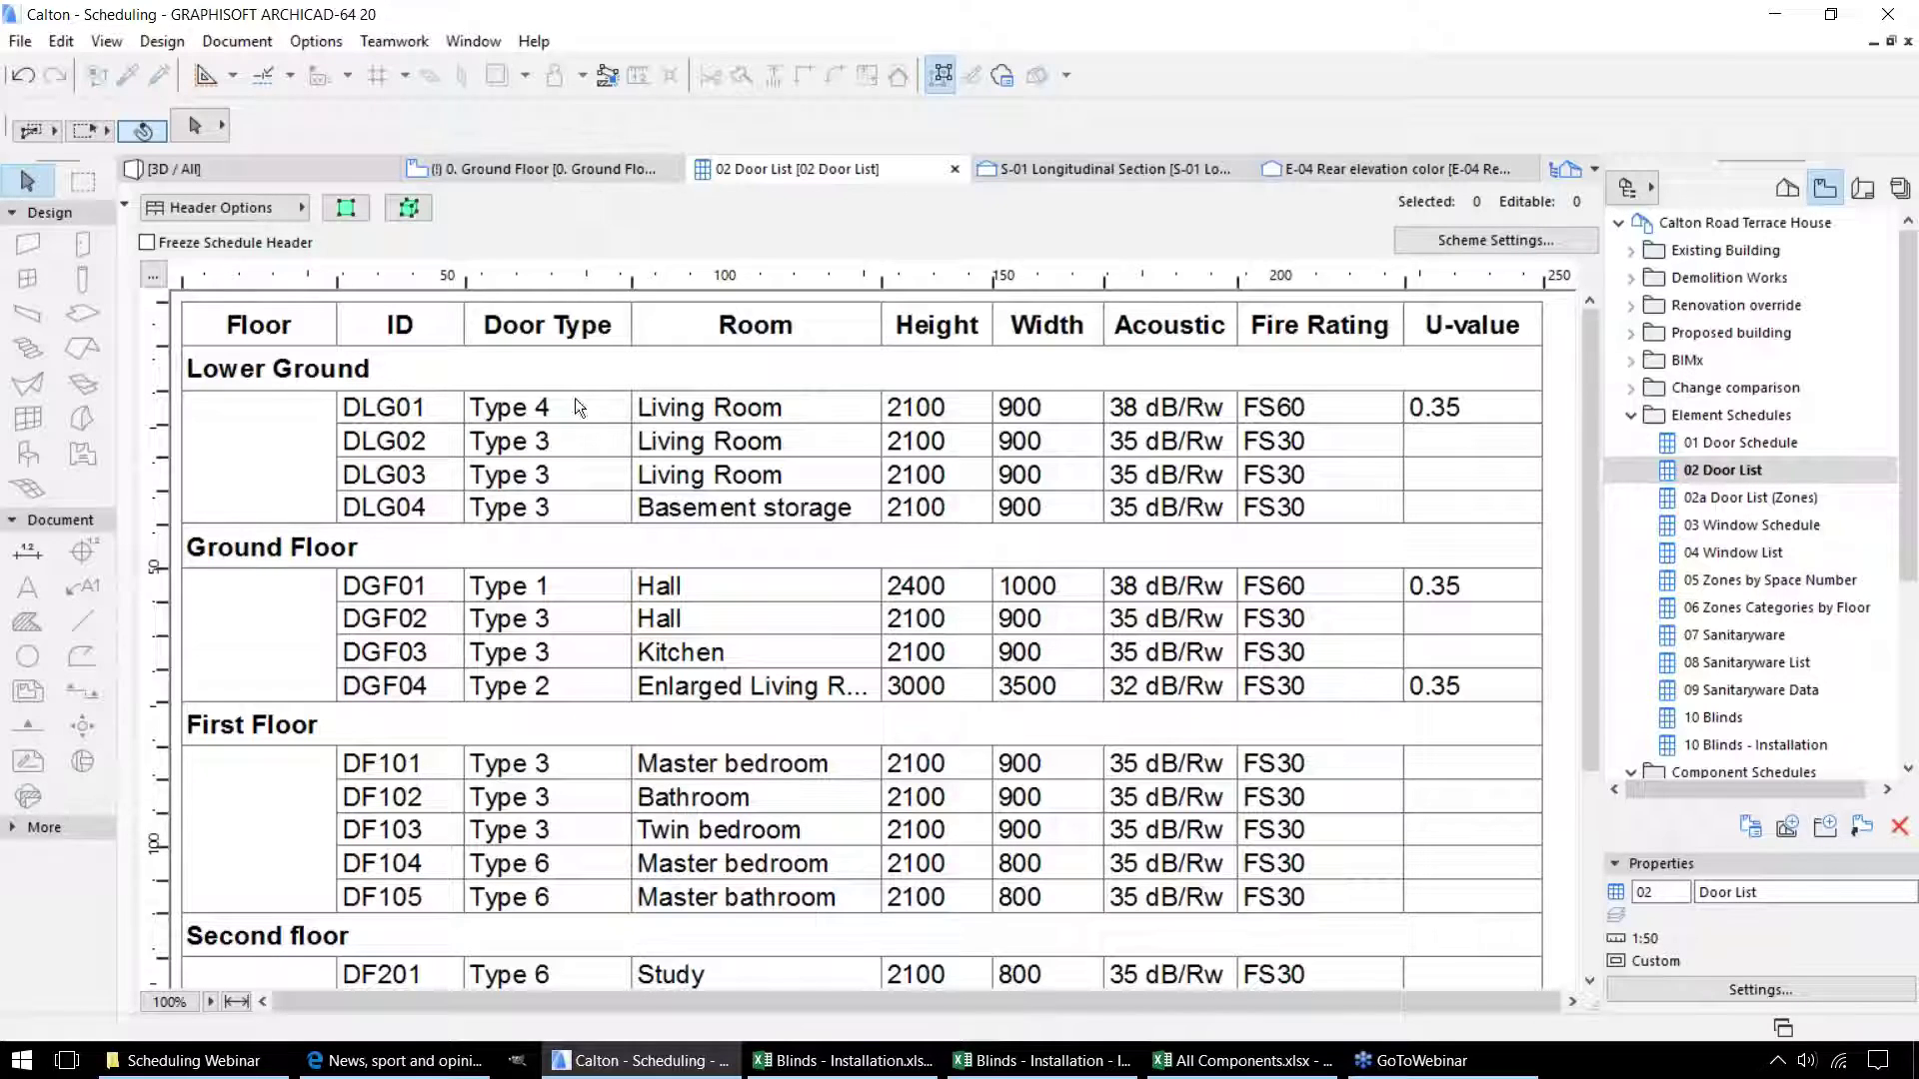
{"action": "left_click", "coordinate": [529, 171]}
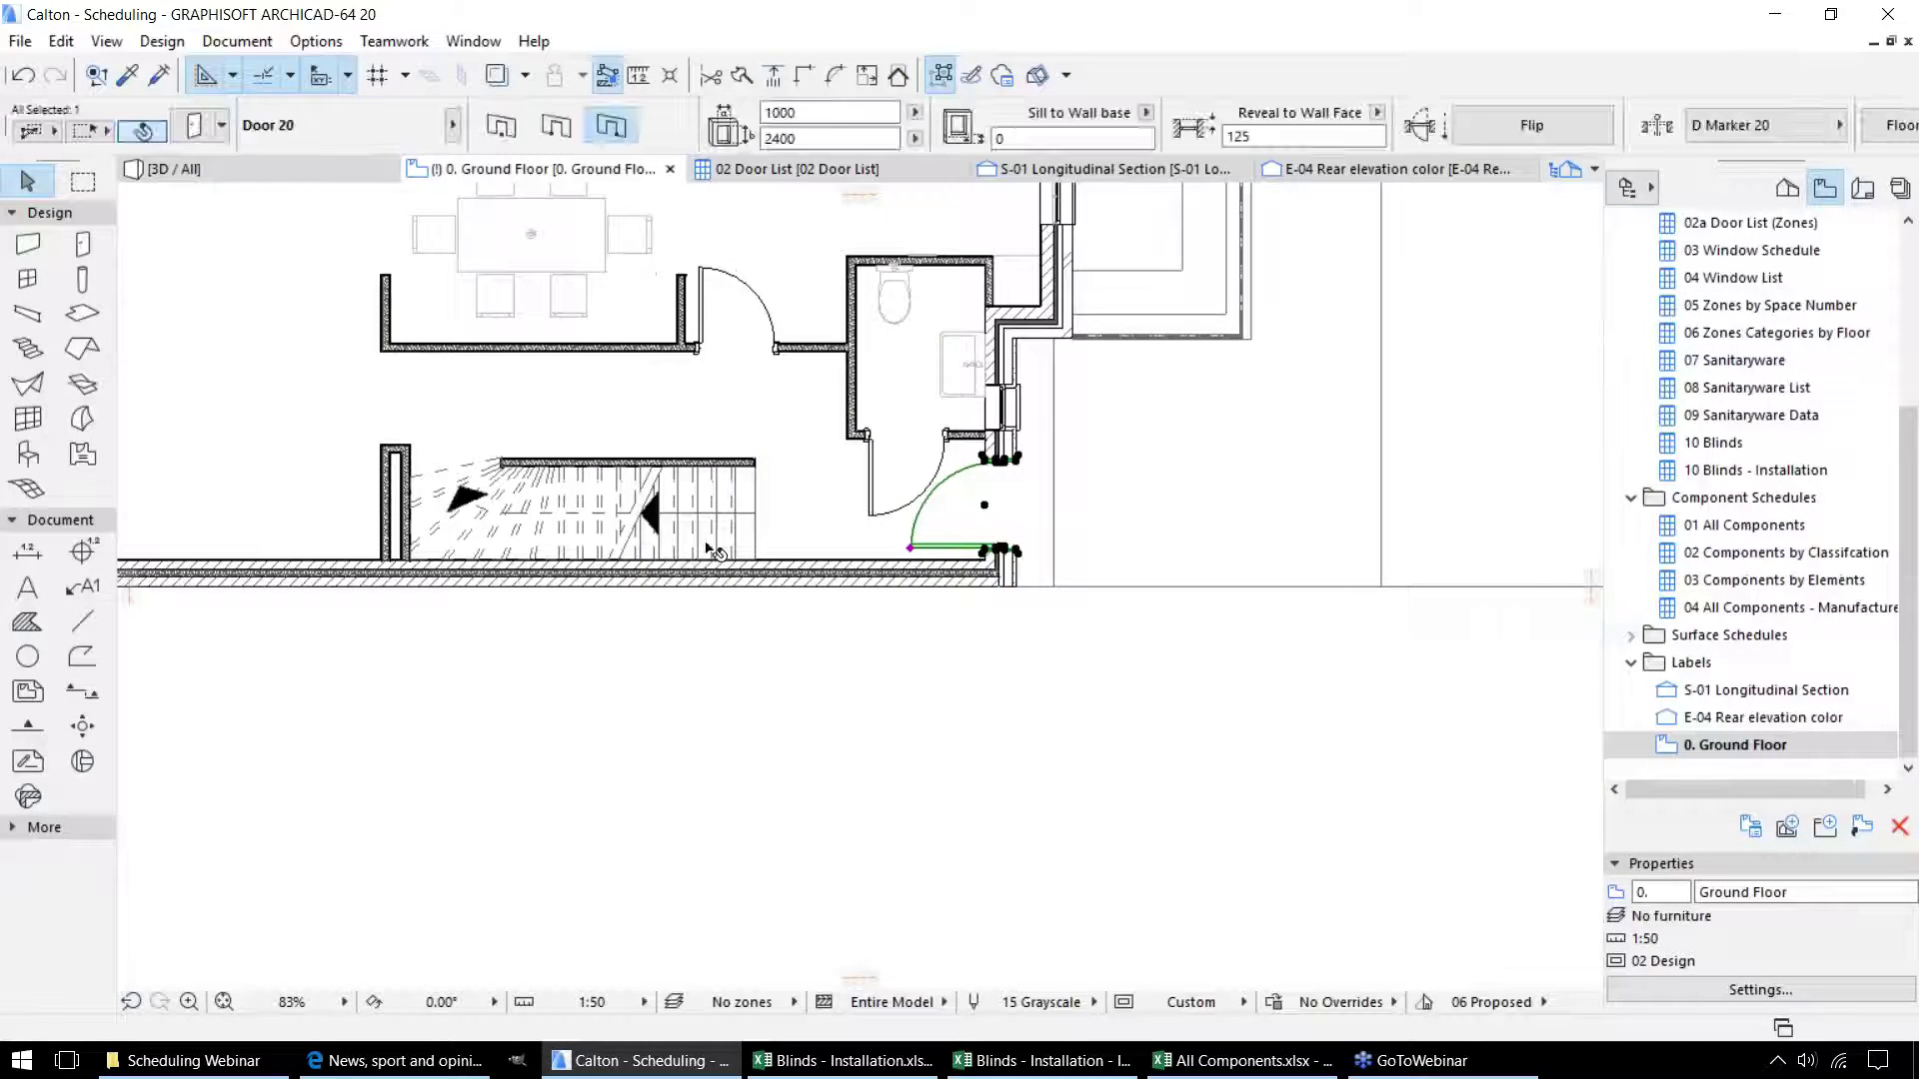
{"action": "scroll", "coordinate": [862, 384], "scroll_direction": "up", "scroll_amount": 3}
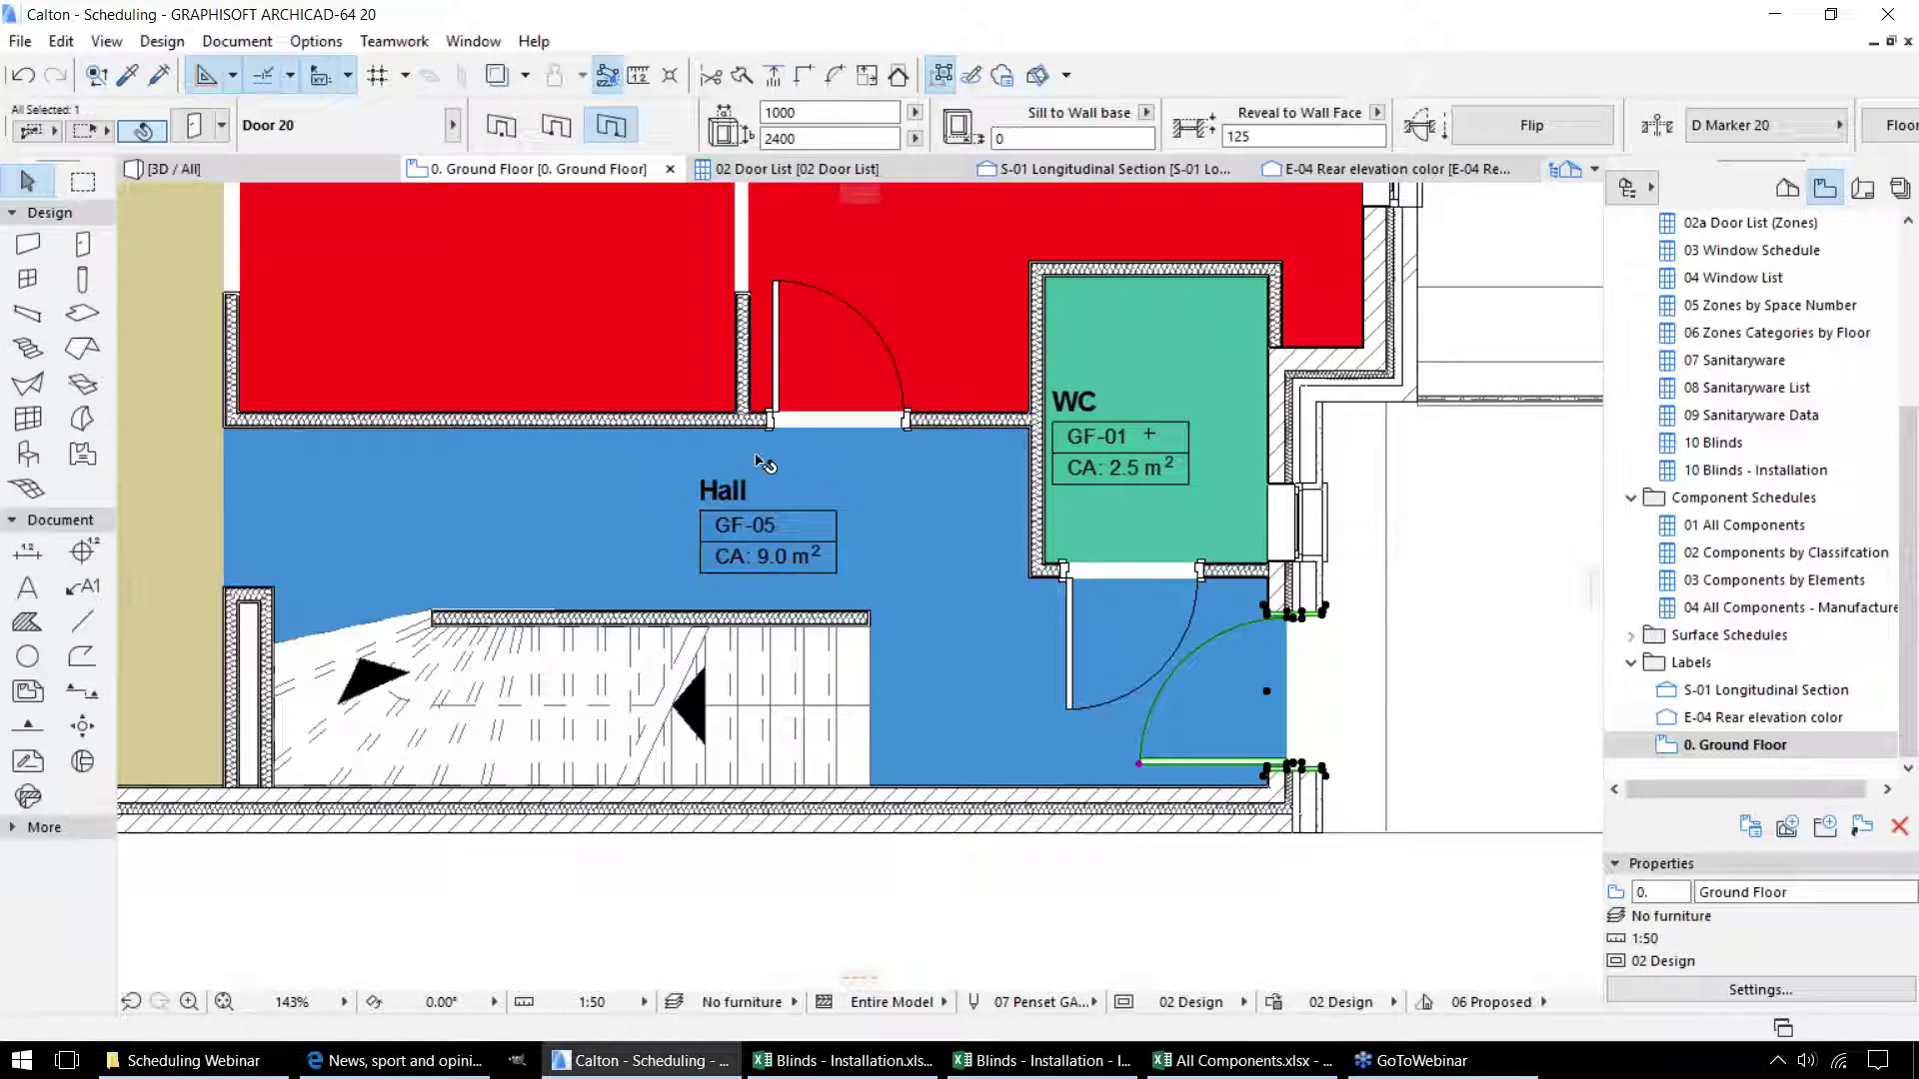
{"action": "mouse_move", "coordinate": [756, 476]}
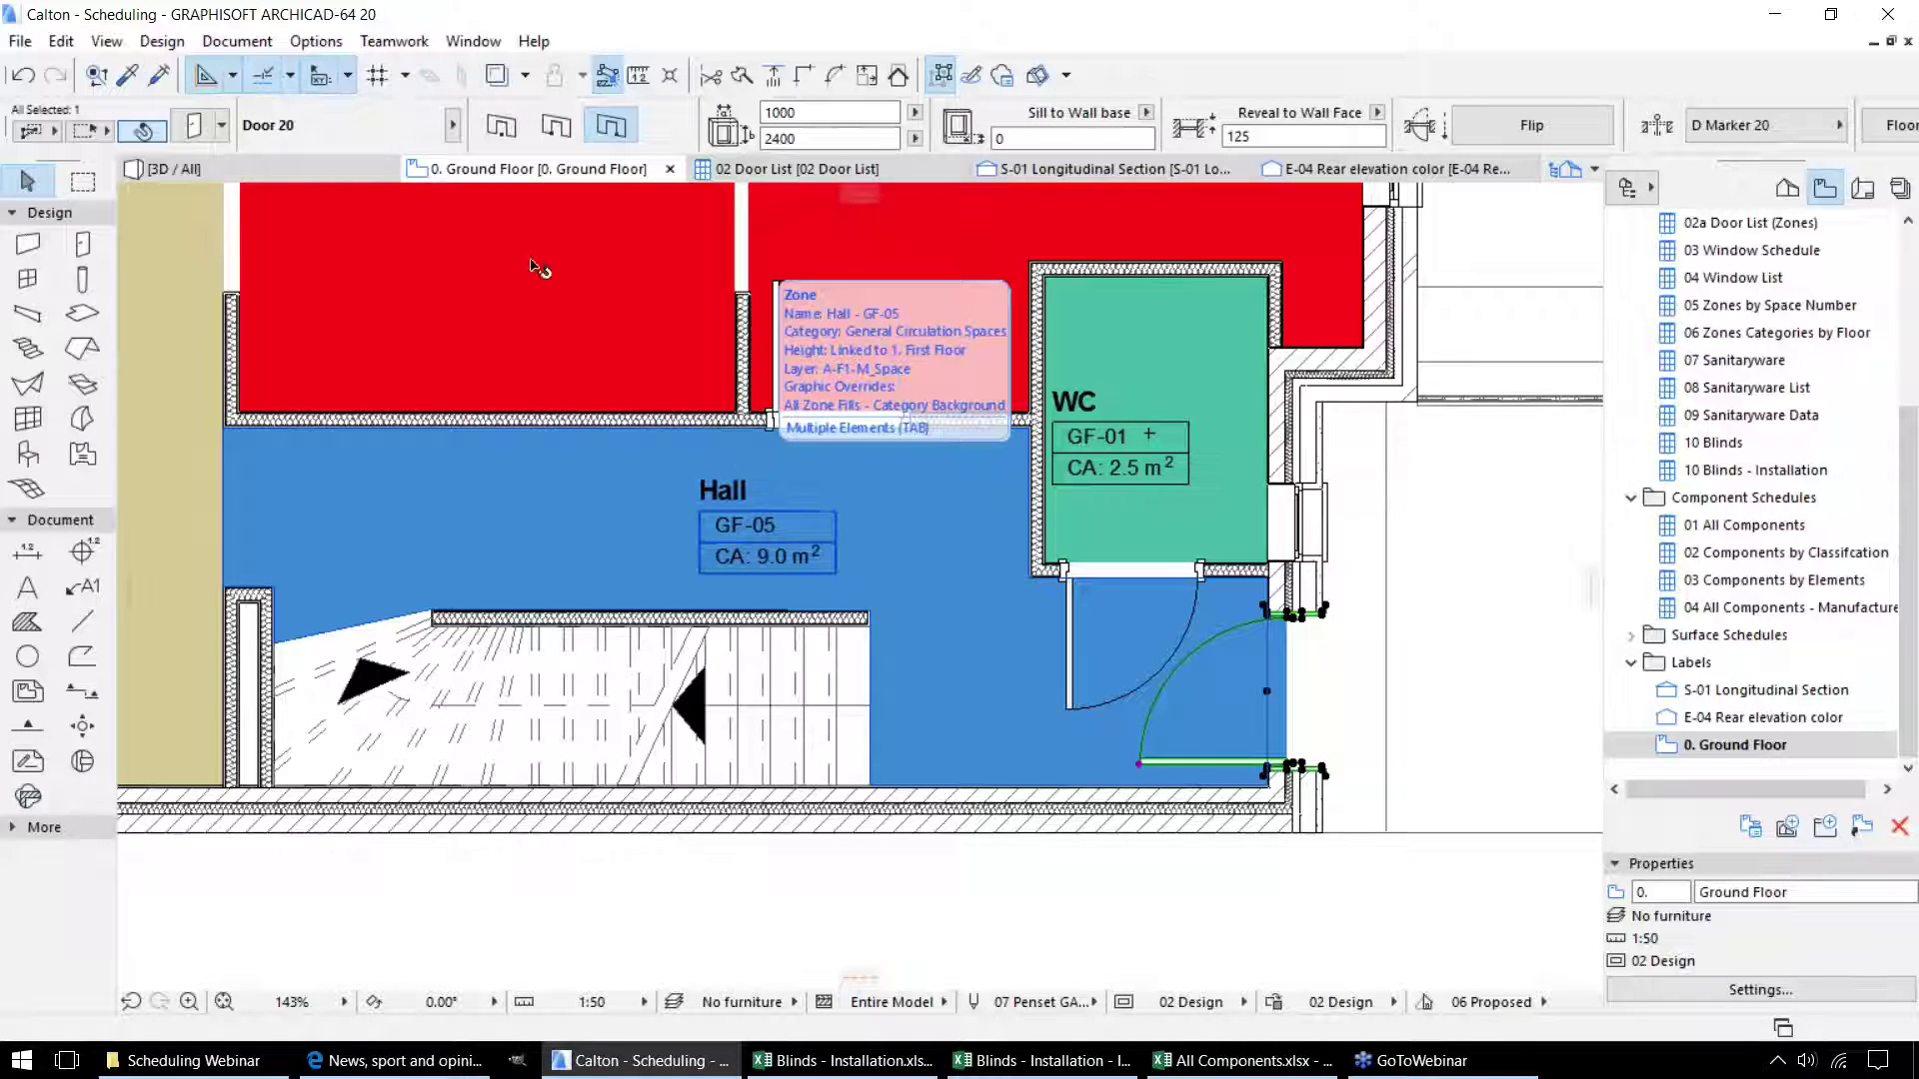
{"action": "left_click", "coordinate": [789, 169]}
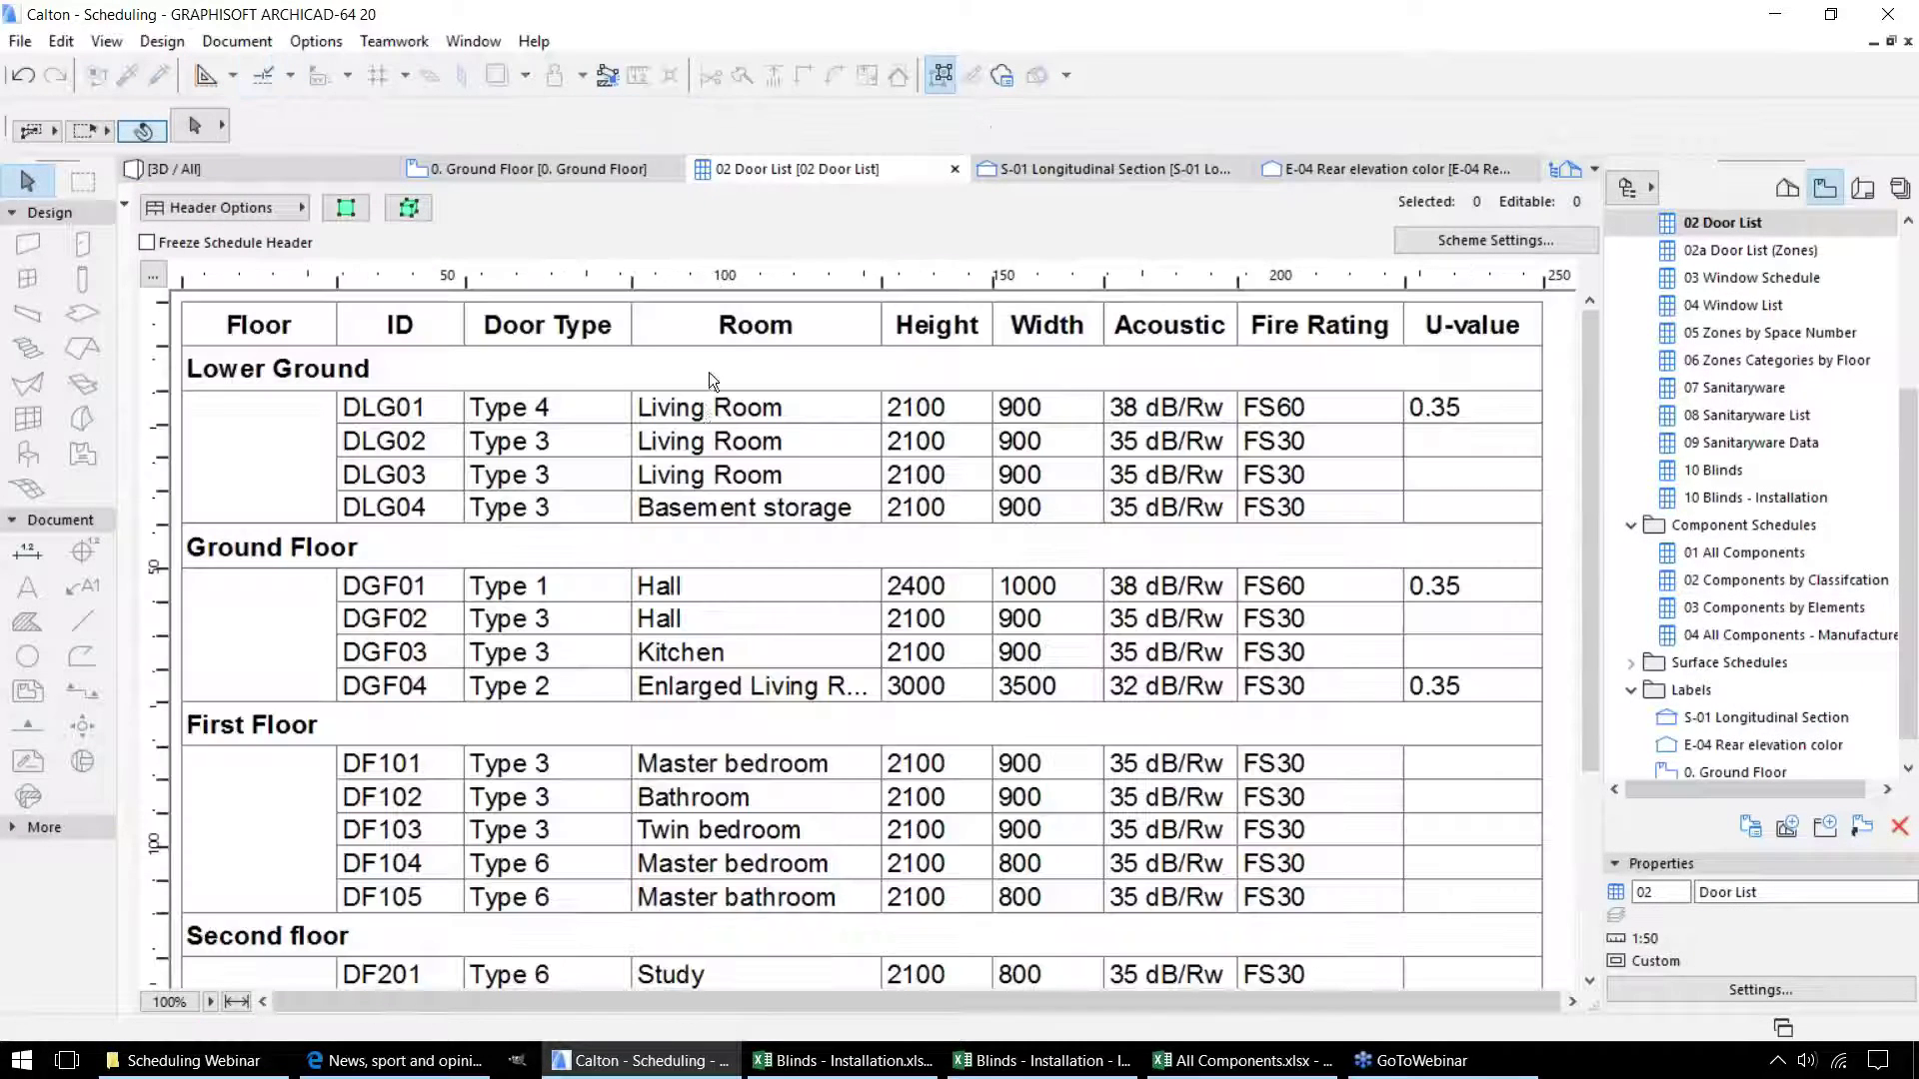
{"action": "left_click", "coordinate": [698, 405]}
{"action": "left_click", "coordinate": [699, 406]}
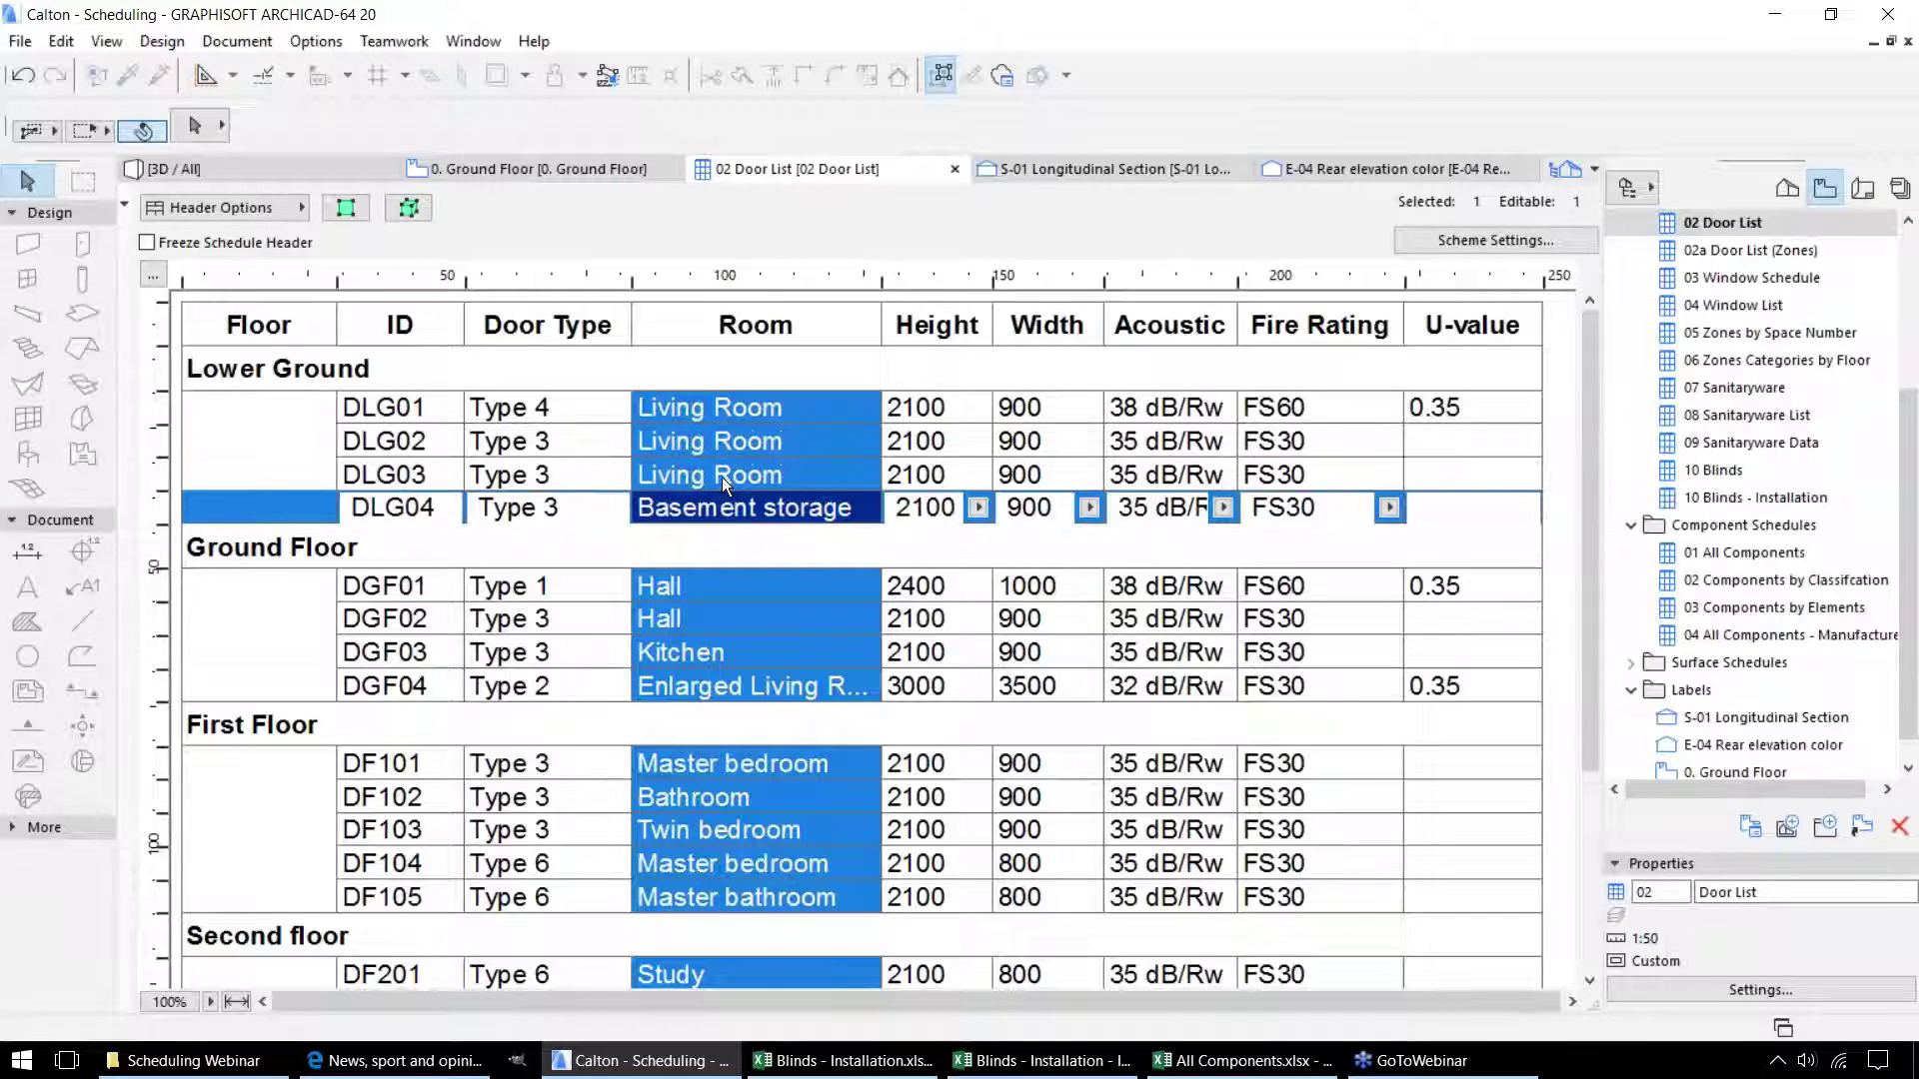
{"action": "scroll", "coordinate": [1691, 388], "scroll_direction": "up", "scroll_amount": 1}
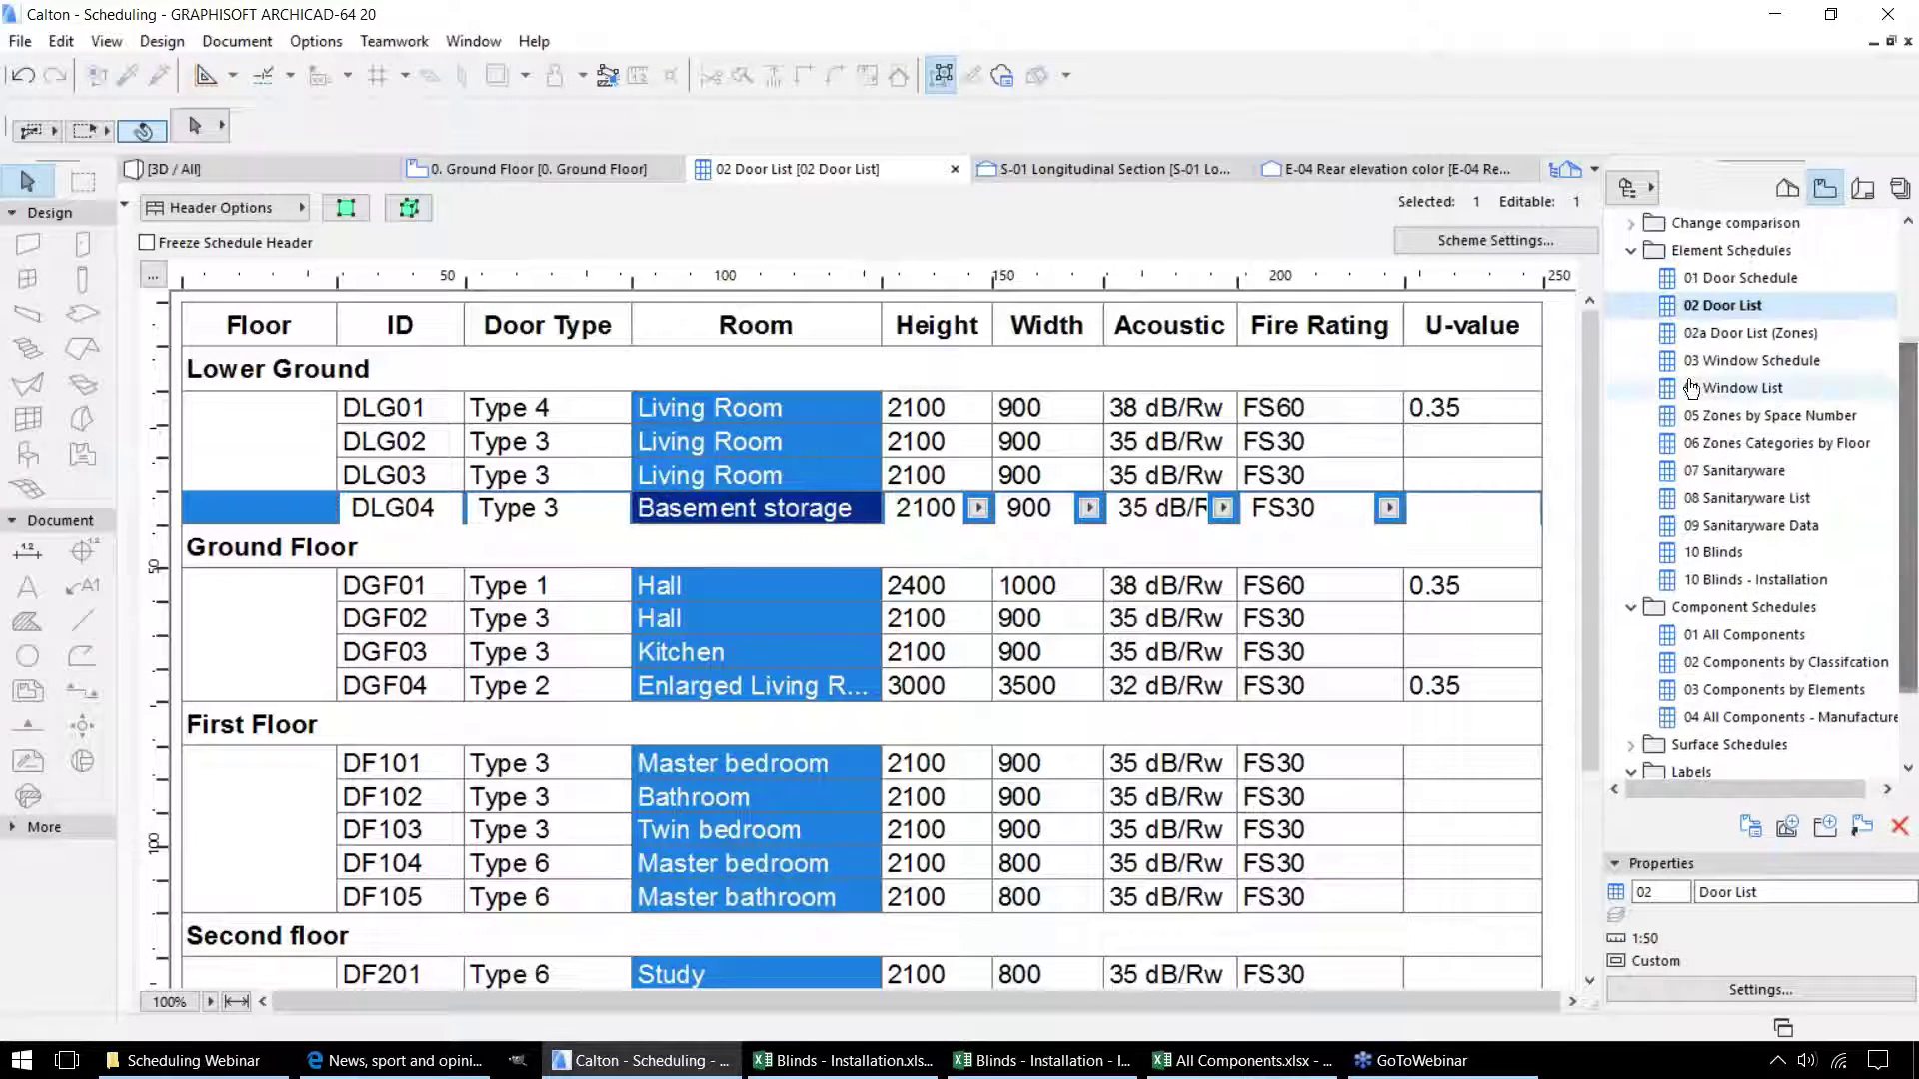
Open 02a Door List (Zones), then 03 Window Schedule, then 04 Window List.
{"action": "double_click", "coordinate": [1719, 332]}
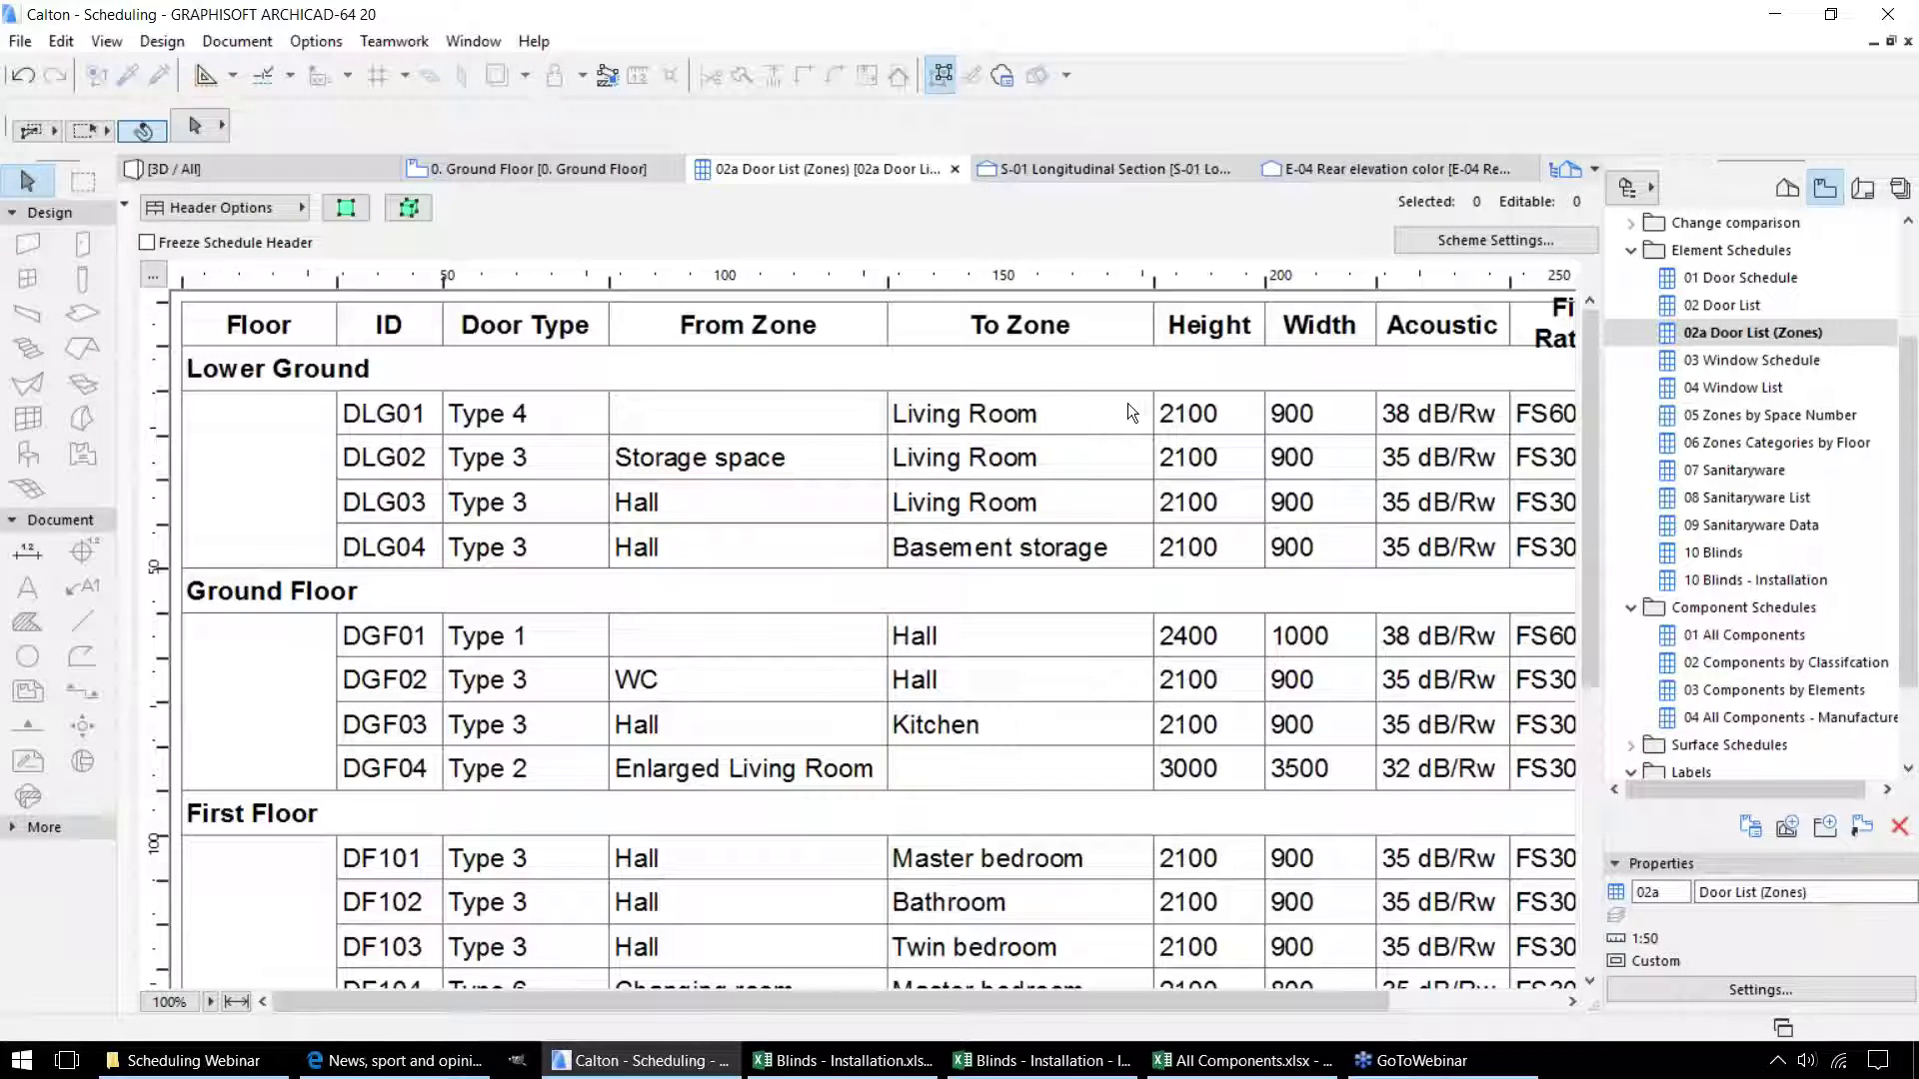
{"action": "left_click", "coordinate": [1743, 368]}
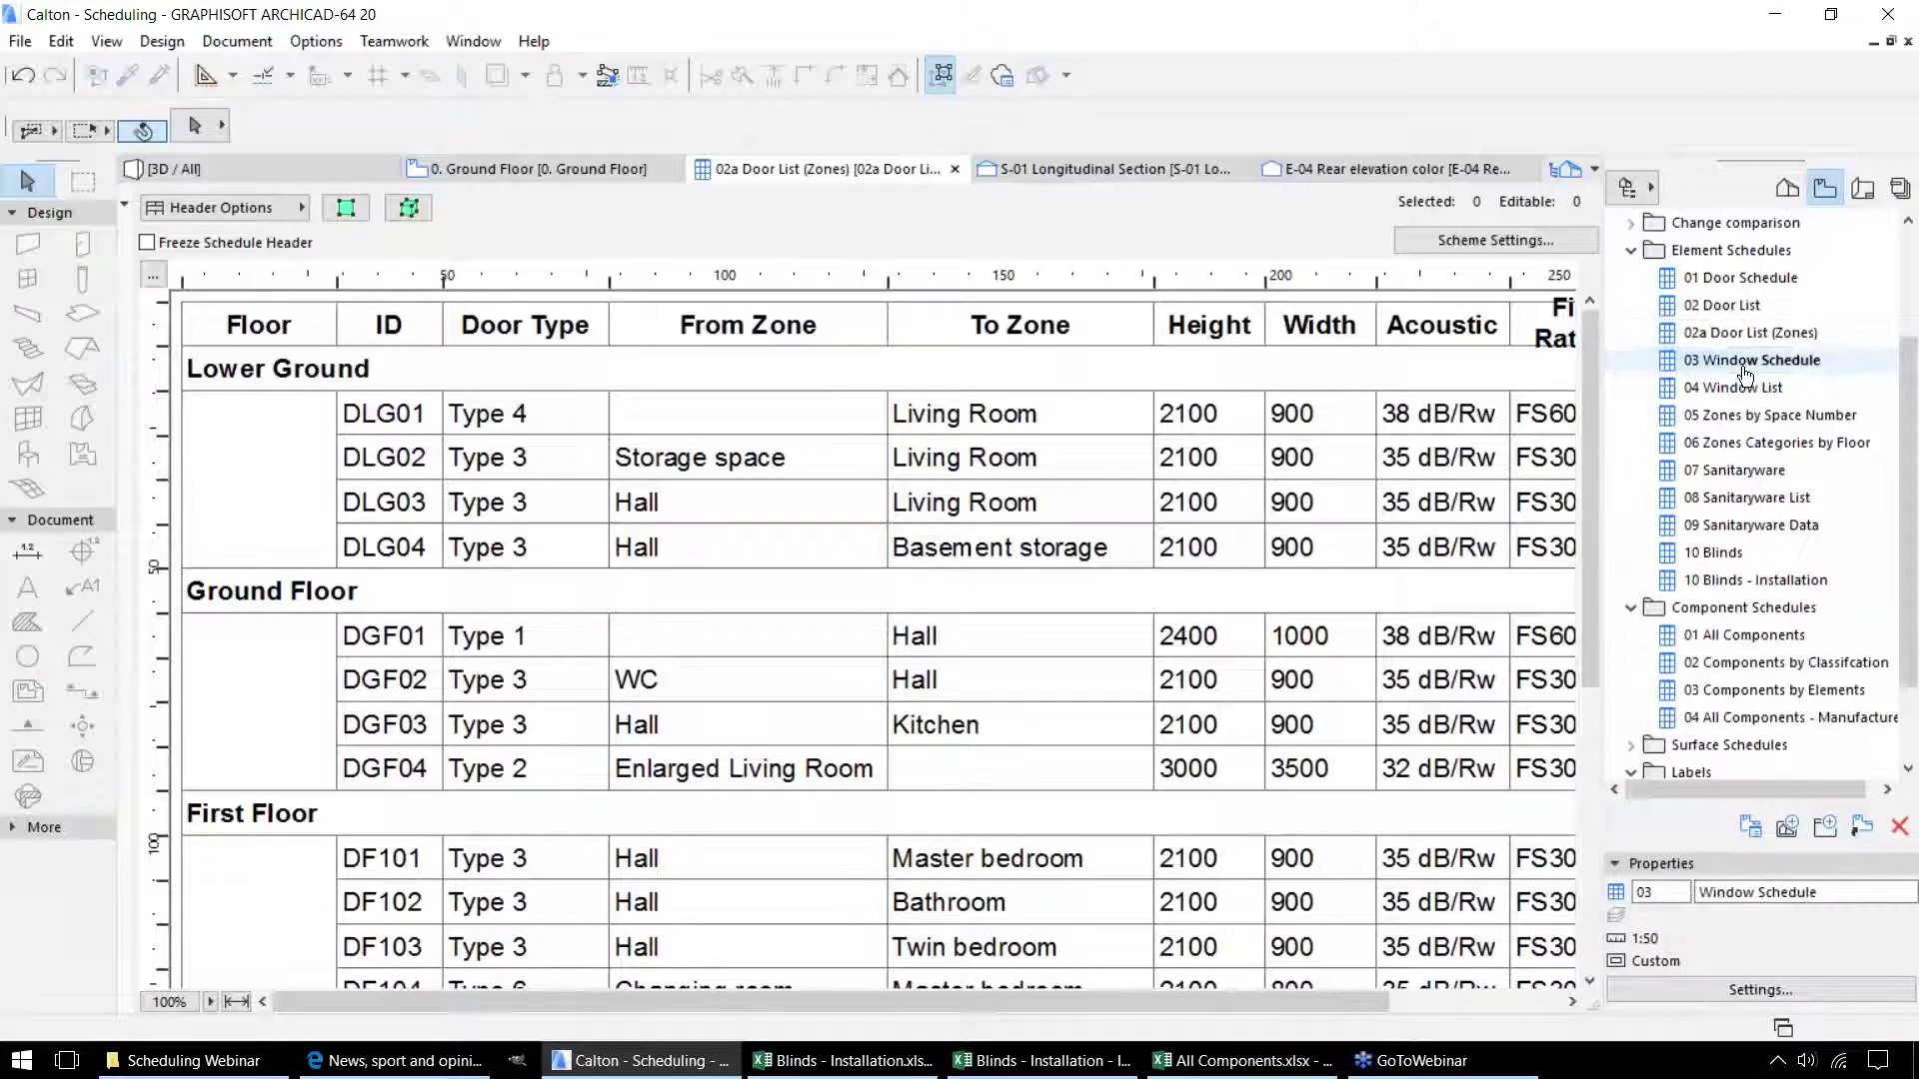
{"action": "double_click", "coordinate": [1744, 371]}
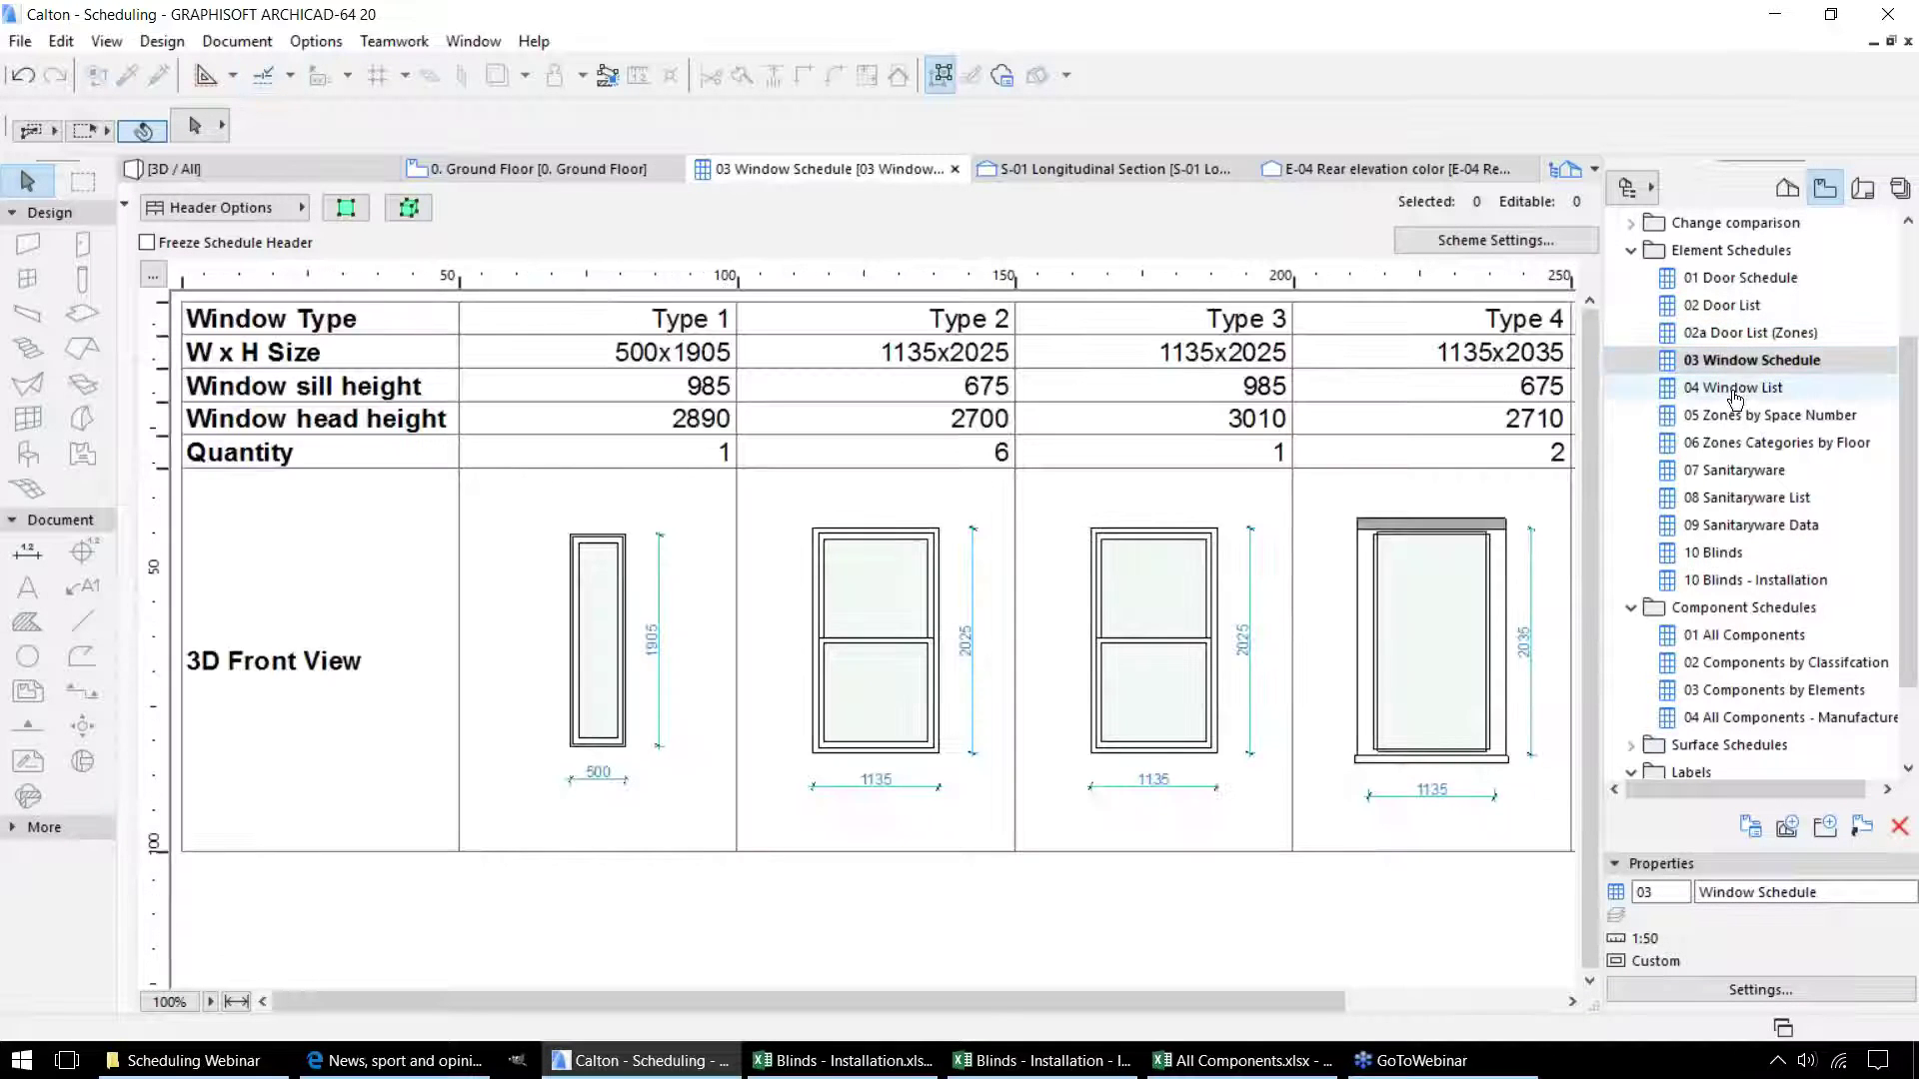
{"action": "double_click", "coordinate": [1735, 389]}
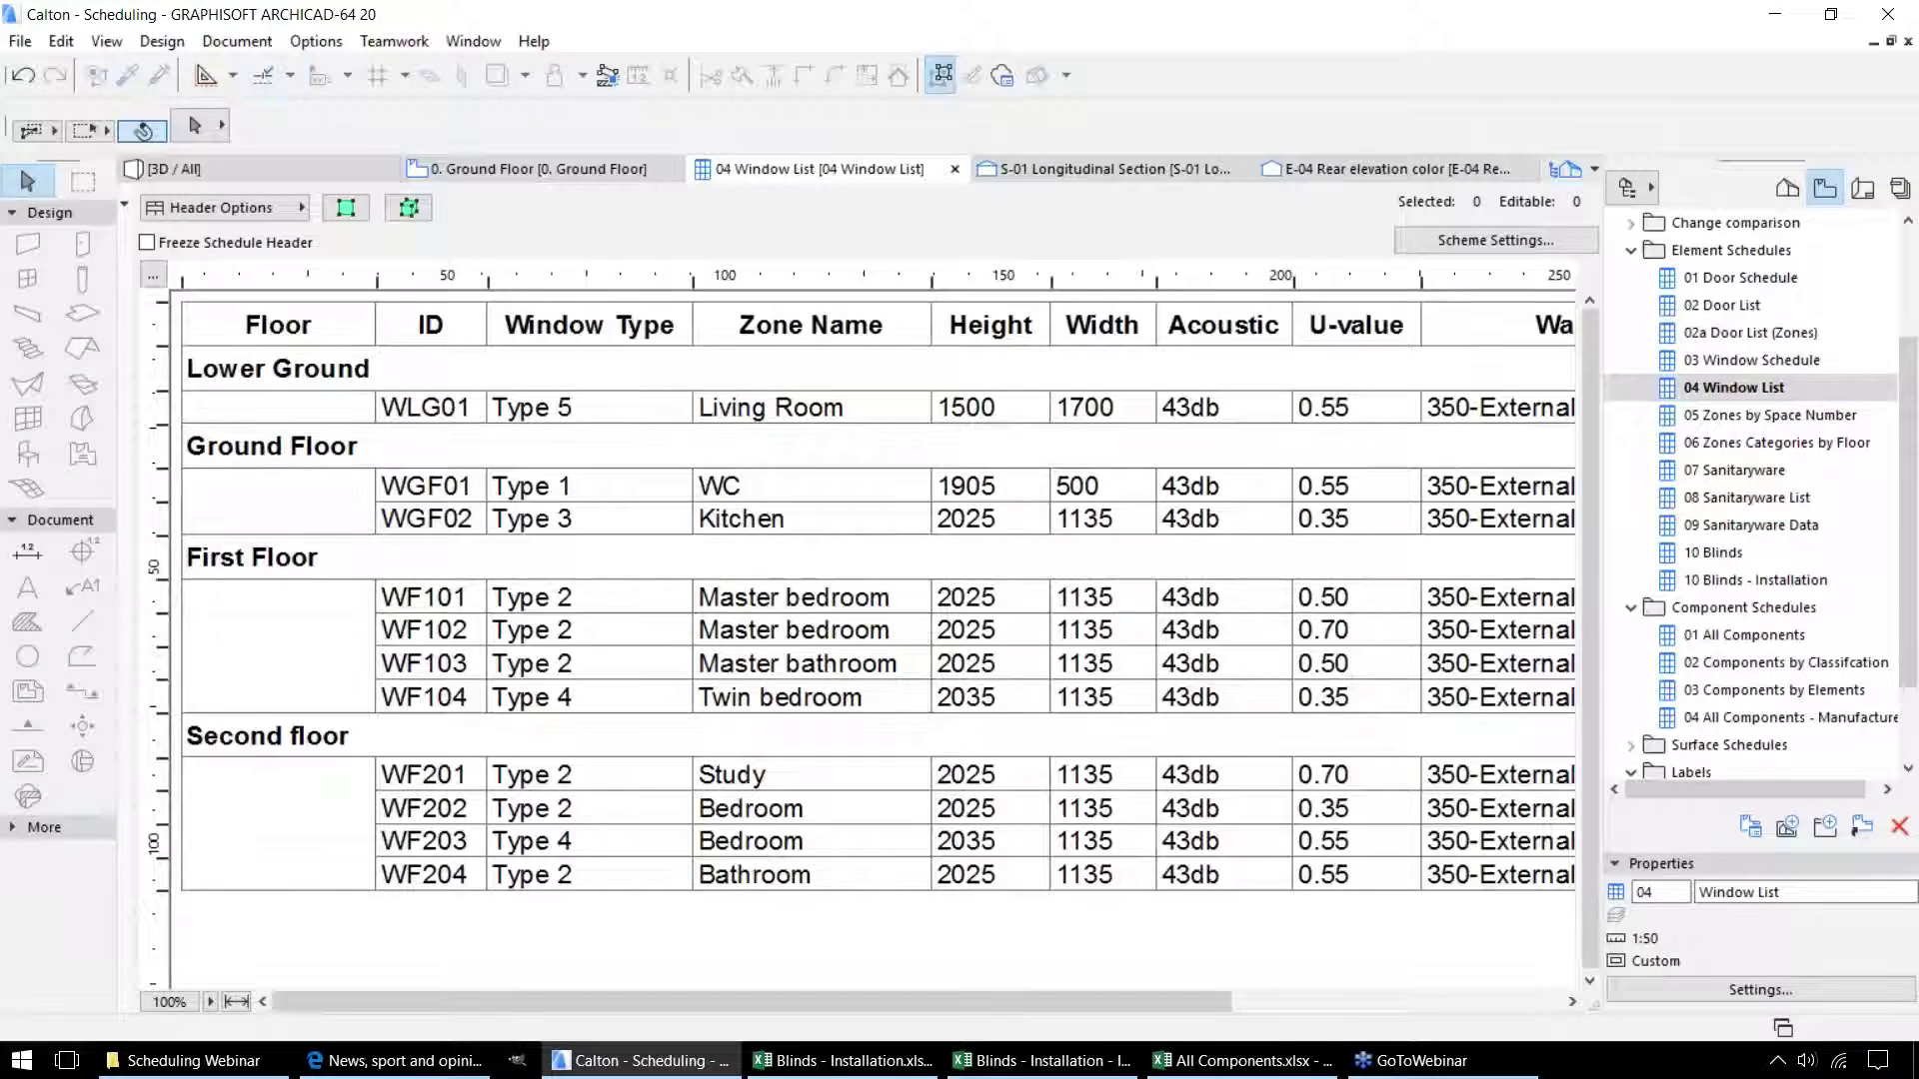
Open the 05 Zones by Space Number schedule from the Navigator.
{"action": "double_click", "coordinate": [1729, 417]}
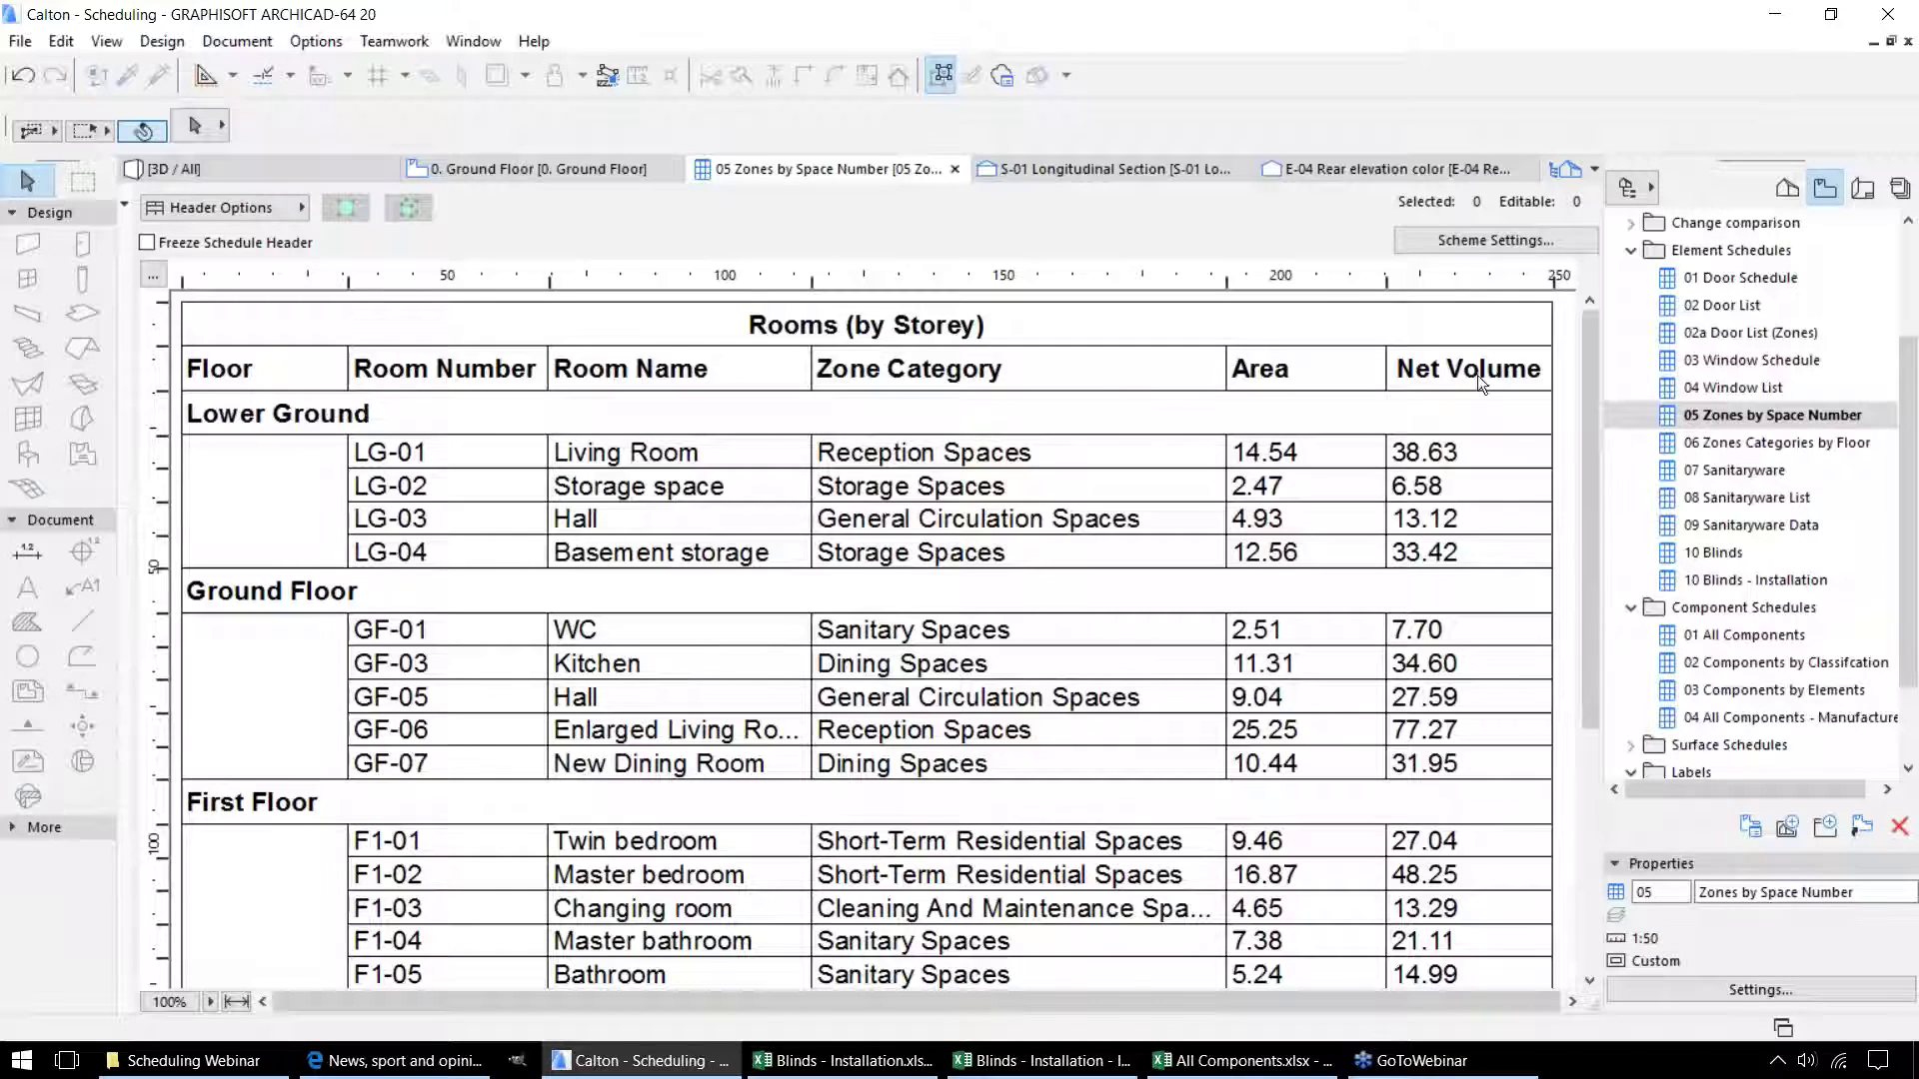
On the Ground Floor plan, review the Hall zone's area calculation settings and accept them.
{"action": "left_click", "coordinate": [472, 172]}
{"action": "left_click", "coordinate": [848, 588]}
{"action": "left_click", "coordinate": [193, 127]}
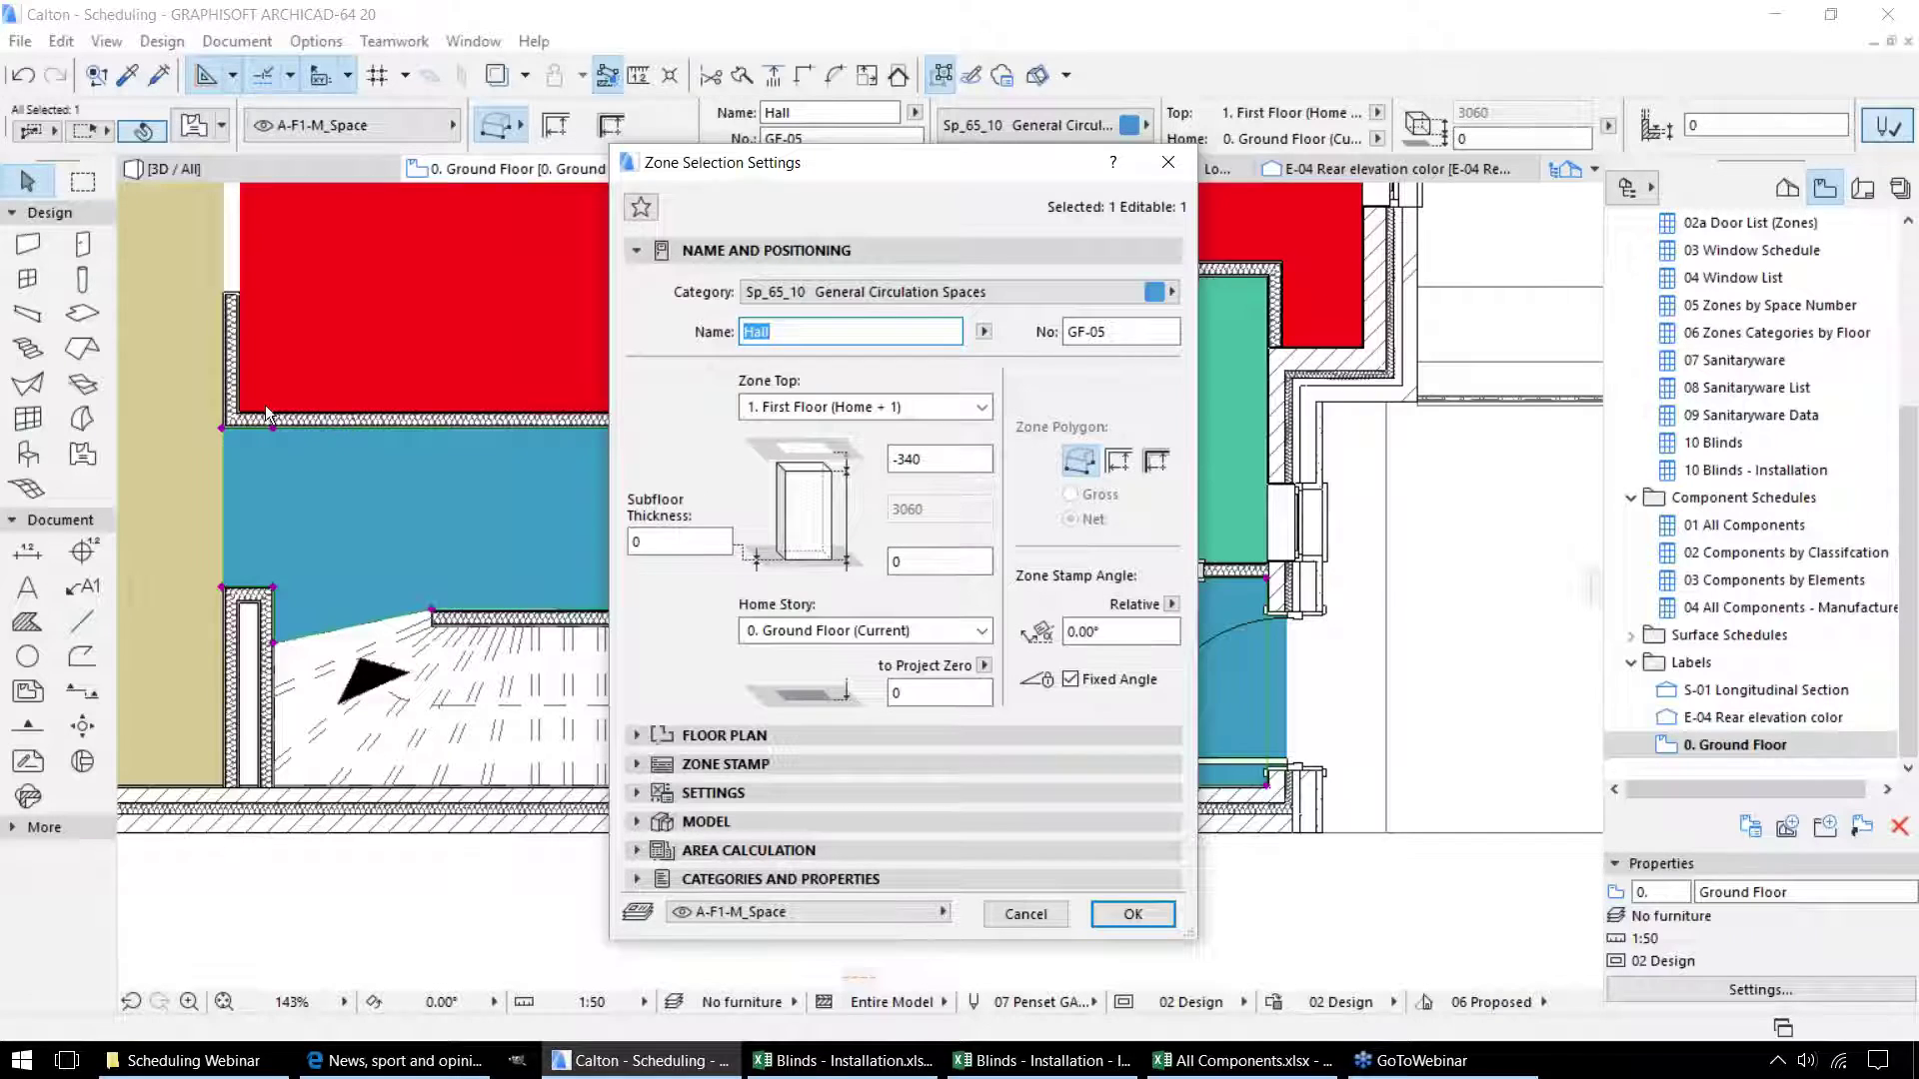
{"action": "left_click", "coordinate": [749, 850]}
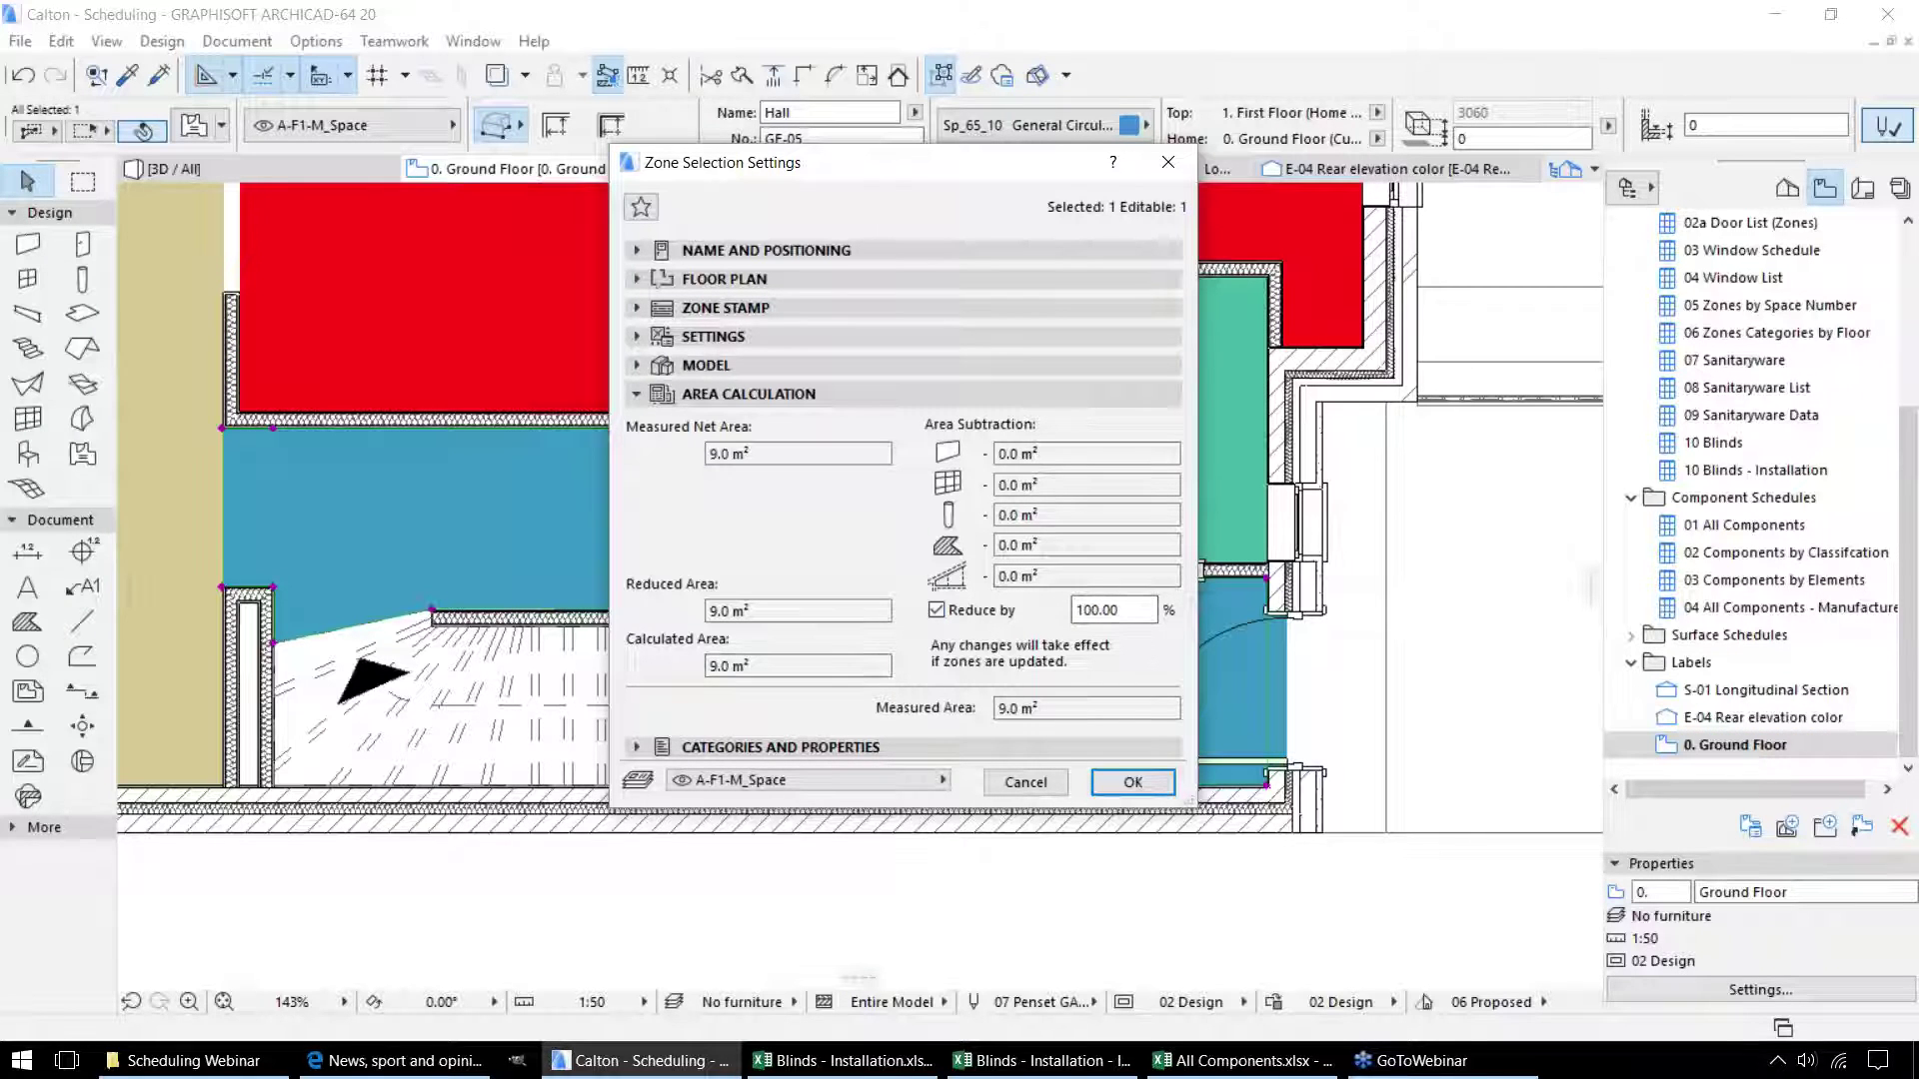
{"action": "left_click", "coordinate": [1132, 782]}
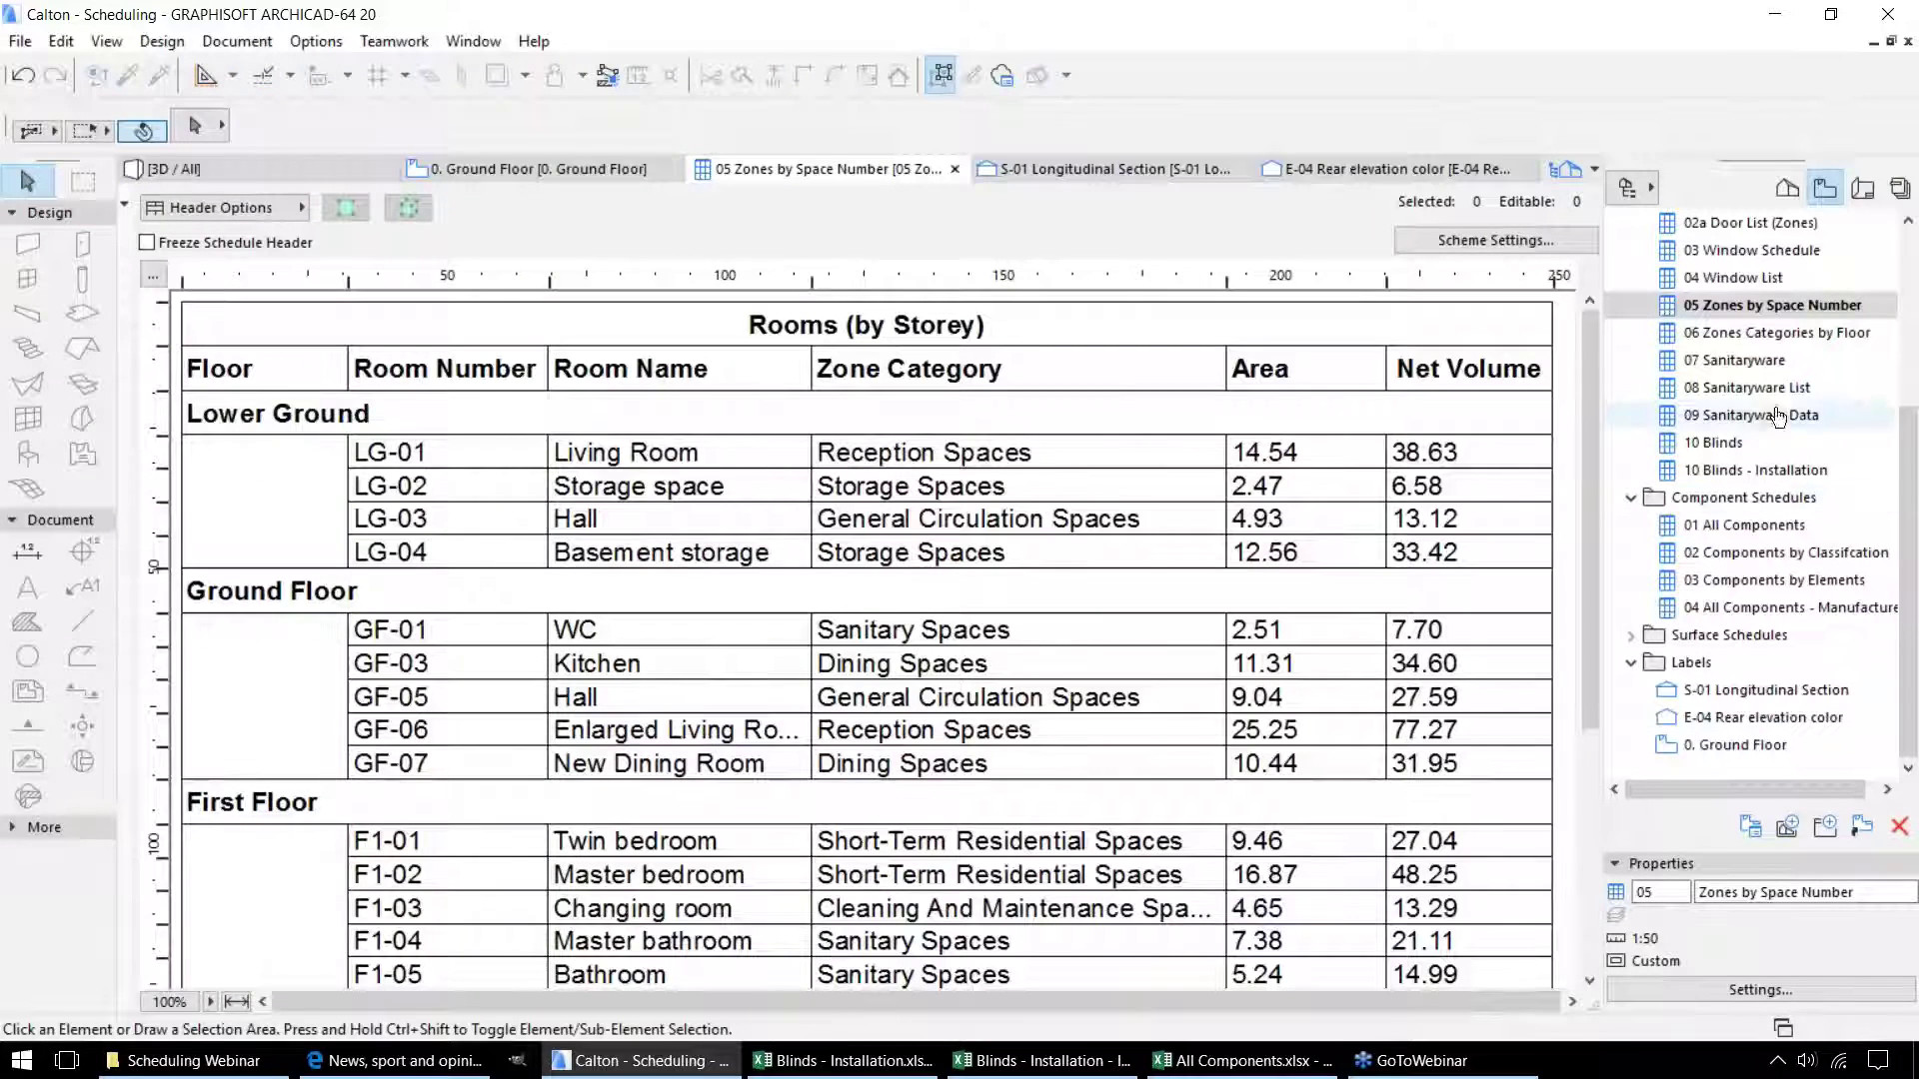
Open 06 Zones Categories by Floor, scroll through its rows, and bring up its Scheme Settings.
{"action": "double_click", "coordinate": [1726, 338]}
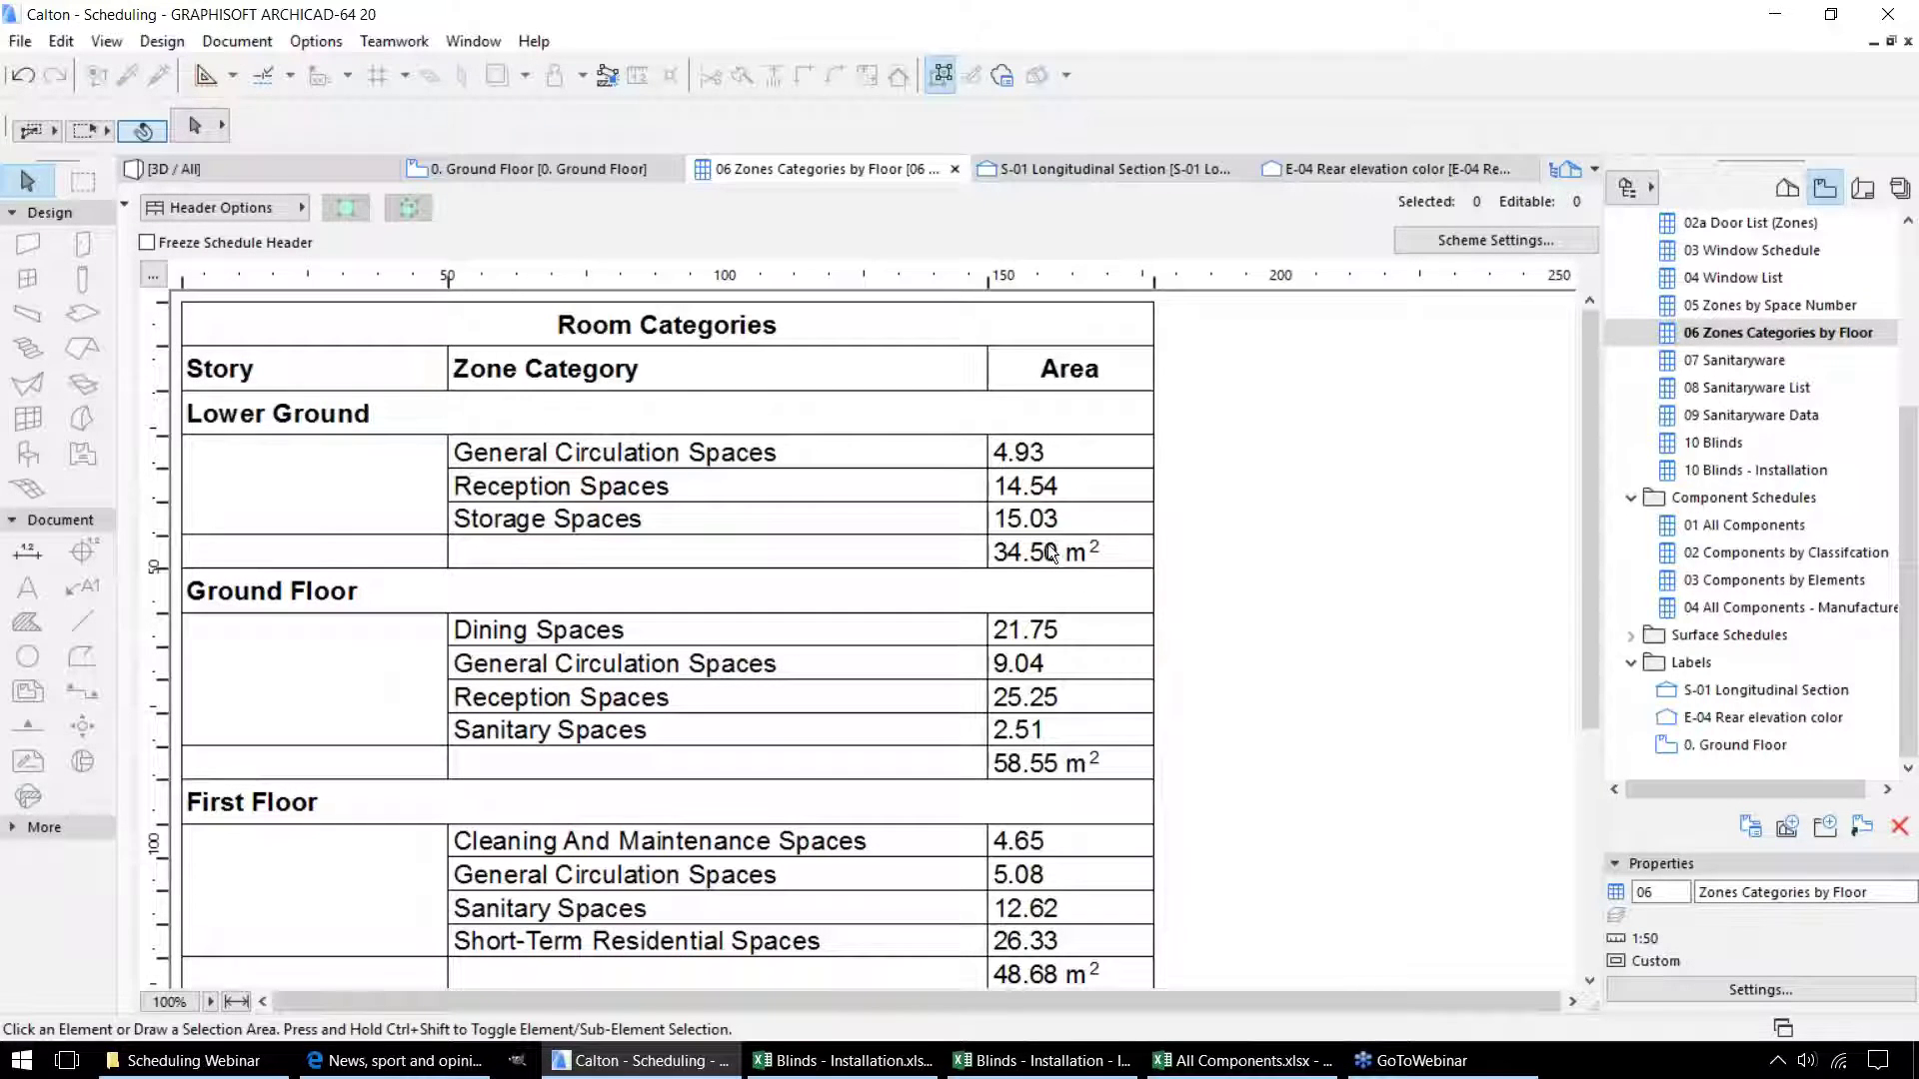
{"action": "left_click_drag", "start_coordinate": [1589, 624], "coordinate": [1586, 877]}
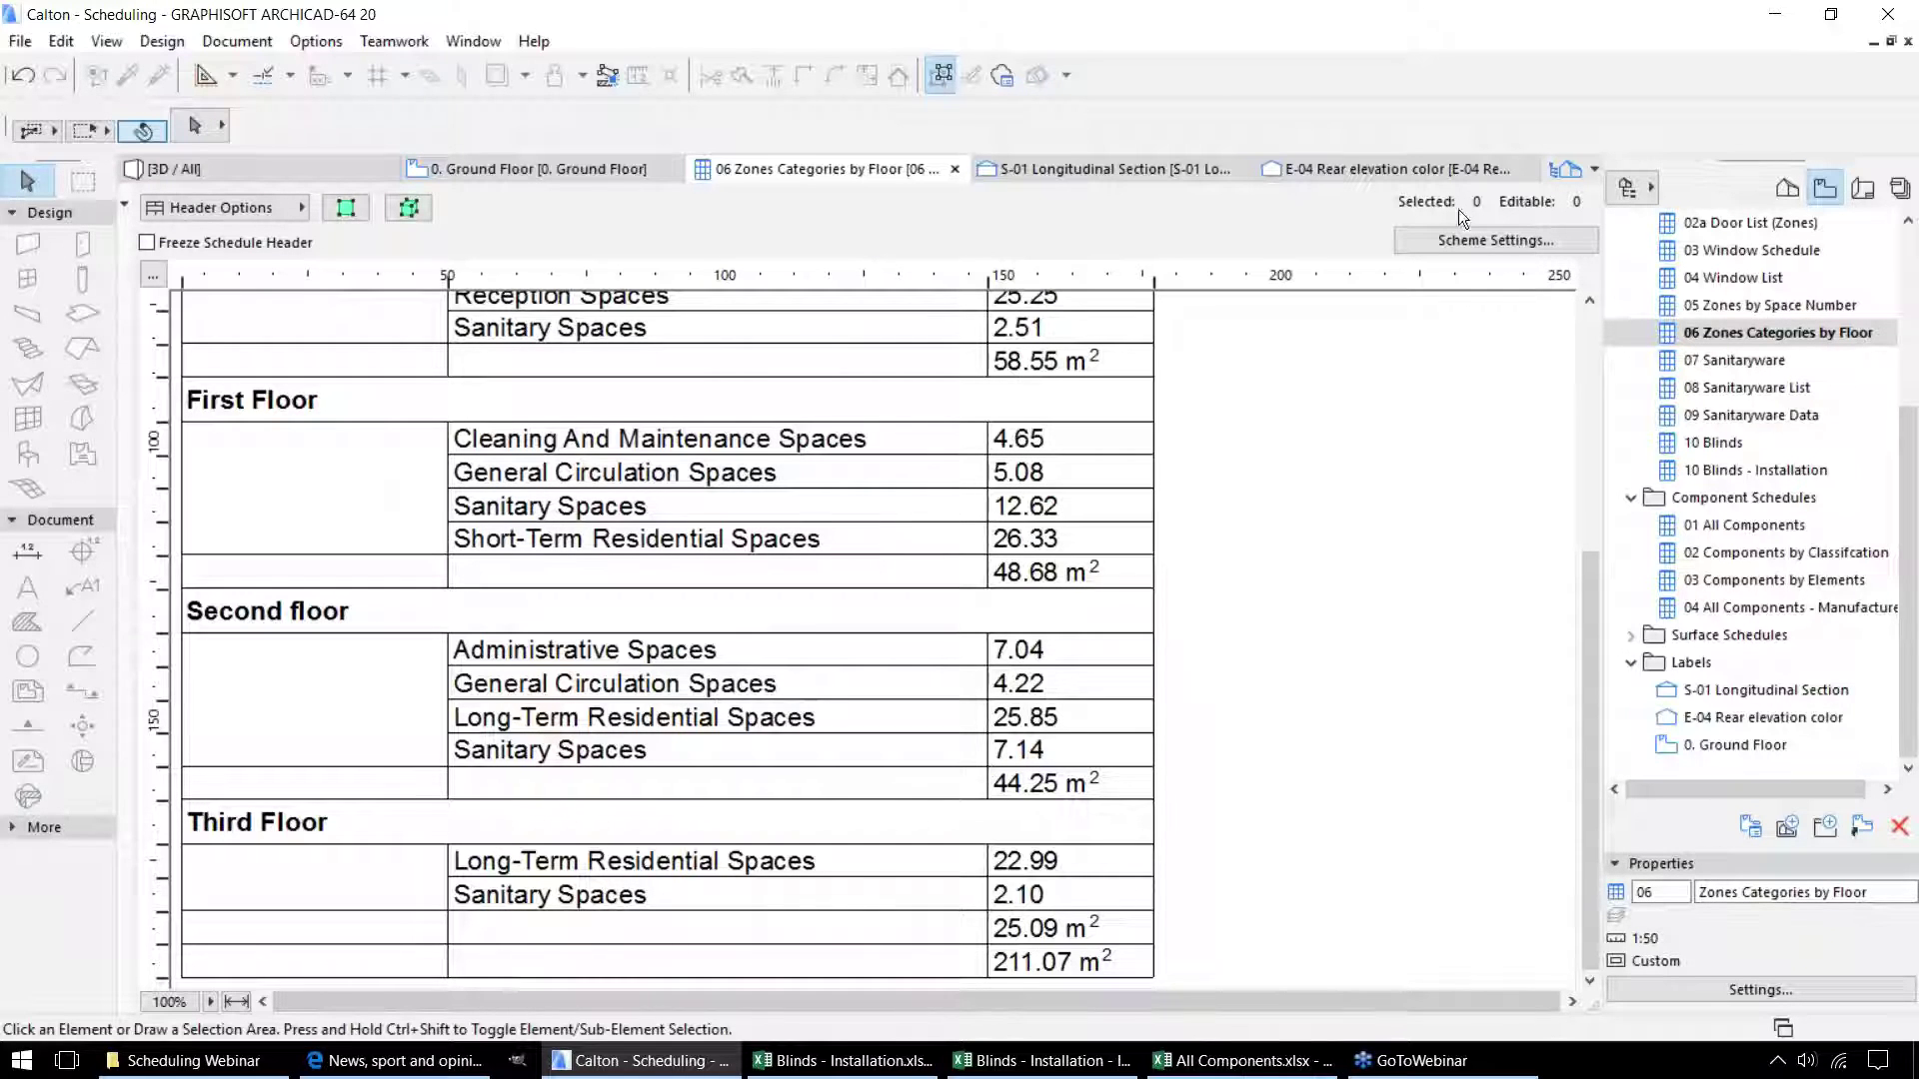
{"action": "left_click", "coordinate": [1467, 238]}
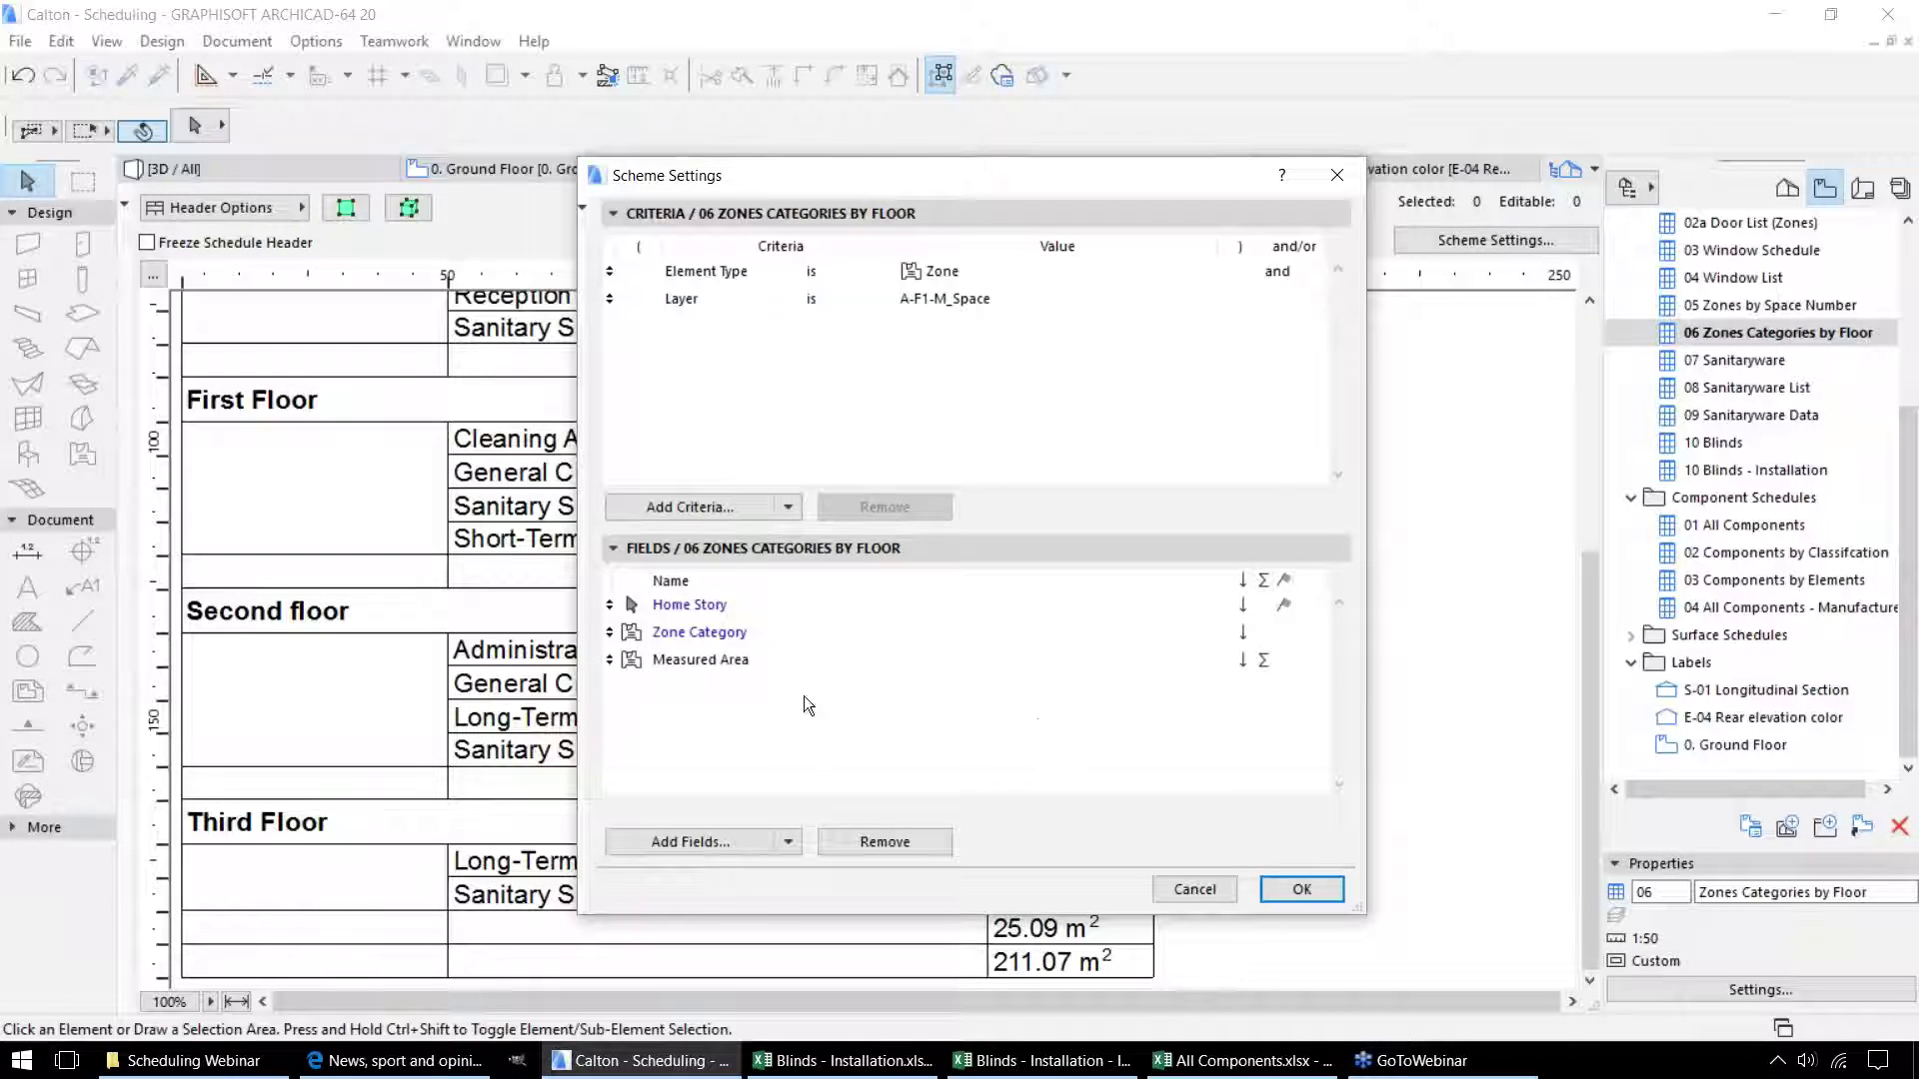
Inspect the Measured Area and Home Story fields, close Scheme Settings unchanged, and move to 07 Sanitaryware.
{"action": "left_click", "coordinate": [739, 658]}
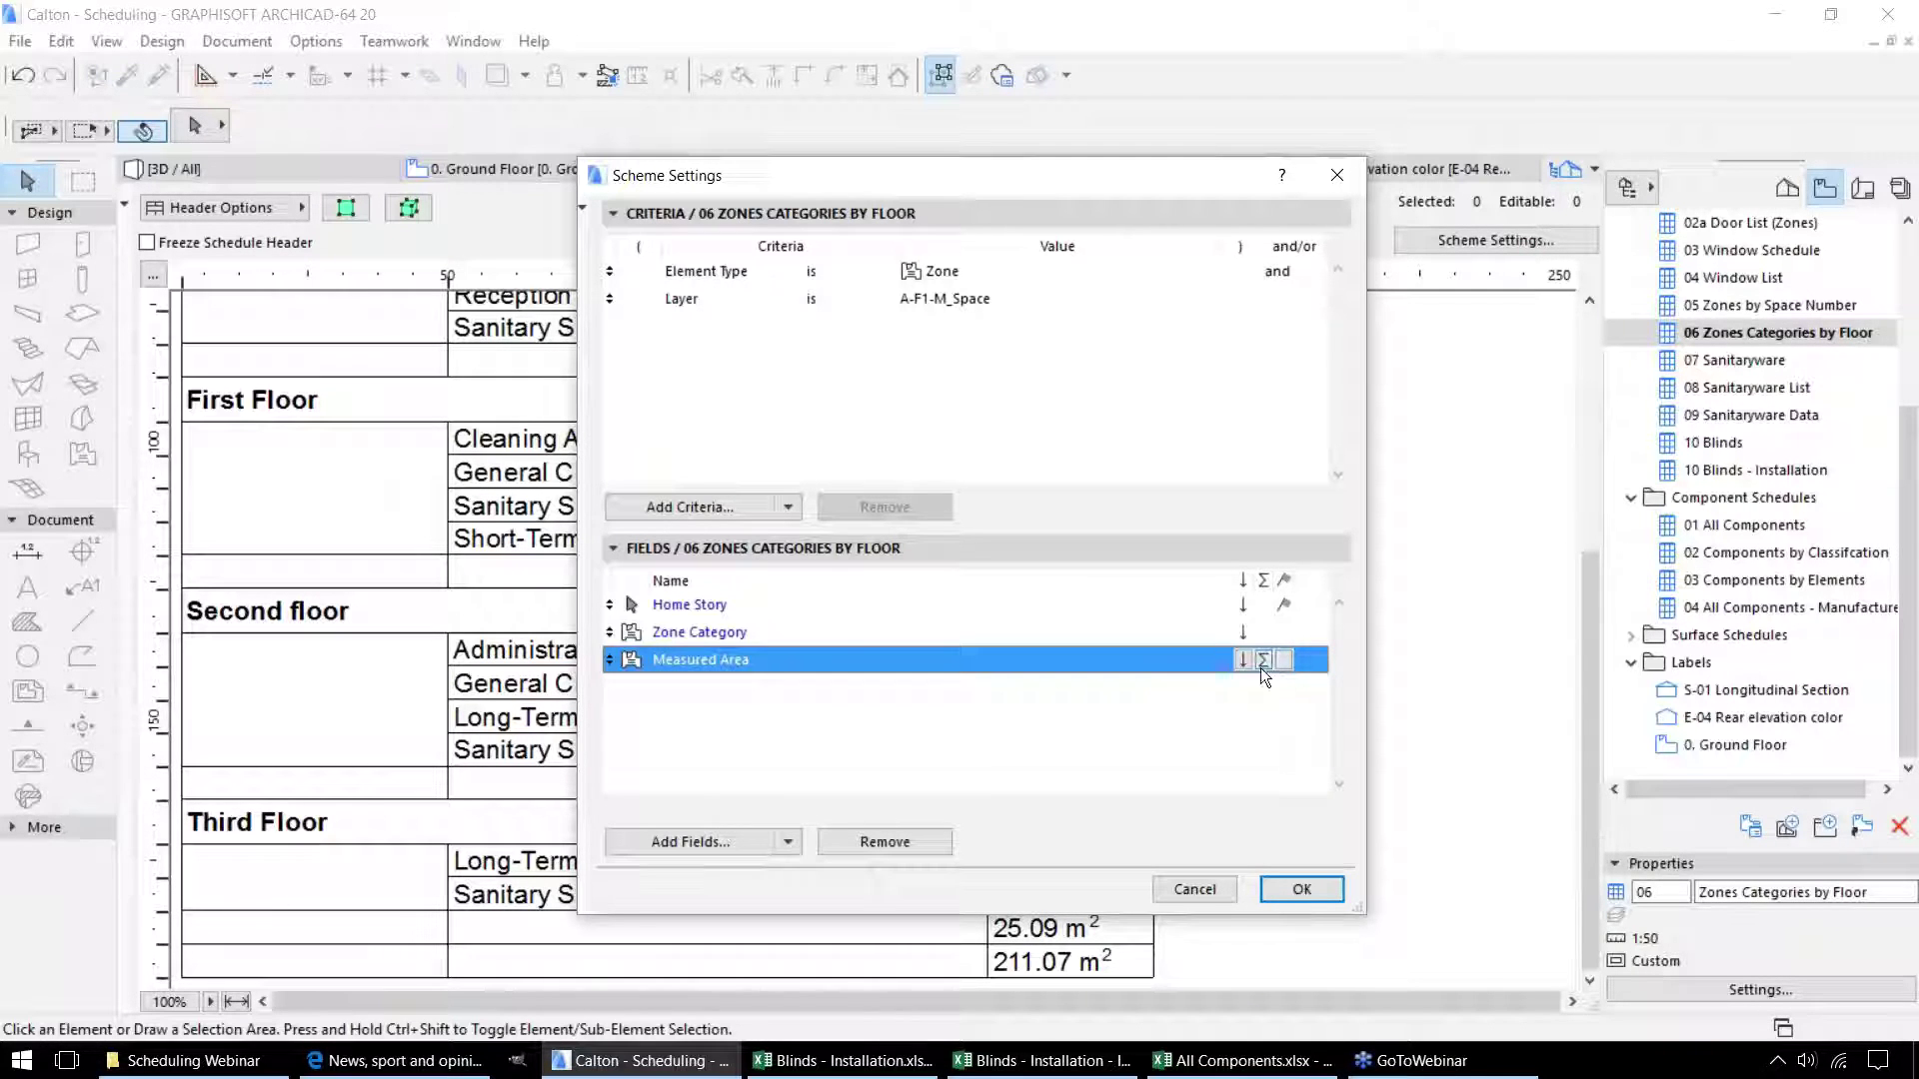
{"action": "left_click", "coordinate": [1284, 604]}
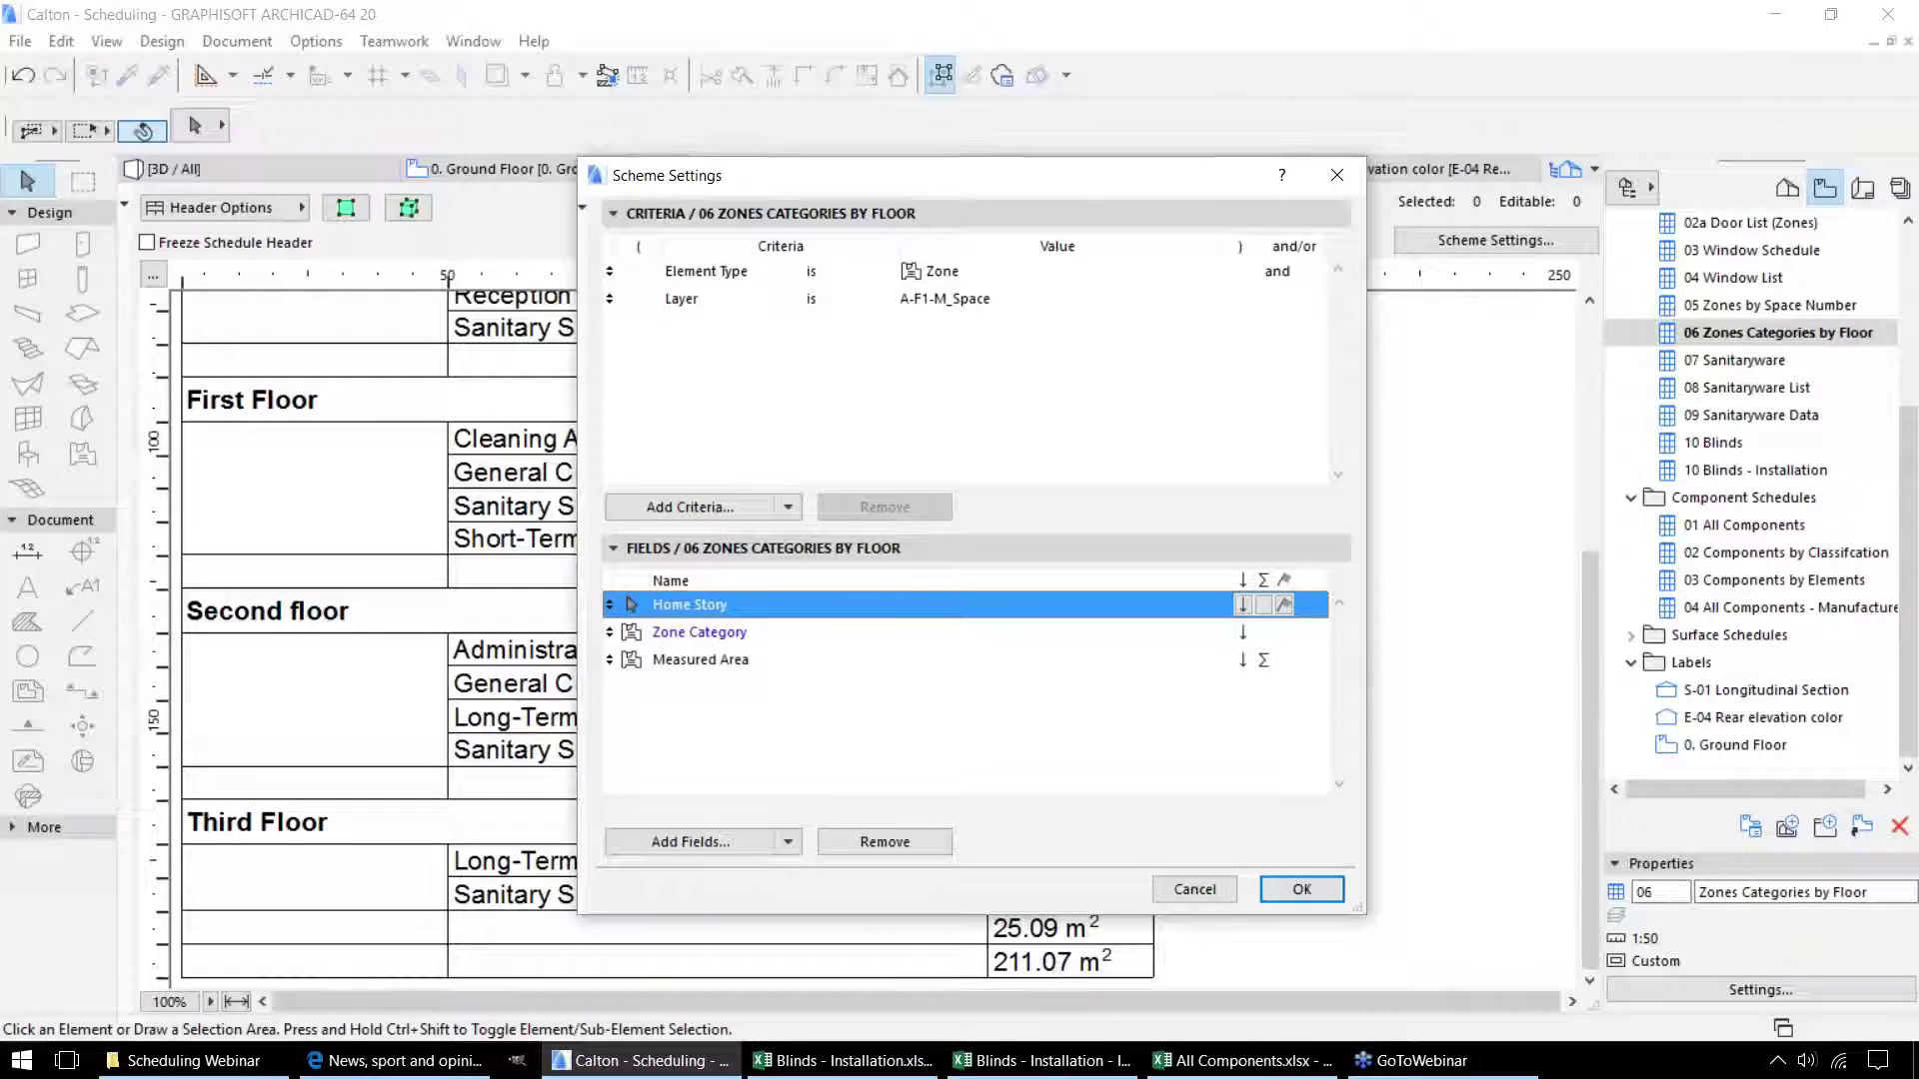
{"action": "left_click", "coordinate": [1302, 889]}
{"action": "key", "text": "Down"}
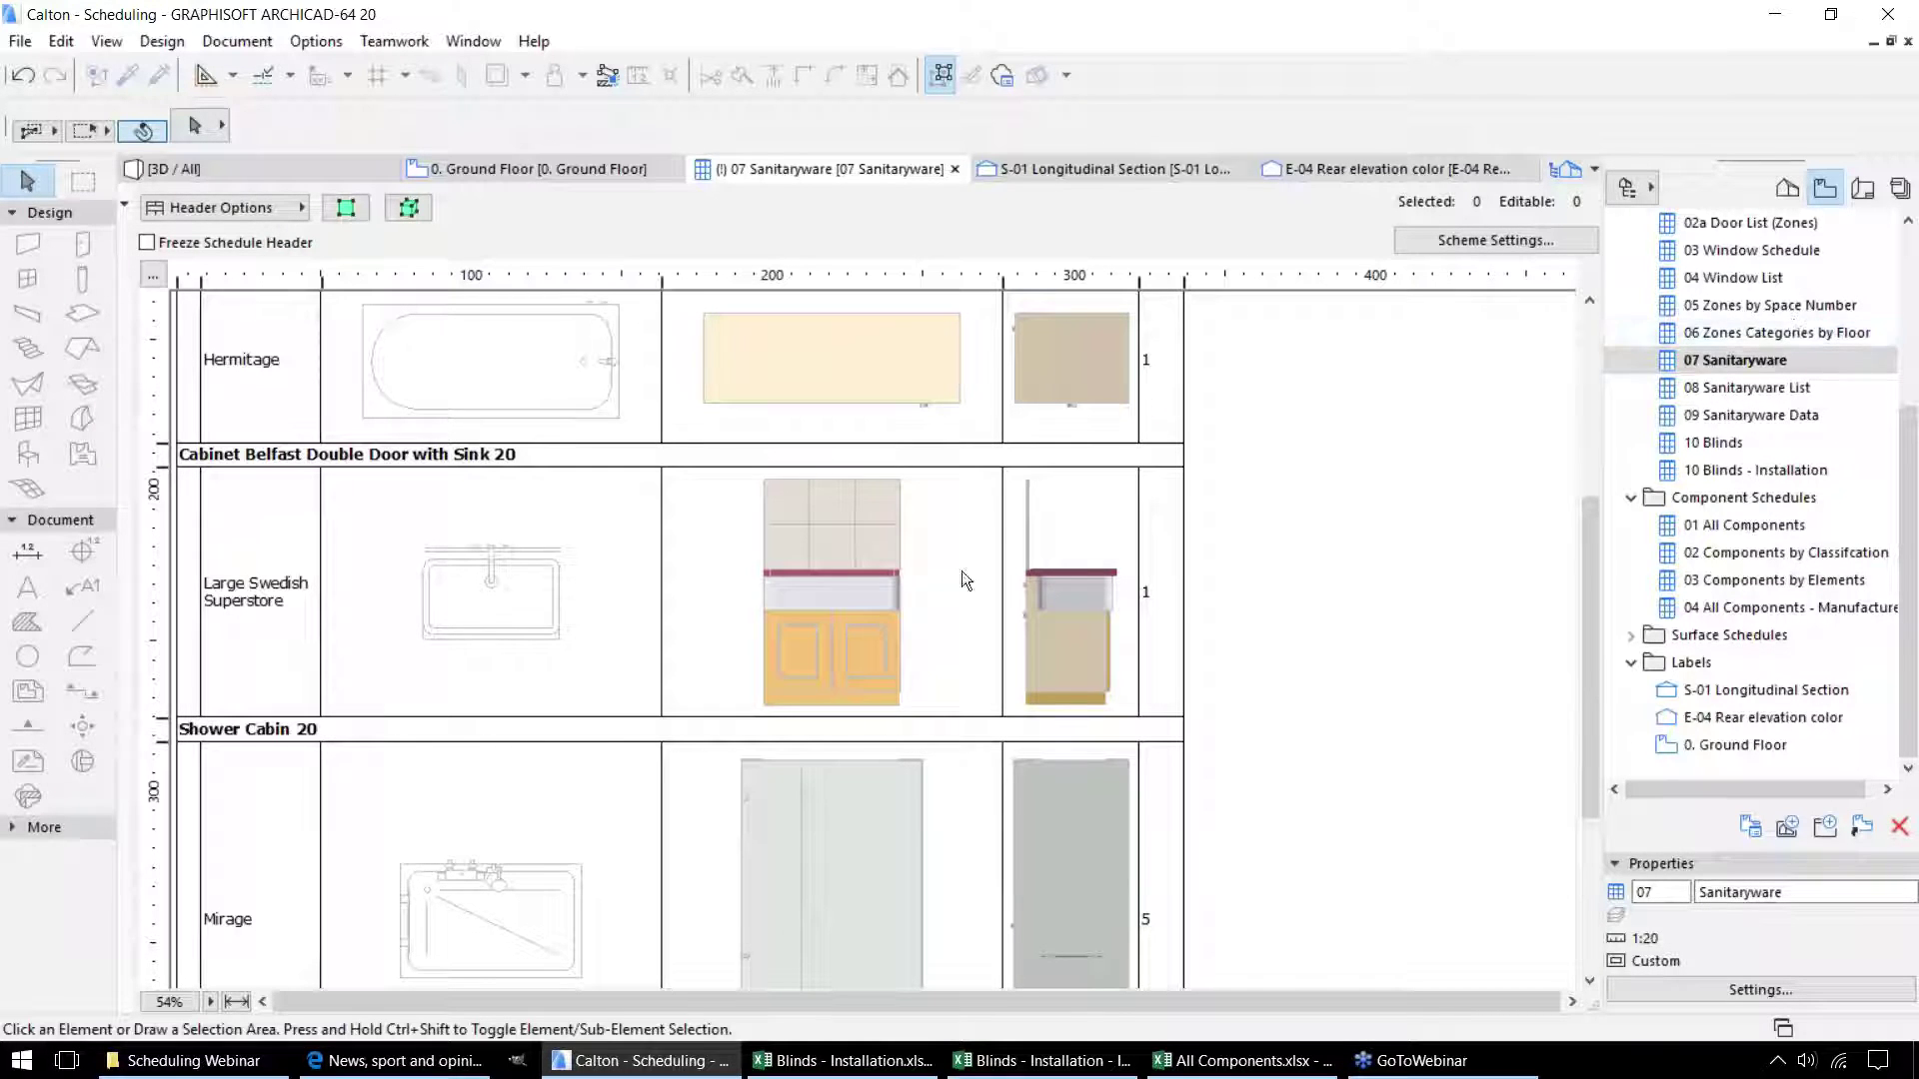
Scroll the Sanitaryware schedule back to the top and open the 08 Sanitaryware List.
{"action": "scroll", "coordinate": [975, 565], "scroll_direction": "up", "scroll_amount": 3}
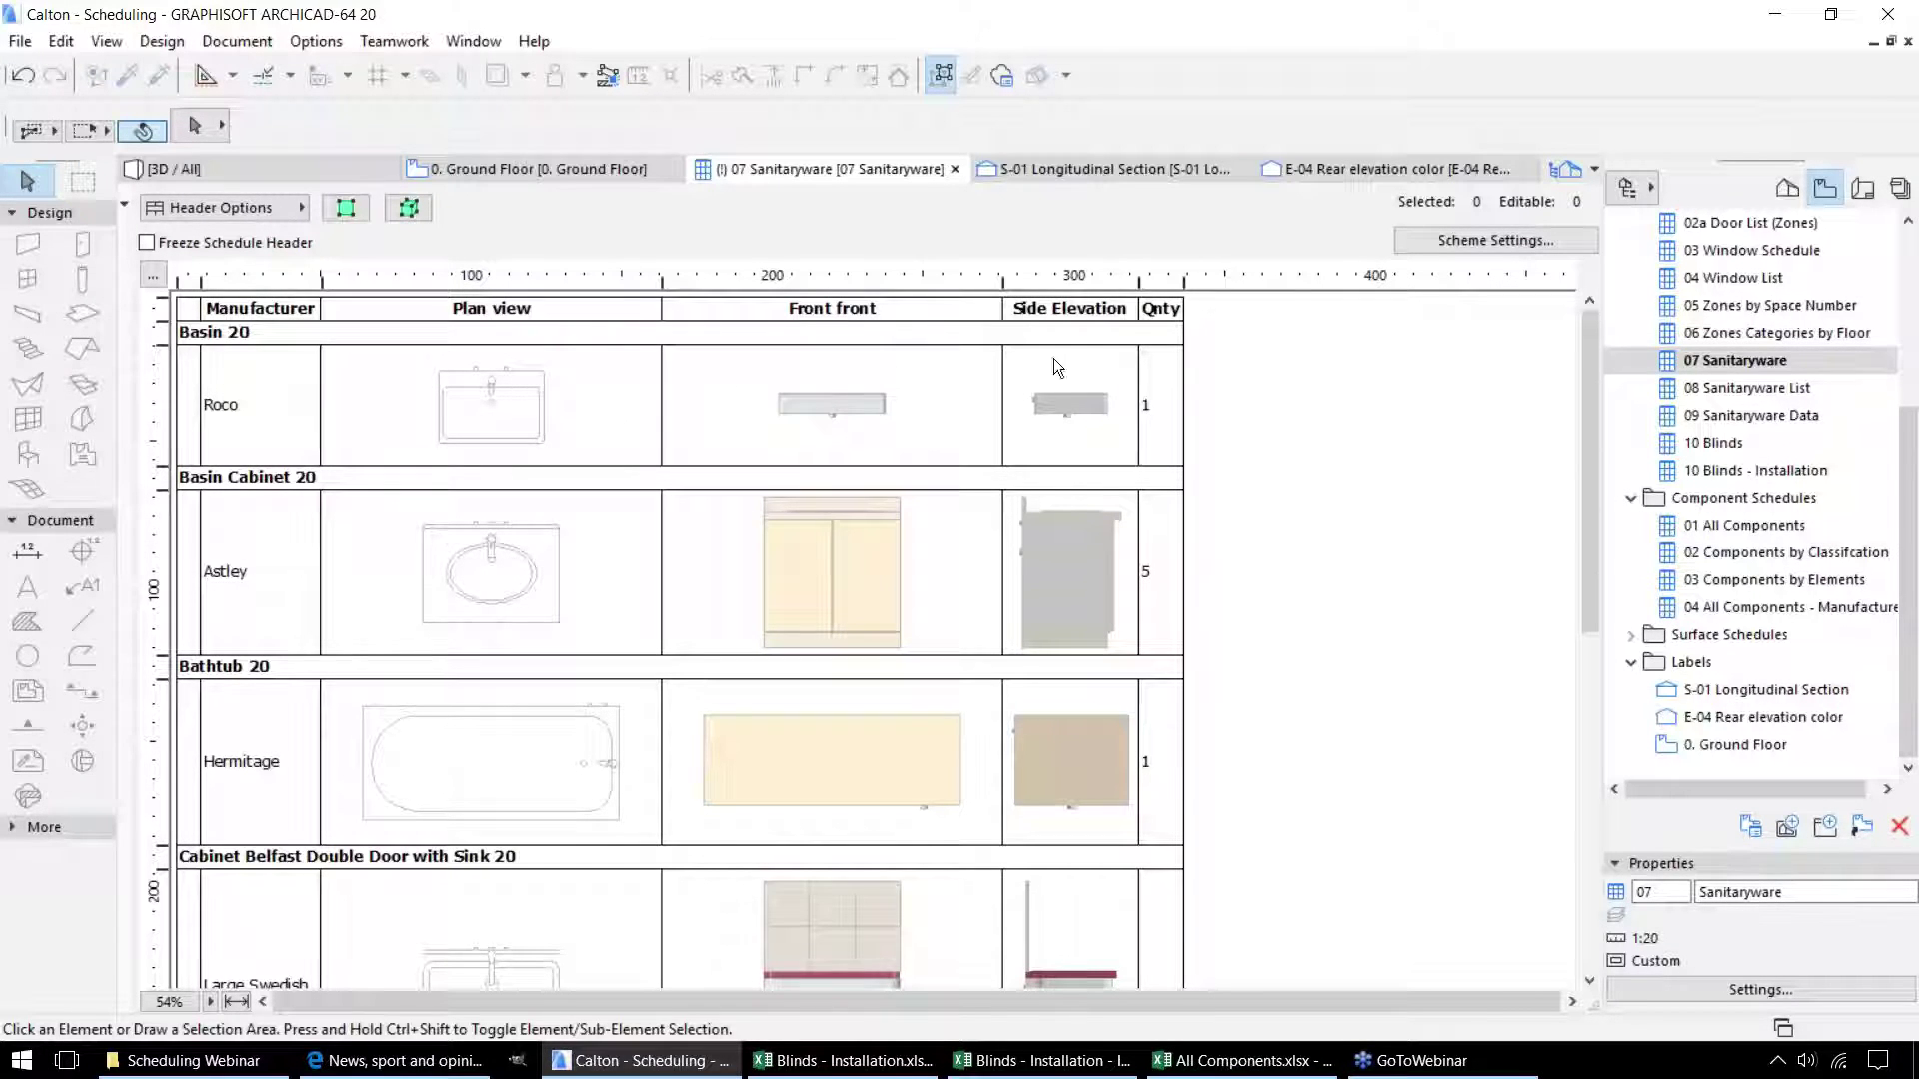
{"action": "double_click", "coordinate": [1749, 387]}
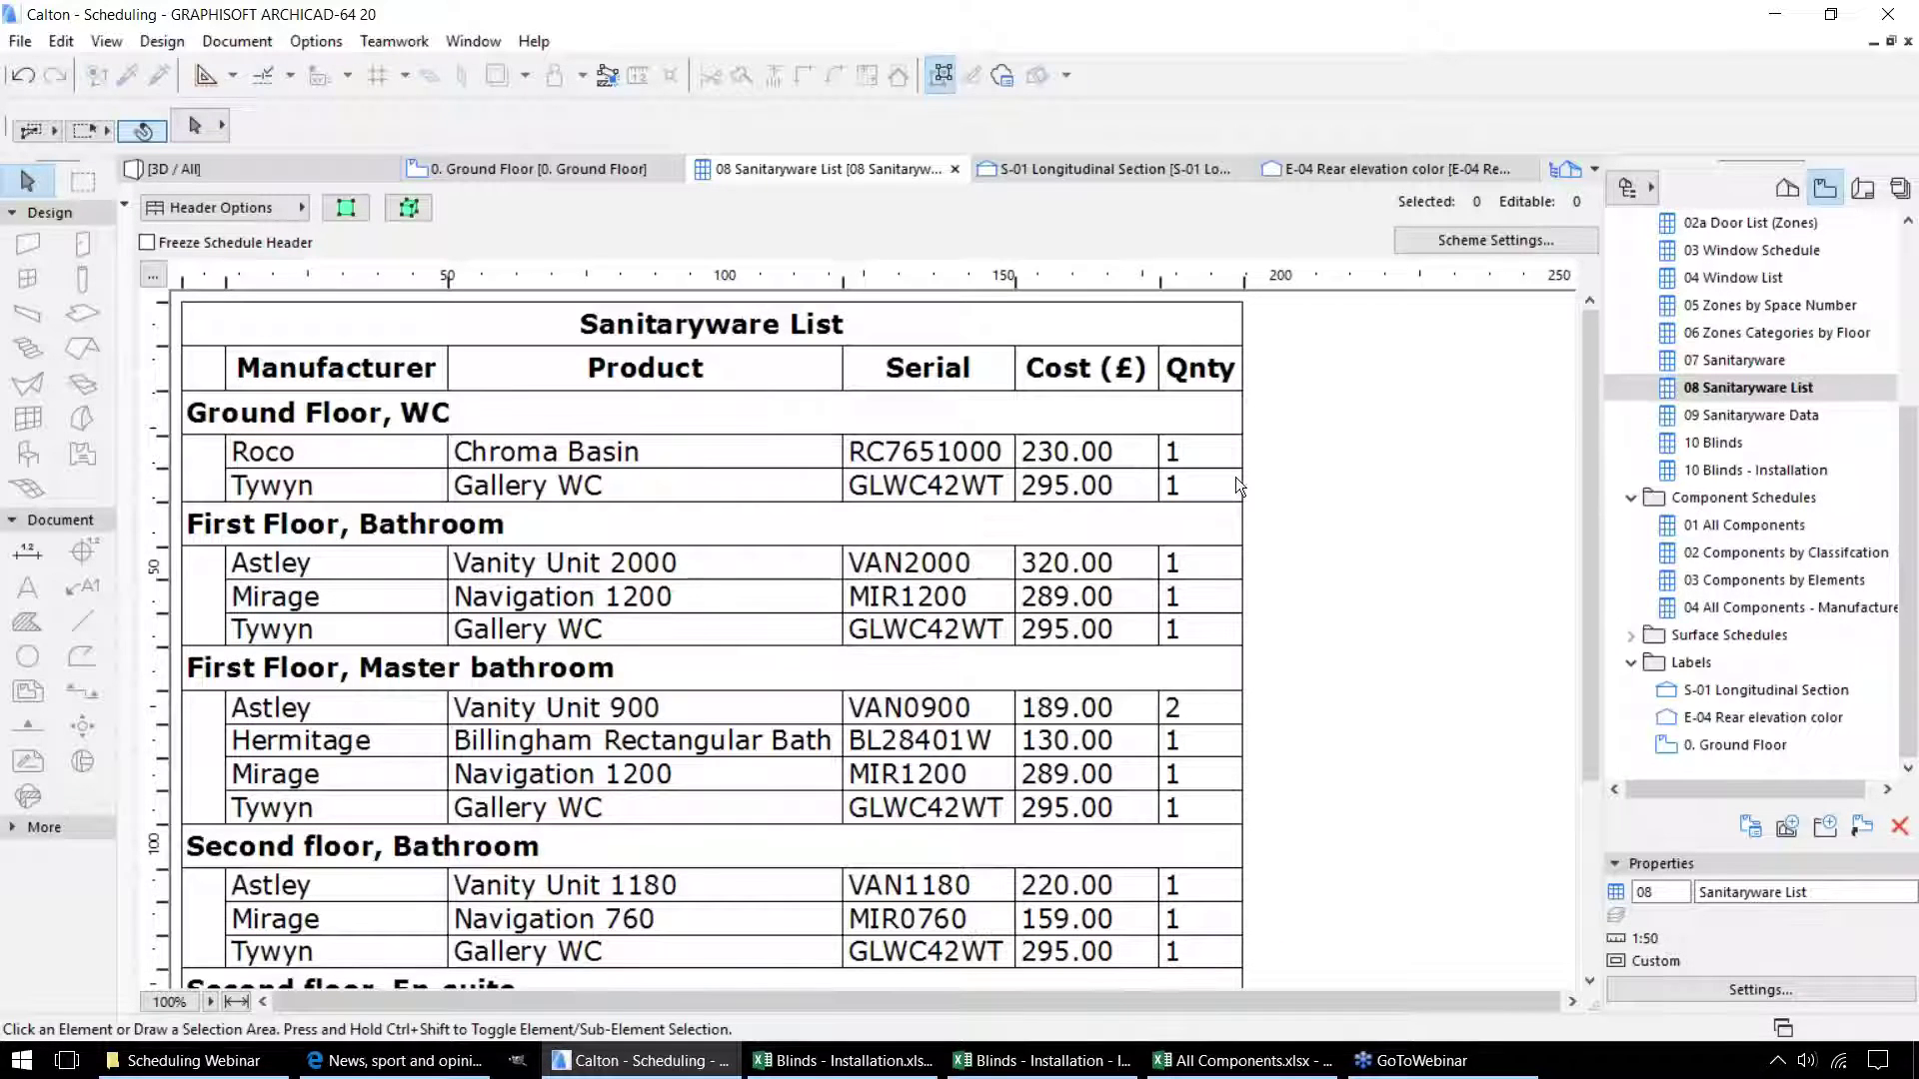
View 09 Sanitaryware Data across its columns, then open the 10 Blinds schedule.
{"action": "double_click", "coordinate": [1754, 418]}
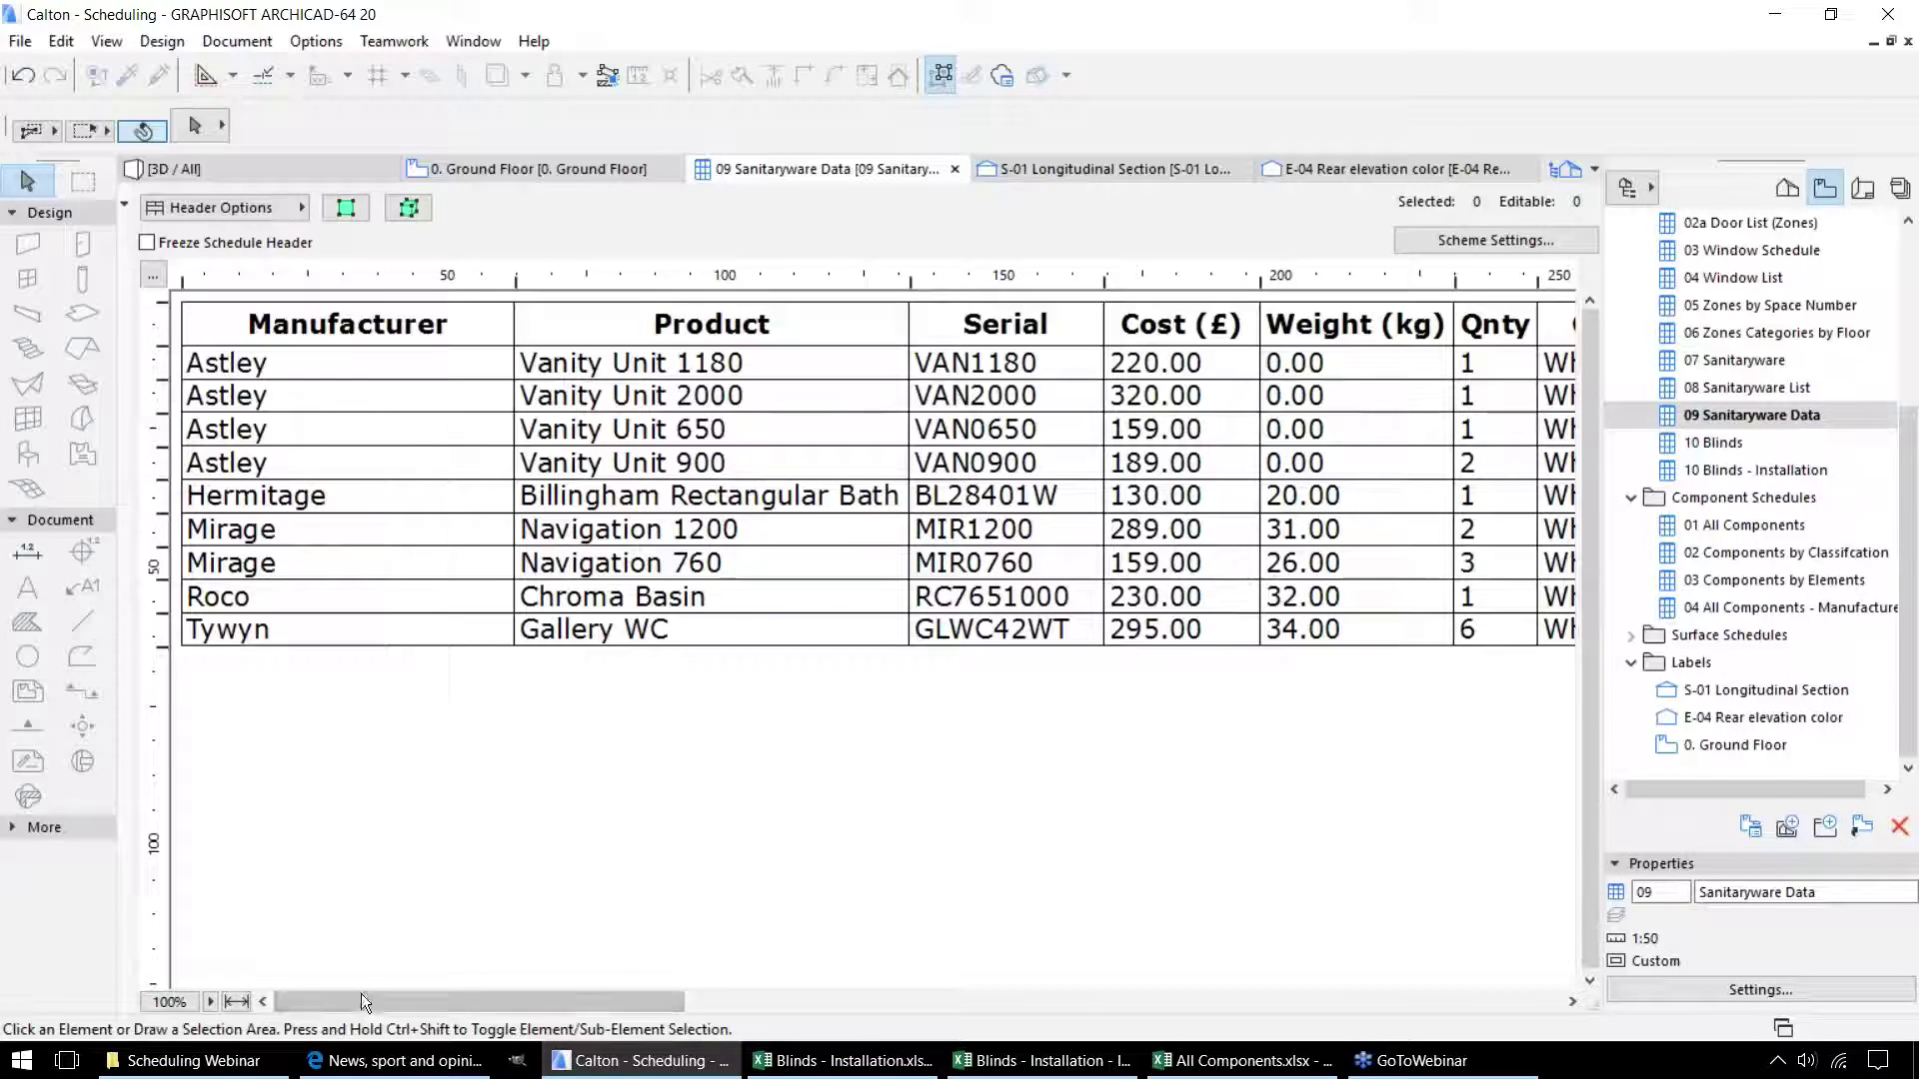
{"action": "left_click_drag", "start_coordinate": [357, 1003], "coordinate": [286, 1028]}
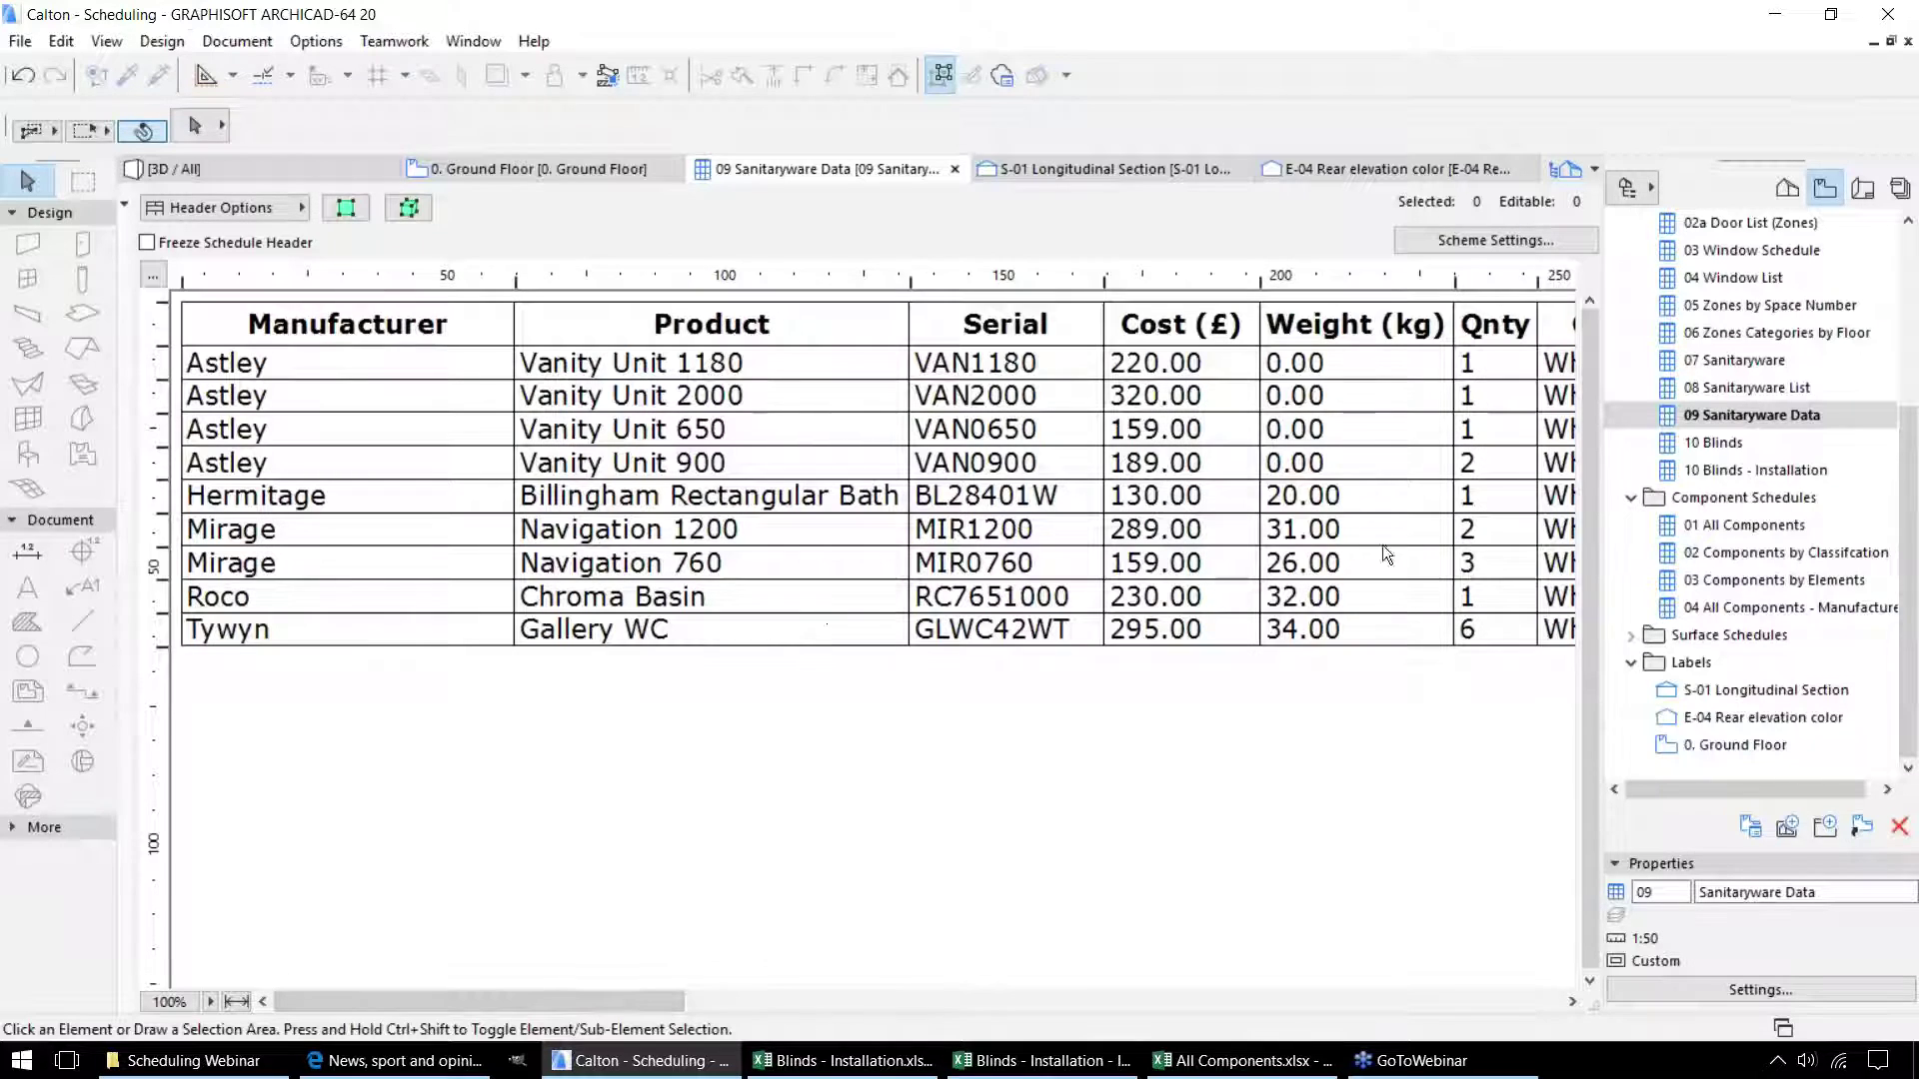
{"action": "double_click", "coordinate": [1748, 441]}
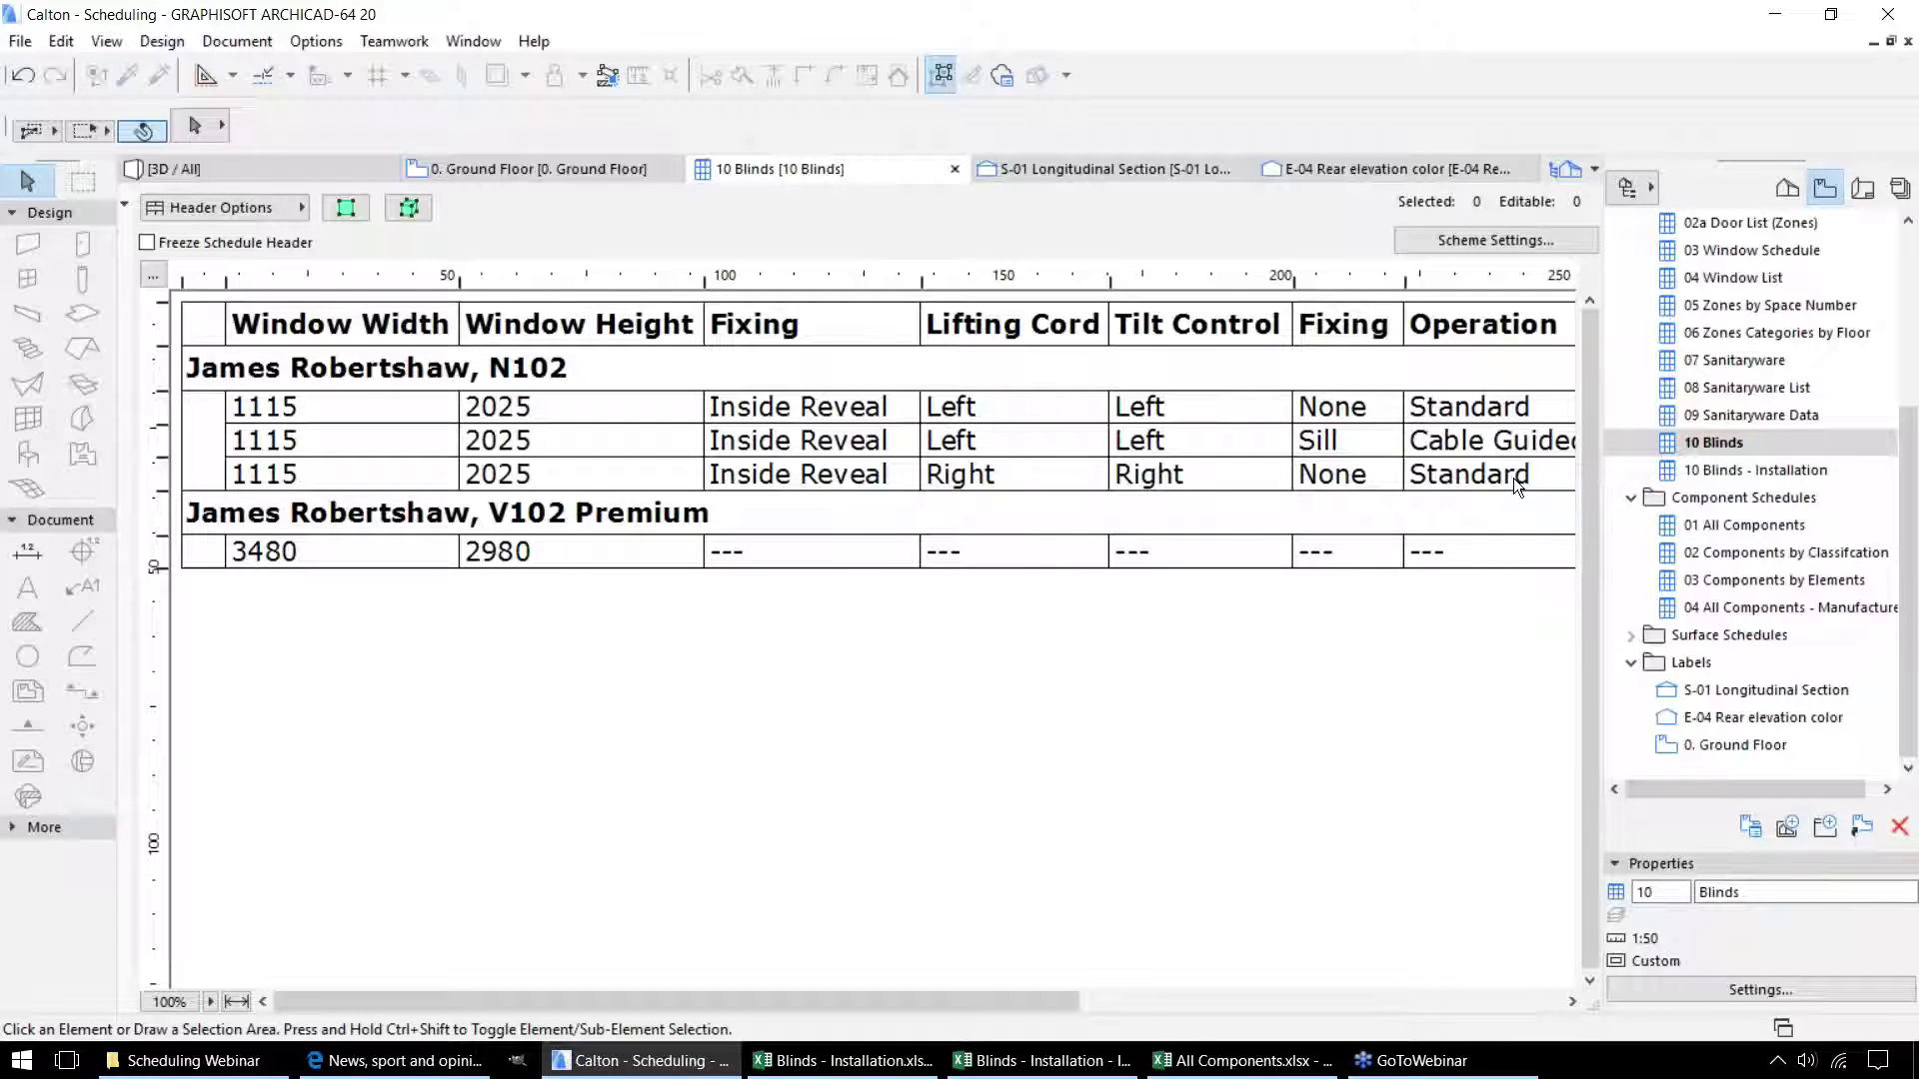
Scan the Blinds columns, then open 10 Blinds - Installation and scroll through its empty warranty columns.
{"action": "left_click_drag", "start_coordinate": [993, 1002], "coordinate": [1467, 1006]}
{"action": "left_click_drag", "start_coordinate": [1238, 1009], "coordinate": [524, 987]}
{"action": "double_click", "coordinate": [1777, 472]}
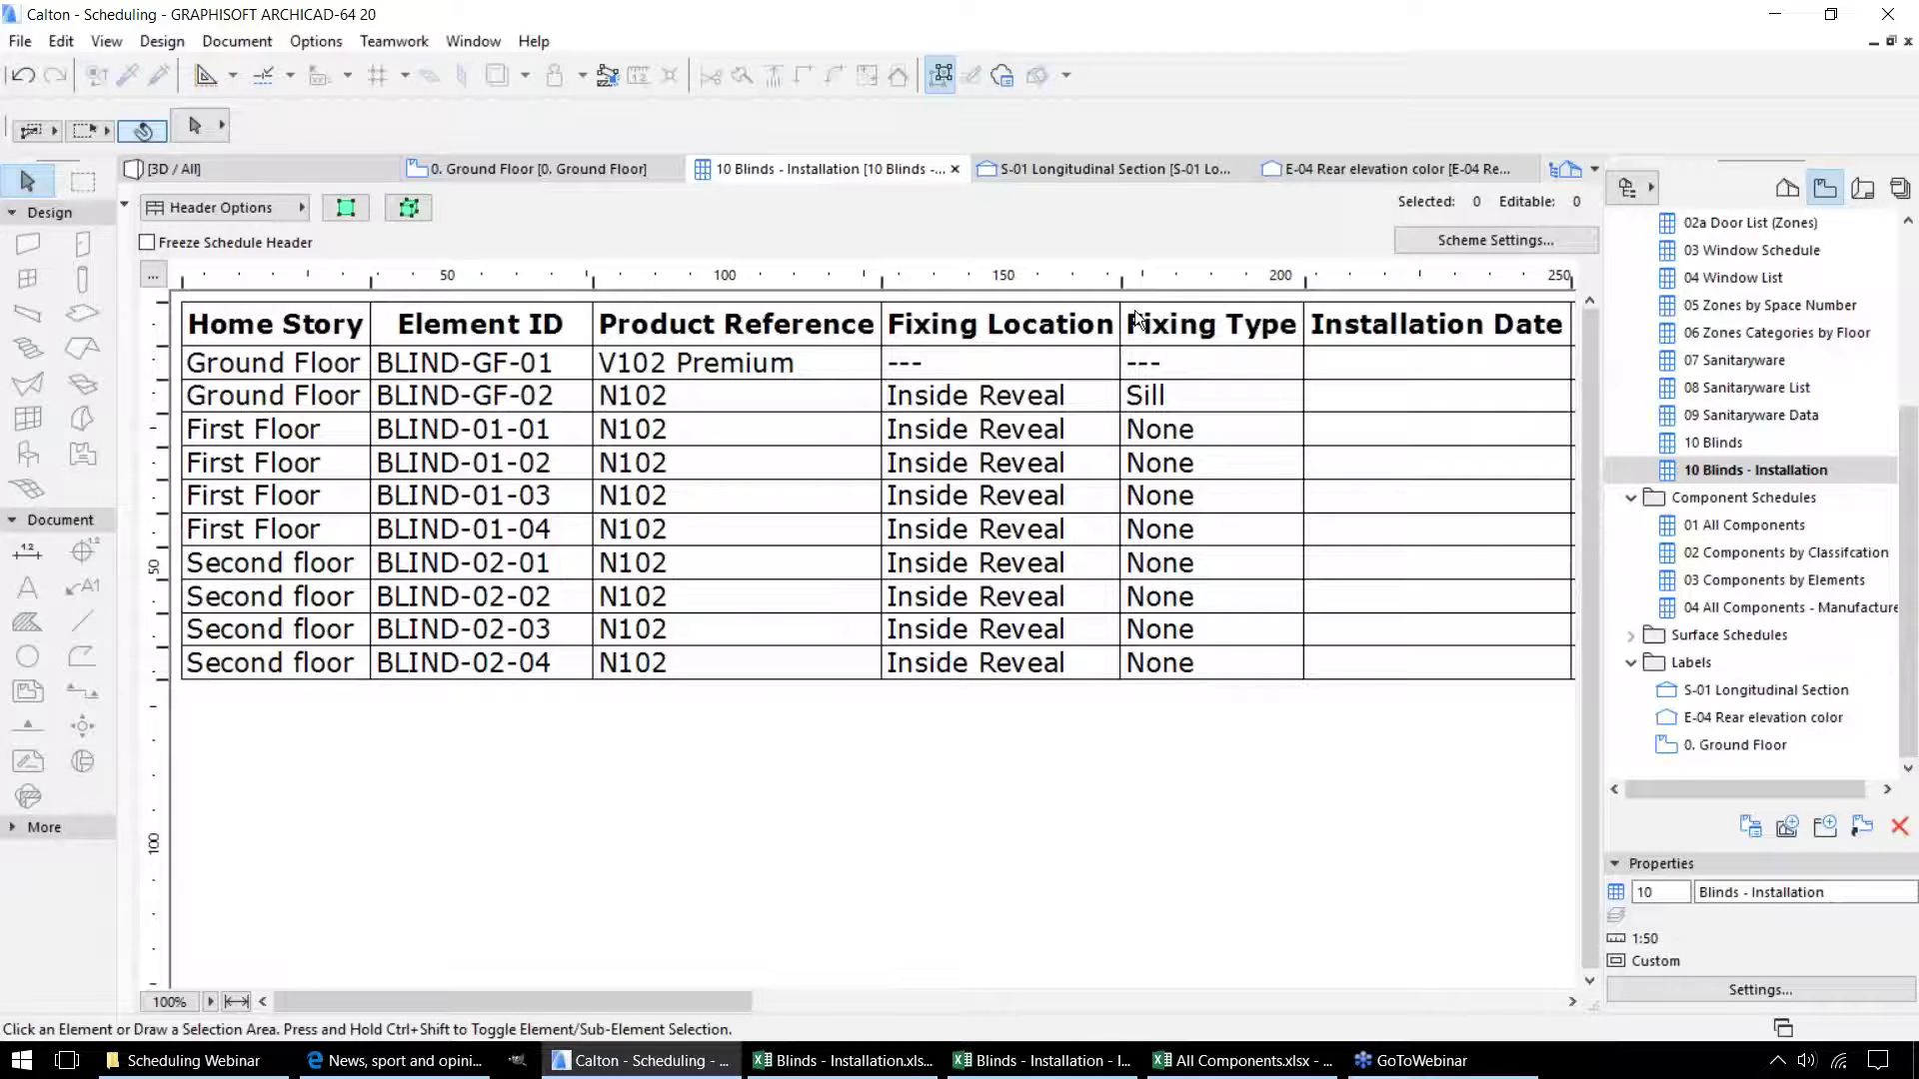
{"action": "left_click_drag", "start_coordinate": [638, 999], "coordinate": [966, 998]}
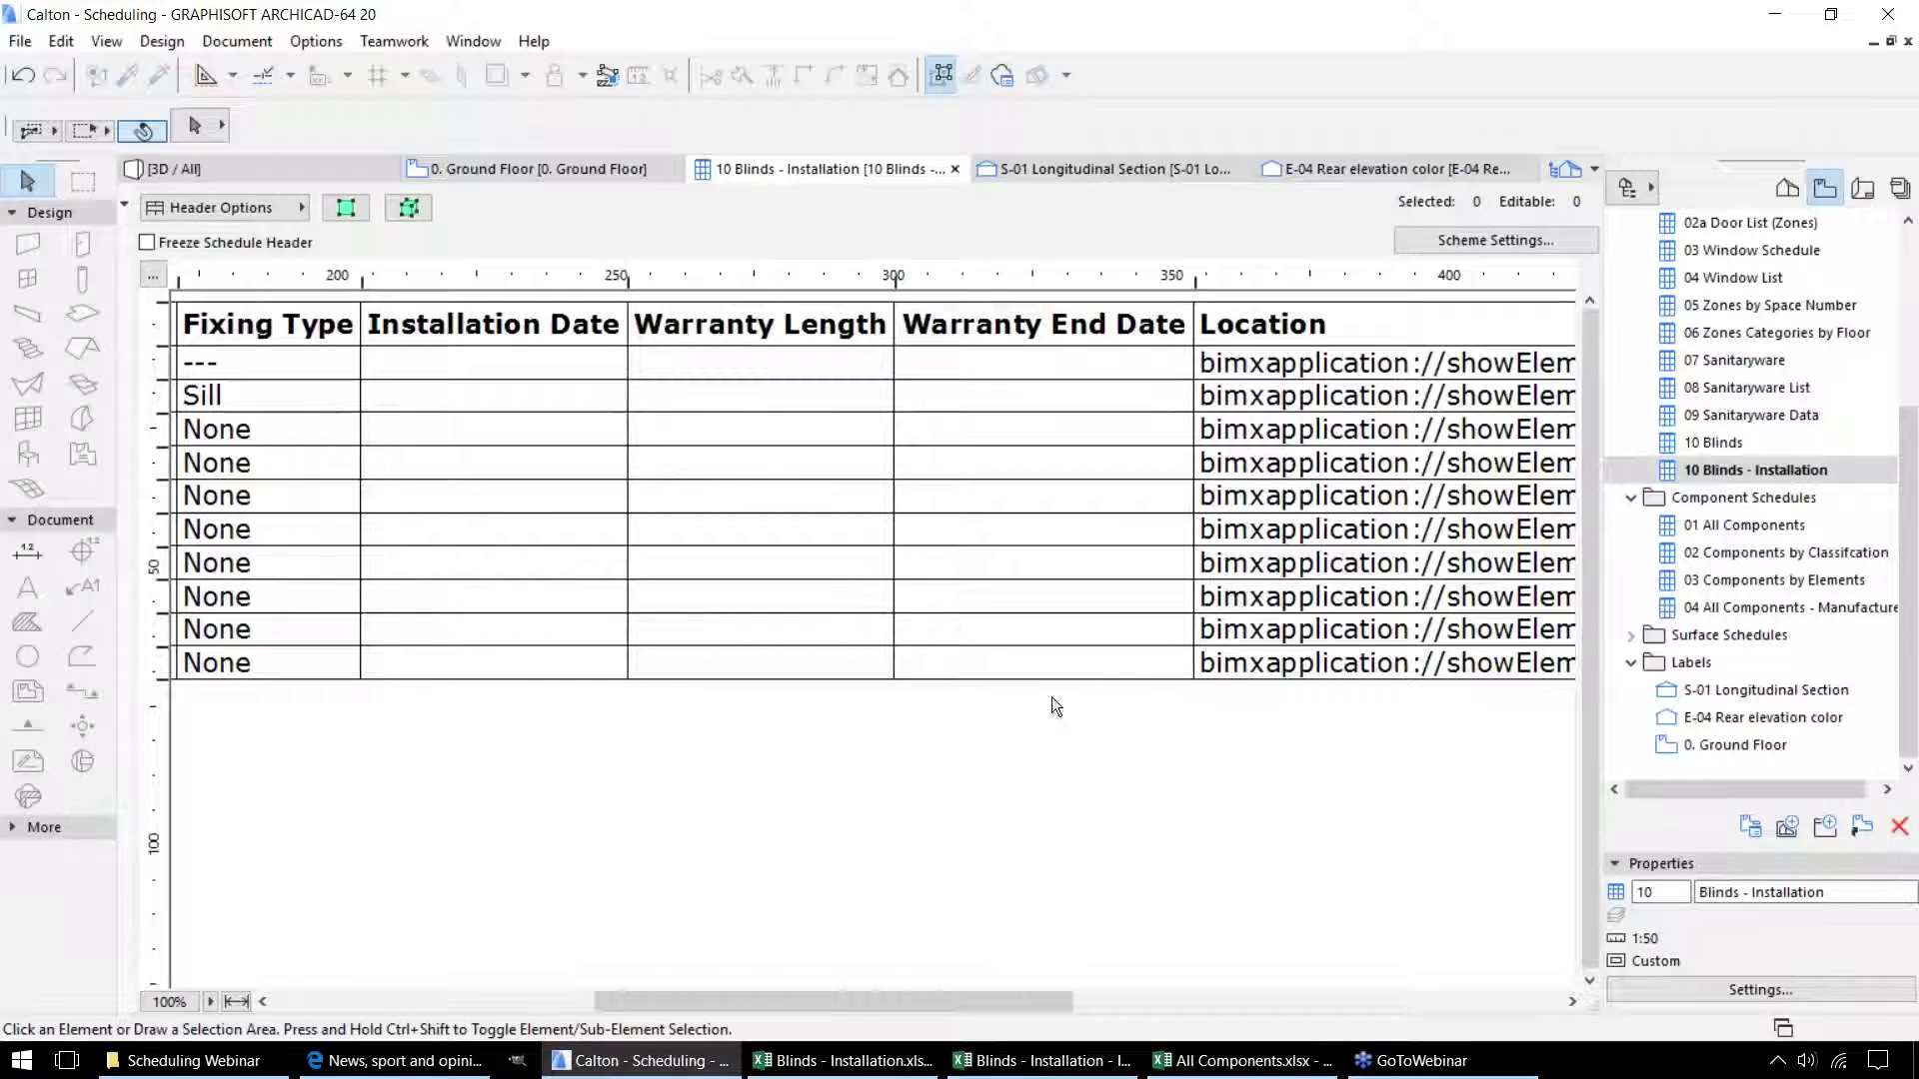
{"action": "left_click_drag", "start_coordinate": [856, 1004], "coordinate": [494, 1005]}
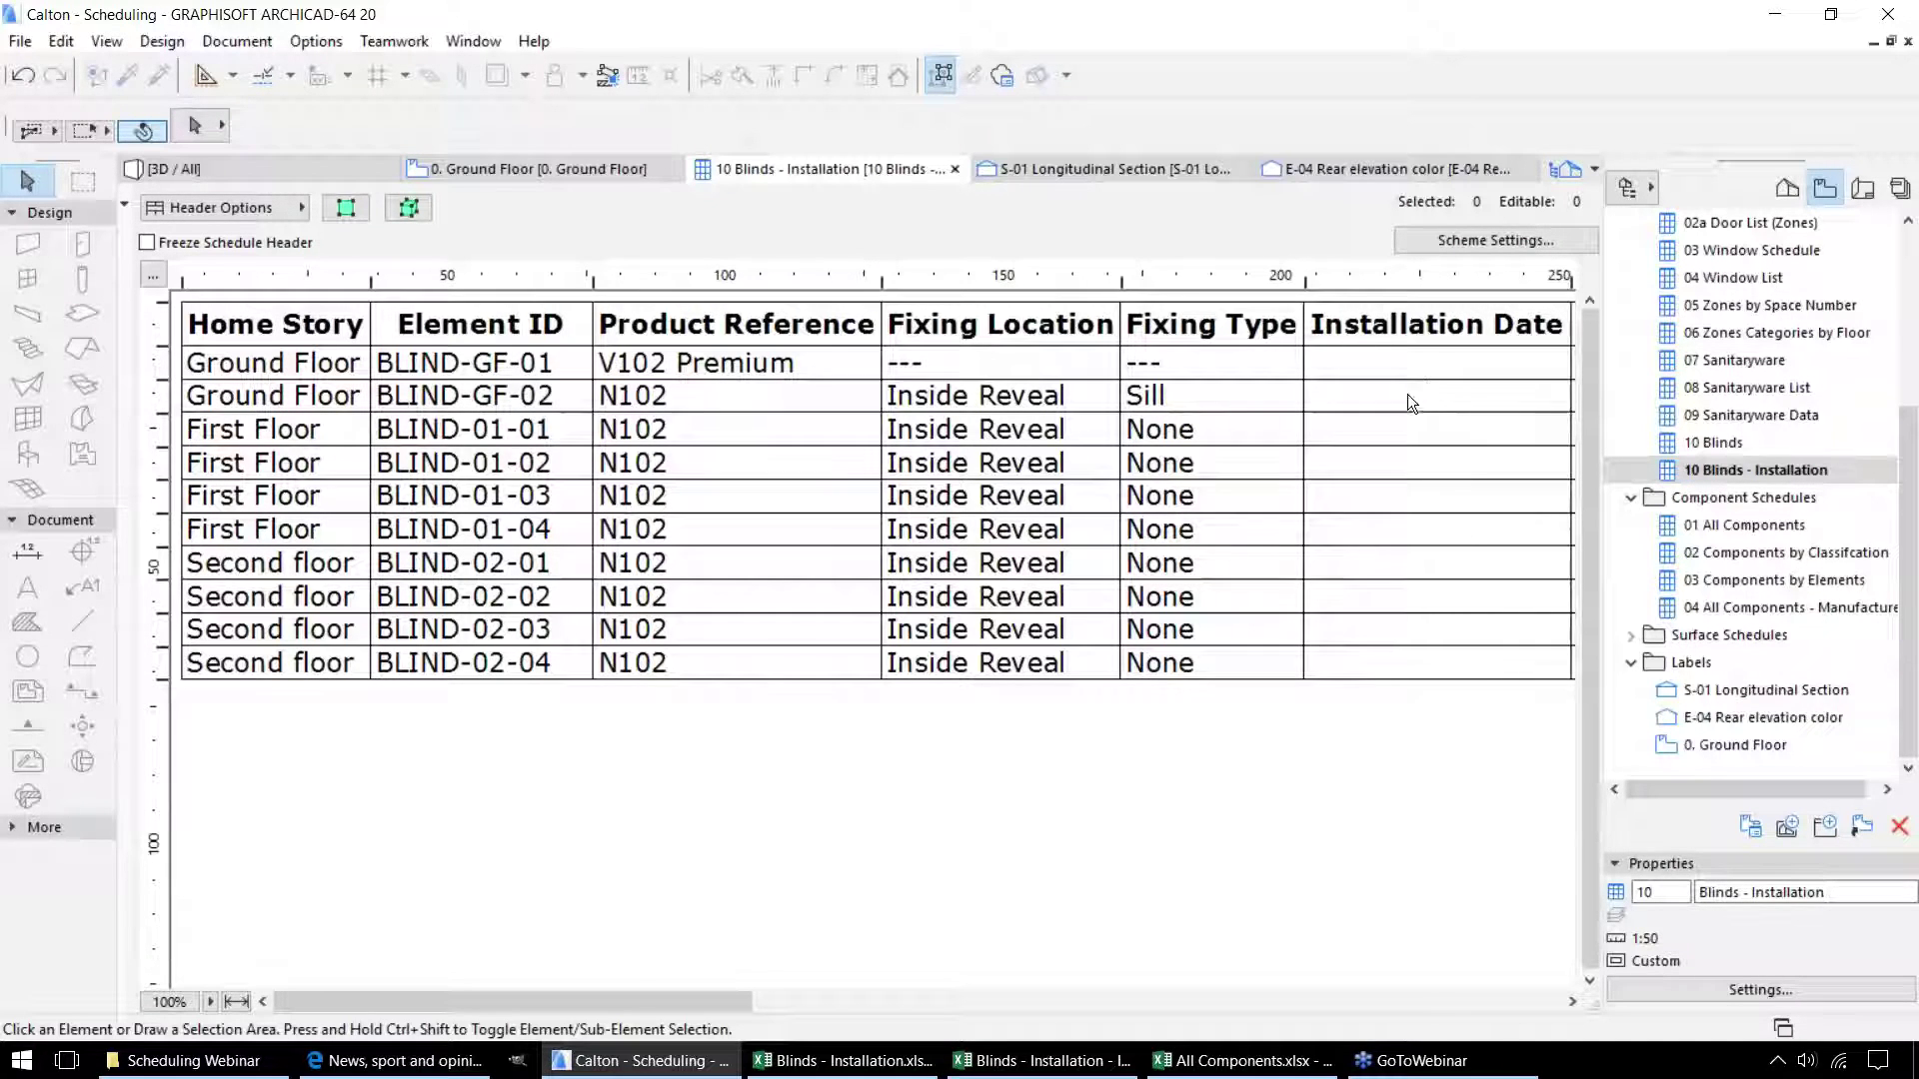
Export the schedule's property values to Blinds - Installation.xlsx and view the workbook in Excel.
{"action": "left_click", "coordinate": [22, 43]}
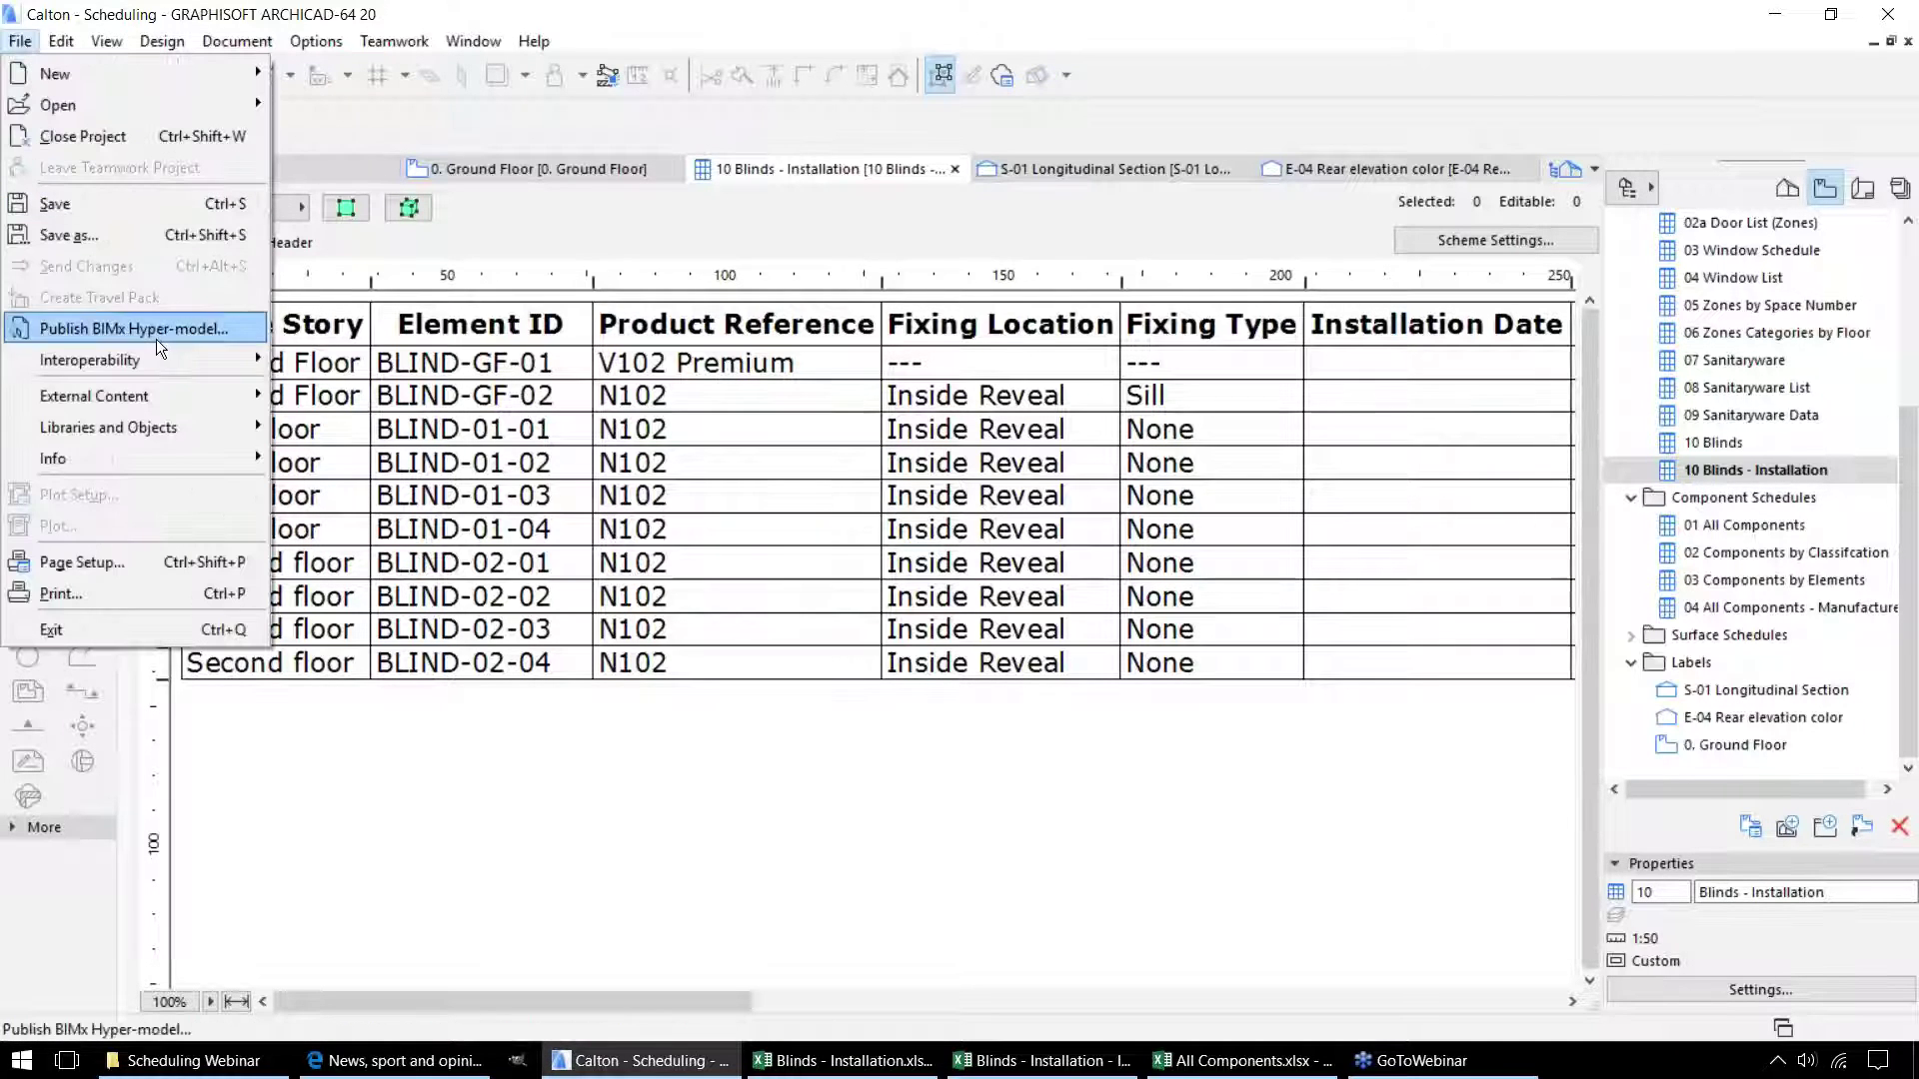
{"action": "mouse_move", "coordinate": [142, 358]}
{"action": "mouse_move", "coordinate": [434, 464]}
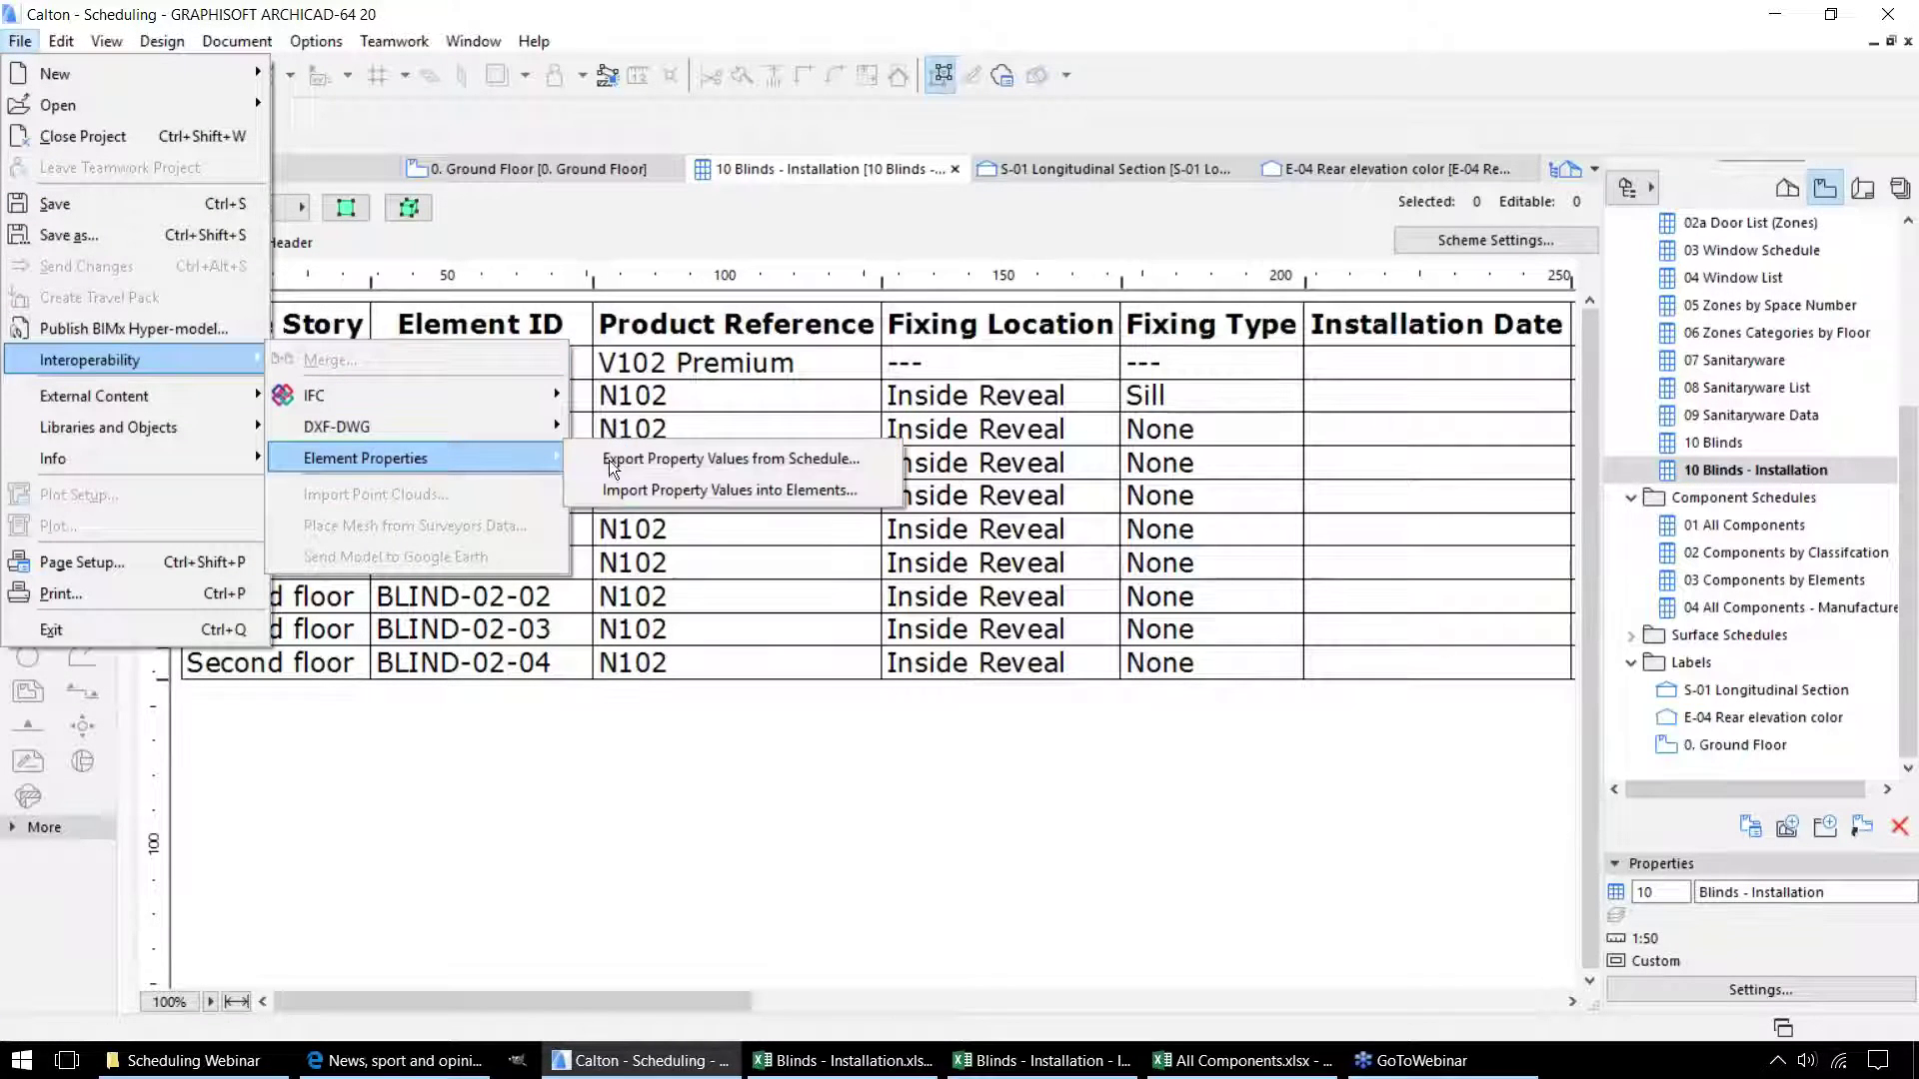
{"action": "left_click", "coordinate": [715, 453]}
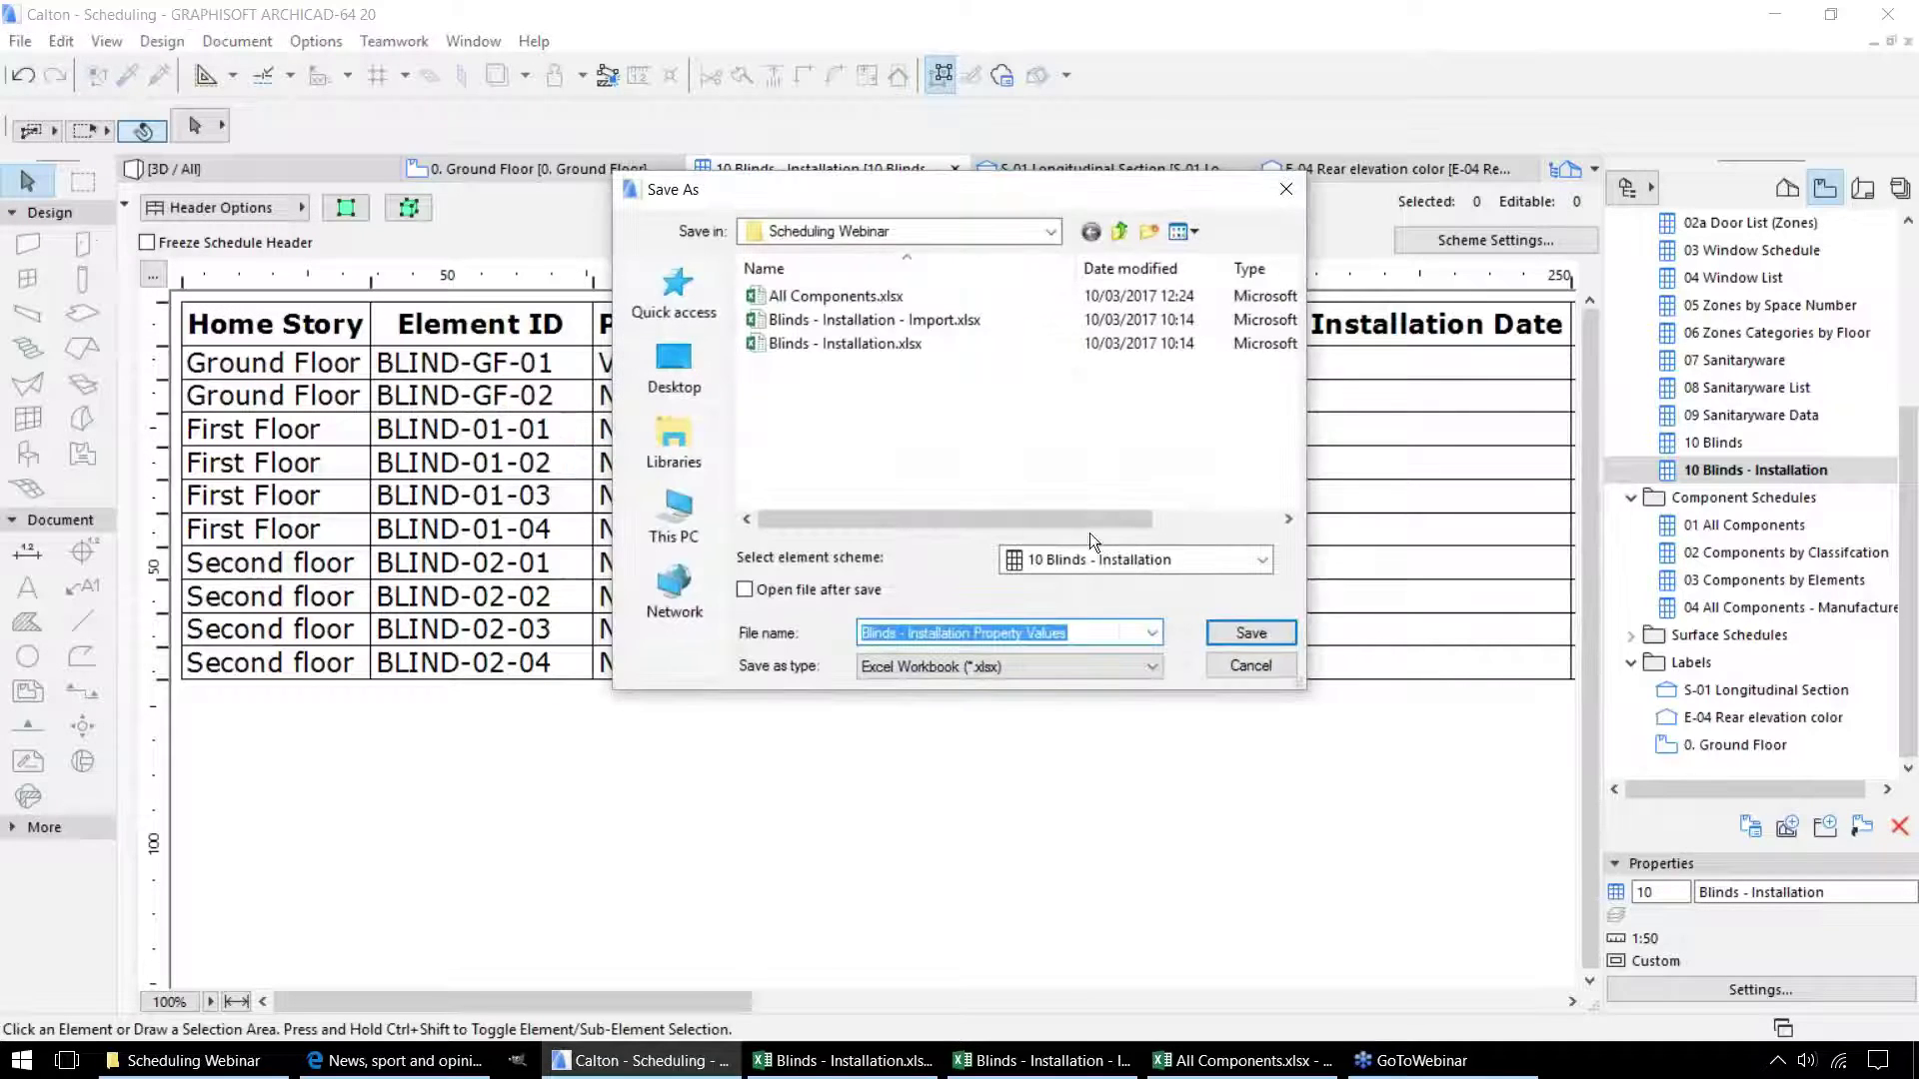
{"action": "left_click", "coordinate": [1251, 633]}
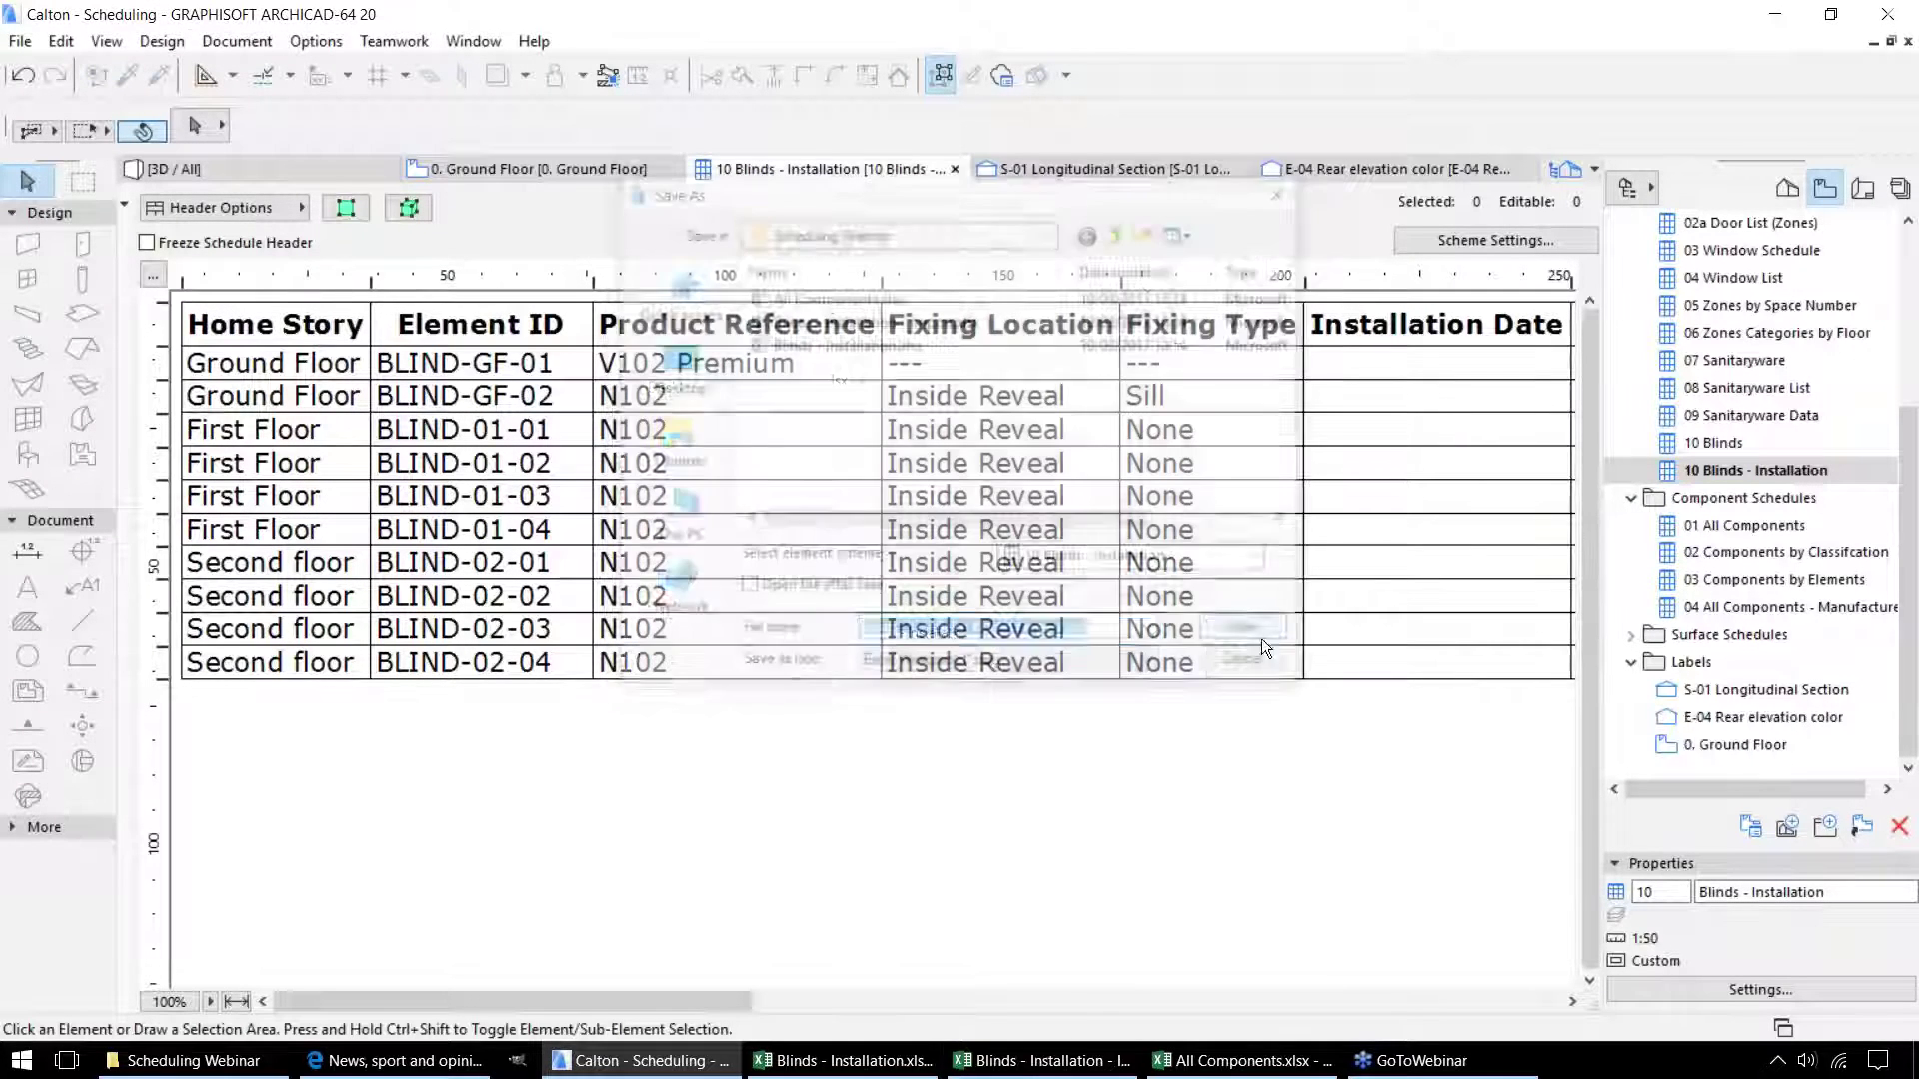
{"action": "left_click", "coordinate": [843, 1061]}
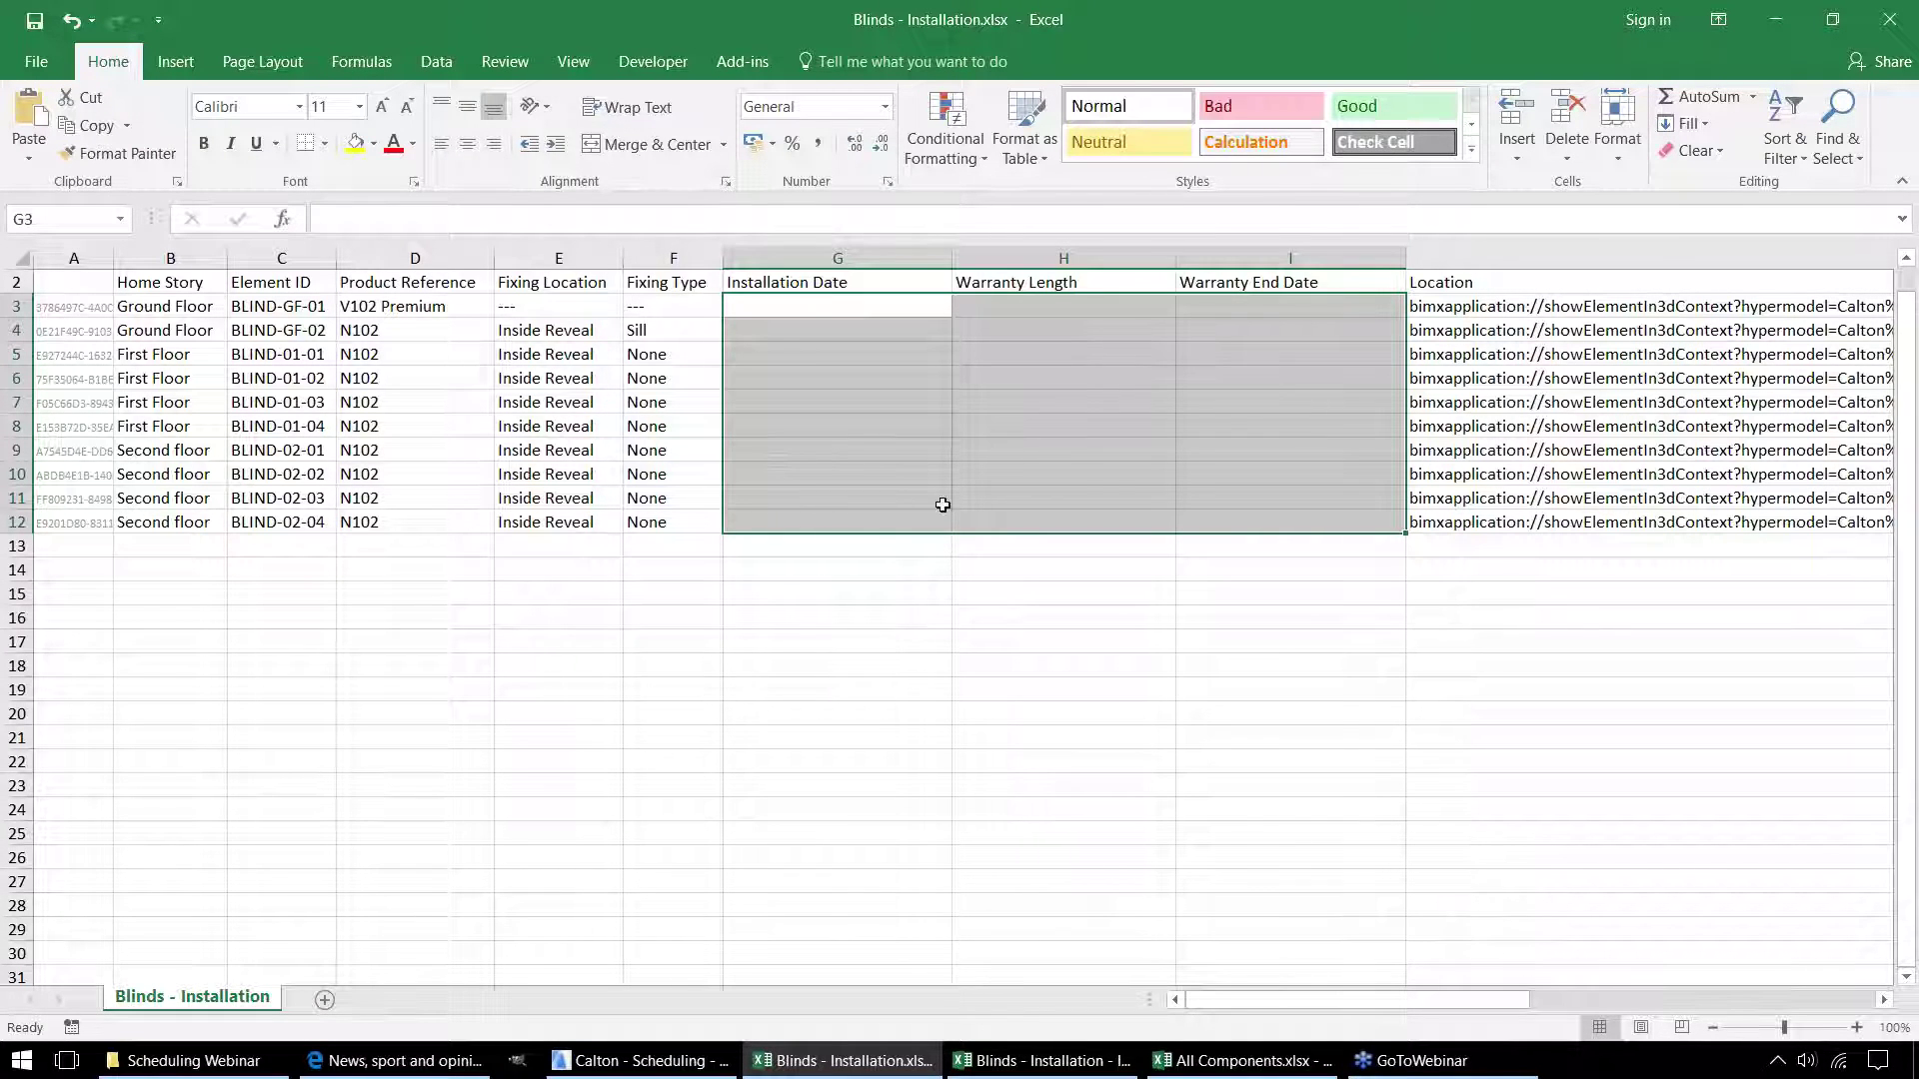
Check the Import workbook's 29/09/2016 installation dates and 5 Years warranties, then return to ARCHICAD.
{"action": "left_click", "coordinate": [1002, 1065]}
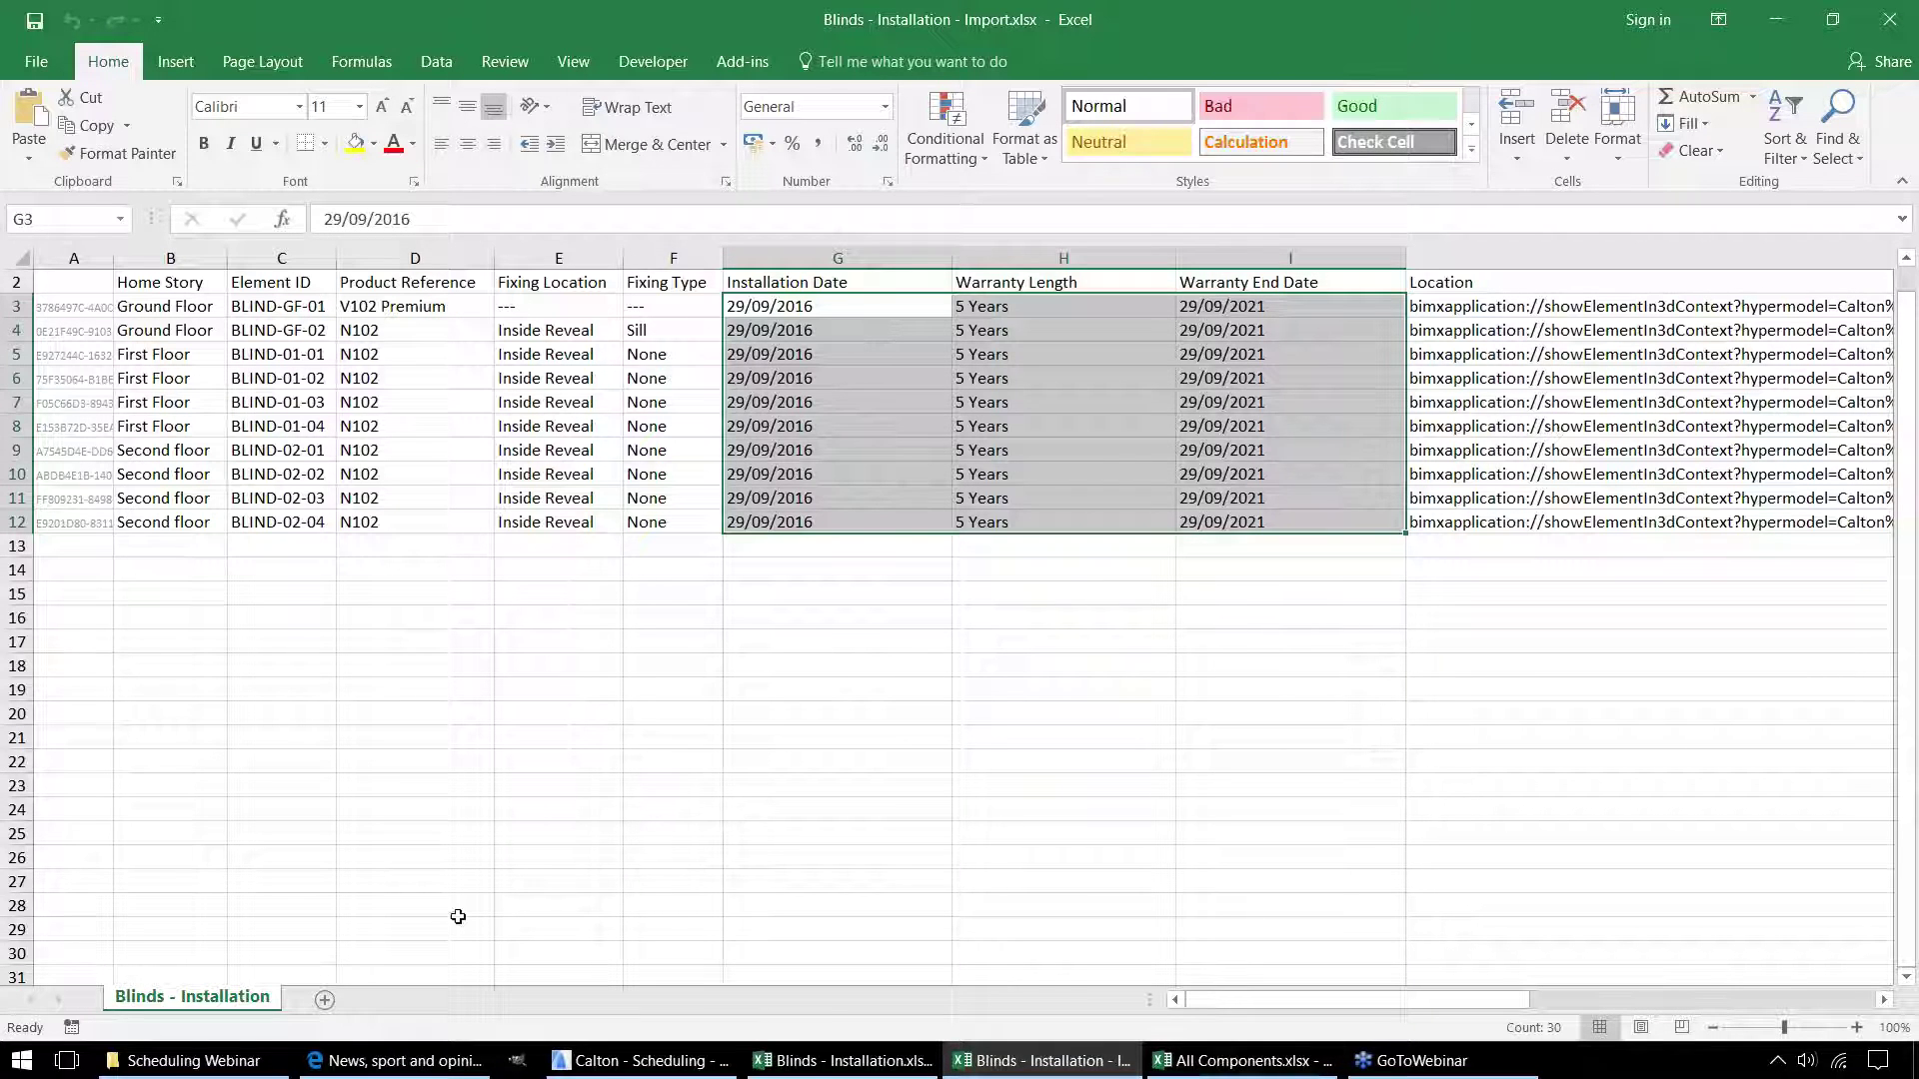
{"action": "left_click", "coordinate": [640, 1065]}
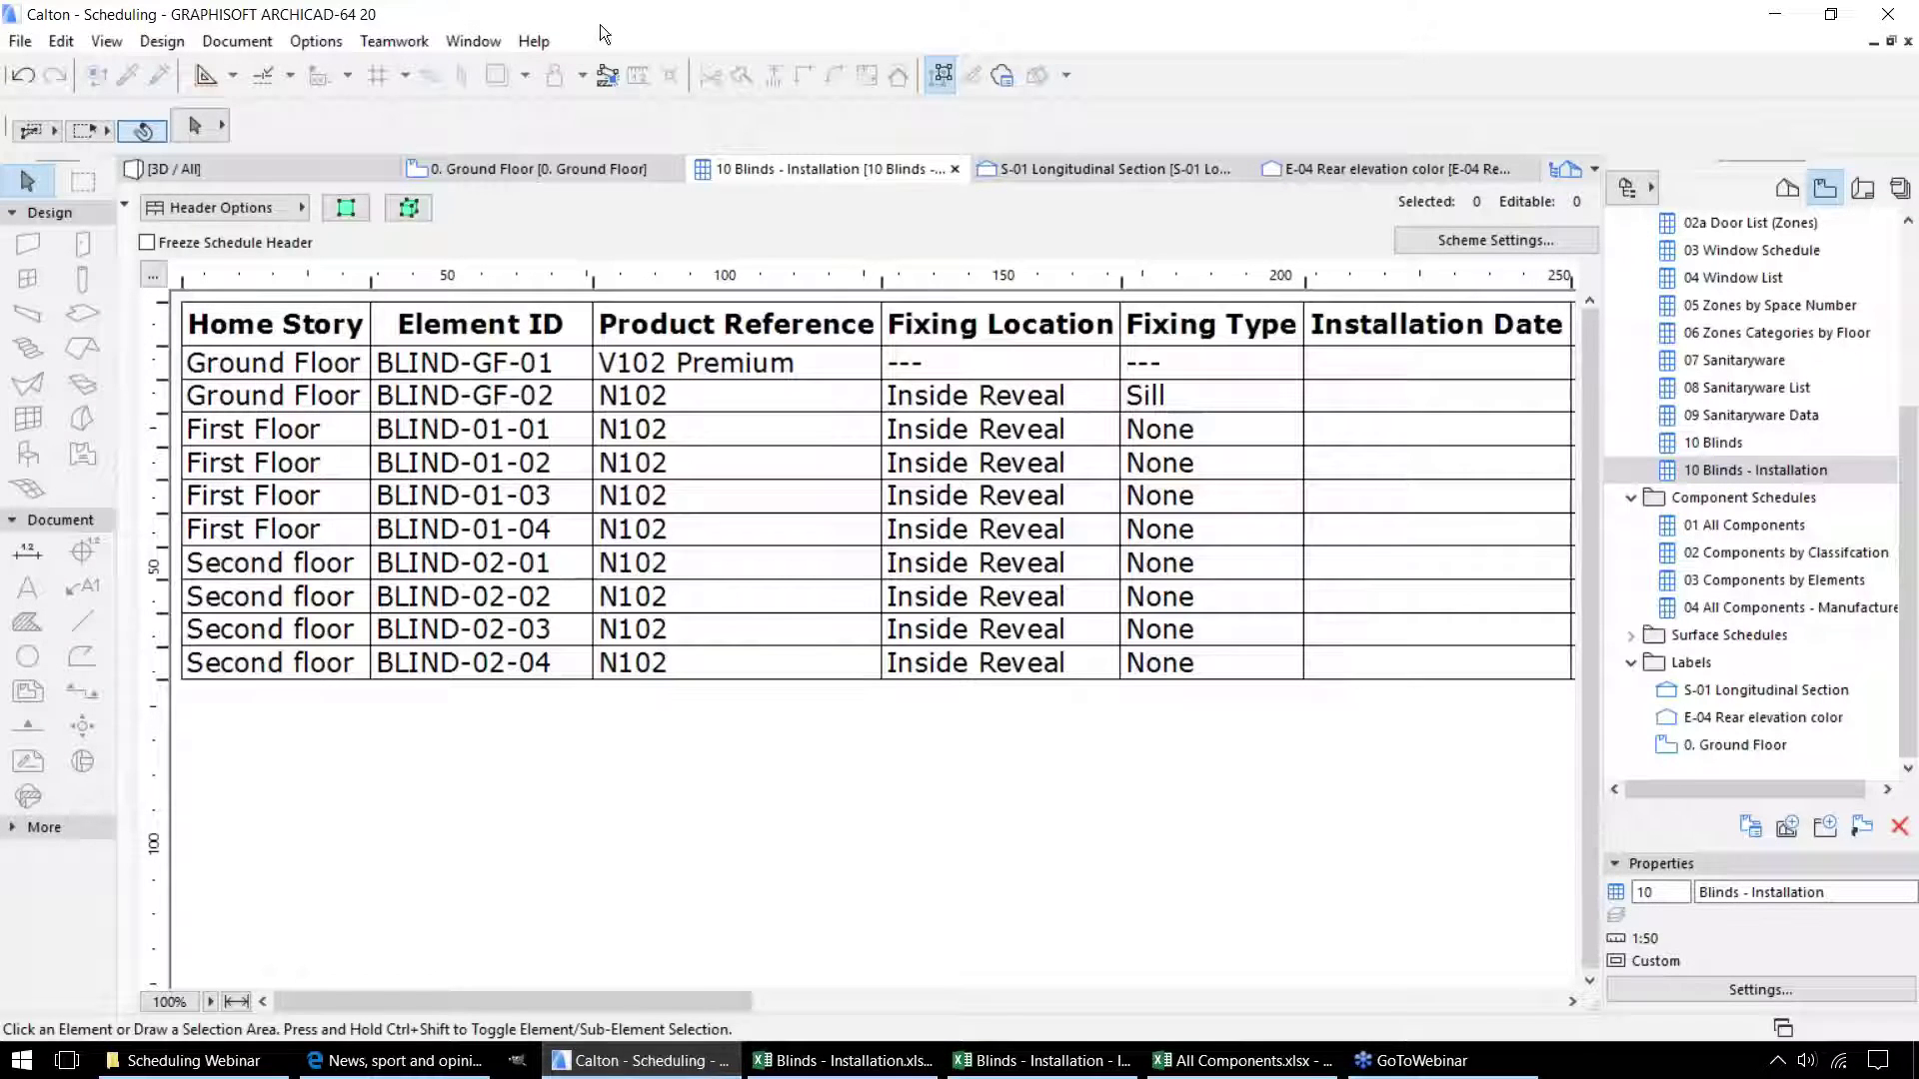
Import installation date, warranty length and end date from Blinds - Installation - Import.xlsx into the blinds.
{"action": "left_click", "coordinate": [20, 41]}
{"action": "mouse_move", "coordinate": [146, 358]}
{"action": "mouse_move", "coordinate": [450, 459]}
{"action": "left_click", "coordinate": [682, 491]}
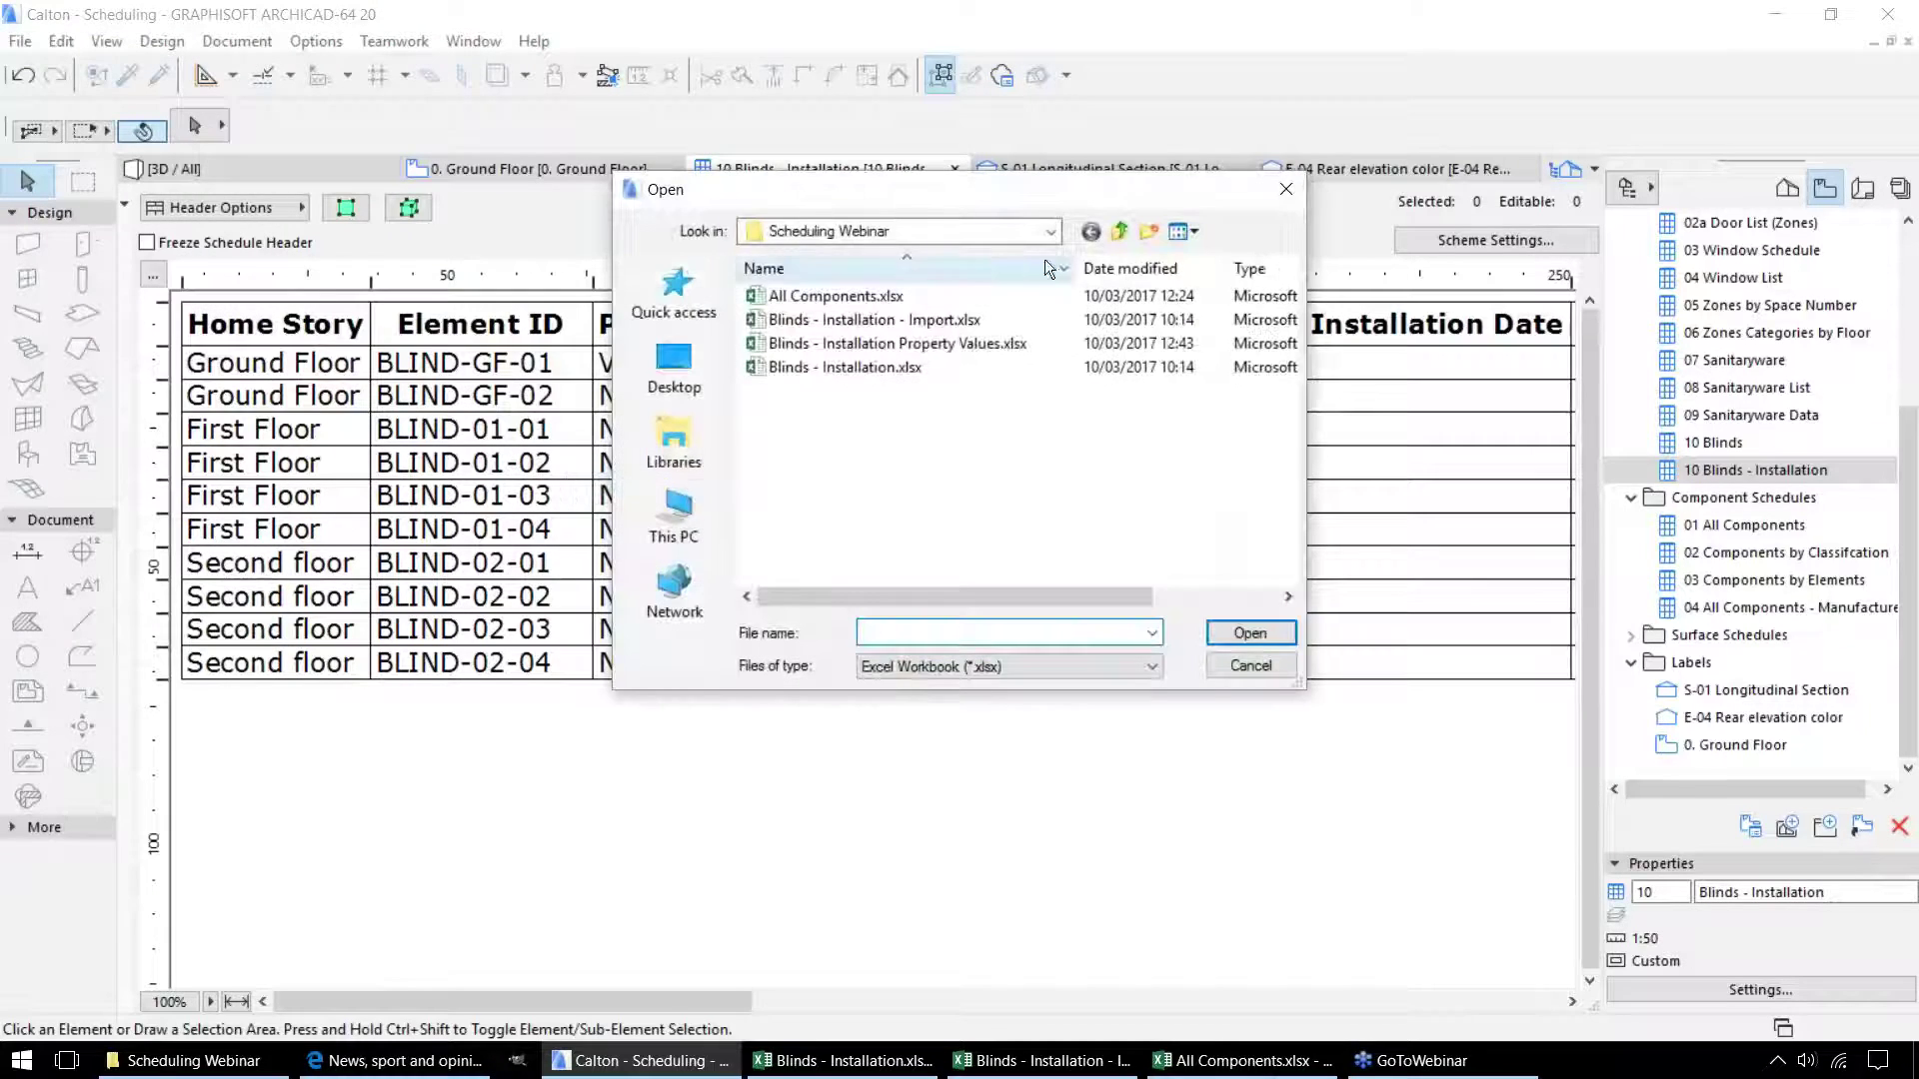
{"action": "left_click", "coordinate": [945, 318]}
{"action": "left_click", "coordinate": [1242, 641]}
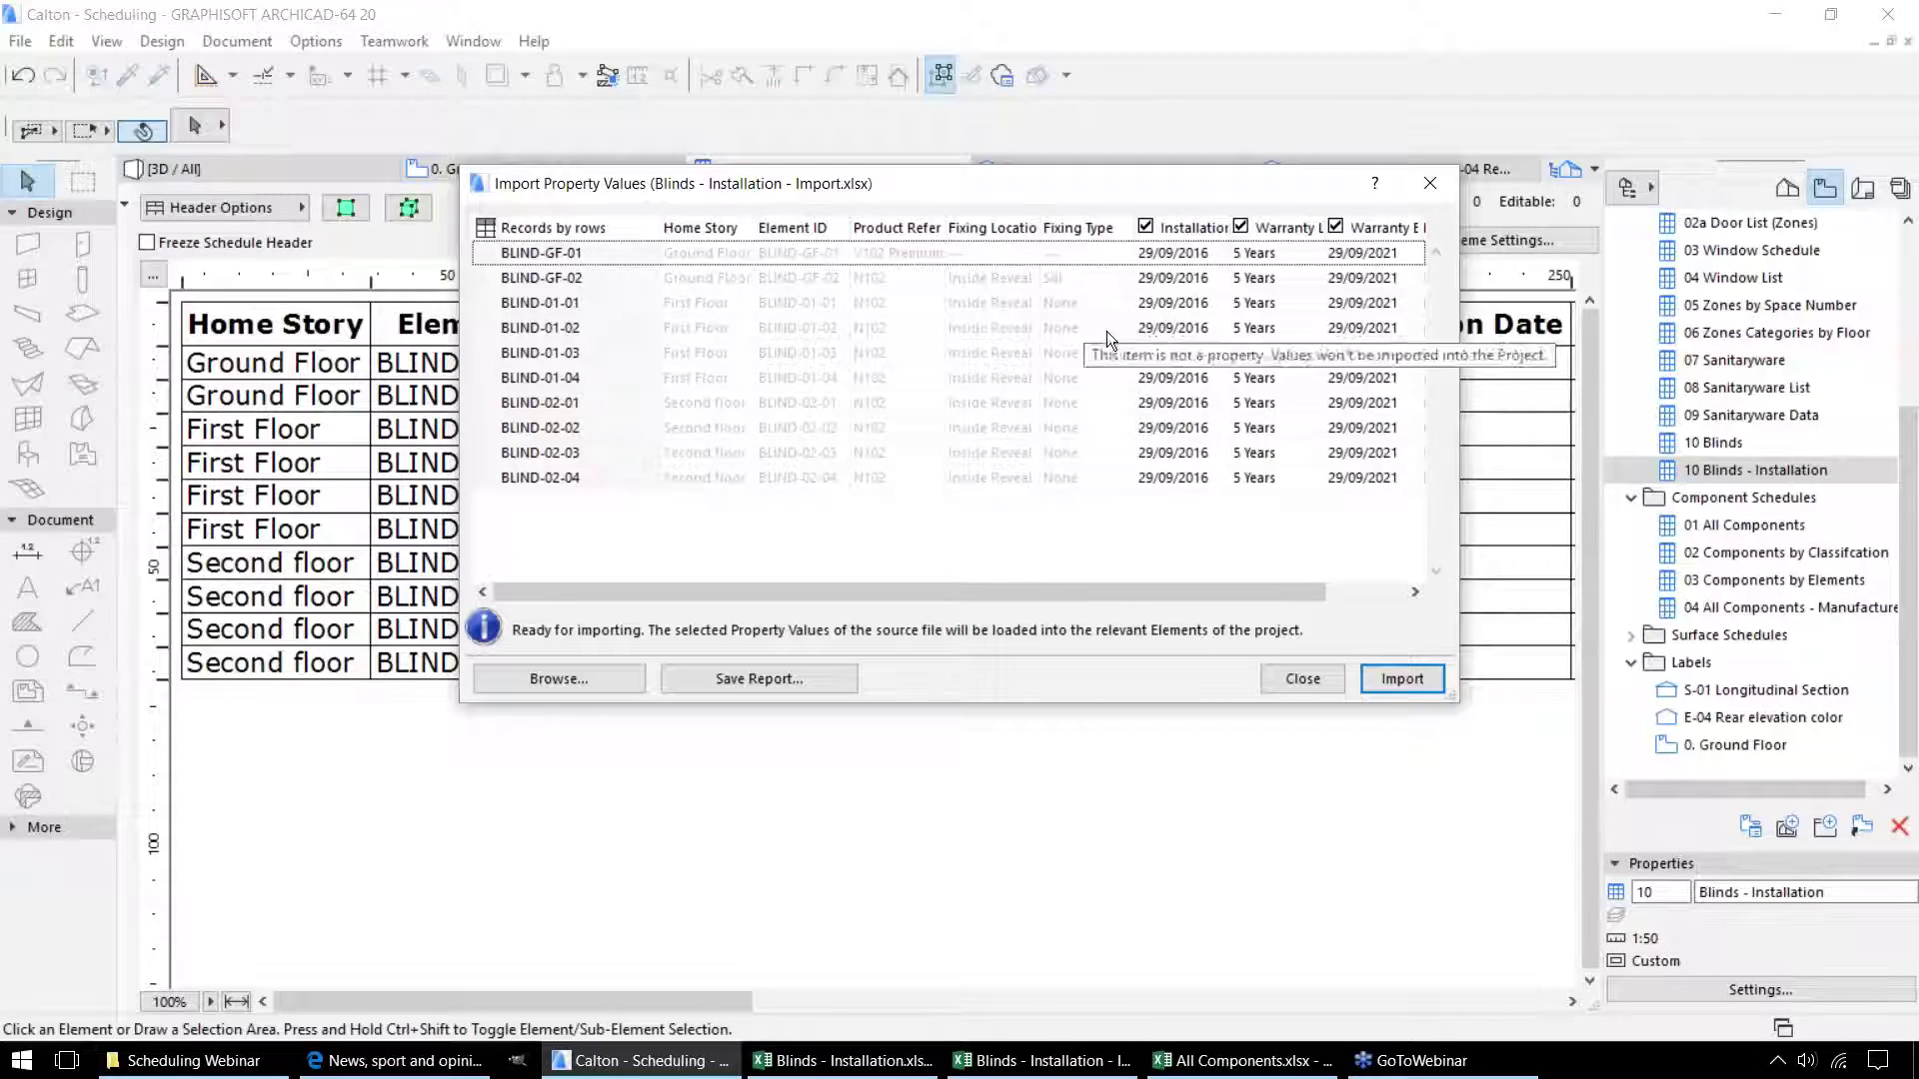
{"action": "left_click_drag", "start_coordinate": [1197, 596], "coordinate": [1276, 597]}
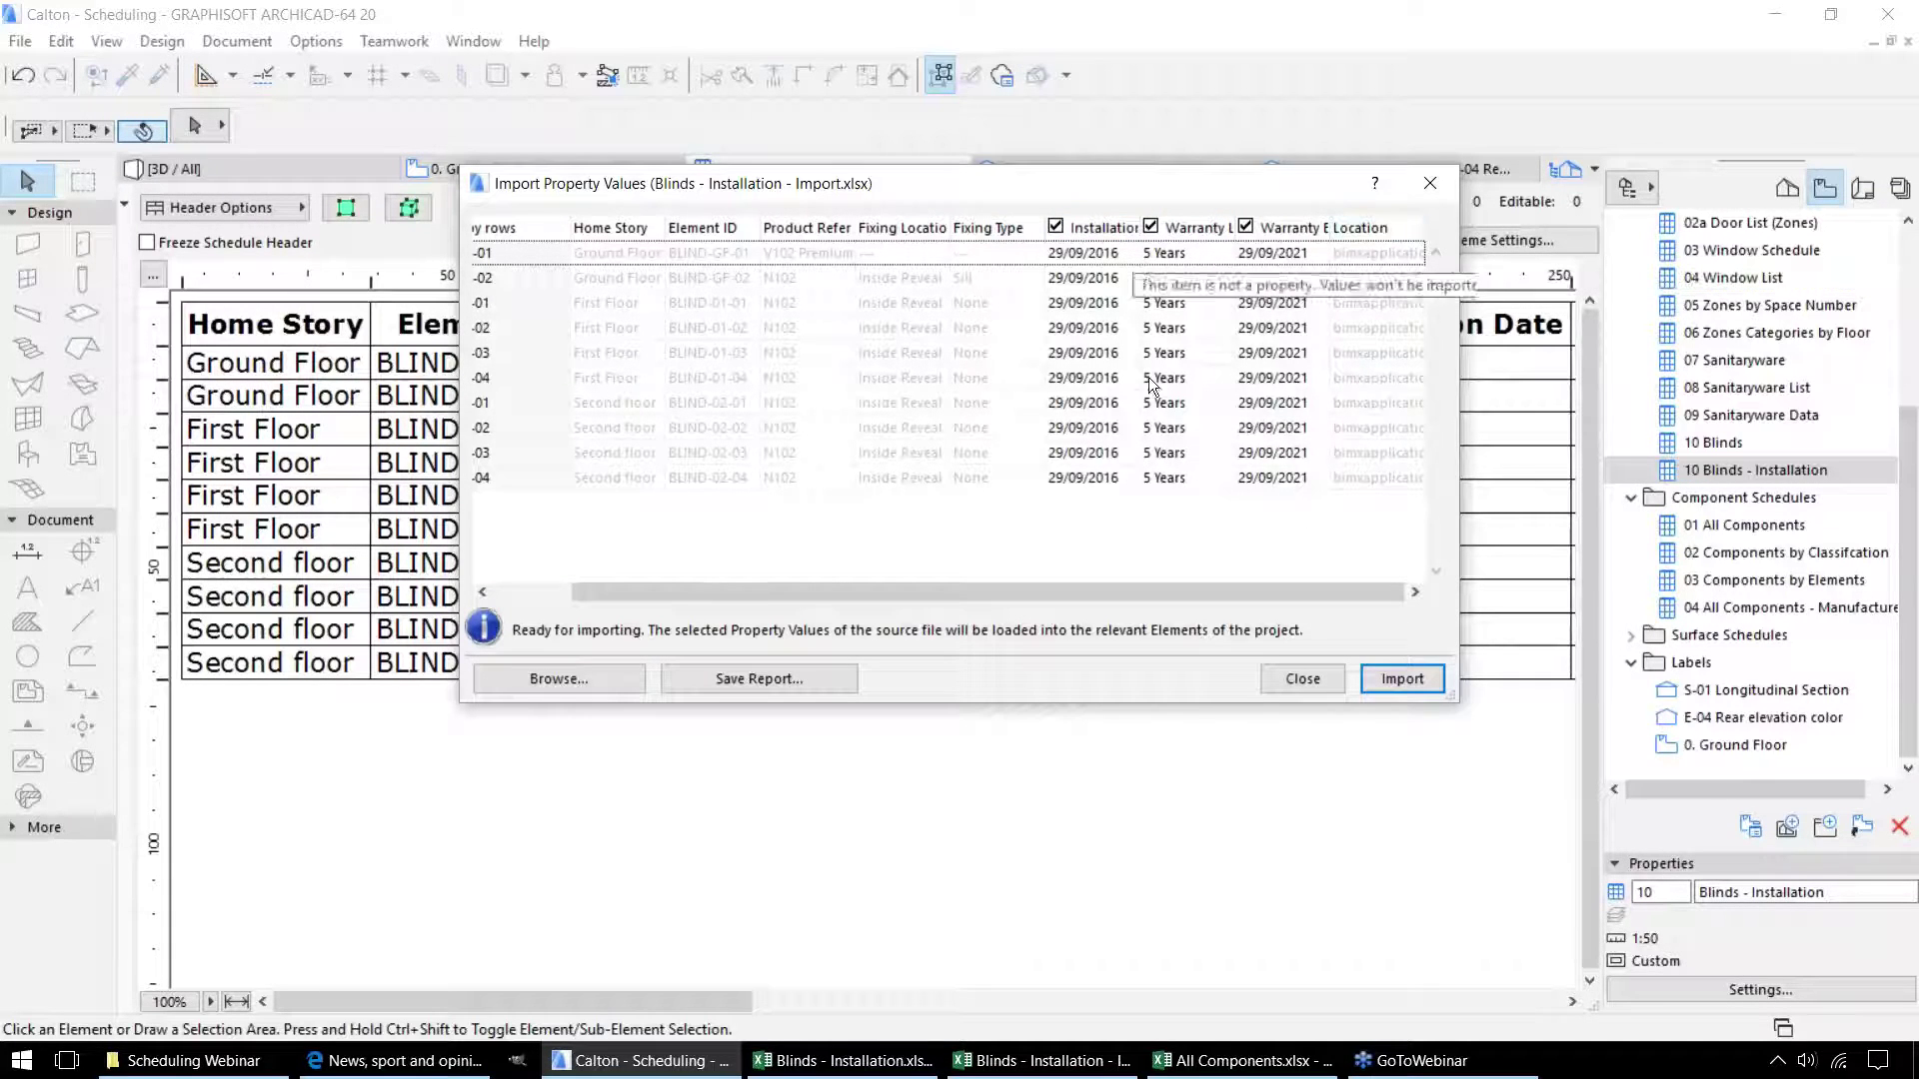
{"action": "left_click_drag", "start_coordinate": [1130, 178], "coordinate": [898, 234]}
{"action": "left_click", "coordinate": [1165, 746]}
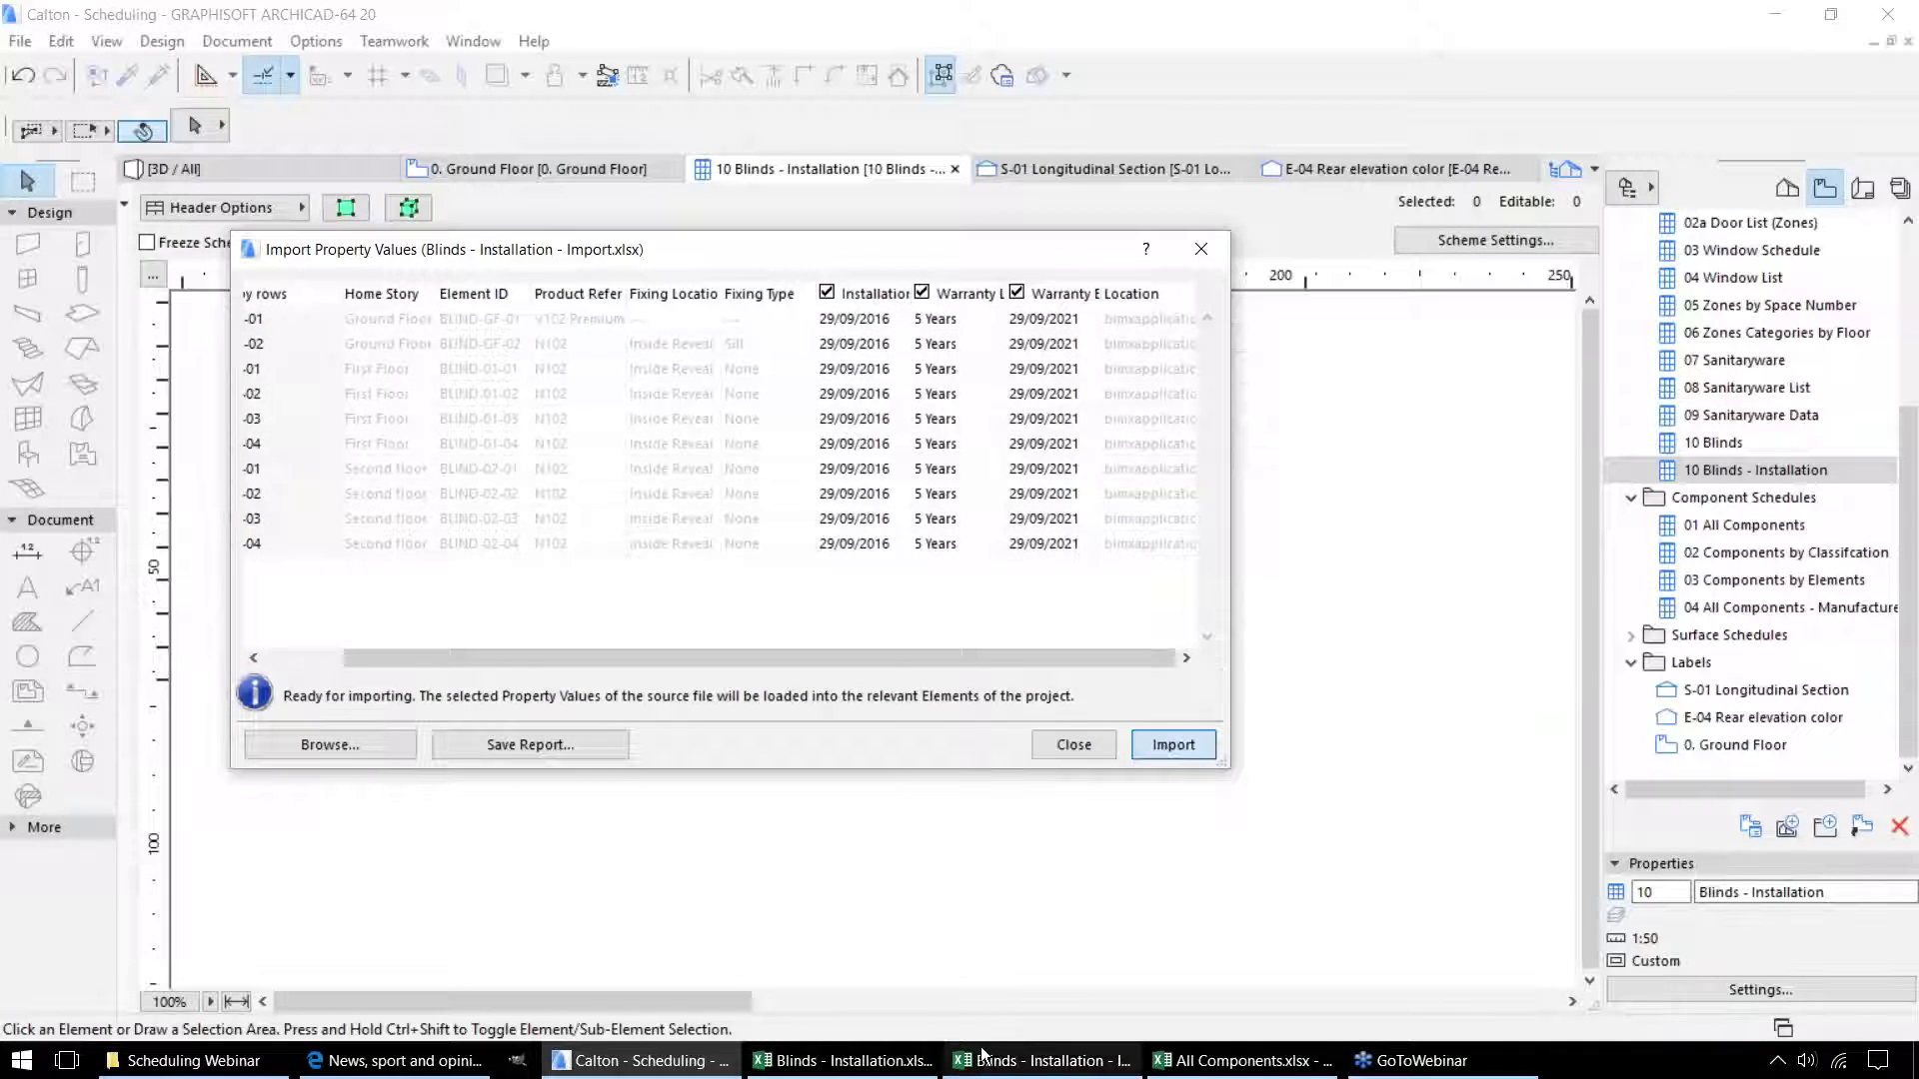
Dismiss the import message and scroll the Blinds - Installation schedule to the Warranty End Date and Location columns.
{"action": "left_click", "coordinate": [1095, 414]}
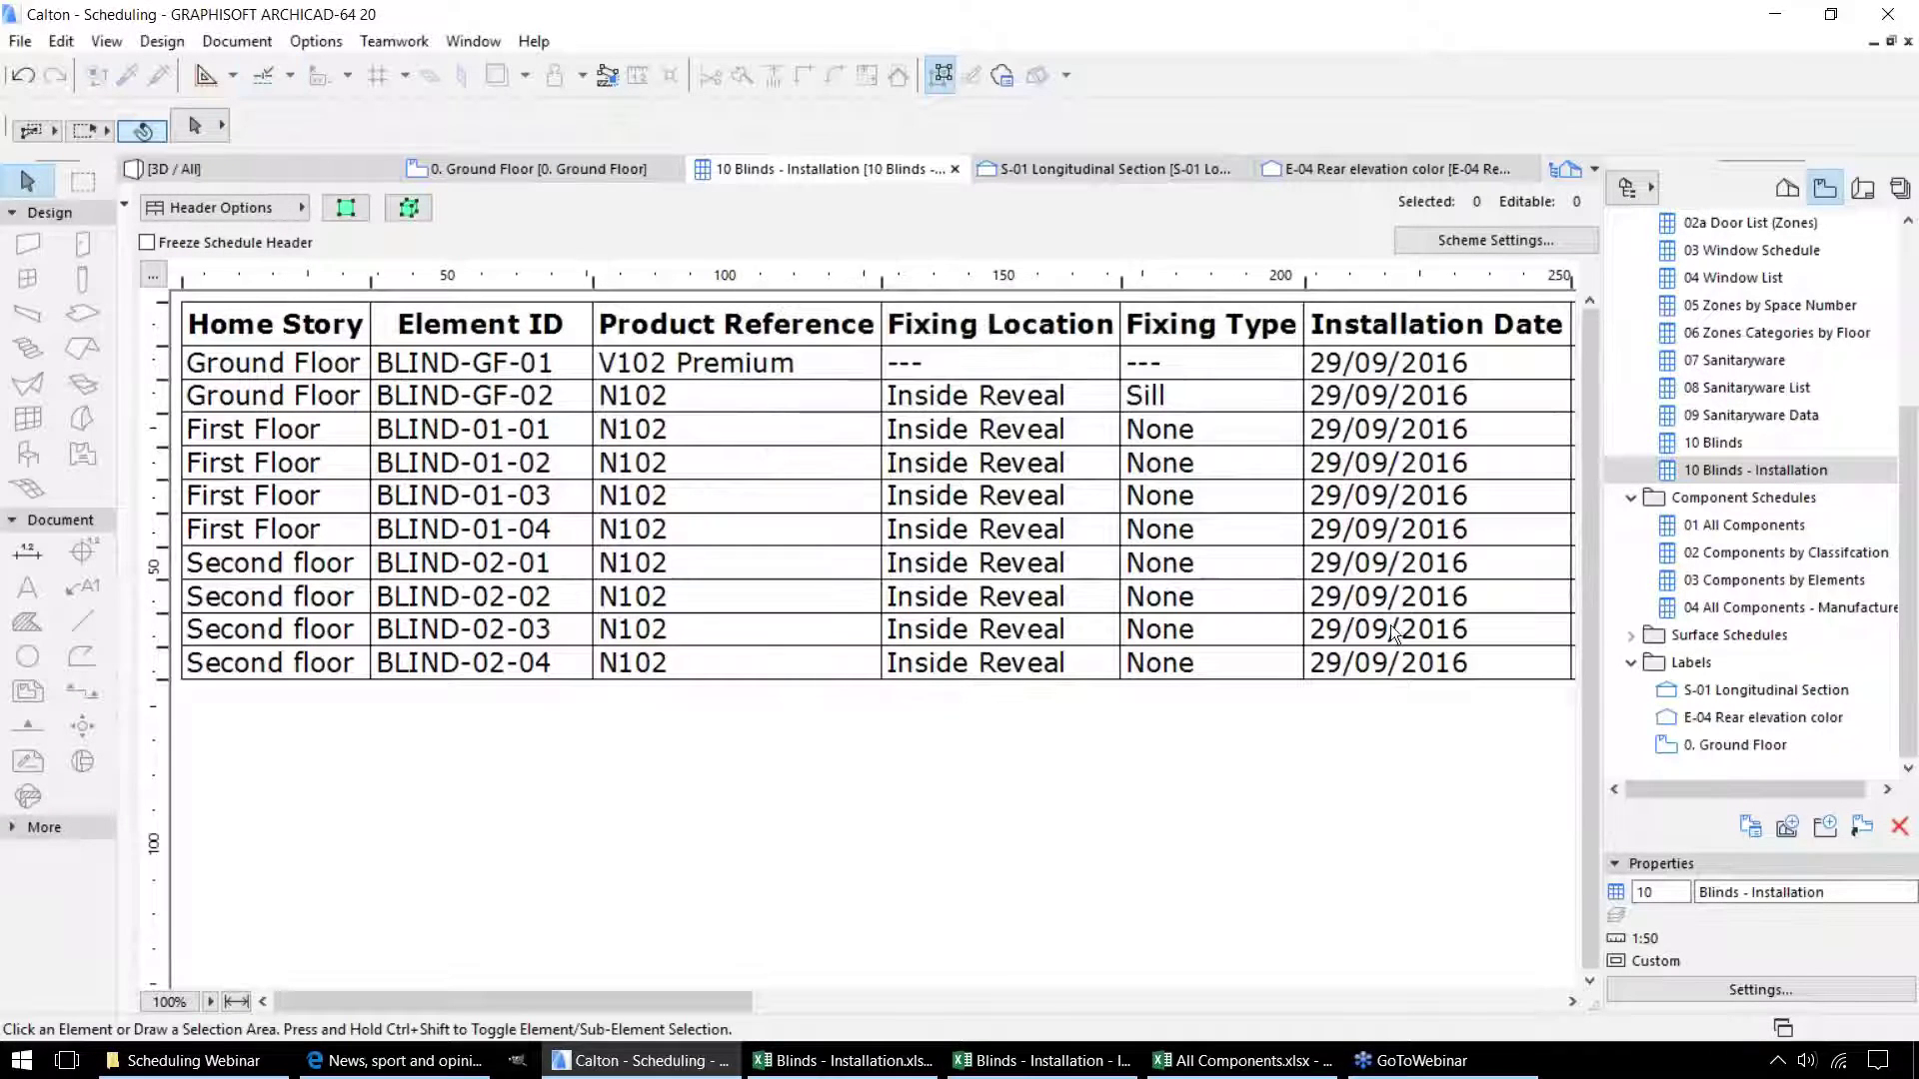
{"action": "left_click_drag", "start_coordinate": [700, 998], "coordinate": [1156, 1012]}
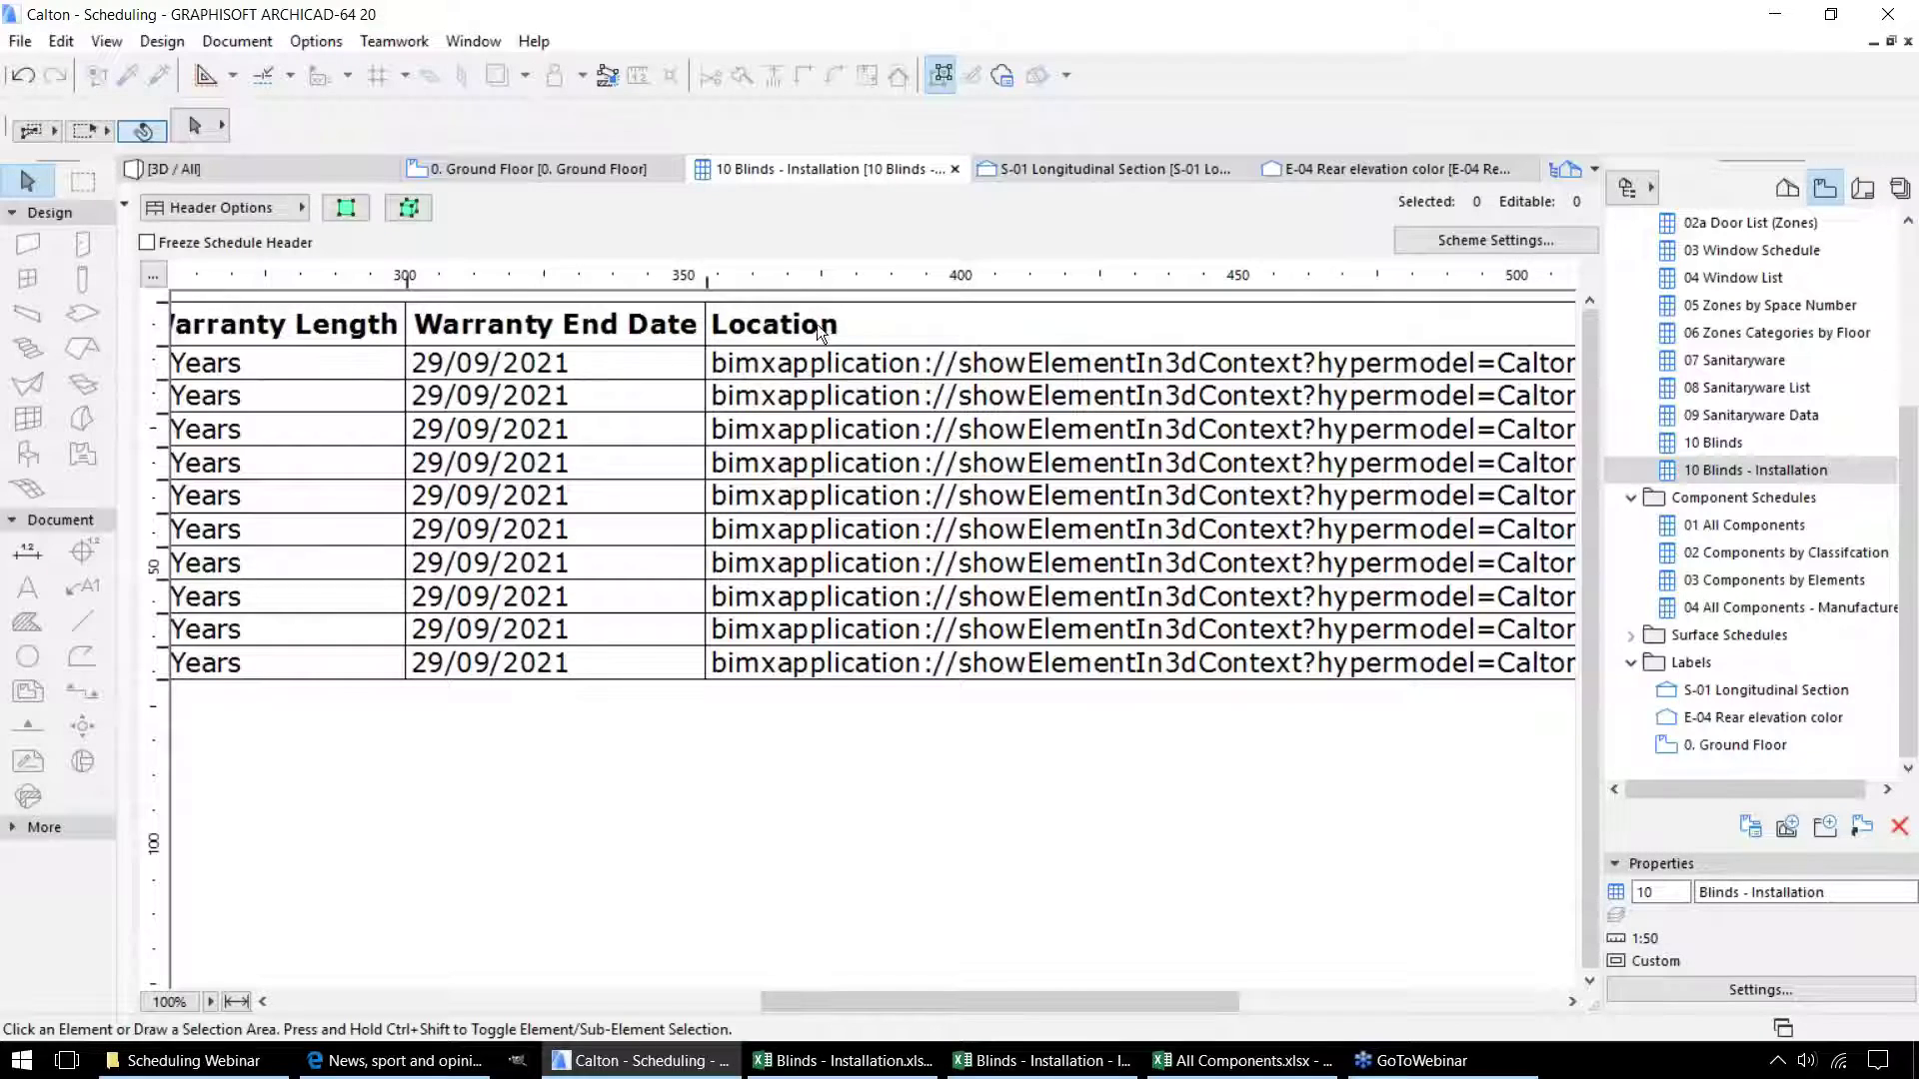
{"action": "scroll", "coordinate": [1796, 427], "scroll_direction": "up", "scroll_amount": 1}
{"action": "scroll", "coordinate": [1796, 428], "scroll_direction": "up", "scroll_amount": 2}
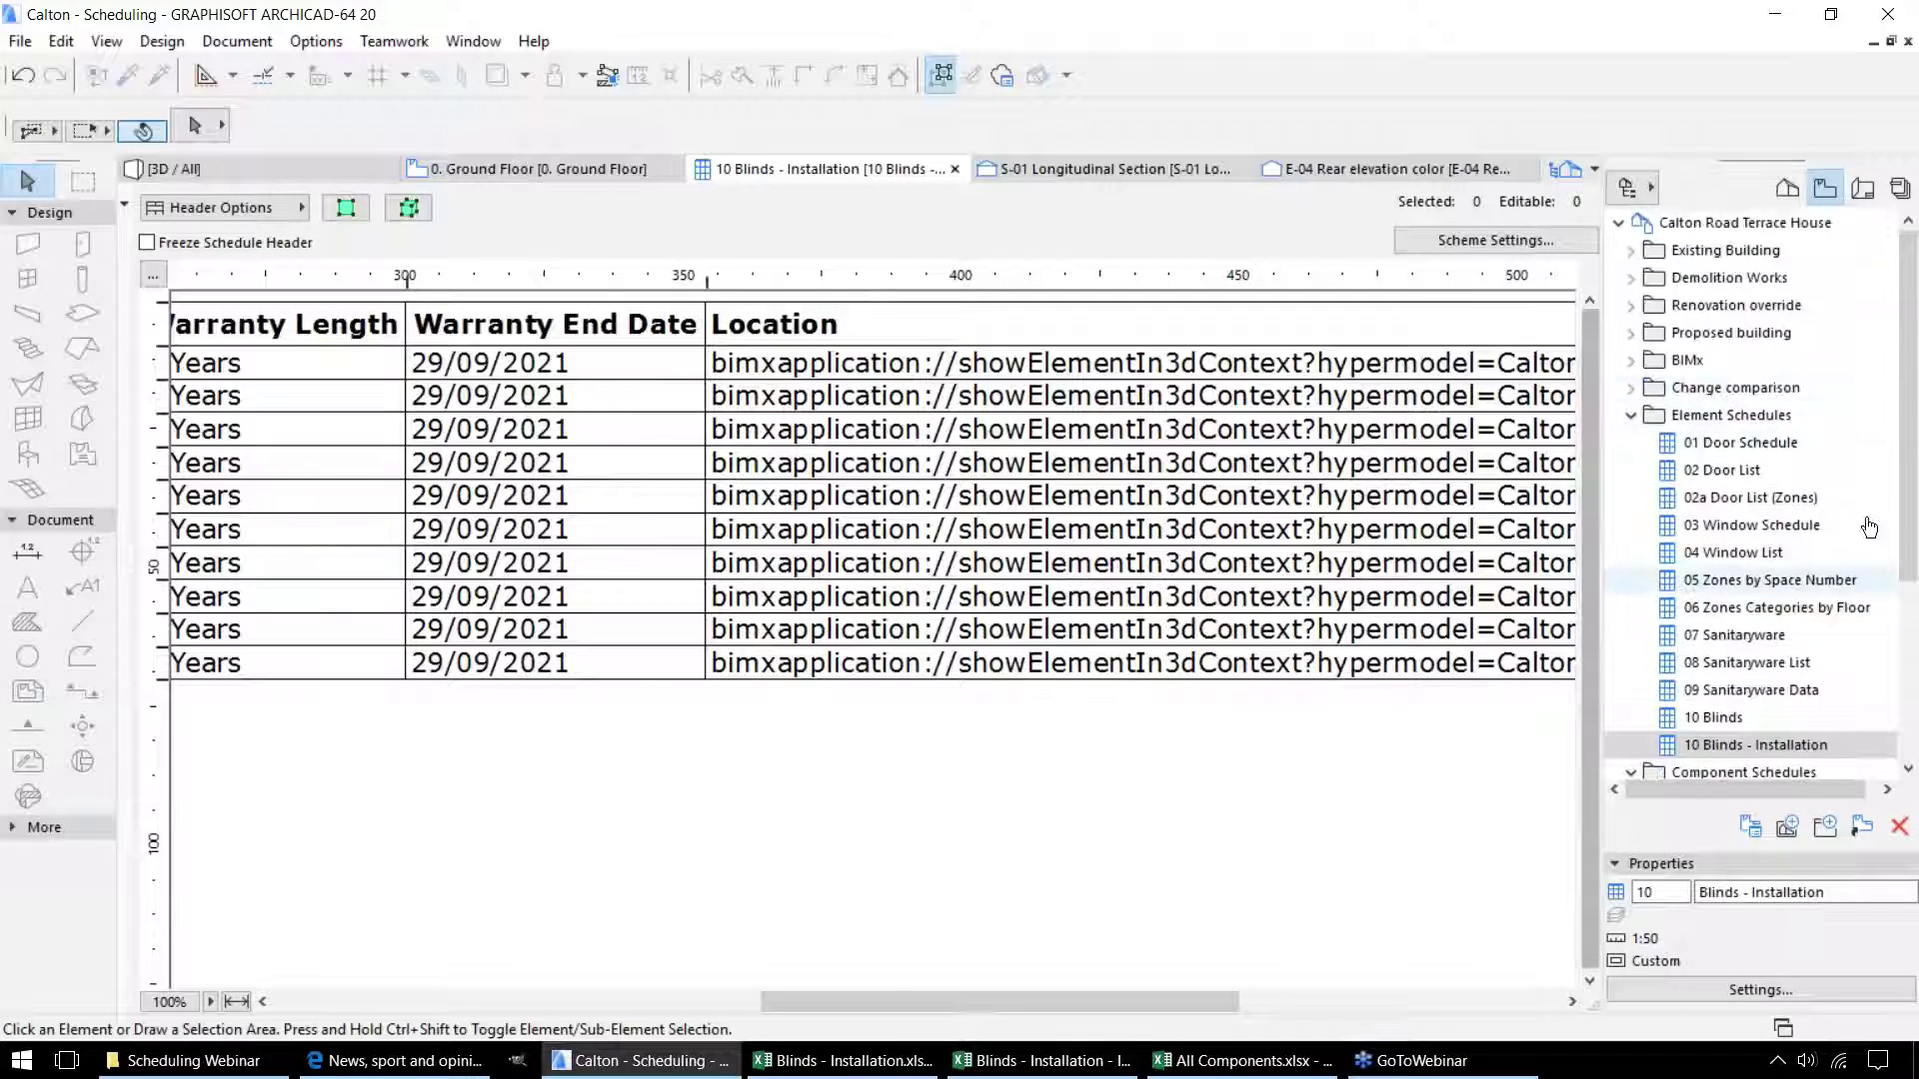
{"action": "scroll", "coordinate": [1914, 450], "scroll_direction": "down", "scroll_amount": 2}
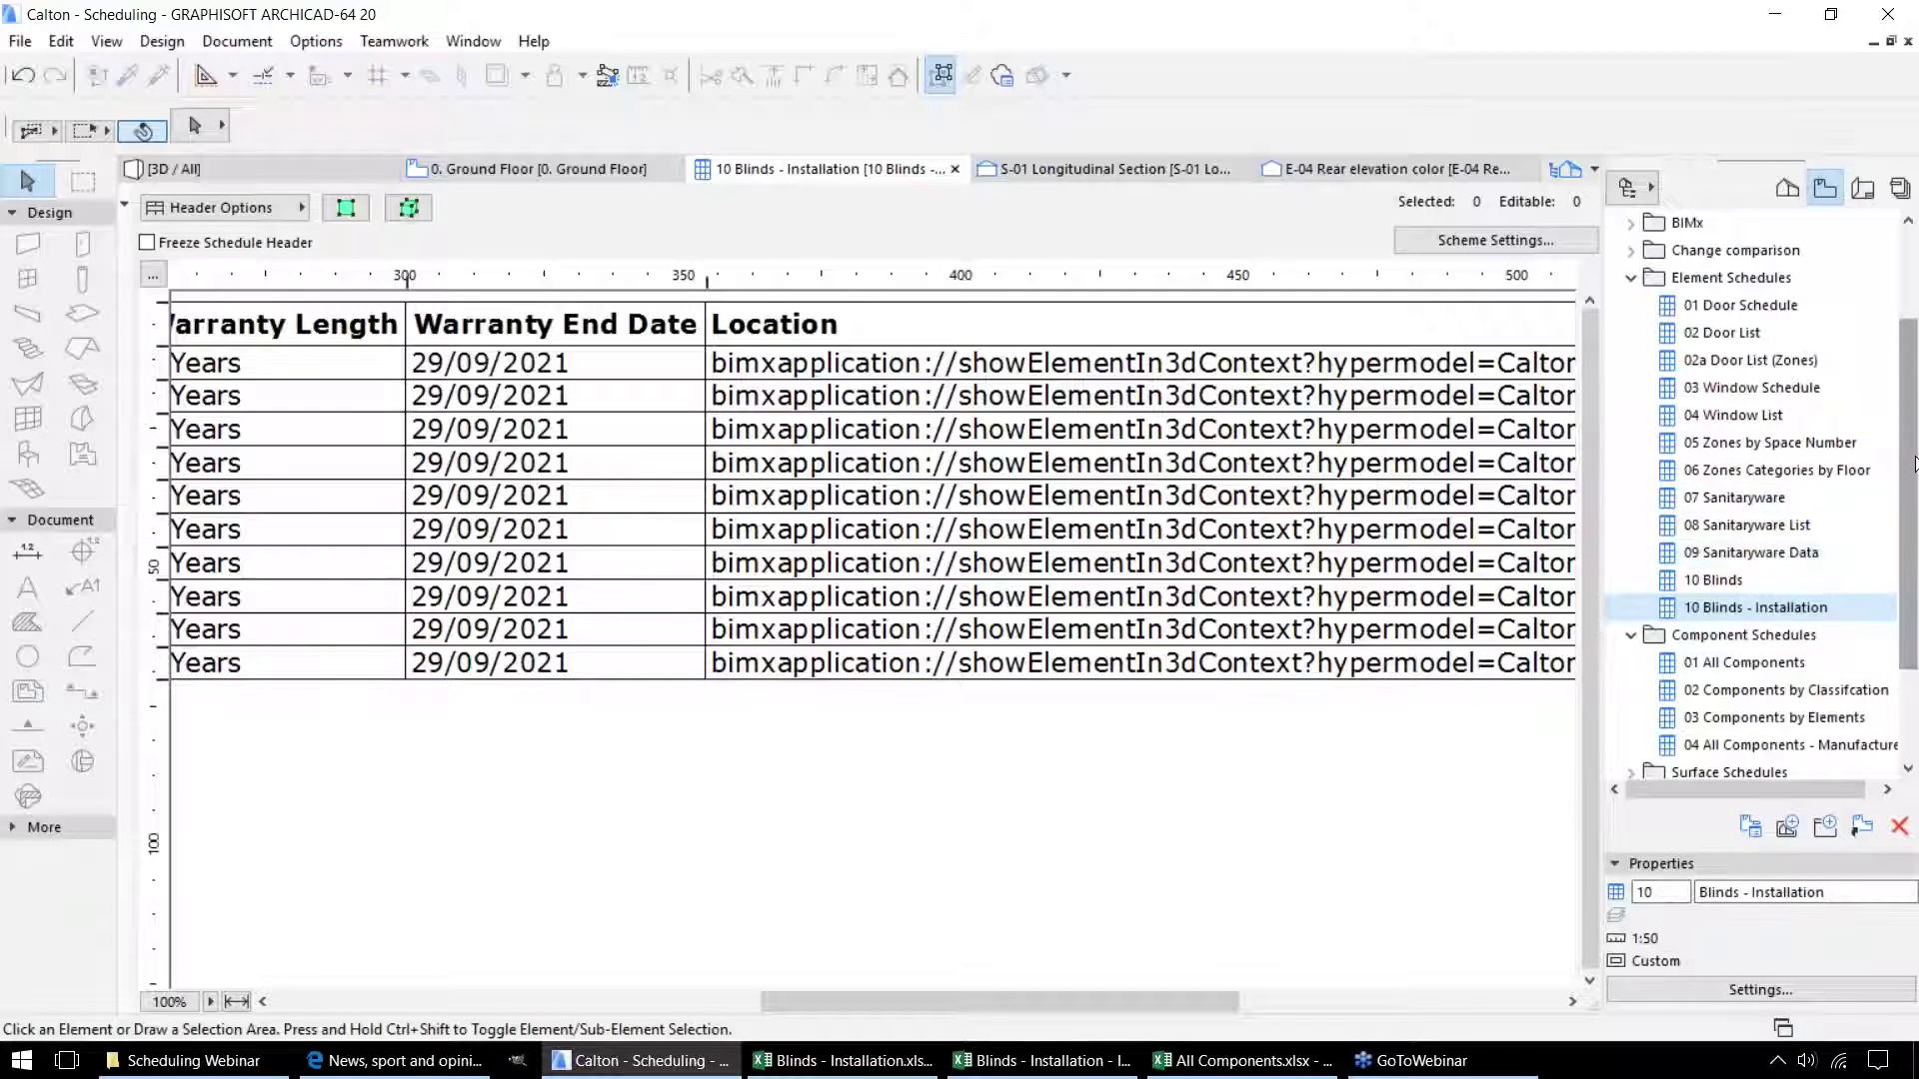
{"action": "scroll", "coordinate": [1809, 569], "scroll_direction": "down", "scroll_amount": 2}
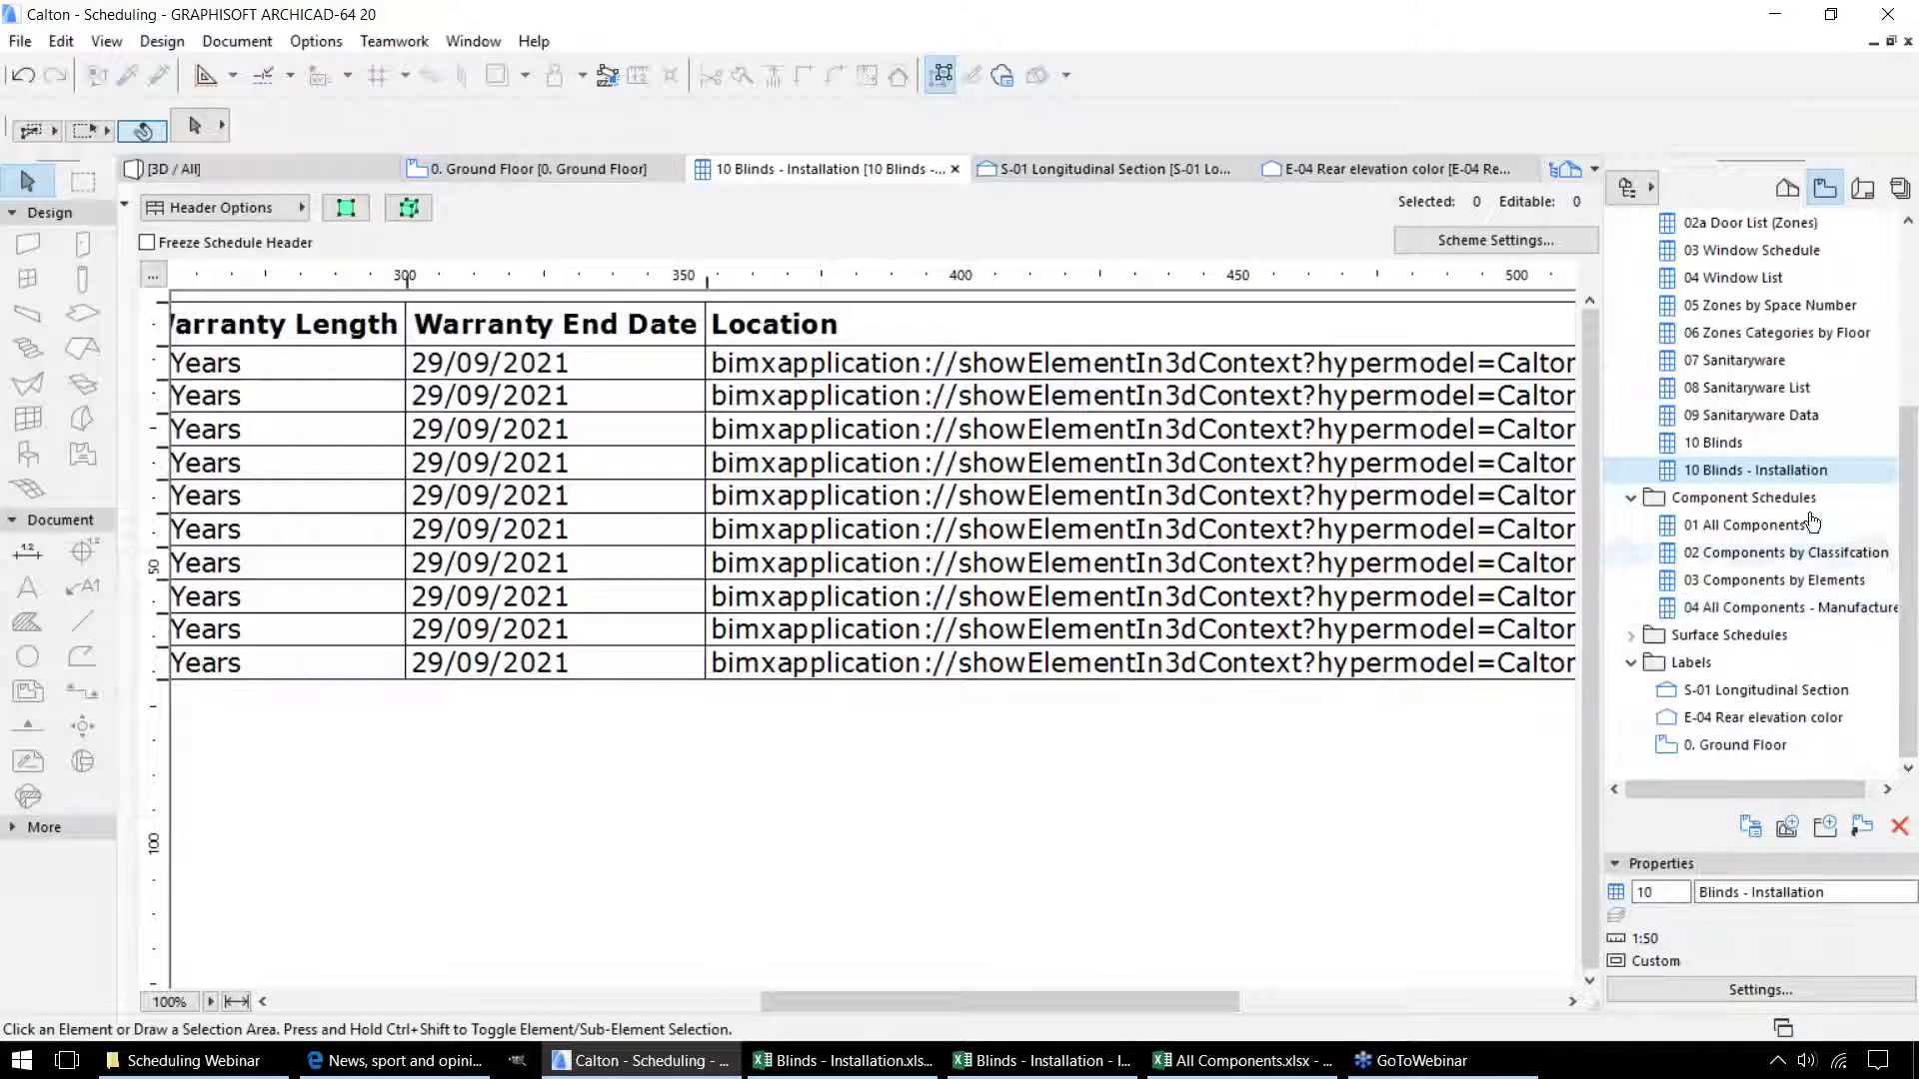
Open the 01 All Components schedule and scroll through its rows.
{"action": "left_click", "coordinate": [1728, 531]}
{"action": "double_click", "coordinate": [1728, 531]}
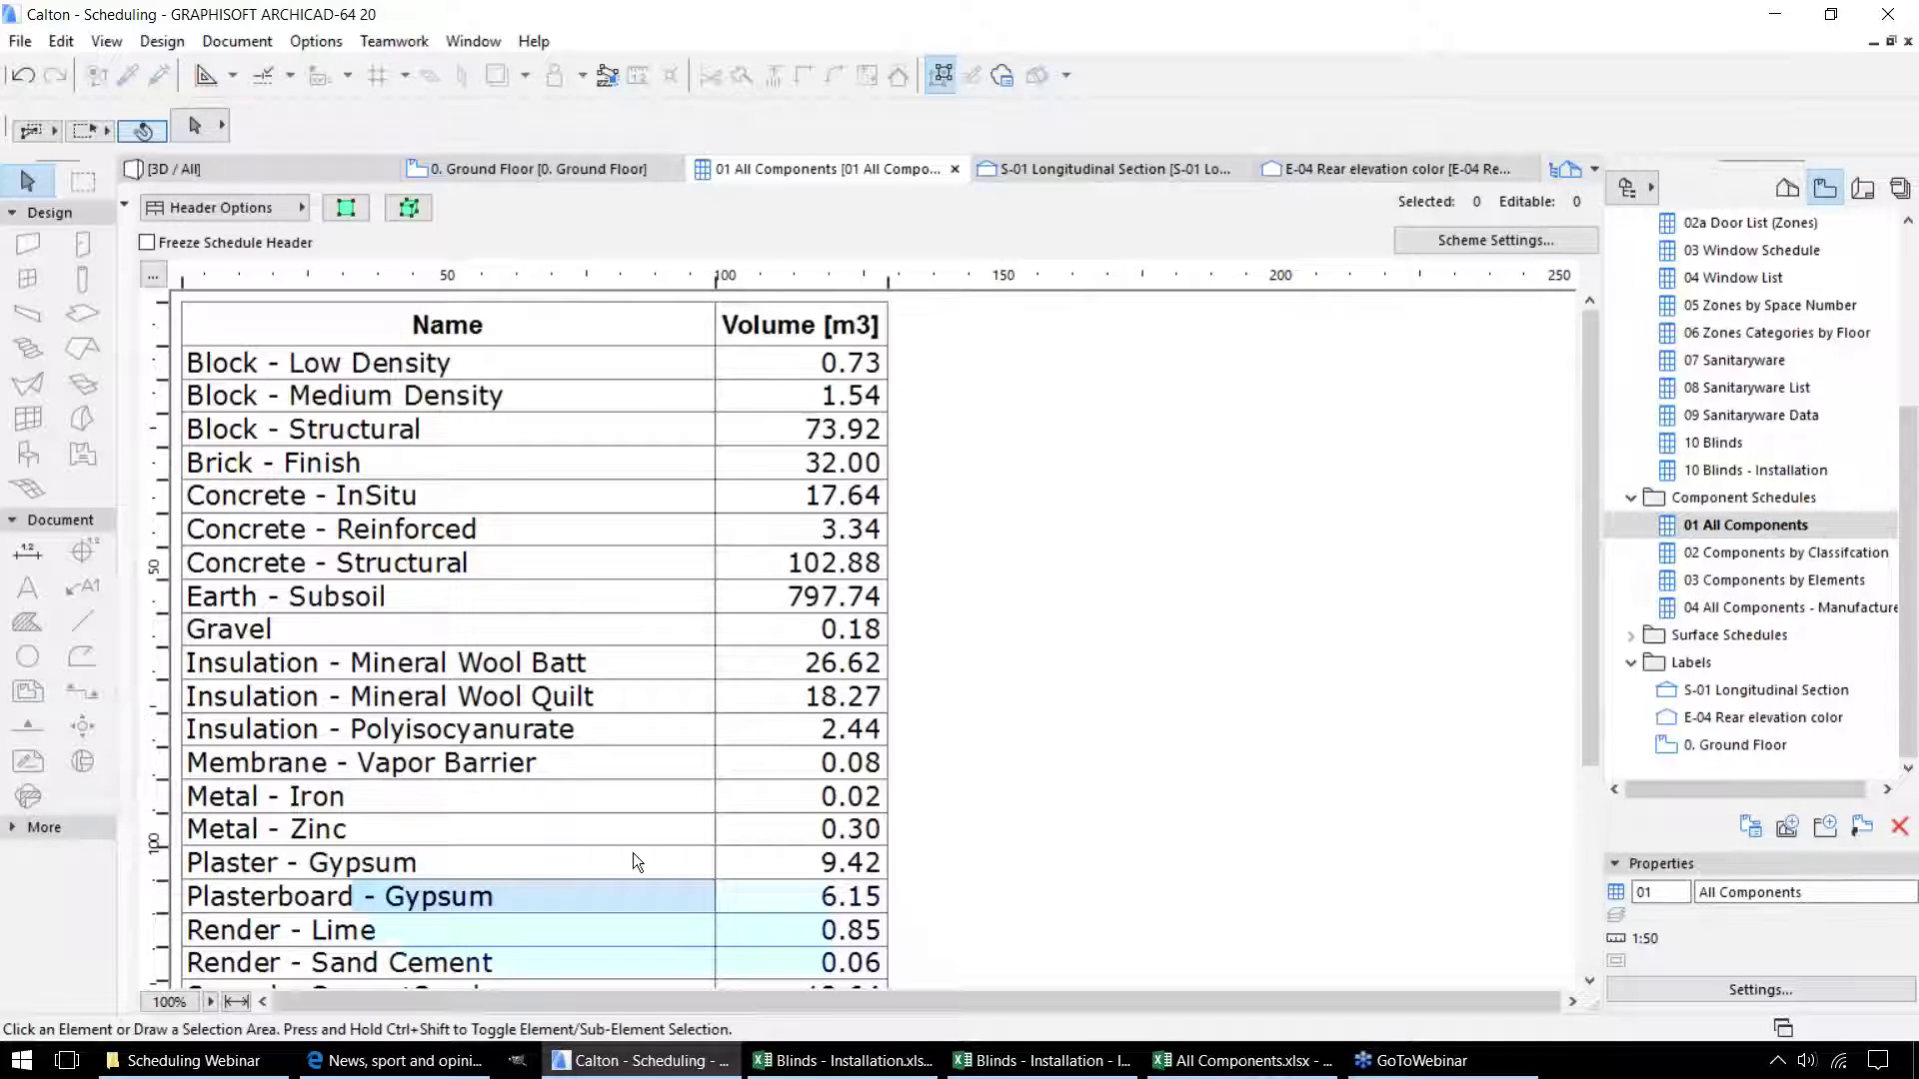
{"action": "scroll", "coordinate": [735, 568], "scroll_direction": "down", "scroll_amount": 3}
{"action": "scroll", "coordinate": [735, 578], "scroll_direction": "up", "scroll_amount": 3}
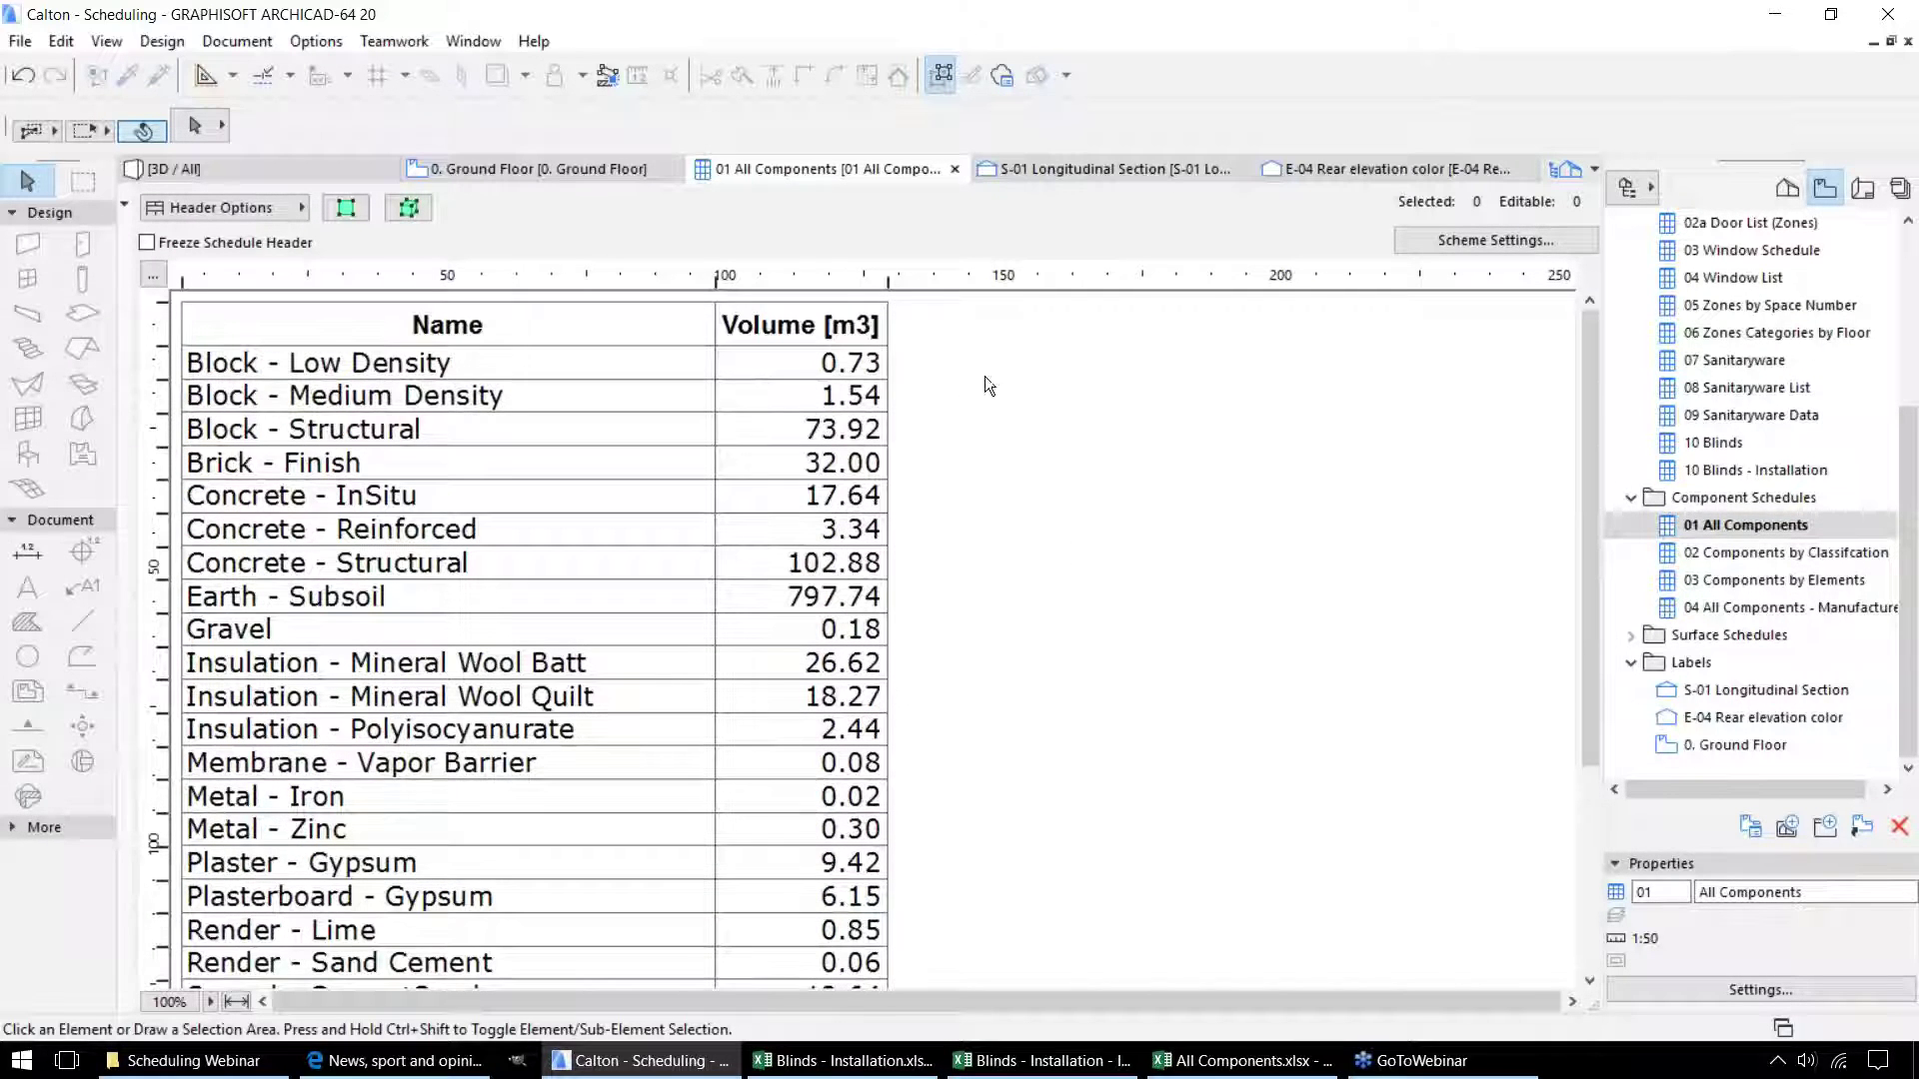
{"action": "scroll", "coordinate": [775, 744], "scroll_direction": "down", "scroll_amount": 3}
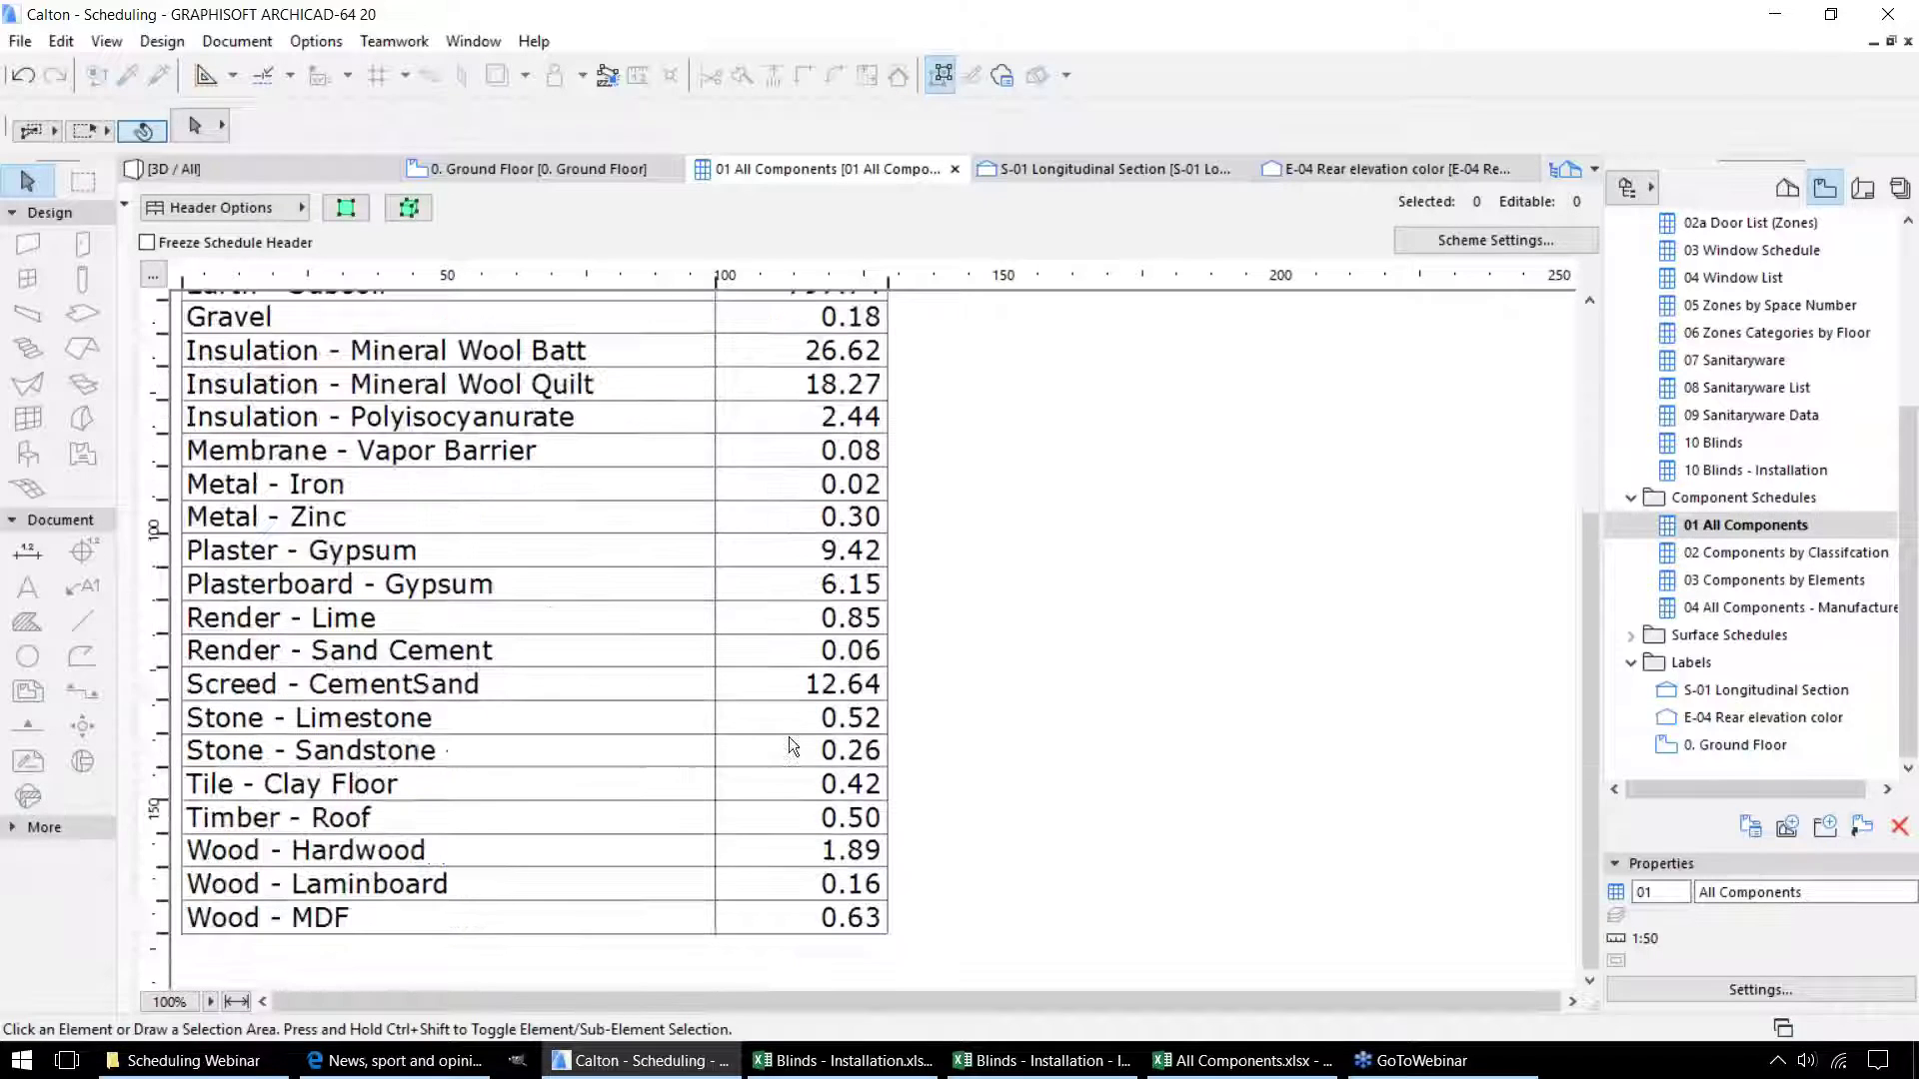
{"action": "scroll", "coordinate": [781, 761], "scroll_direction": "up", "scroll_amount": 3}
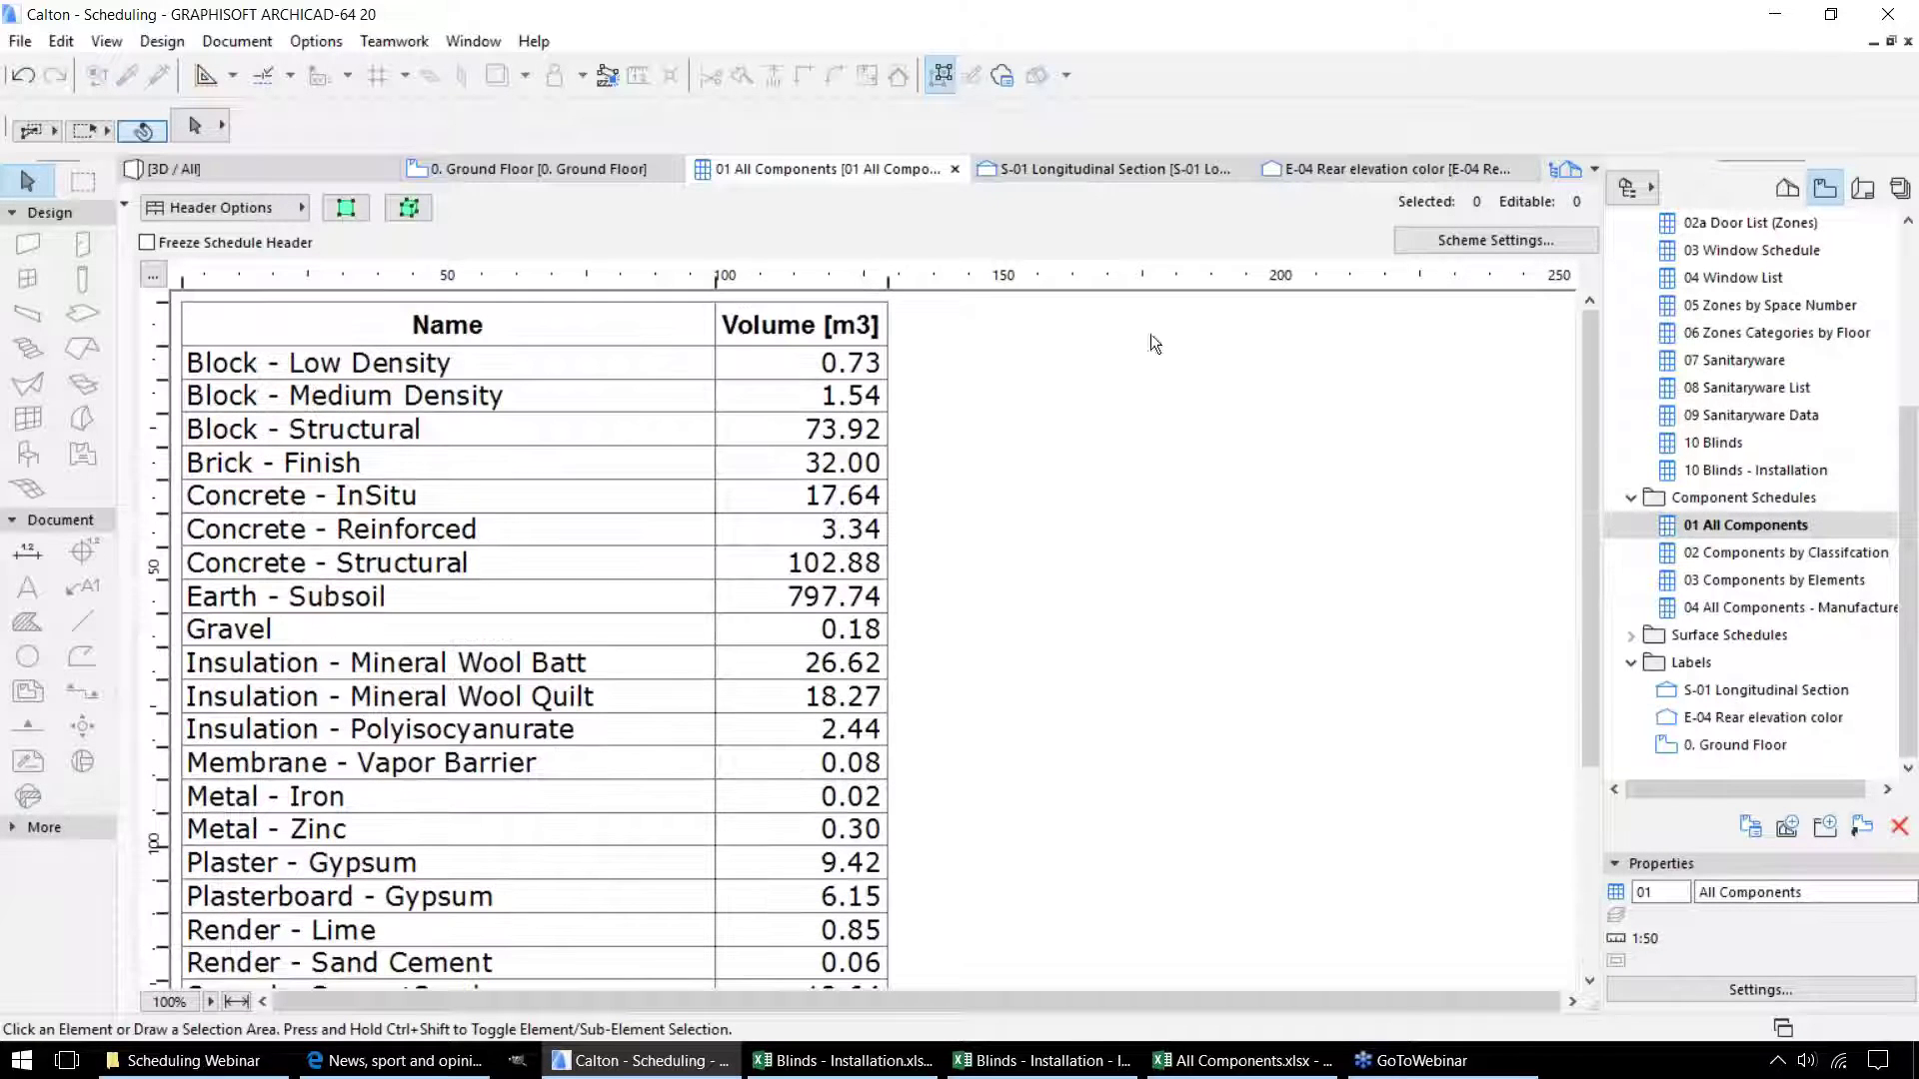
Inspect the schedule's Scheme Settings fields like Skin/Component Volume, then open 02 Components by Classification.
{"action": "left_click", "coordinate": [1444, 242]}
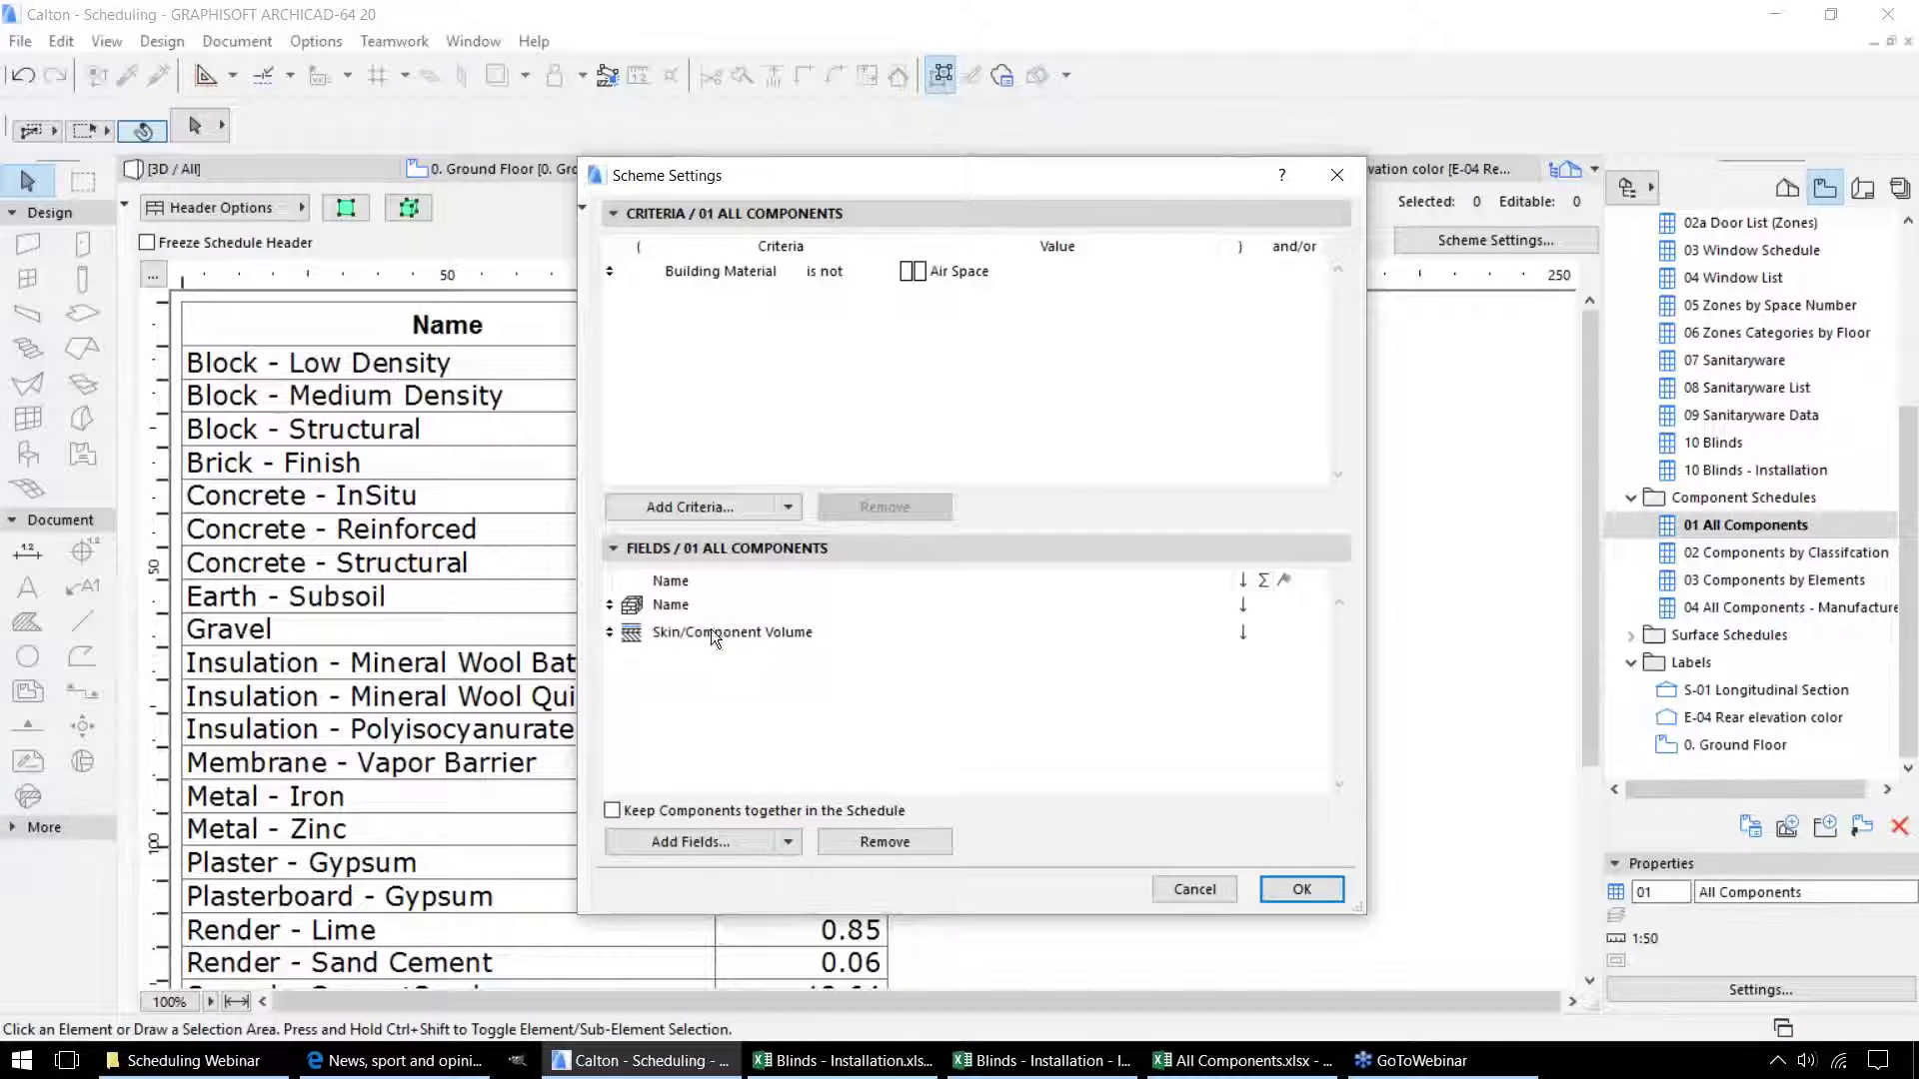
{"action": "left_click", "coordinate": [689, 607]}
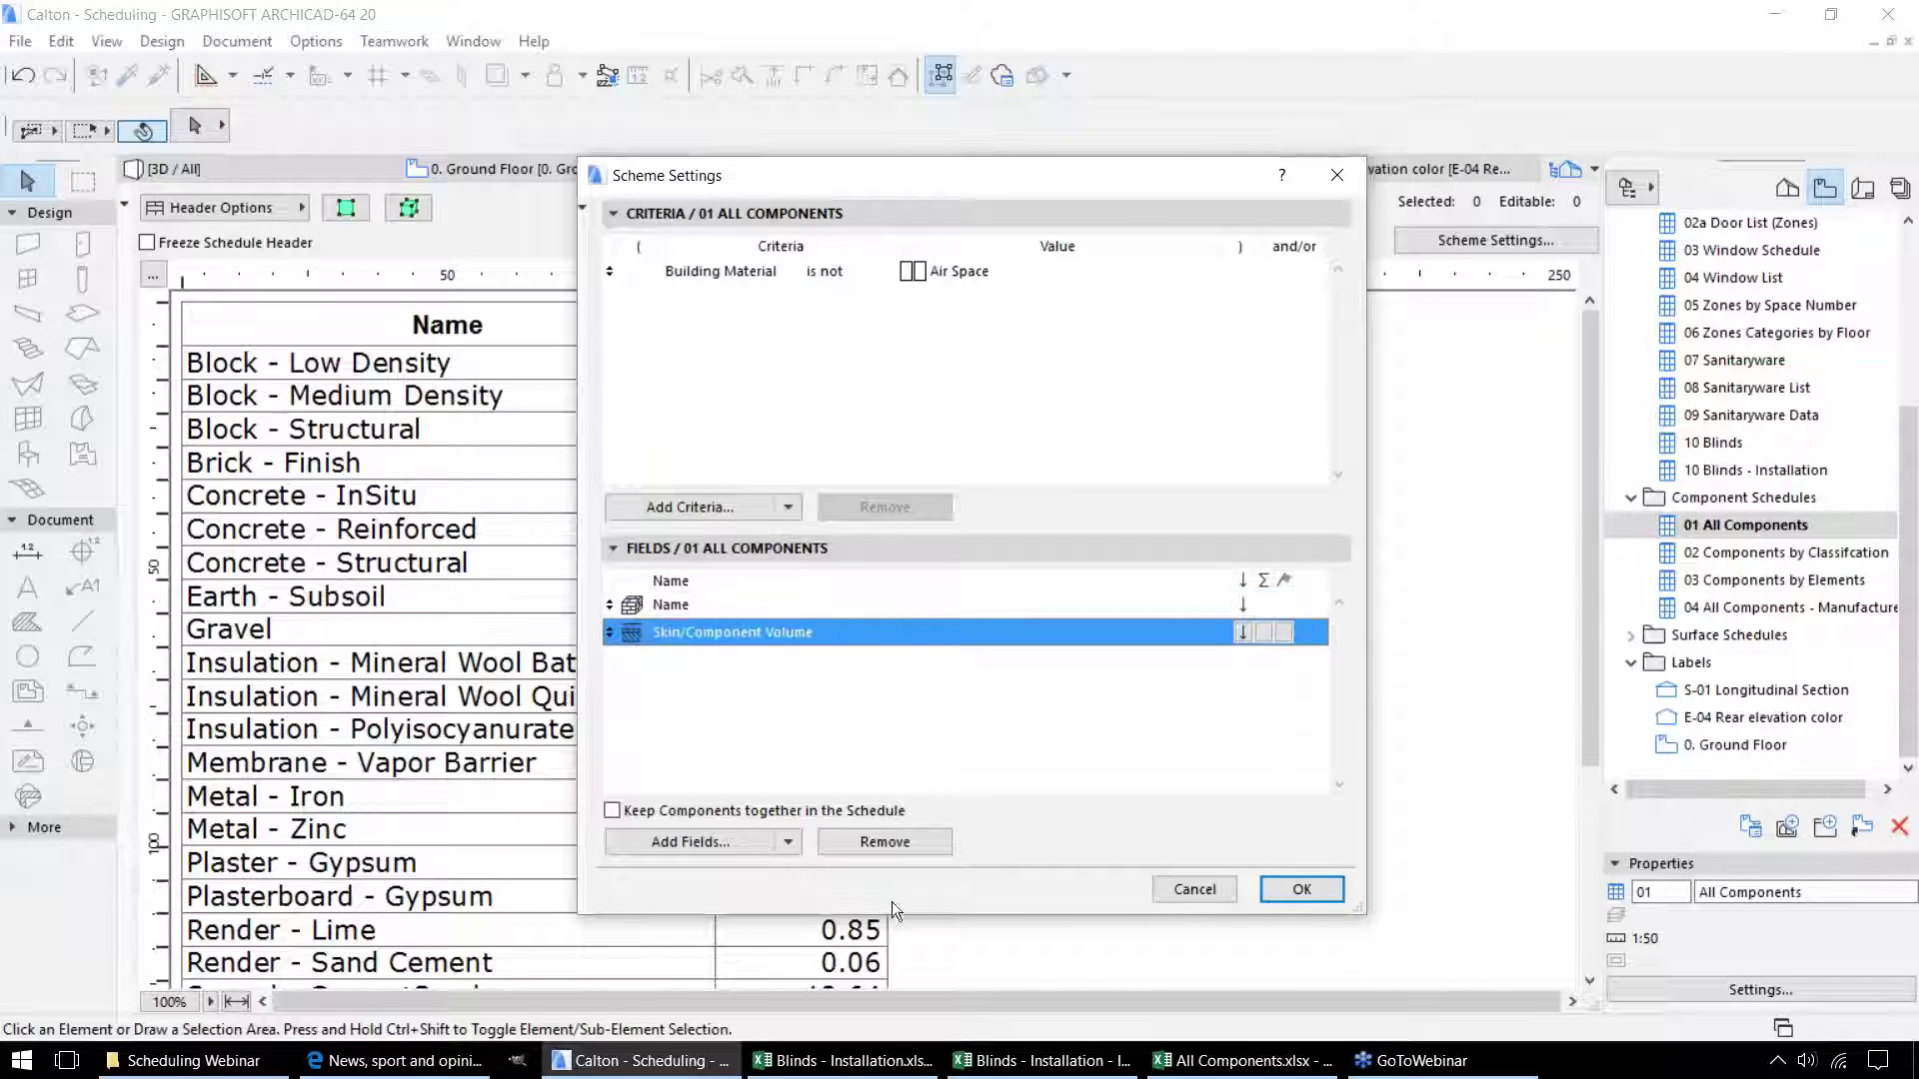
{"action": "left_click", "coordinate": [1338, 175]}
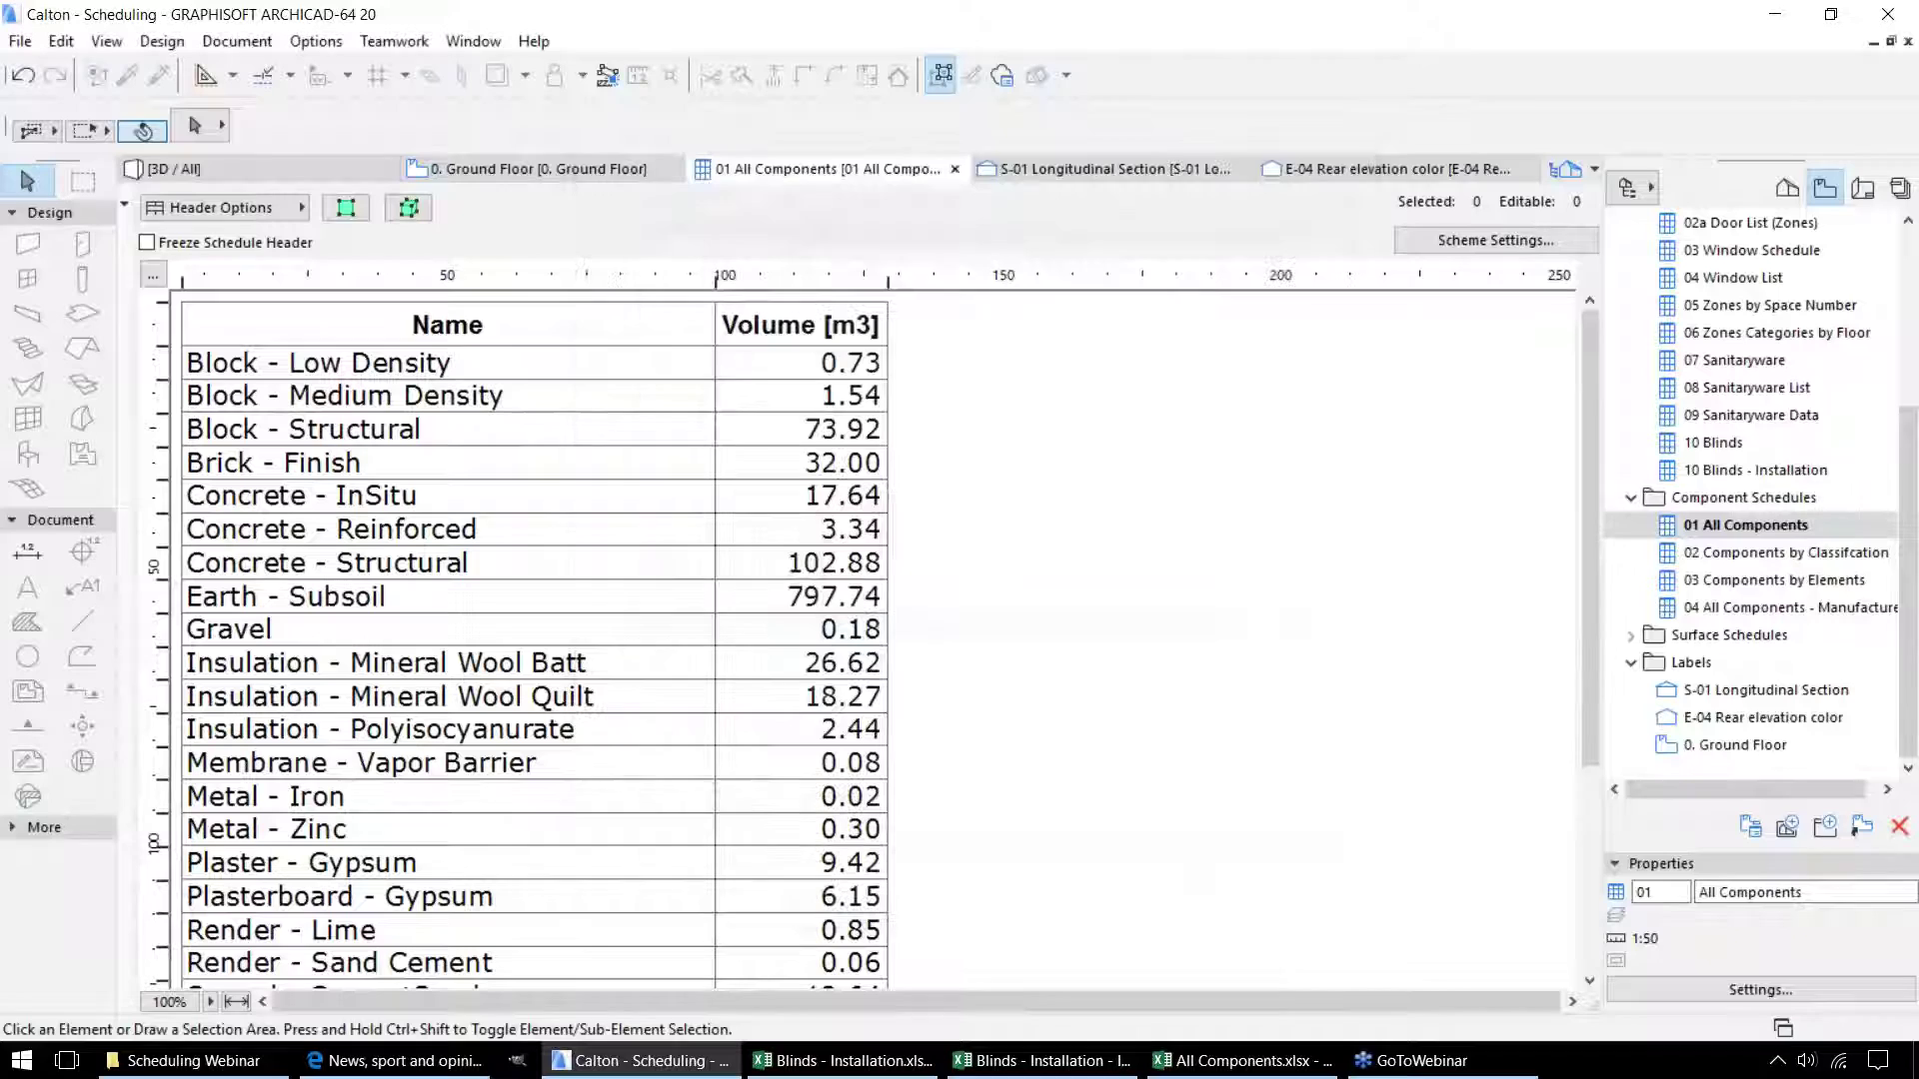
{"action": "double_click", "coordinate": [1756, 553]}
{"action": "mouse_move", "coordinate": [769, 1051]}
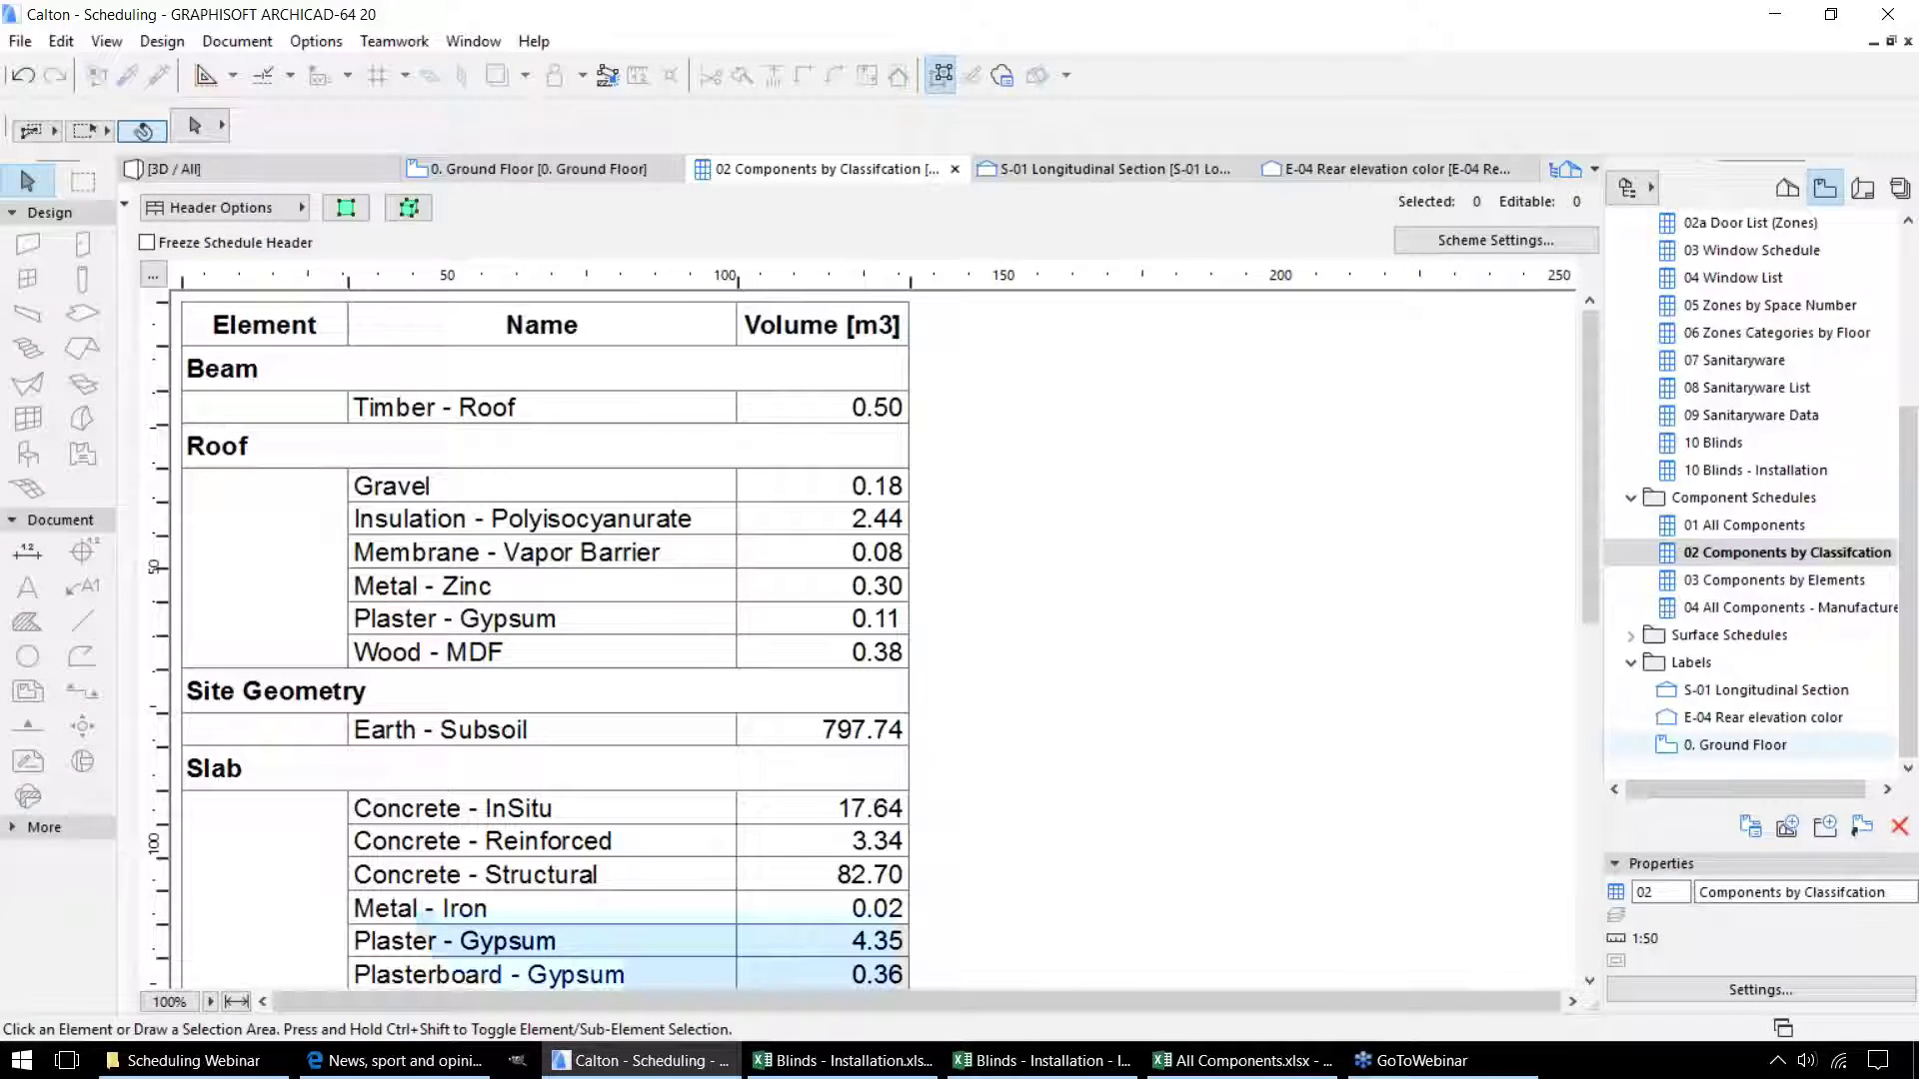
Open the 03 Components by Elements schedule and scroll through it.
{"action": "double_click", "coordinate": [1762, 582]}
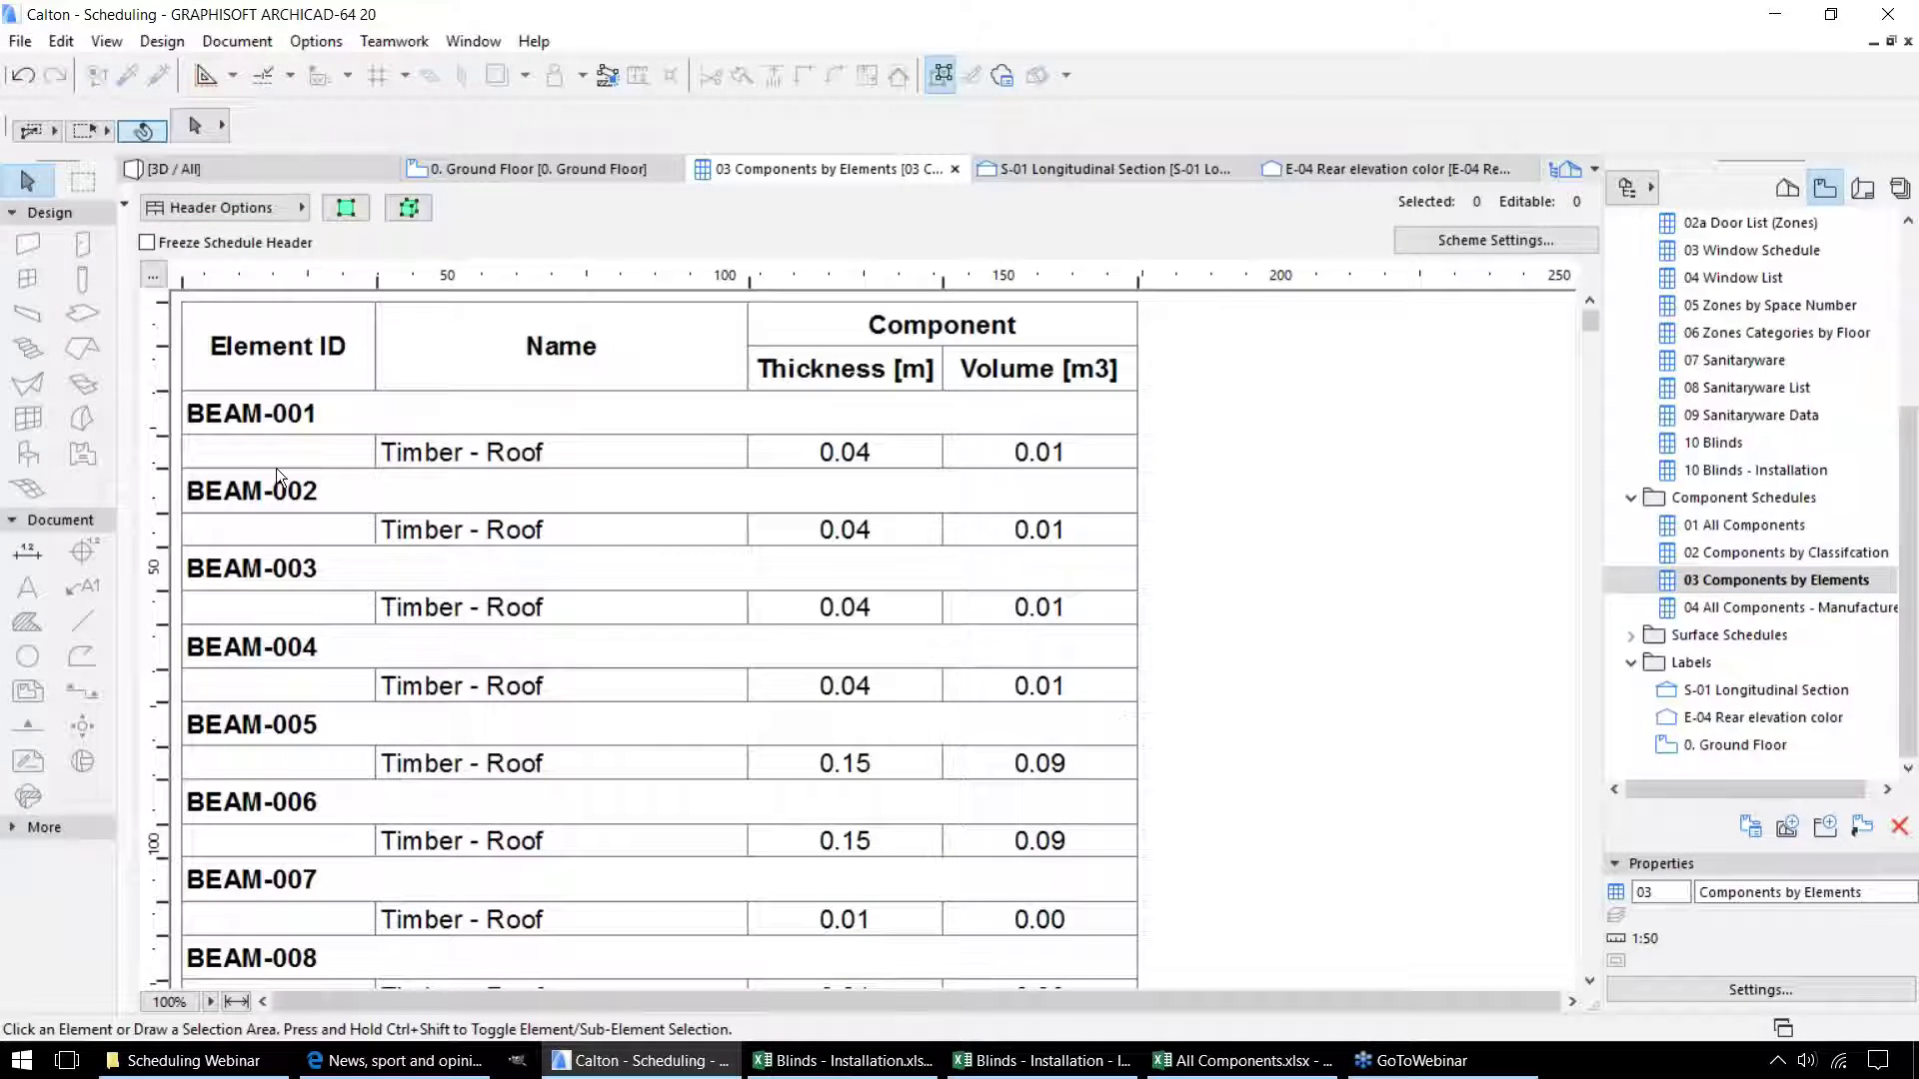
{"action": "scroll", "coordinate": [296, 436], "scroll_direction": "down", "scroll_amount": 15}
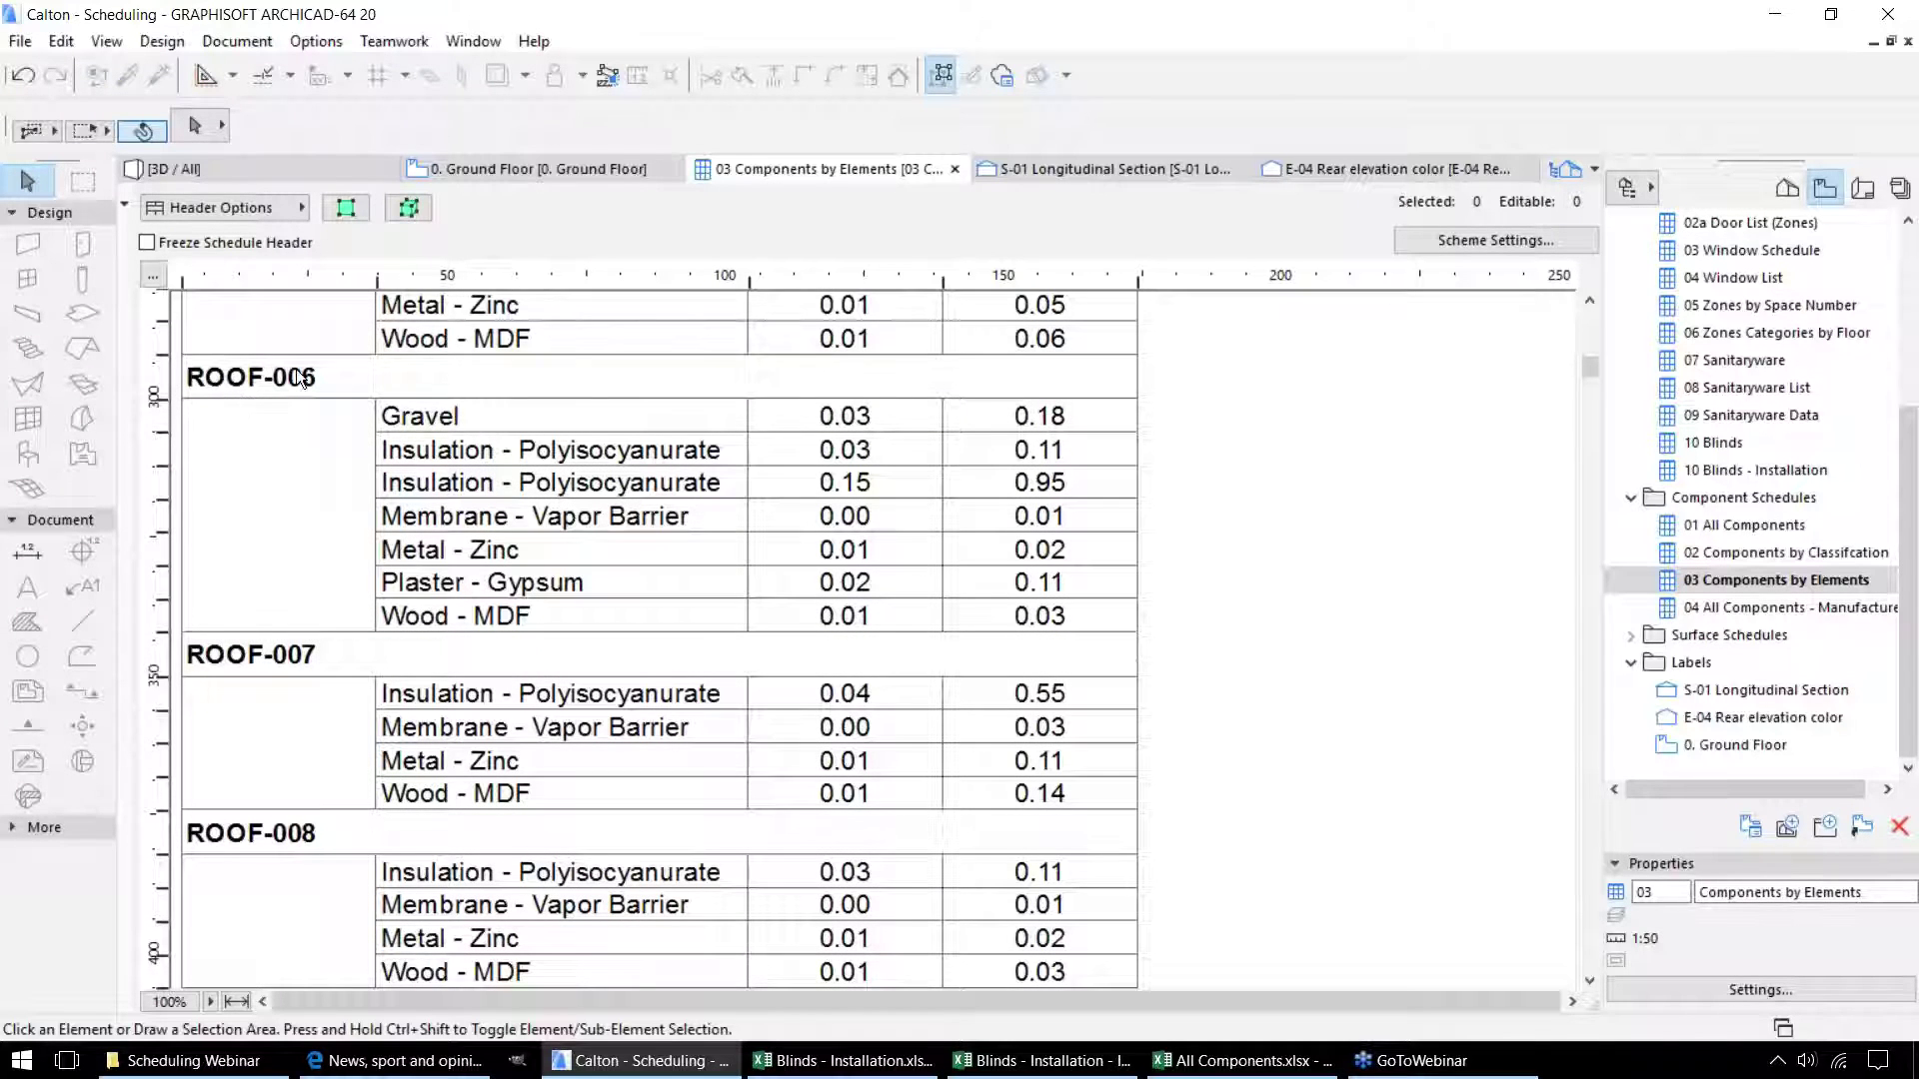
{"action": "scroll", "coordinate": [560, 499], "scroll_direction": "down", "scroll_amount": 3}
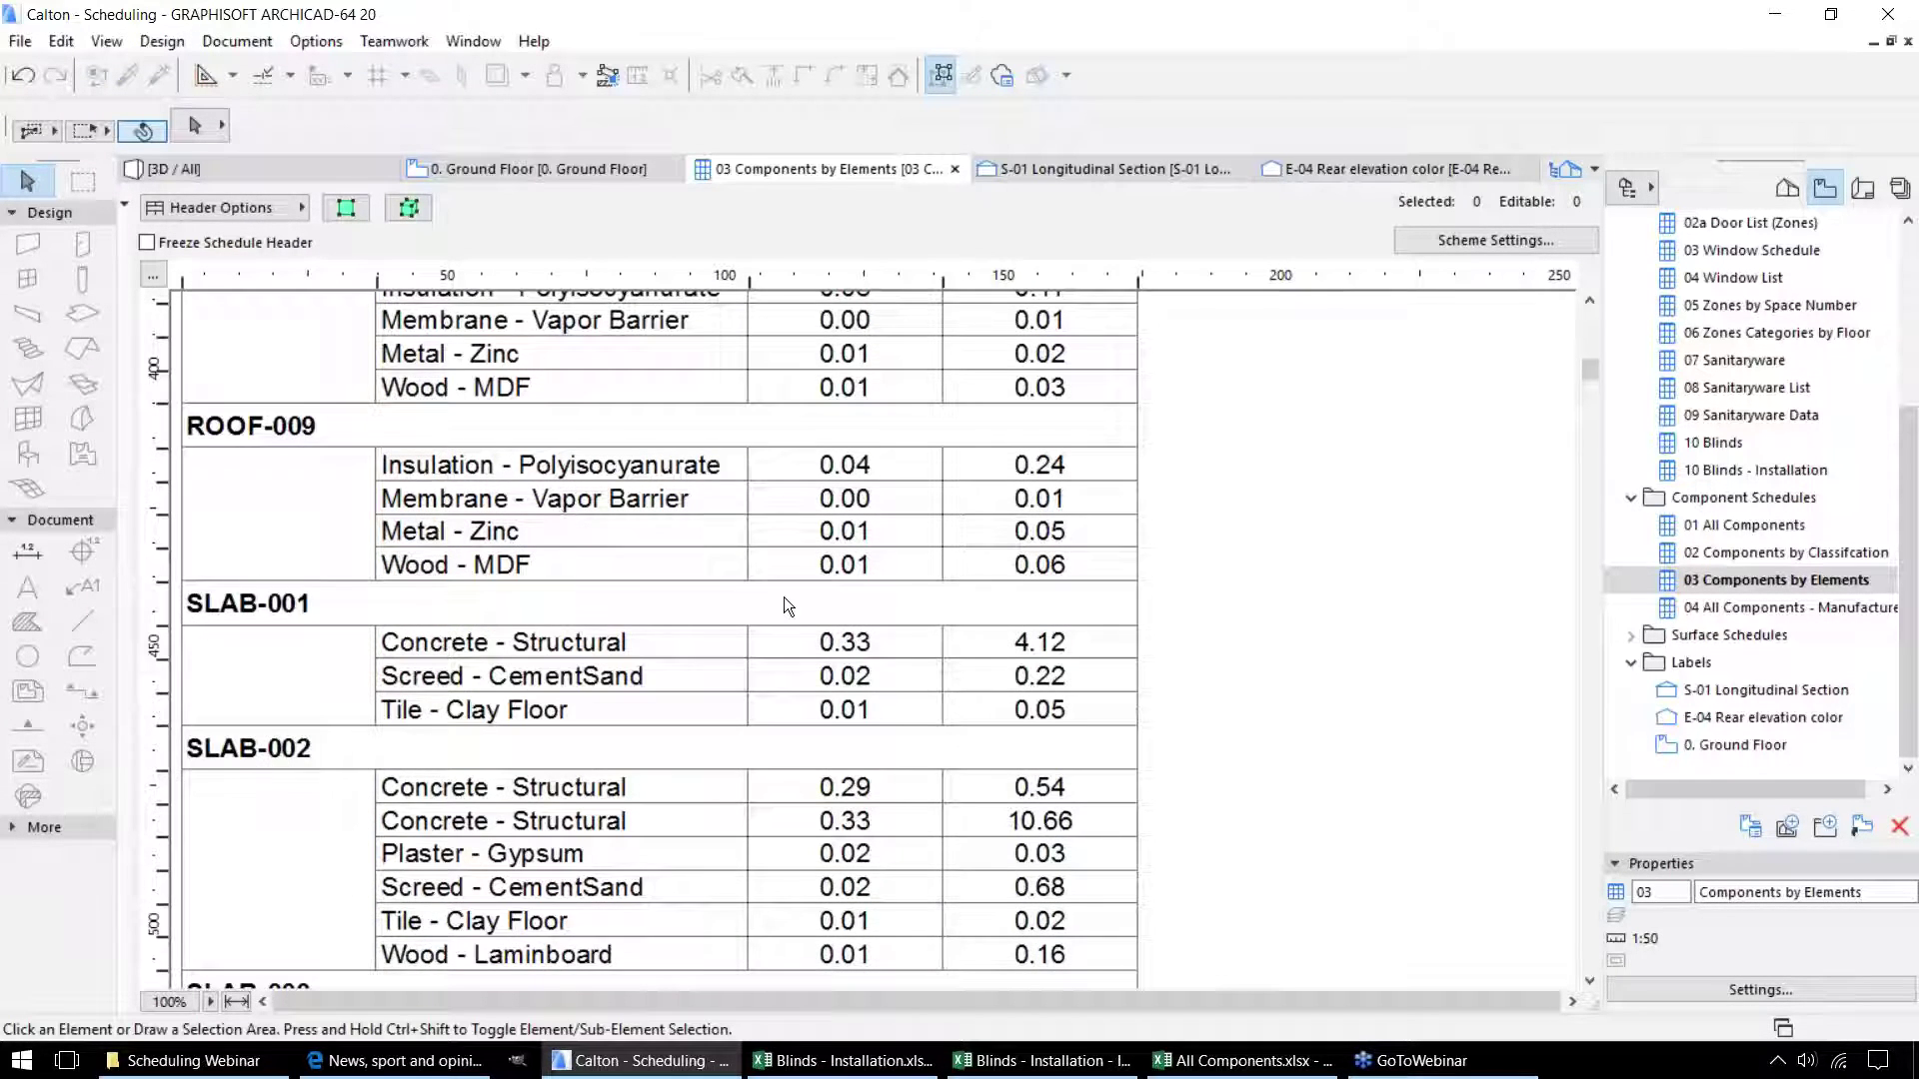
{"action": "scroll", "coordinate": [799, 595], "scroll_direction": "up", "scroll_amount": 20}
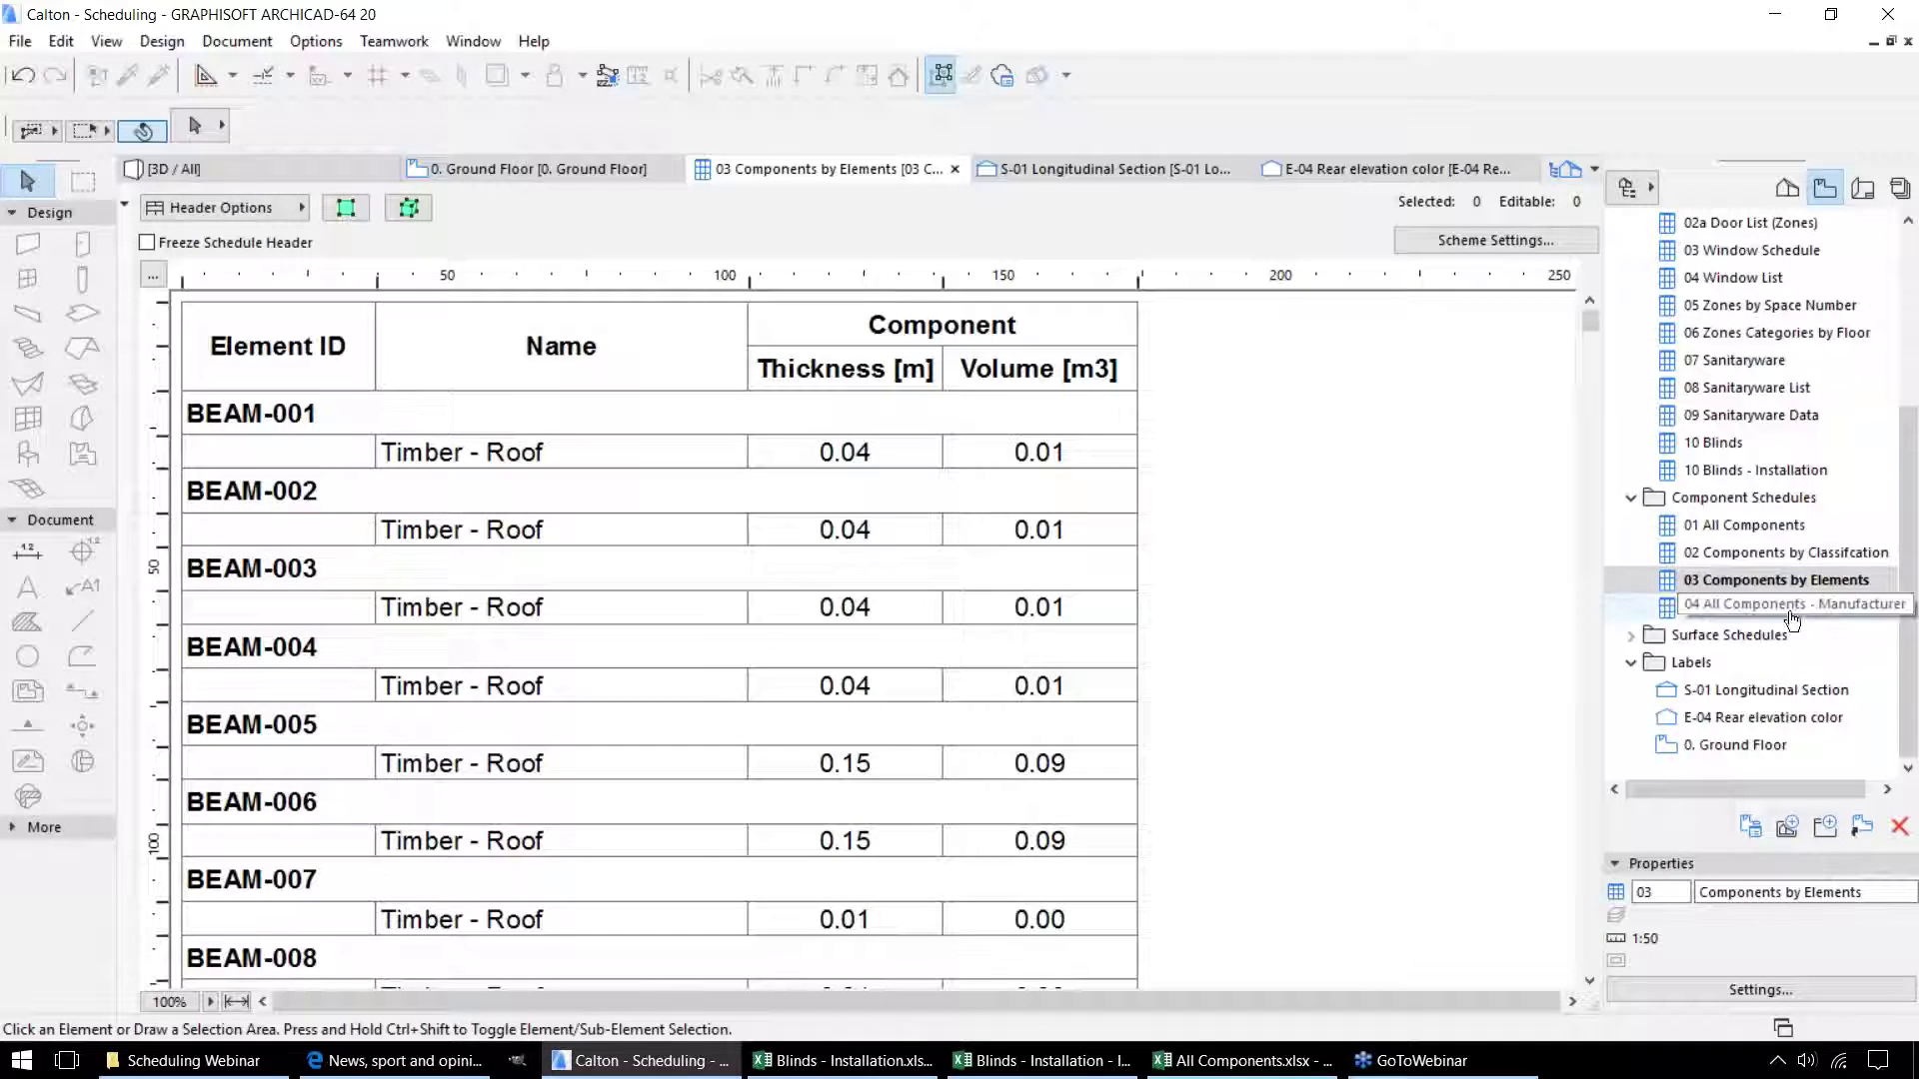
Open 04 All Components - Manufacturer, select the Kingspan cell, and expand Surface Schedules.
{"action": "double_click", "coordinate": [1759, 606]}
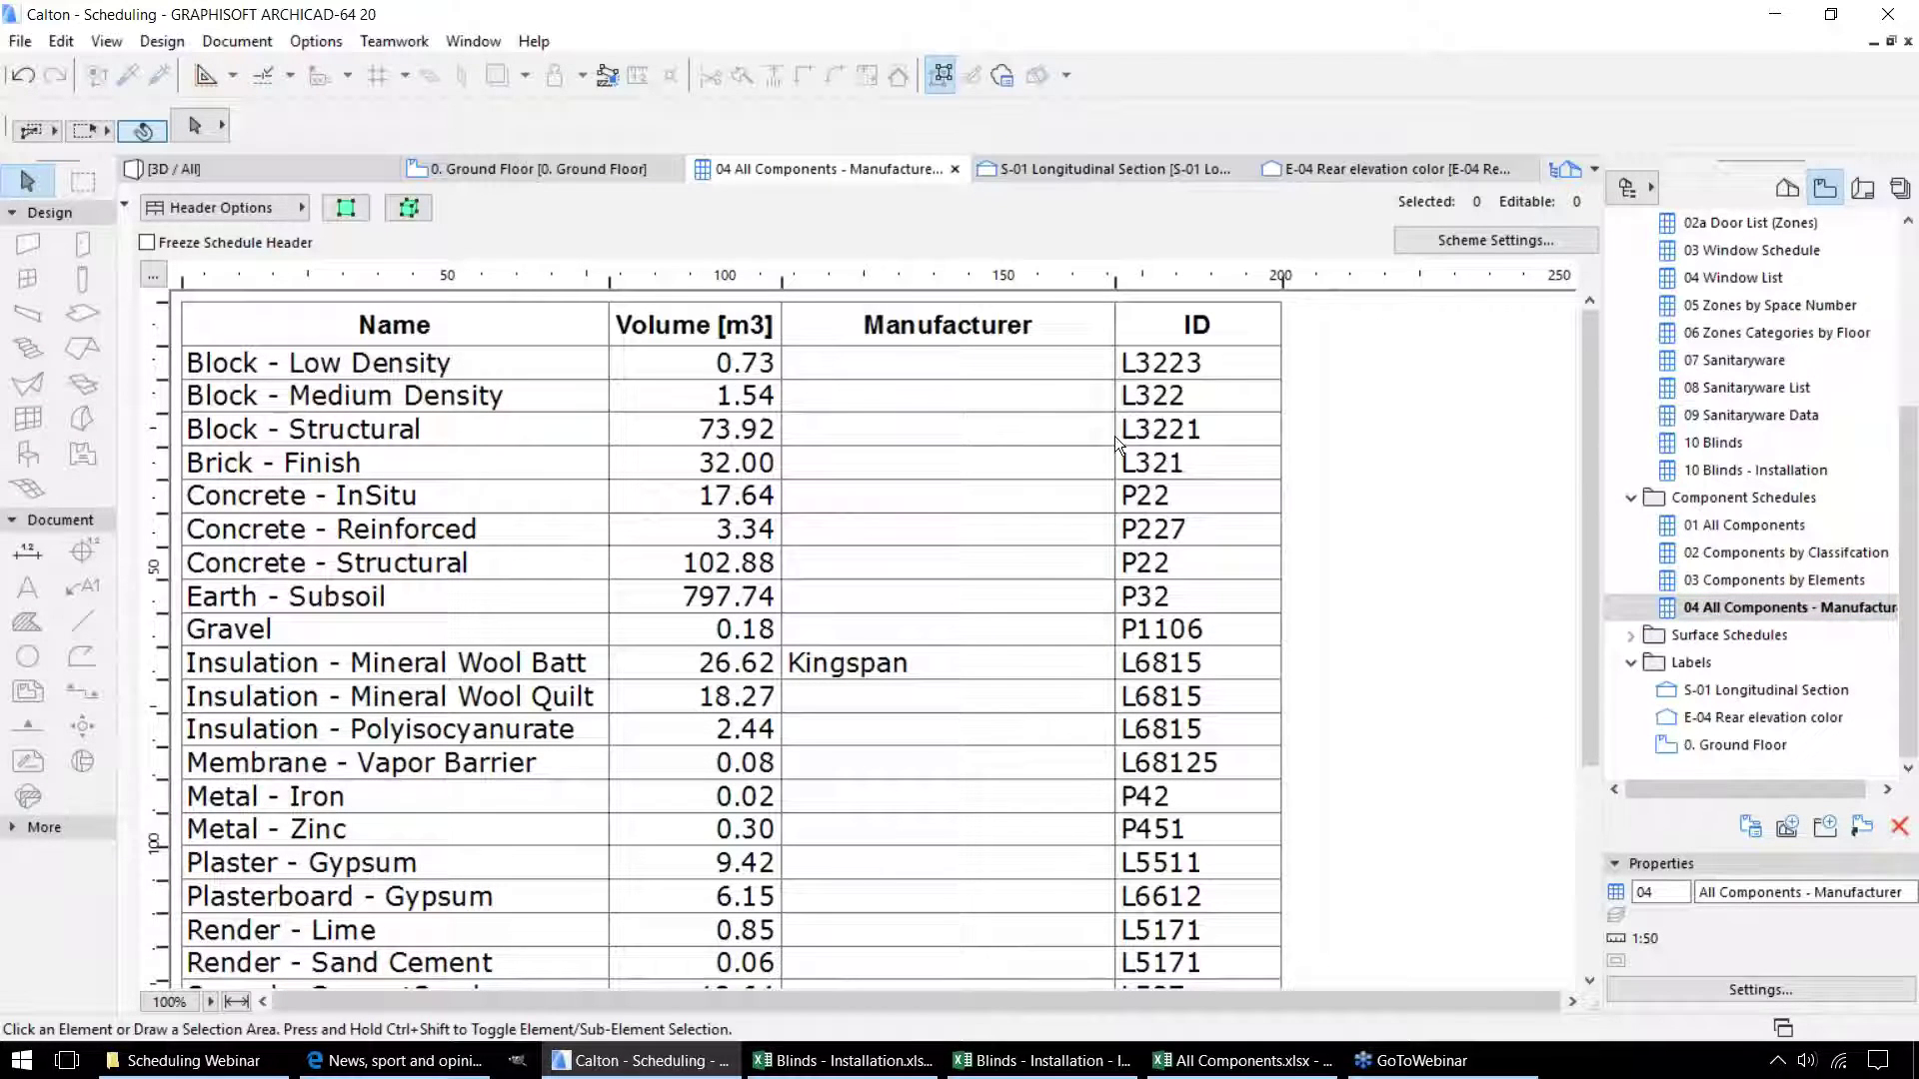
{"action": "left_click", "coordinate": [924, 670]}
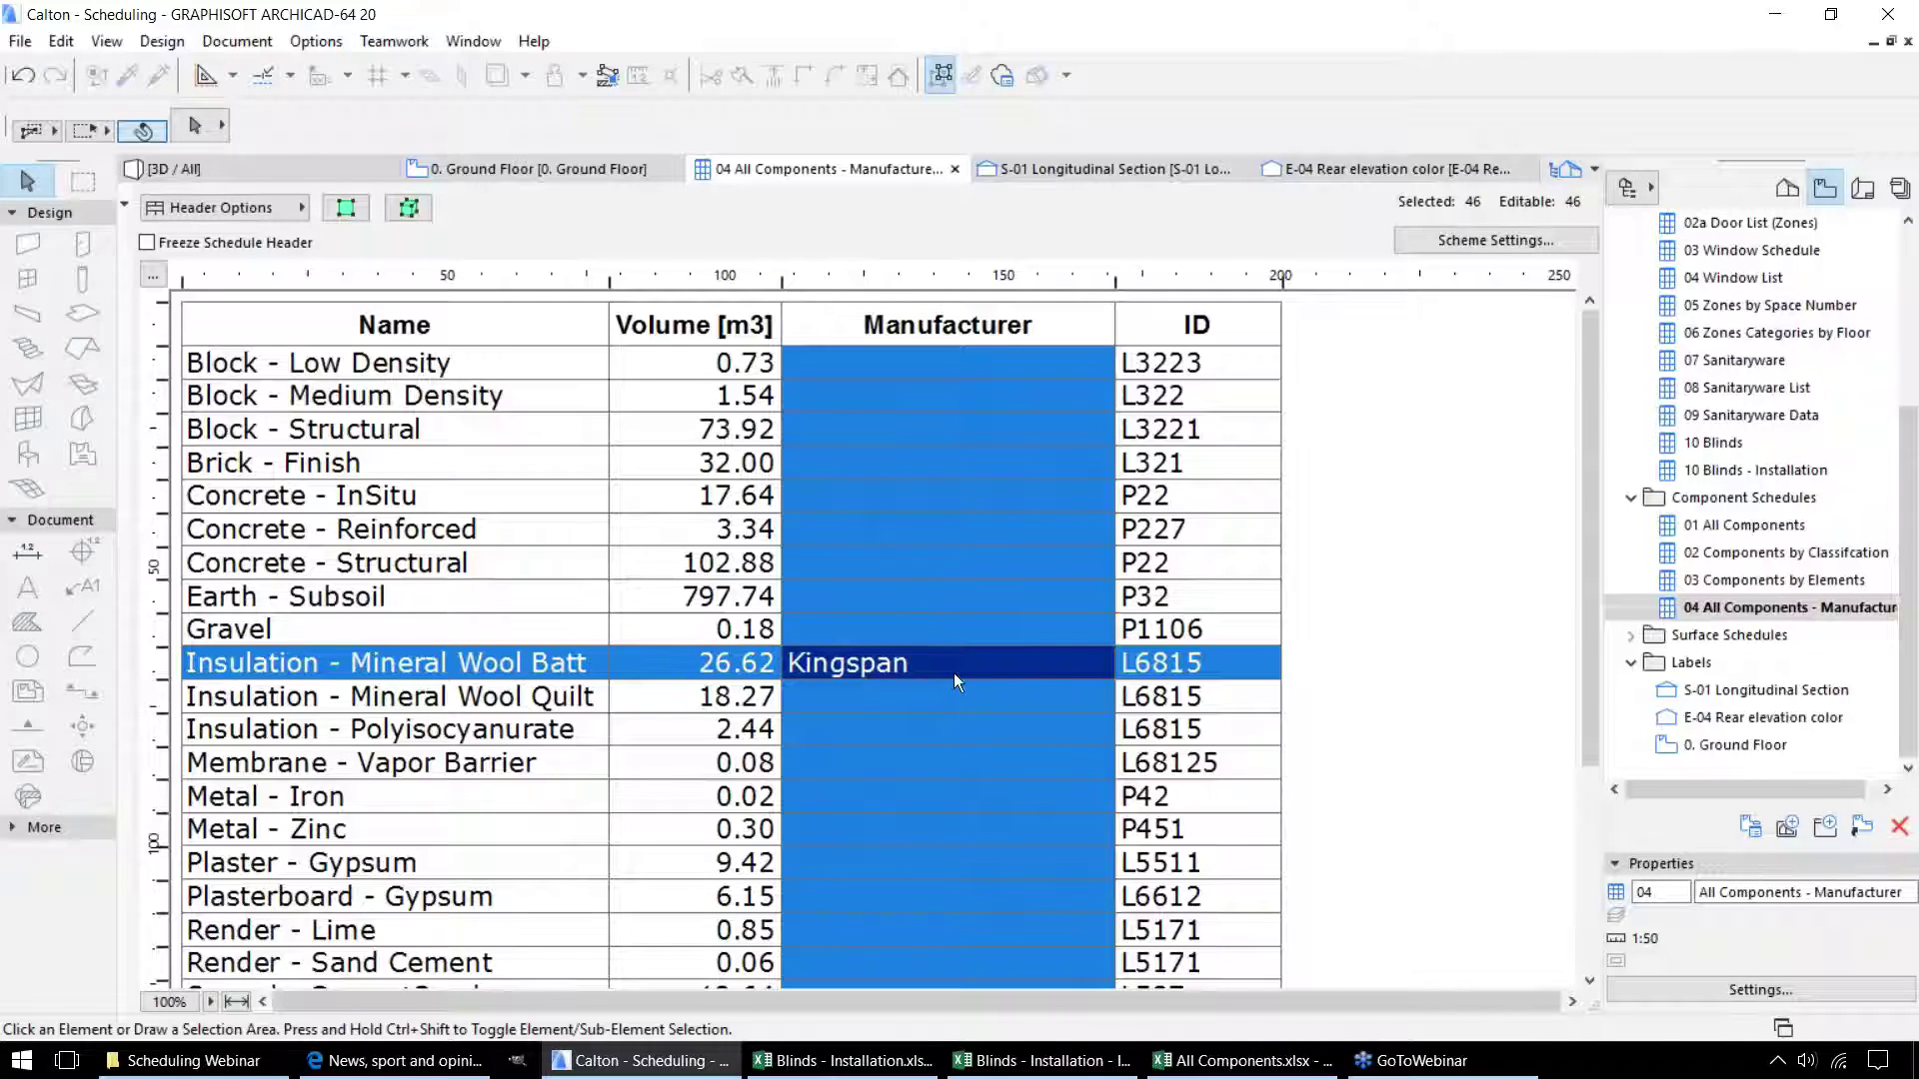
{"action": "left_click", "coordinate": [1632, 635]}
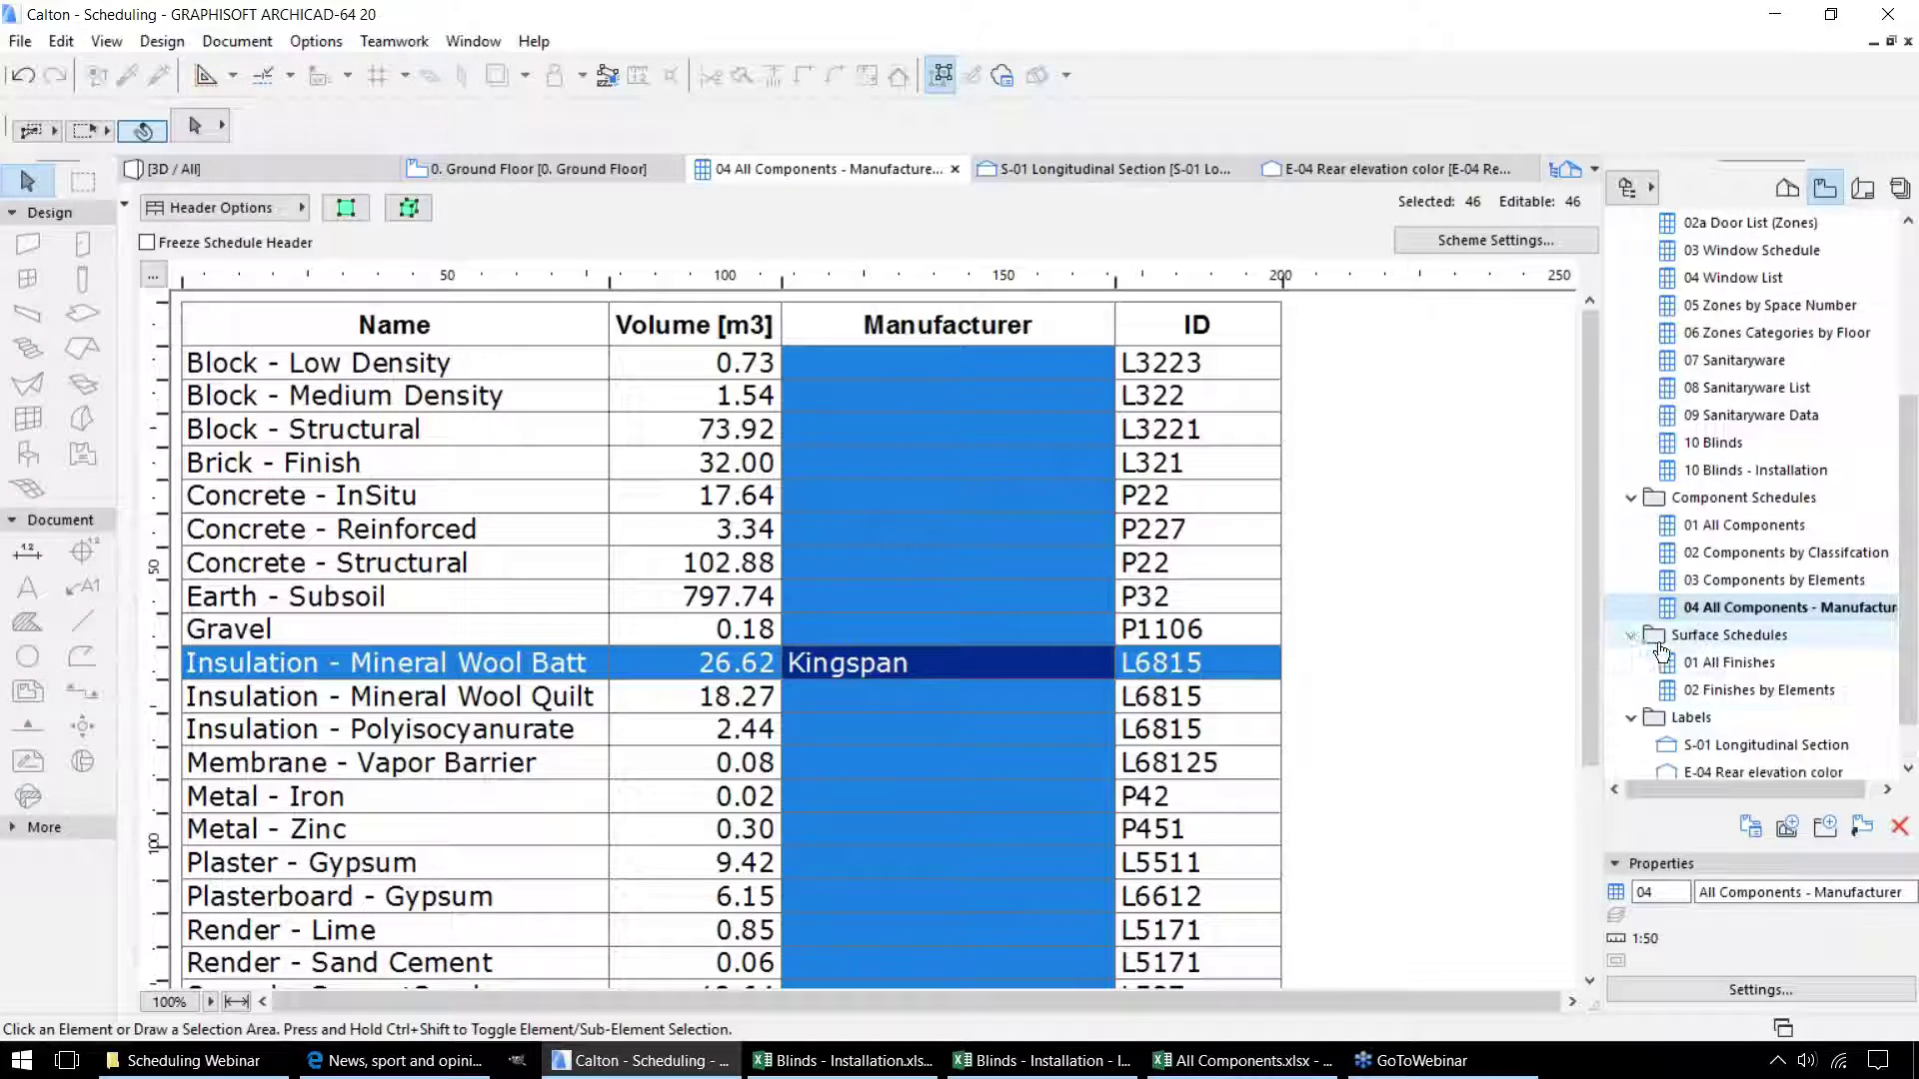
Review the 01 All Finishes and 02 Finishes by Elements schedules, then switch to the Layout Book.
{"action": "double_click", "coordinate": [1727, 672]}
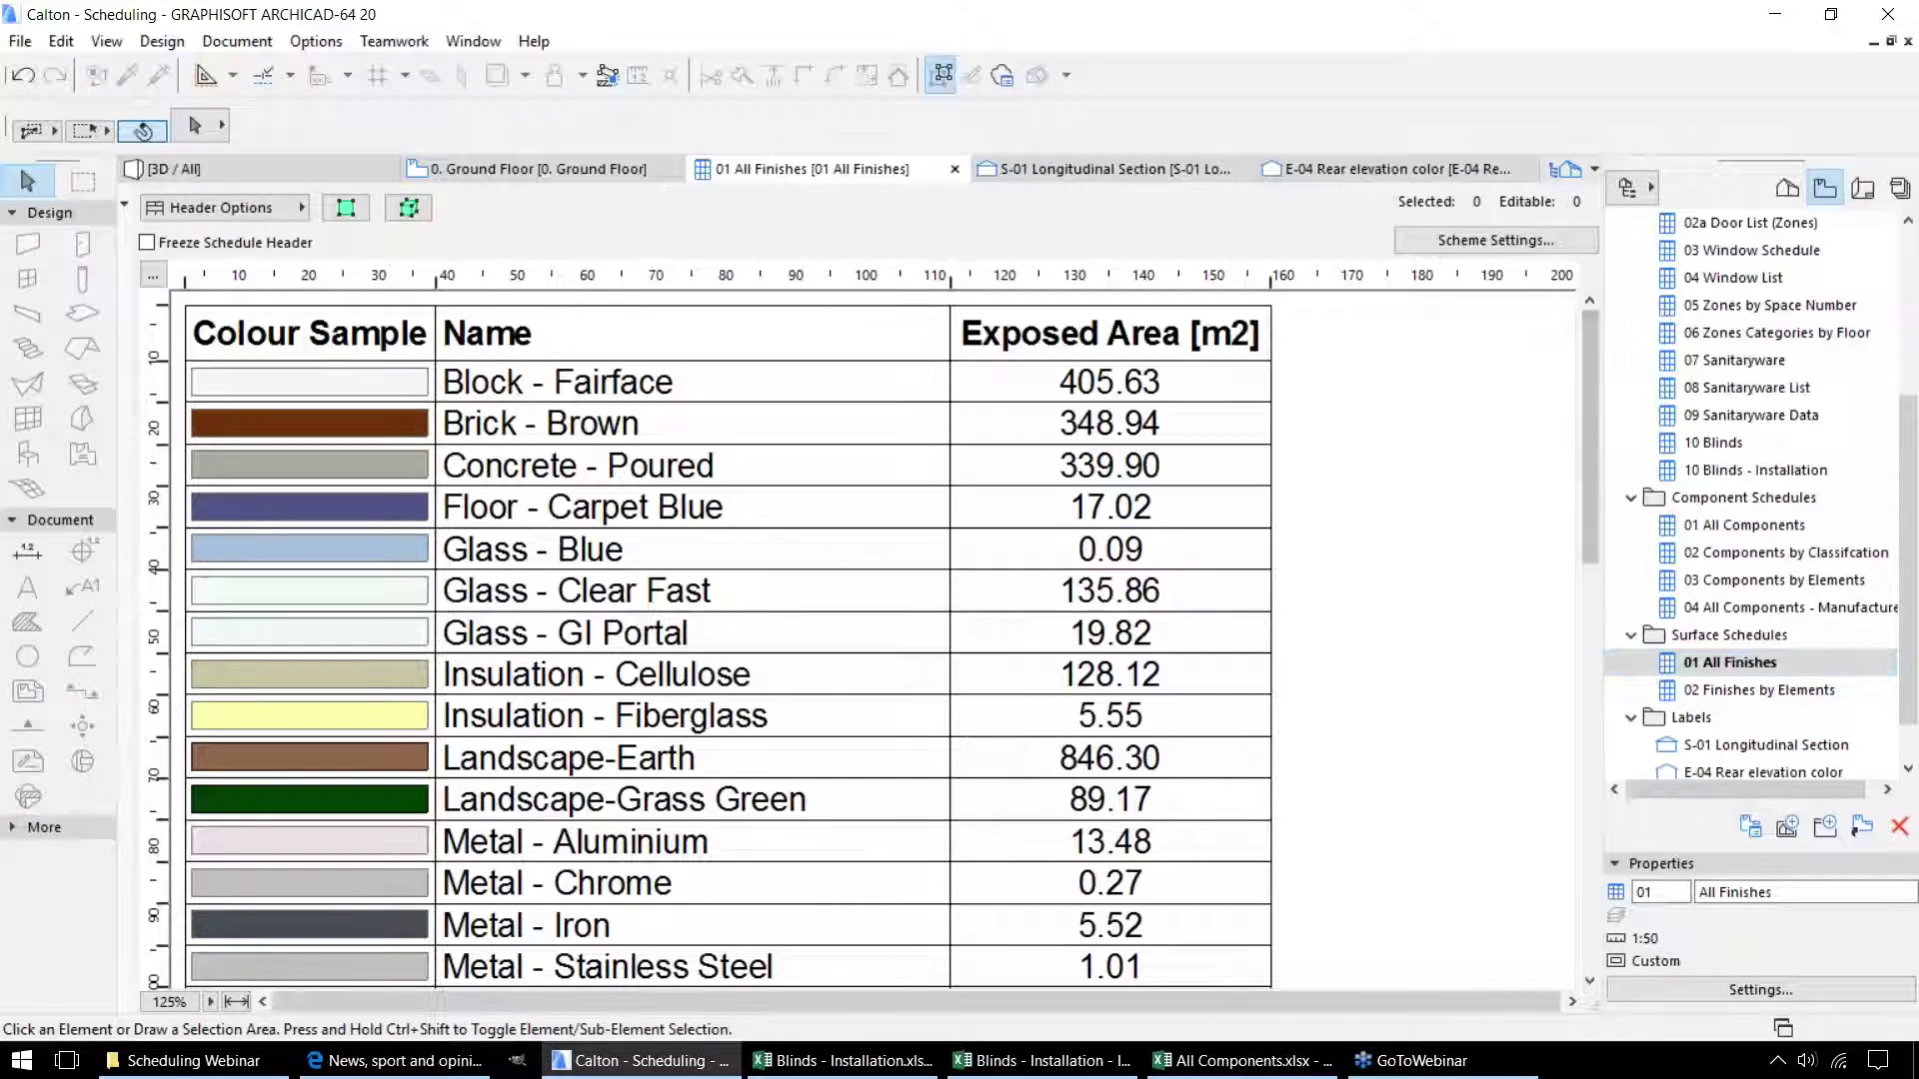
{"action": "mouse_move", "coordinate": [1588, 485]}
{"action": "left_mouse_down"}
{"action": "mouse_move", "coordinate": [1597, 735]}
{"action": "mouse_move", "coordinate": [1597, 675]}
{"action": "left_mouse_up"}
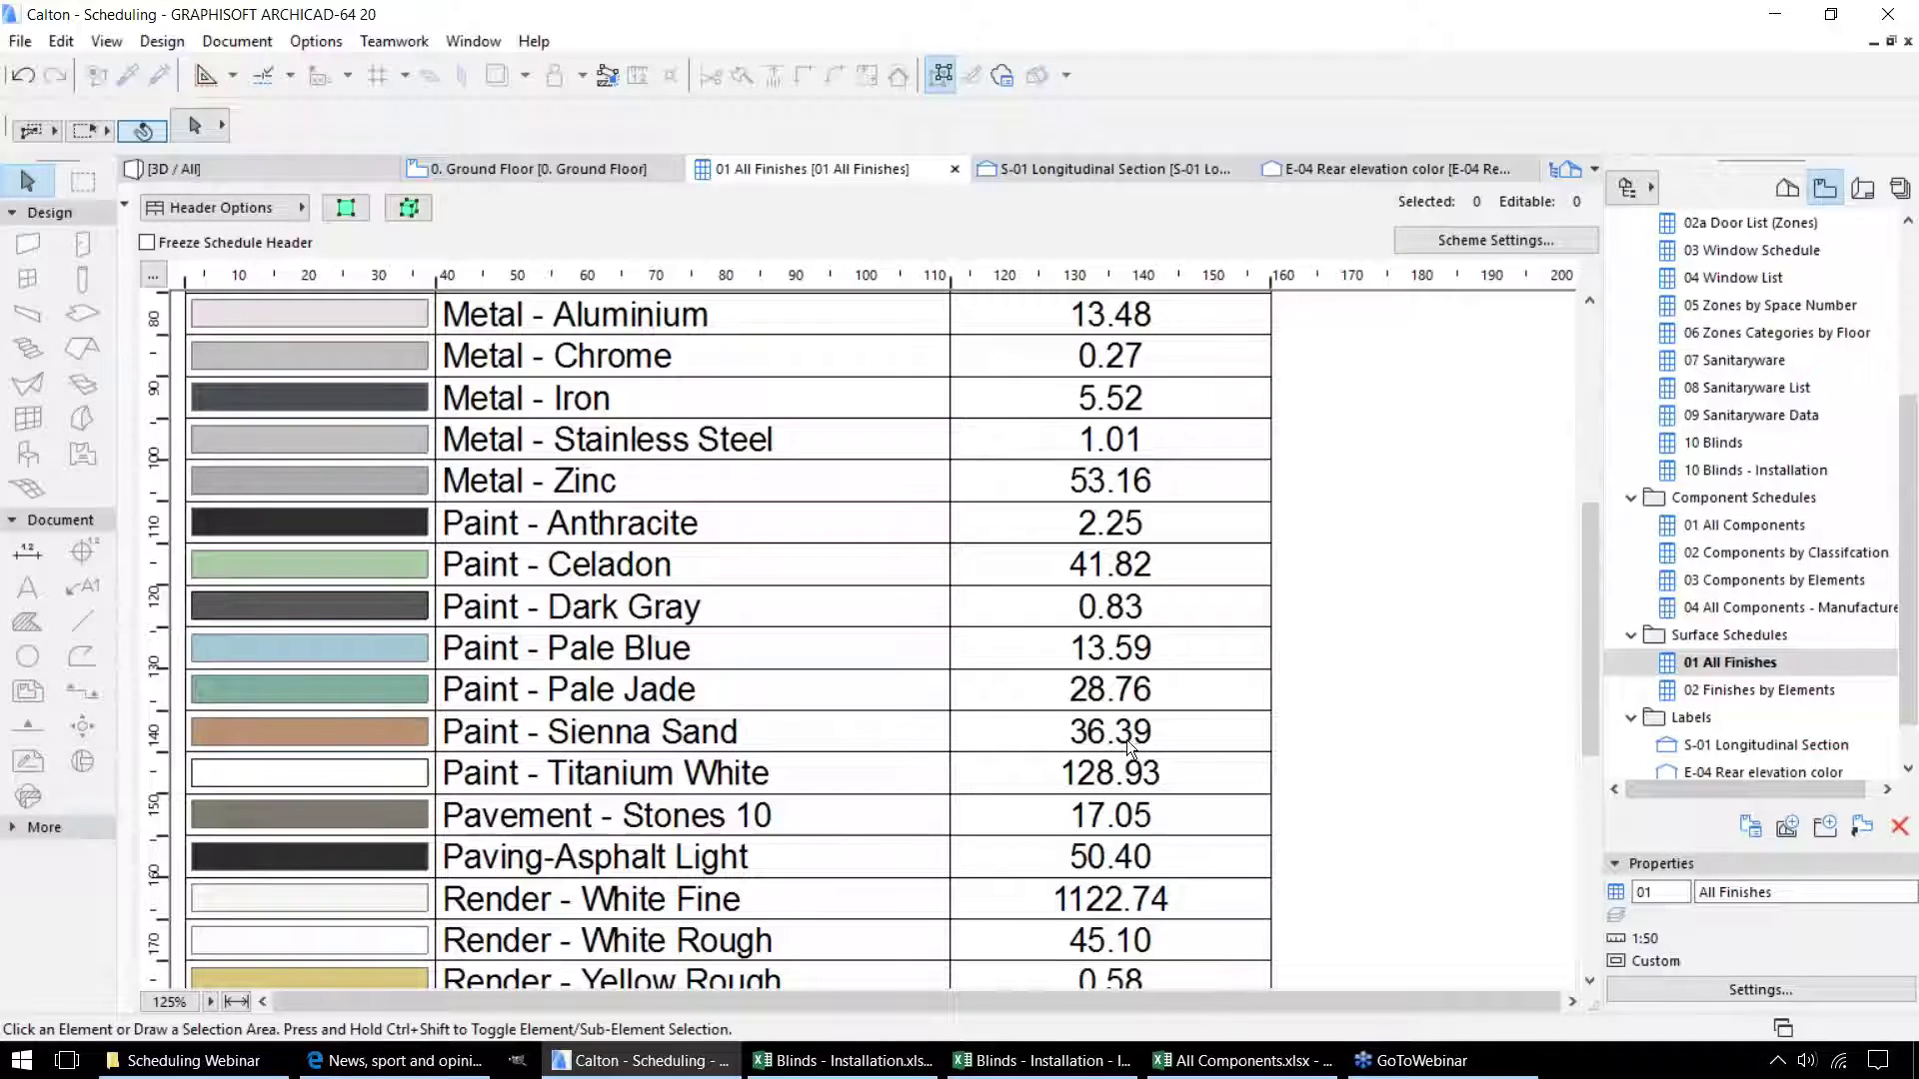
{"action": "left_click", "coordinate": [1780, 692]}
{"action": "double_click", "coordinate": [1781, 693]}
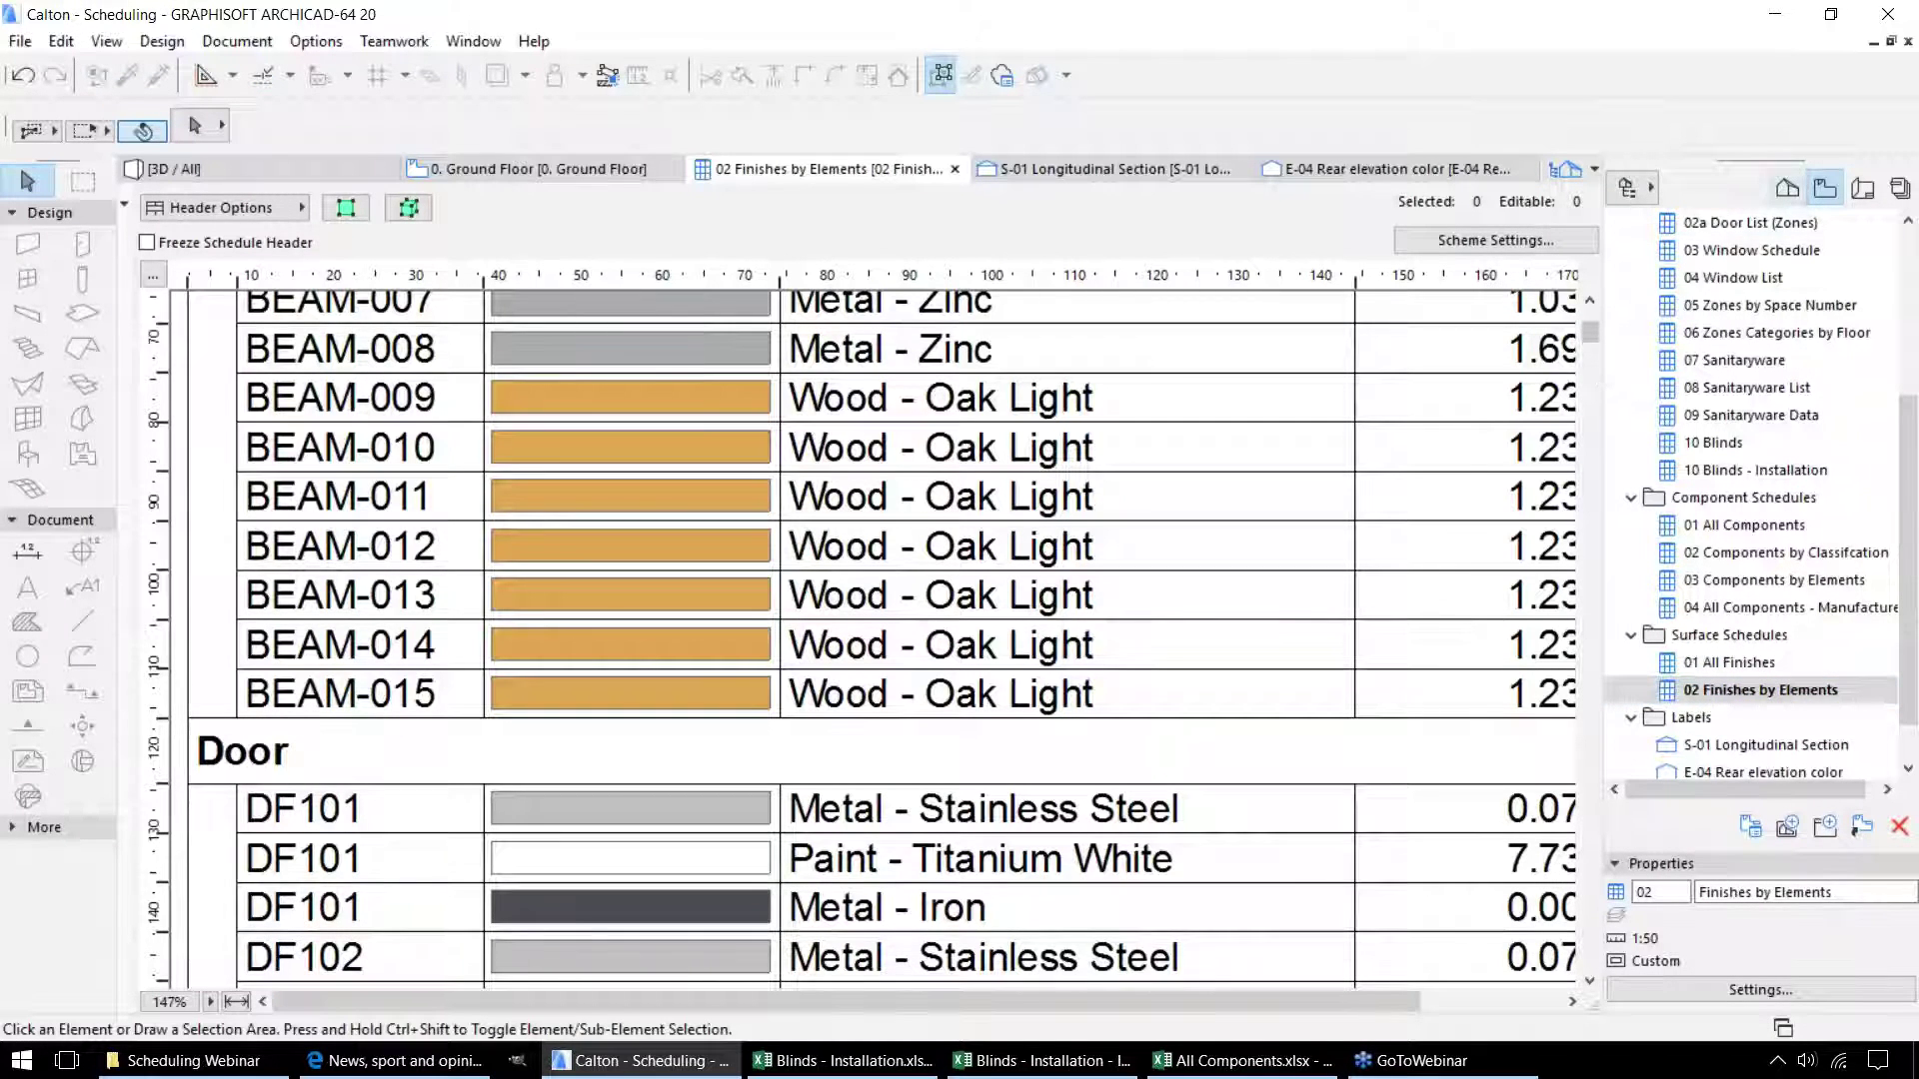
{"action": "left_click", "coordinate": [1861, 188]}
View the Sch-1 Door List, then page through Sch-2 Window List, Sch-3 Room Lists and Sch-4 Sanitaryware.
{"action": "double_click", "coordinate": [1751, 448]}
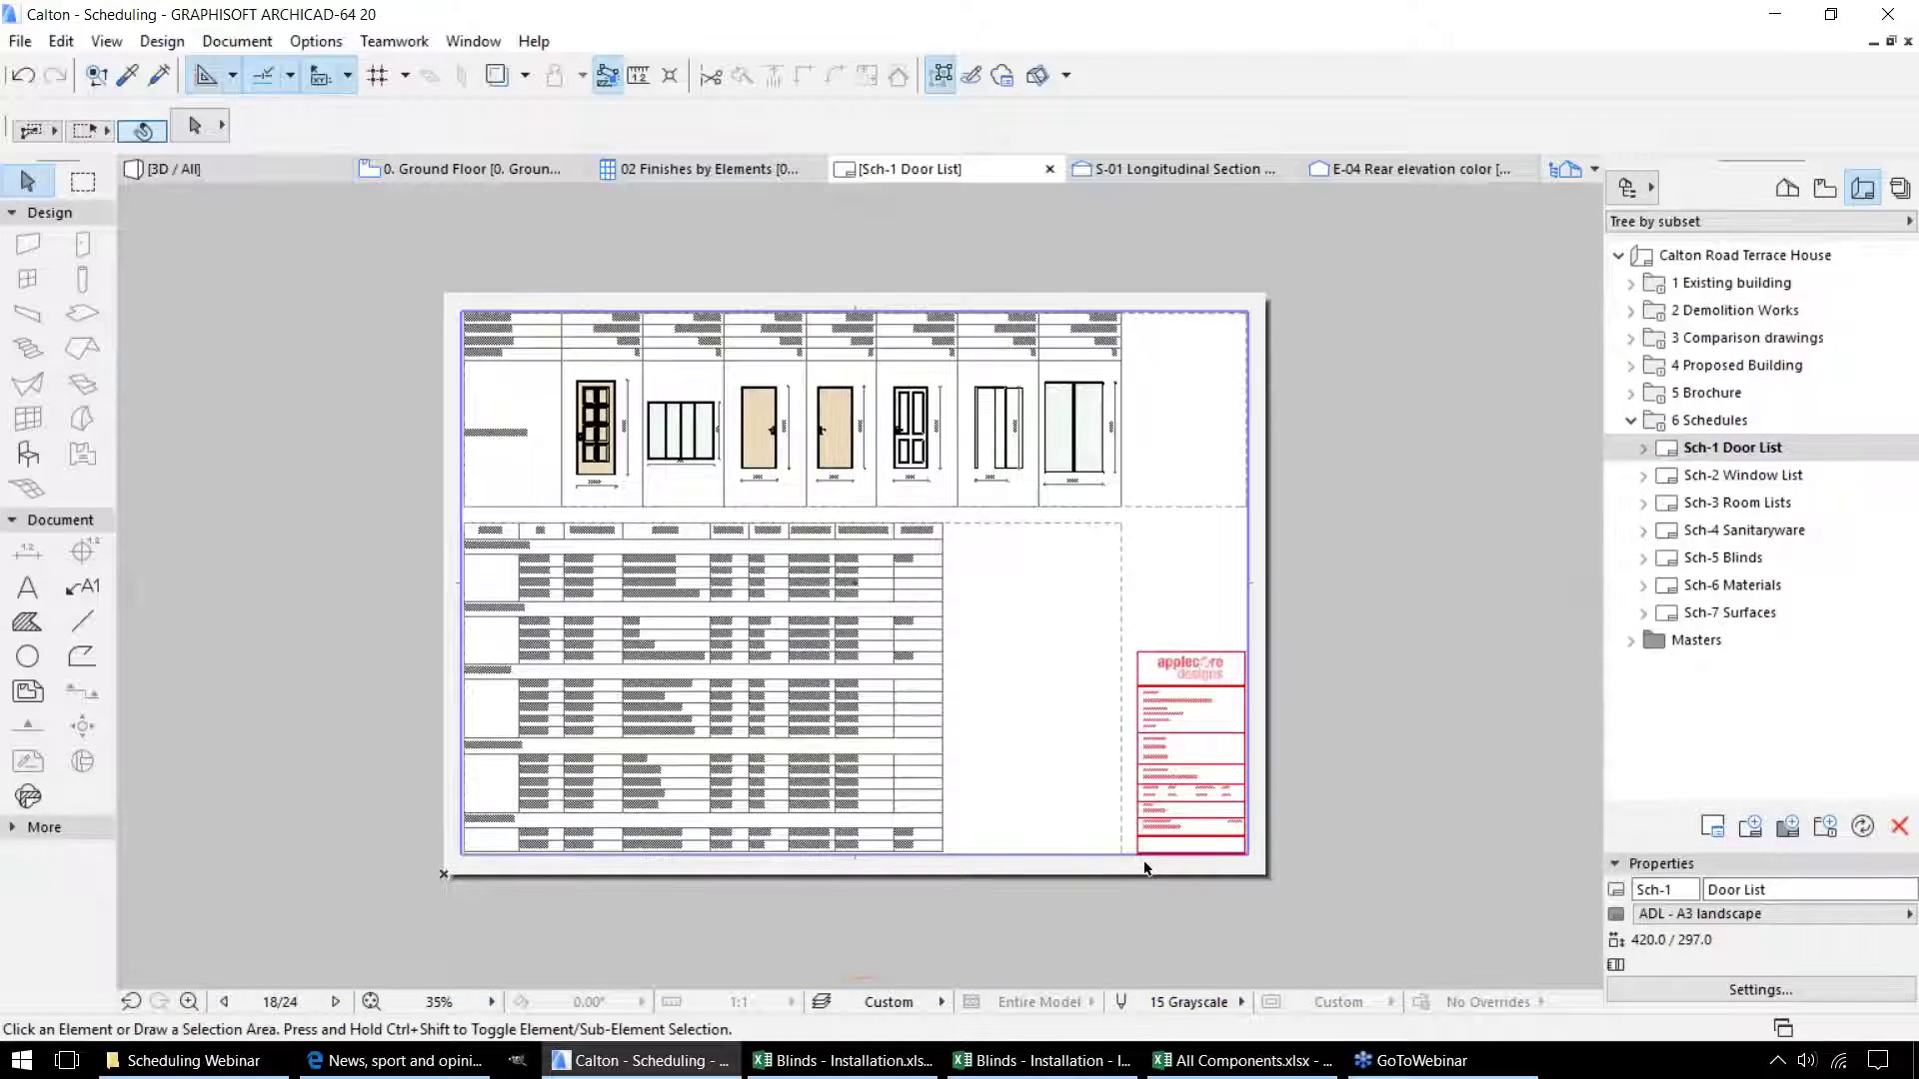
{"action": "scroll", "coordinate": [911, 474], "scroll_direction": "up", "scroll_amount": 3}
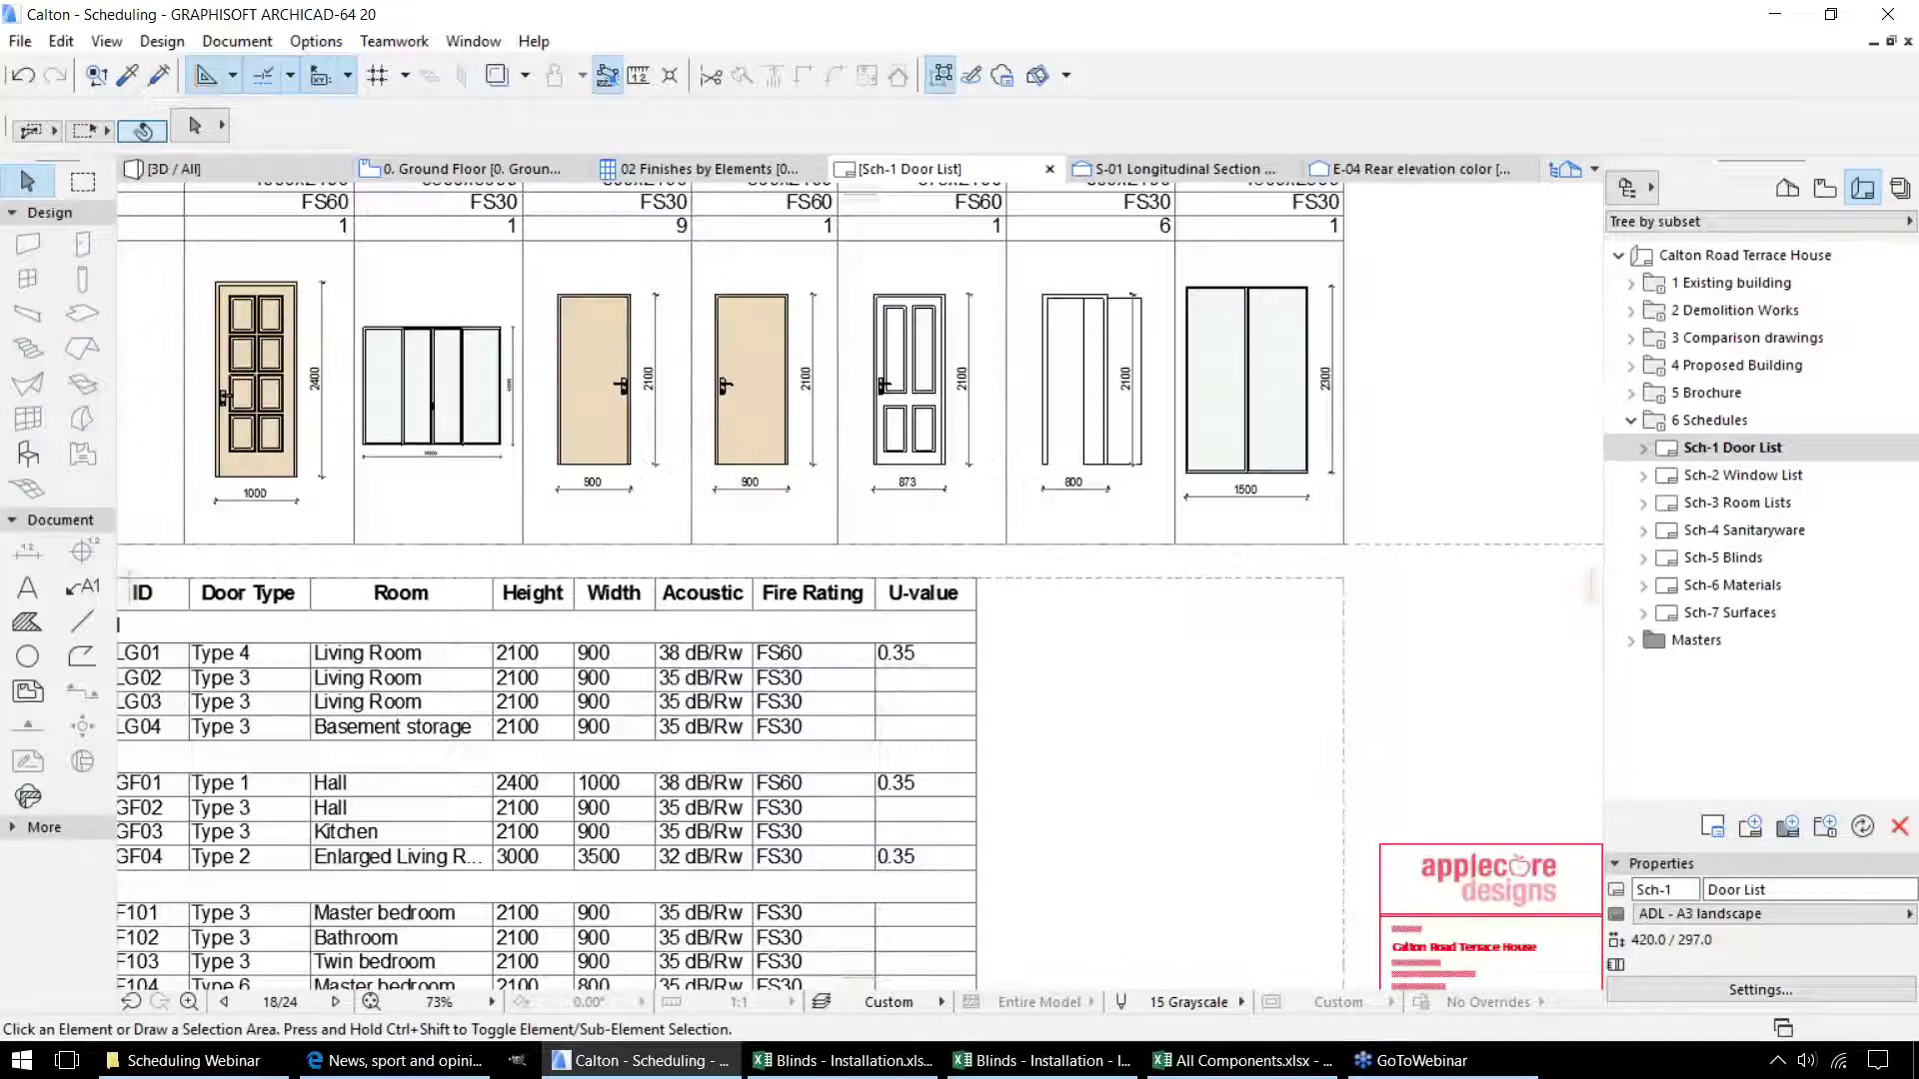
{"action": "scroll", "coordinate": [888, 553], "scroll_direction": "down", "scroll_amount": 3}
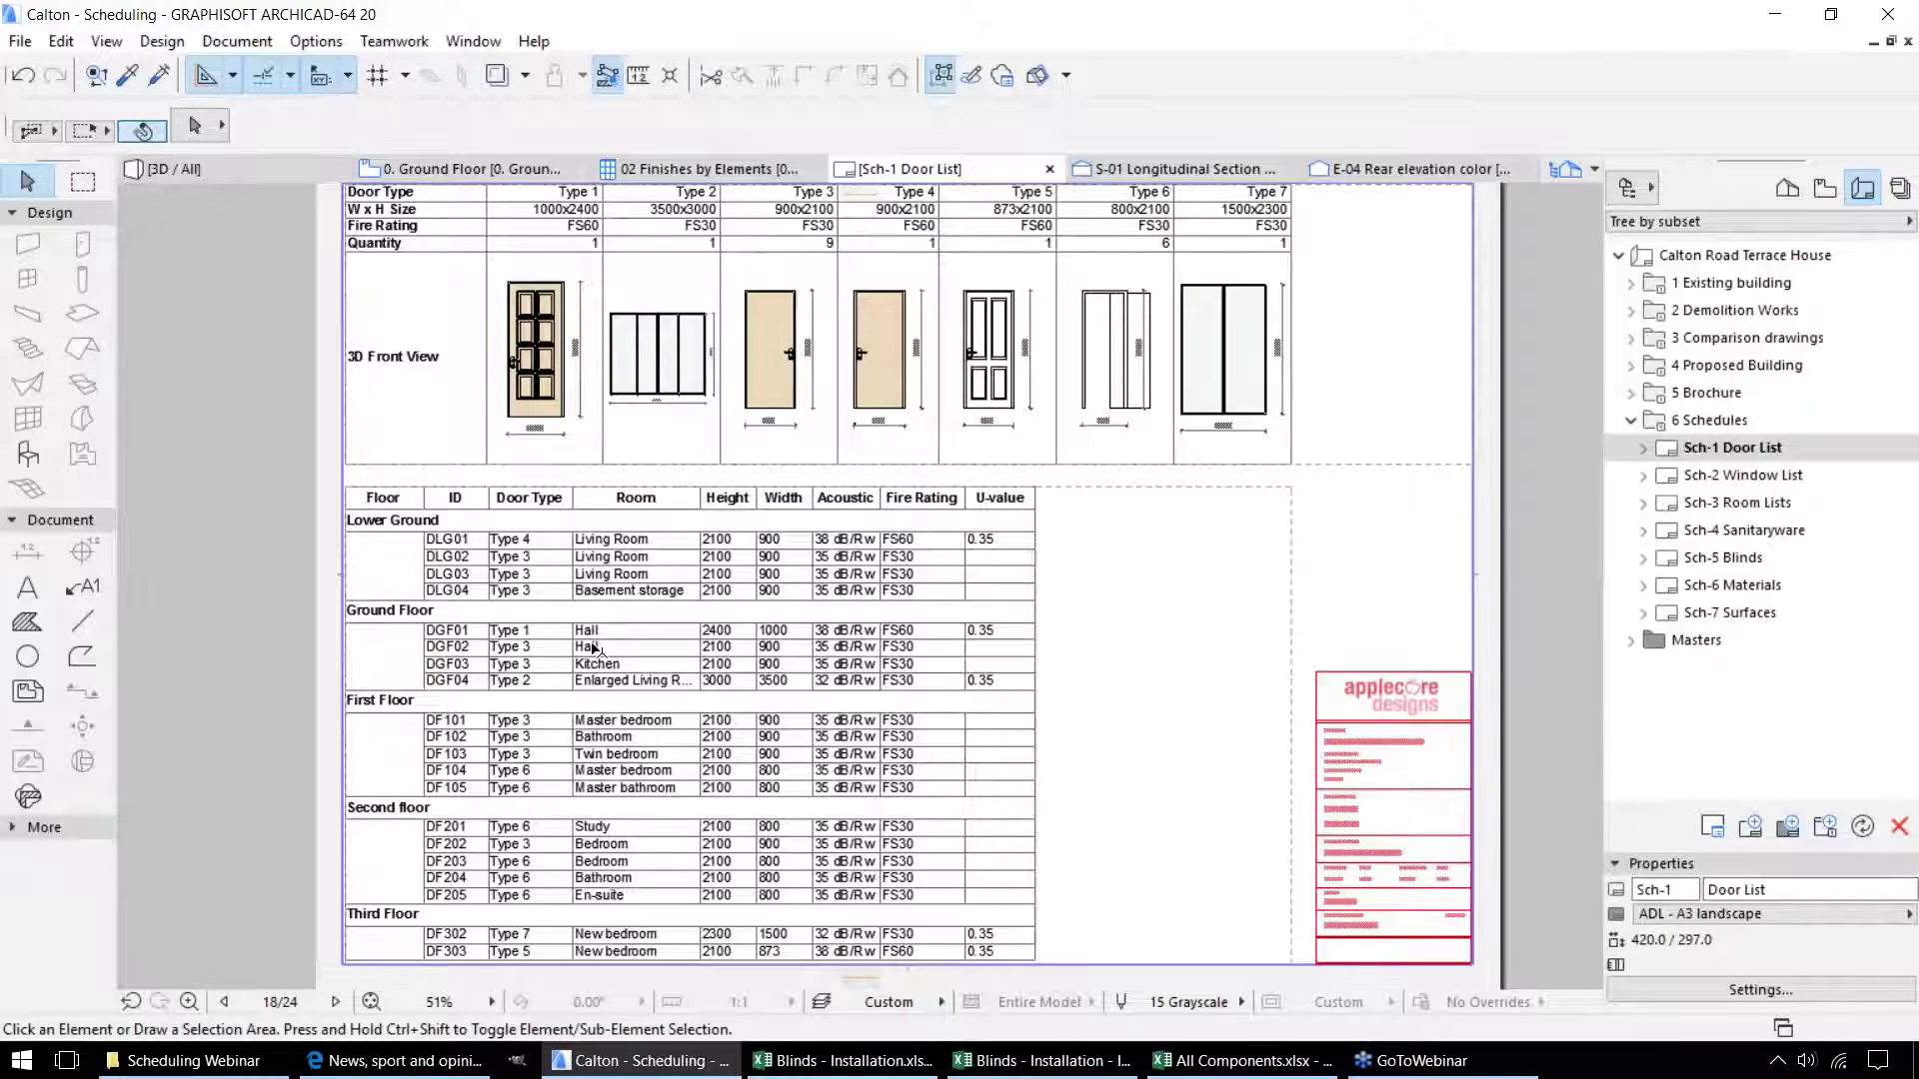
{"action": "left_click", "coordinate": [1739, 475]}
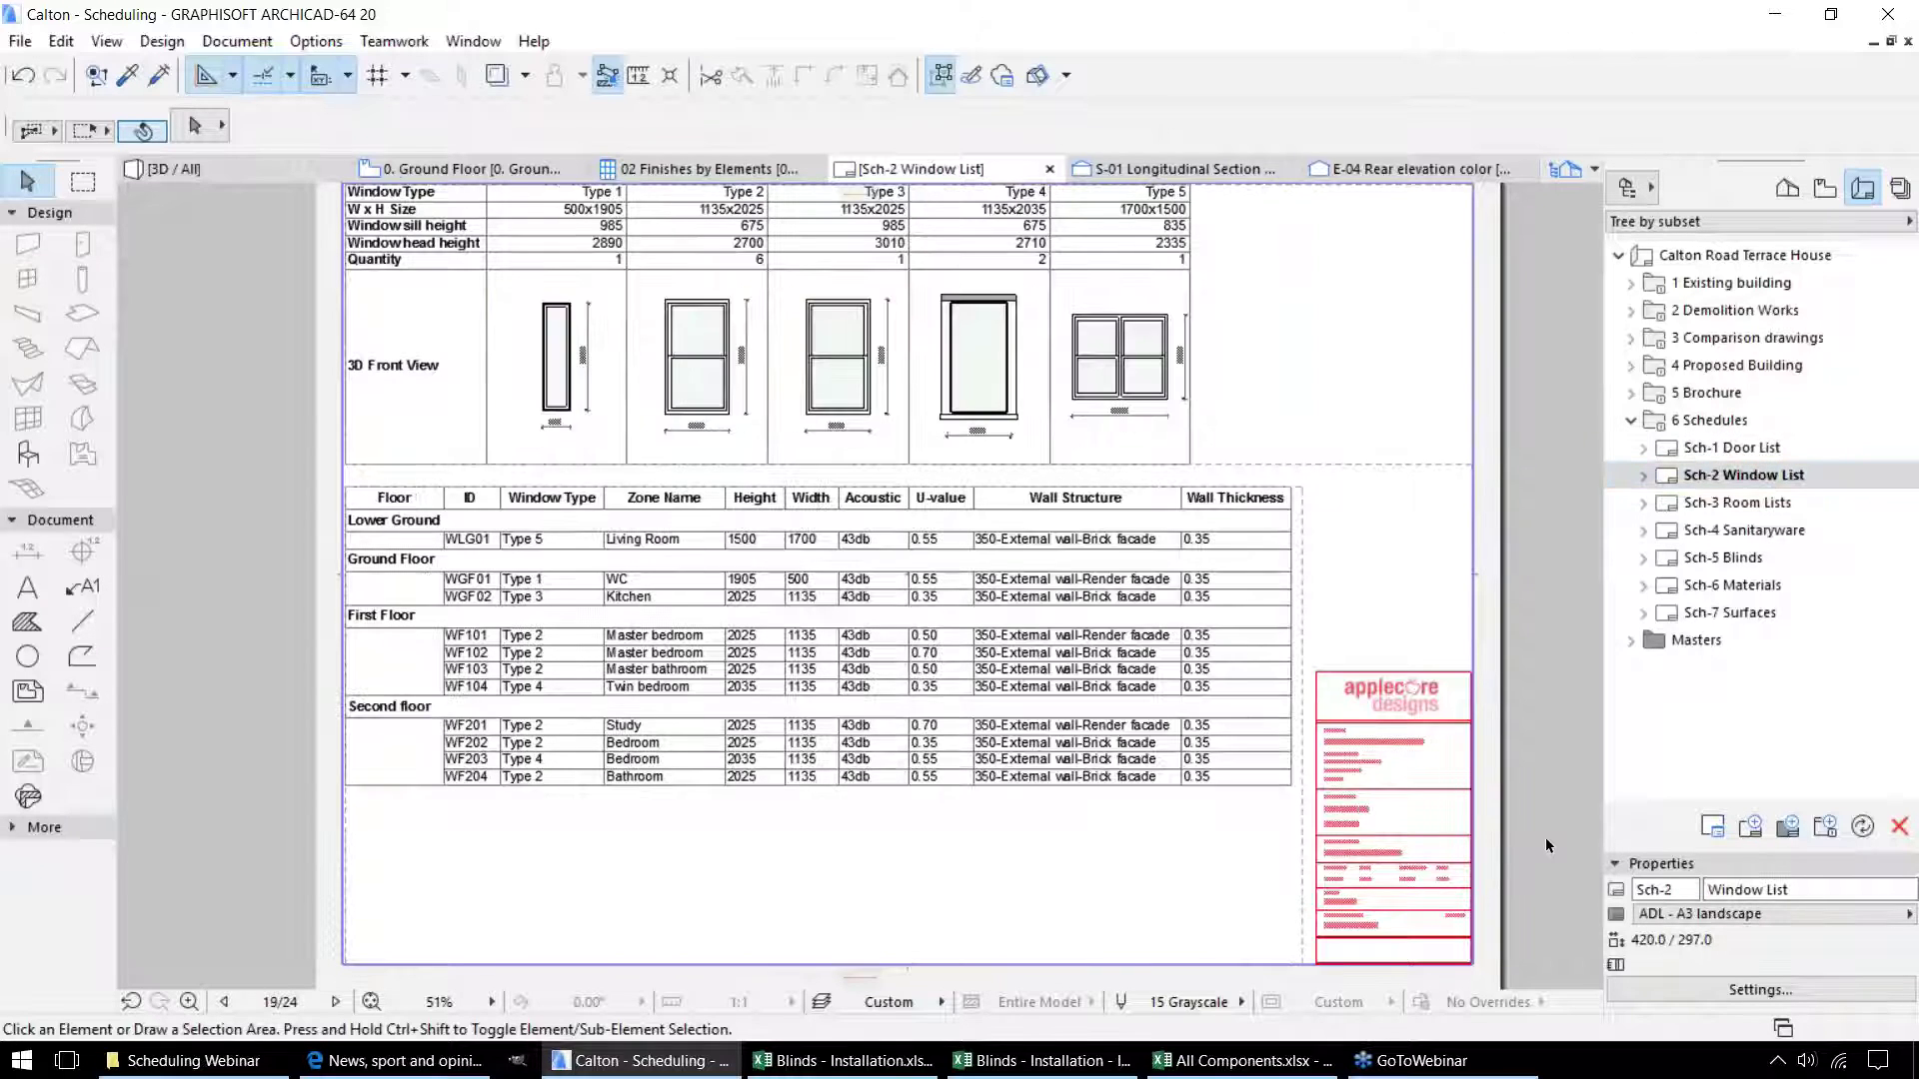
{"action": "left_click", "coordinate": [1751, 503]}
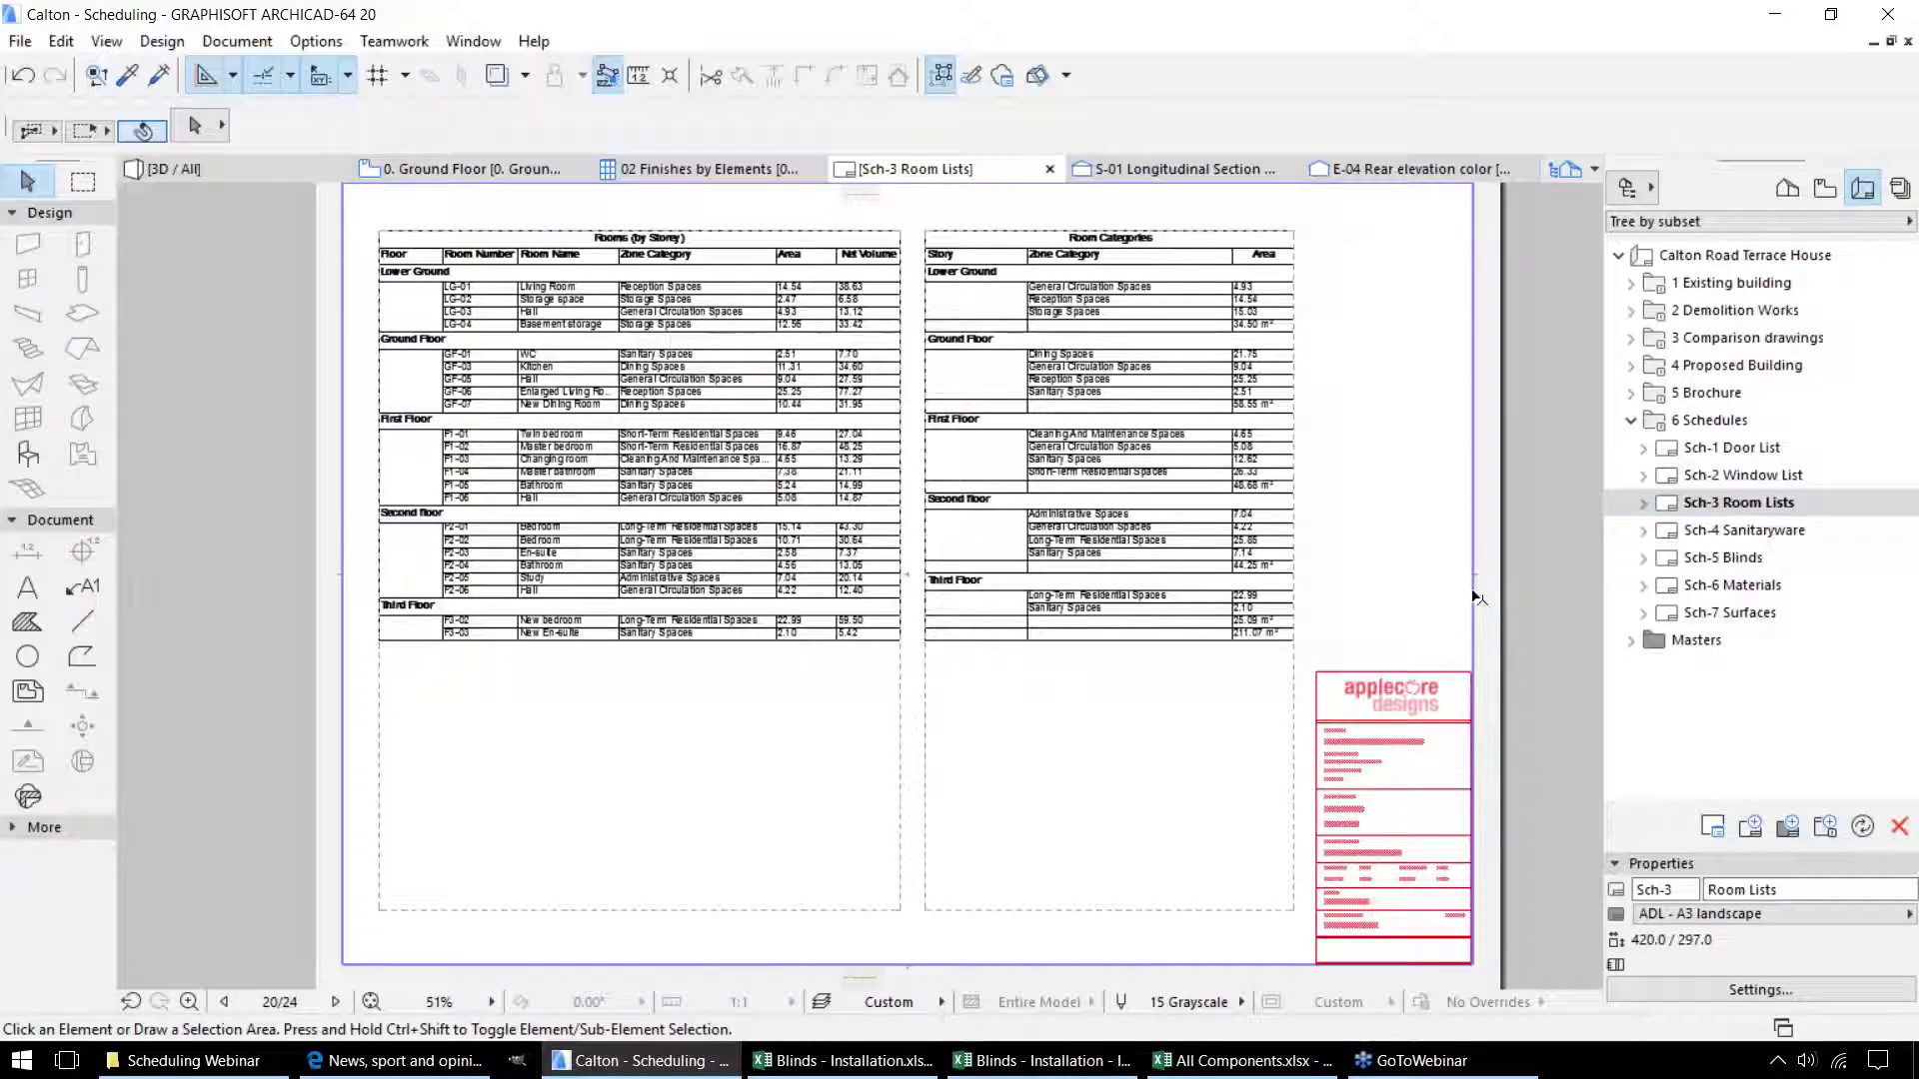
{"action": "scroll", "coordinate": [1139, 349], "scroll_direction": "up", "scroll_amount": 3}
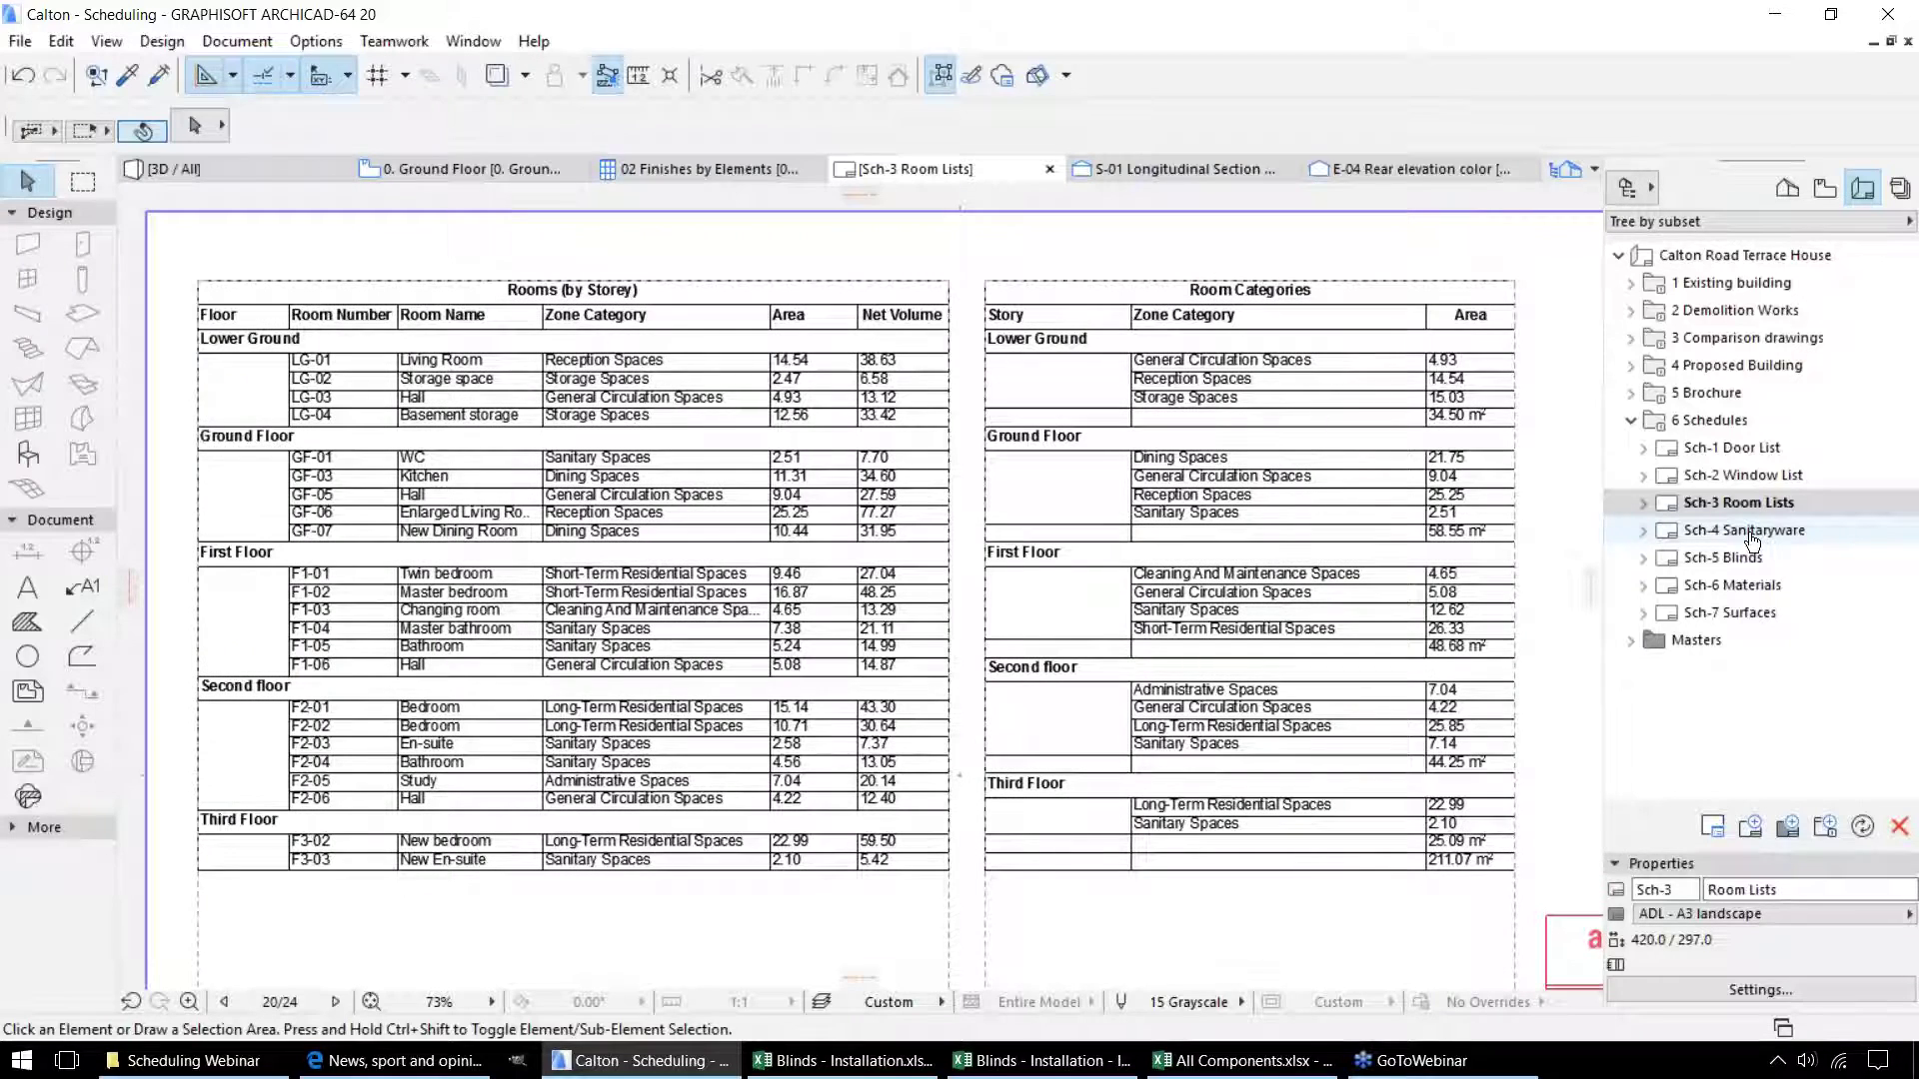
{"action": "left_click", "coordinate": [1740, 533]}
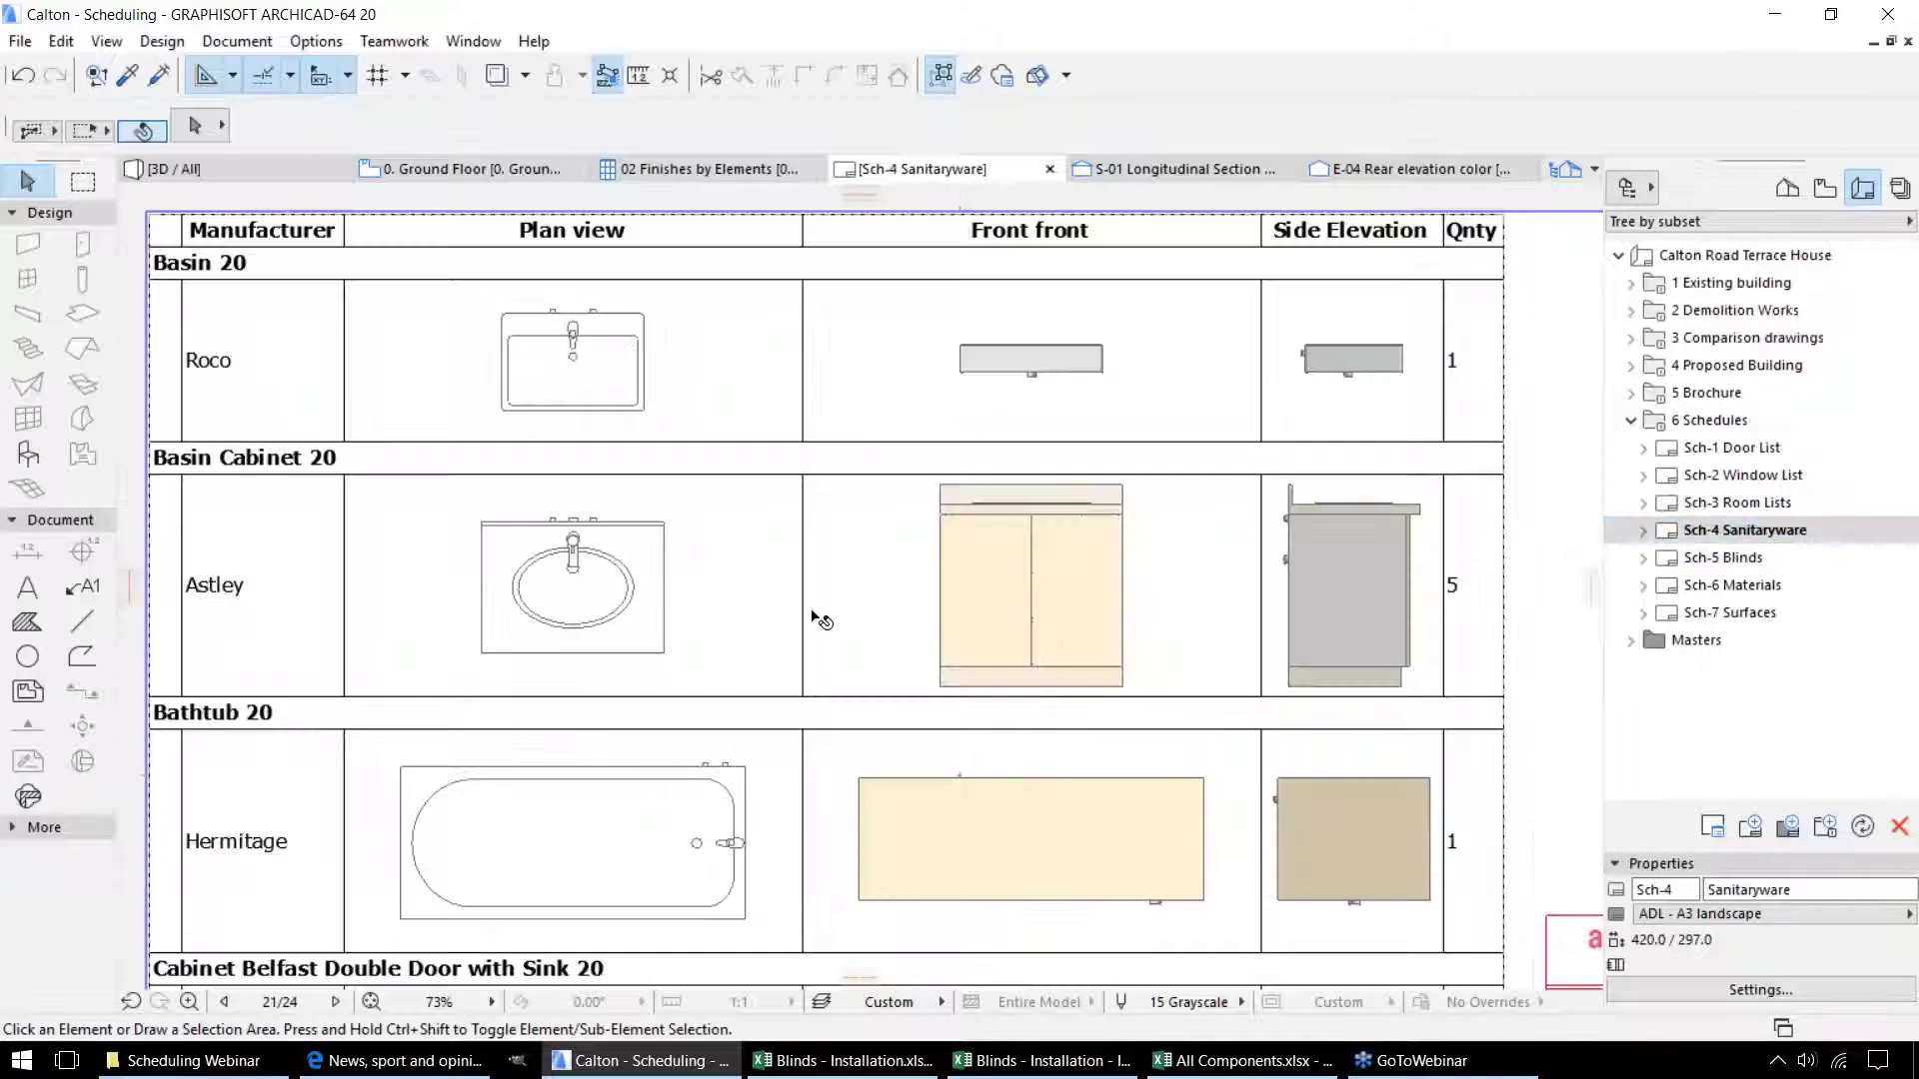
Select the sanitaryware schedule drawing and enlarge its boundary by offsetting it.
{"action": "scroll", "coordinate": [822, 620], "scroll_direction": "down", "scroll_amount": 6}
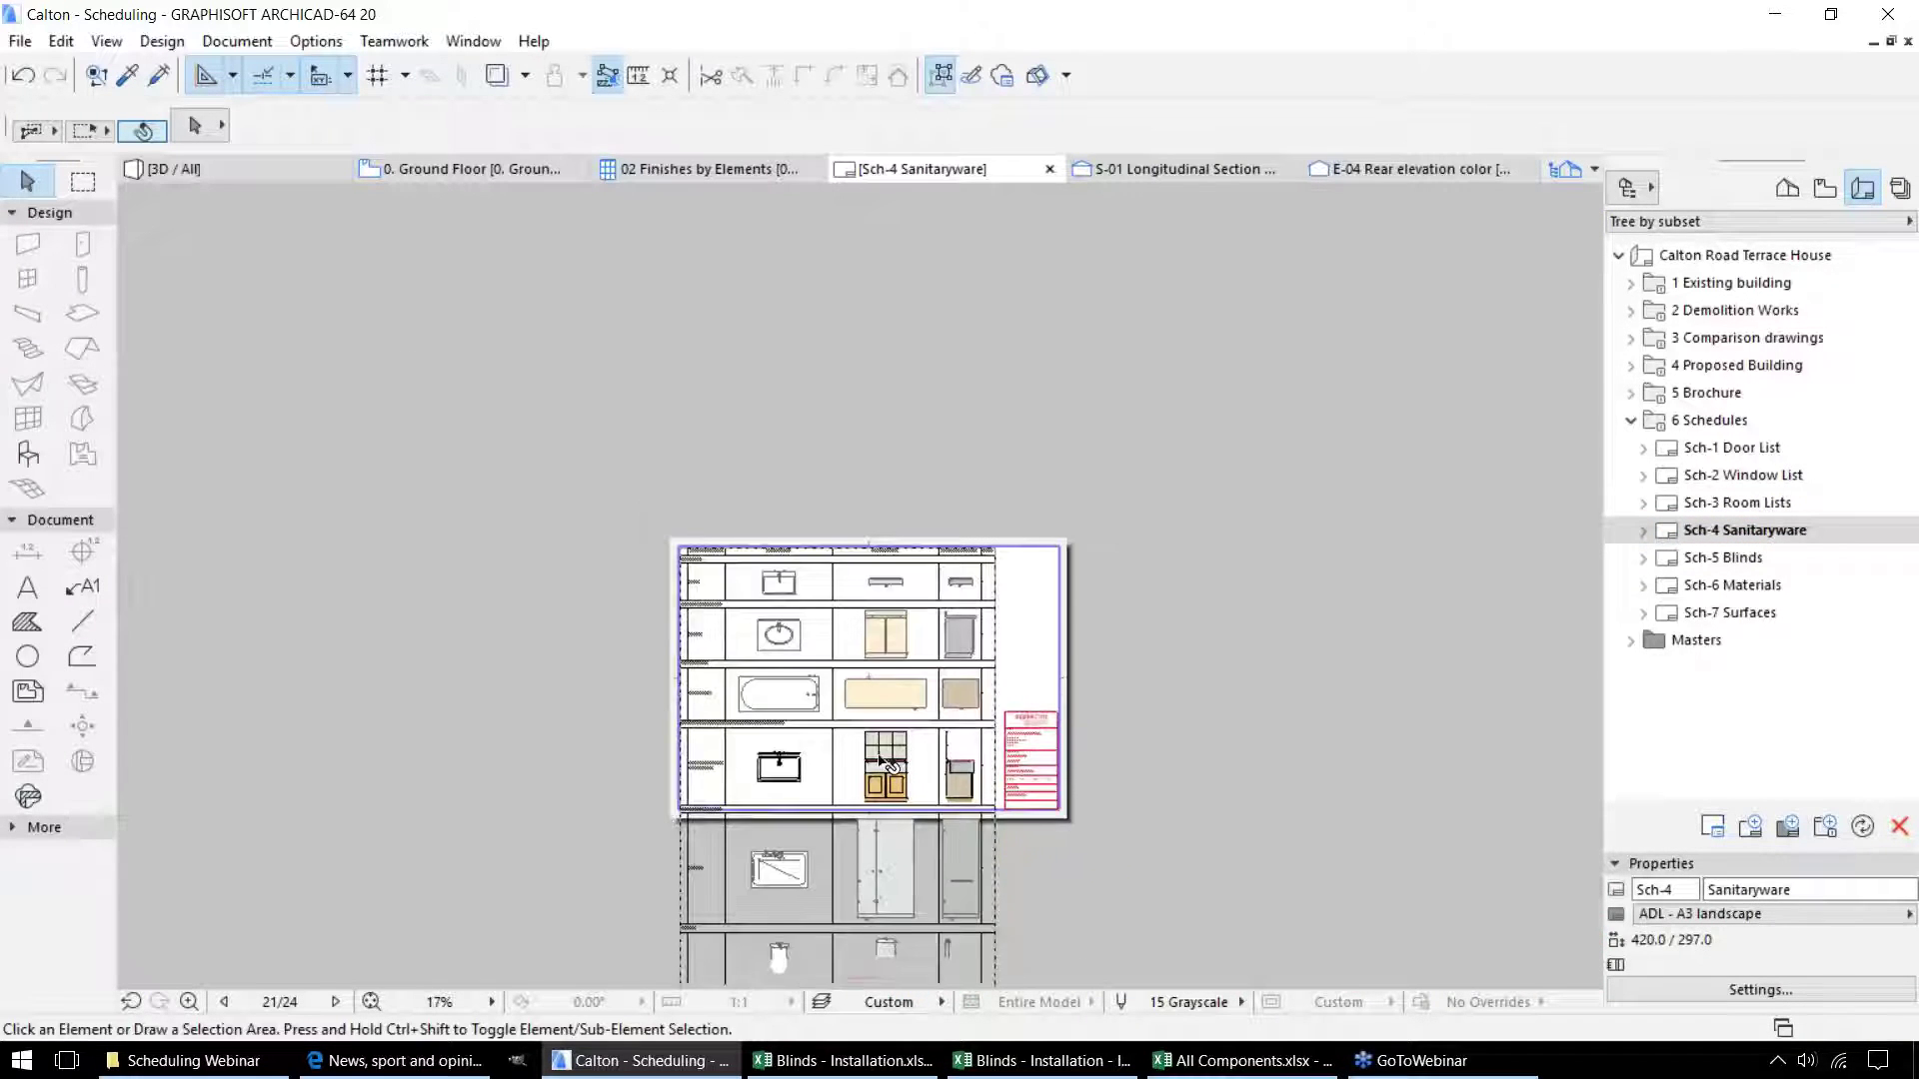
{"action": "middle_click_drag", "start_coordinate": [884, 764], "coordinate": [890, 509]}
{"action": "left_click", "coordinate": [984, 632]}
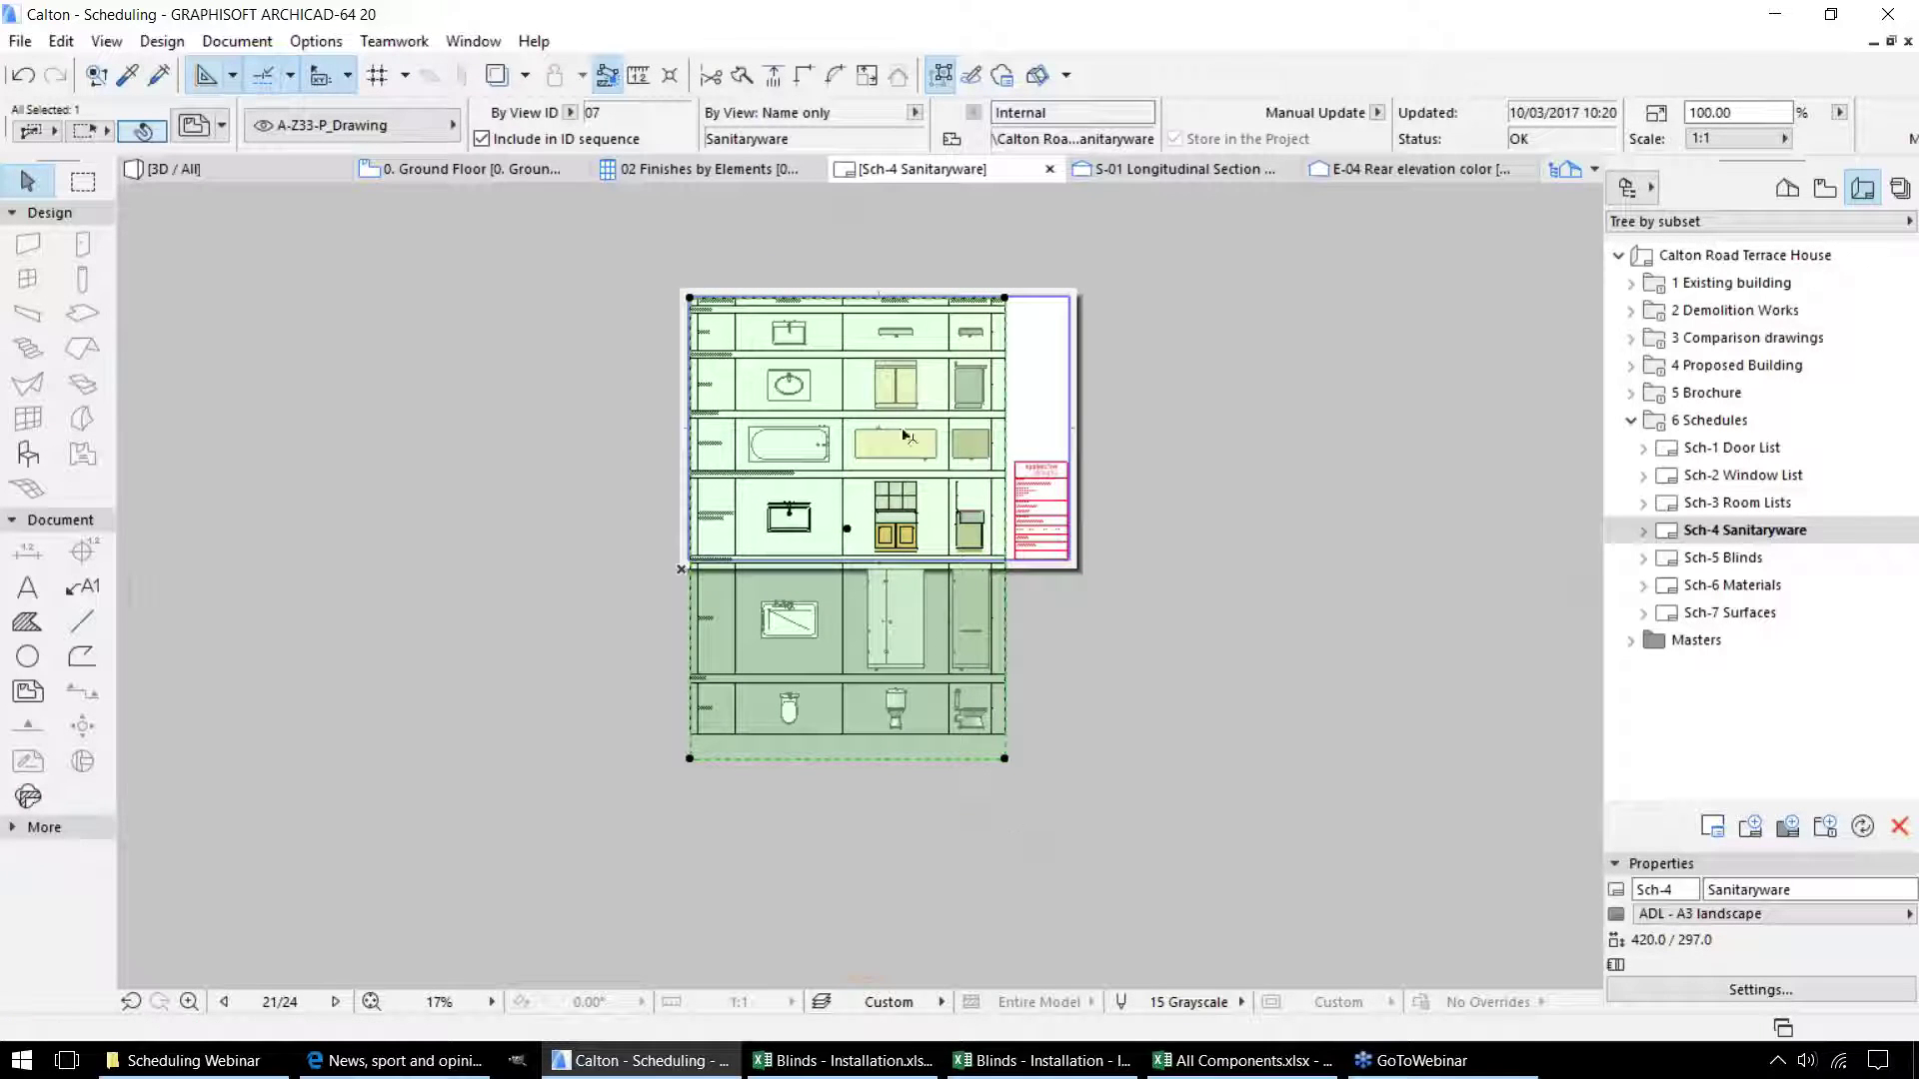
{"action": "middle_click_drag", "start_coordinate": [1165, 464], "coordinate": [972, 449]}
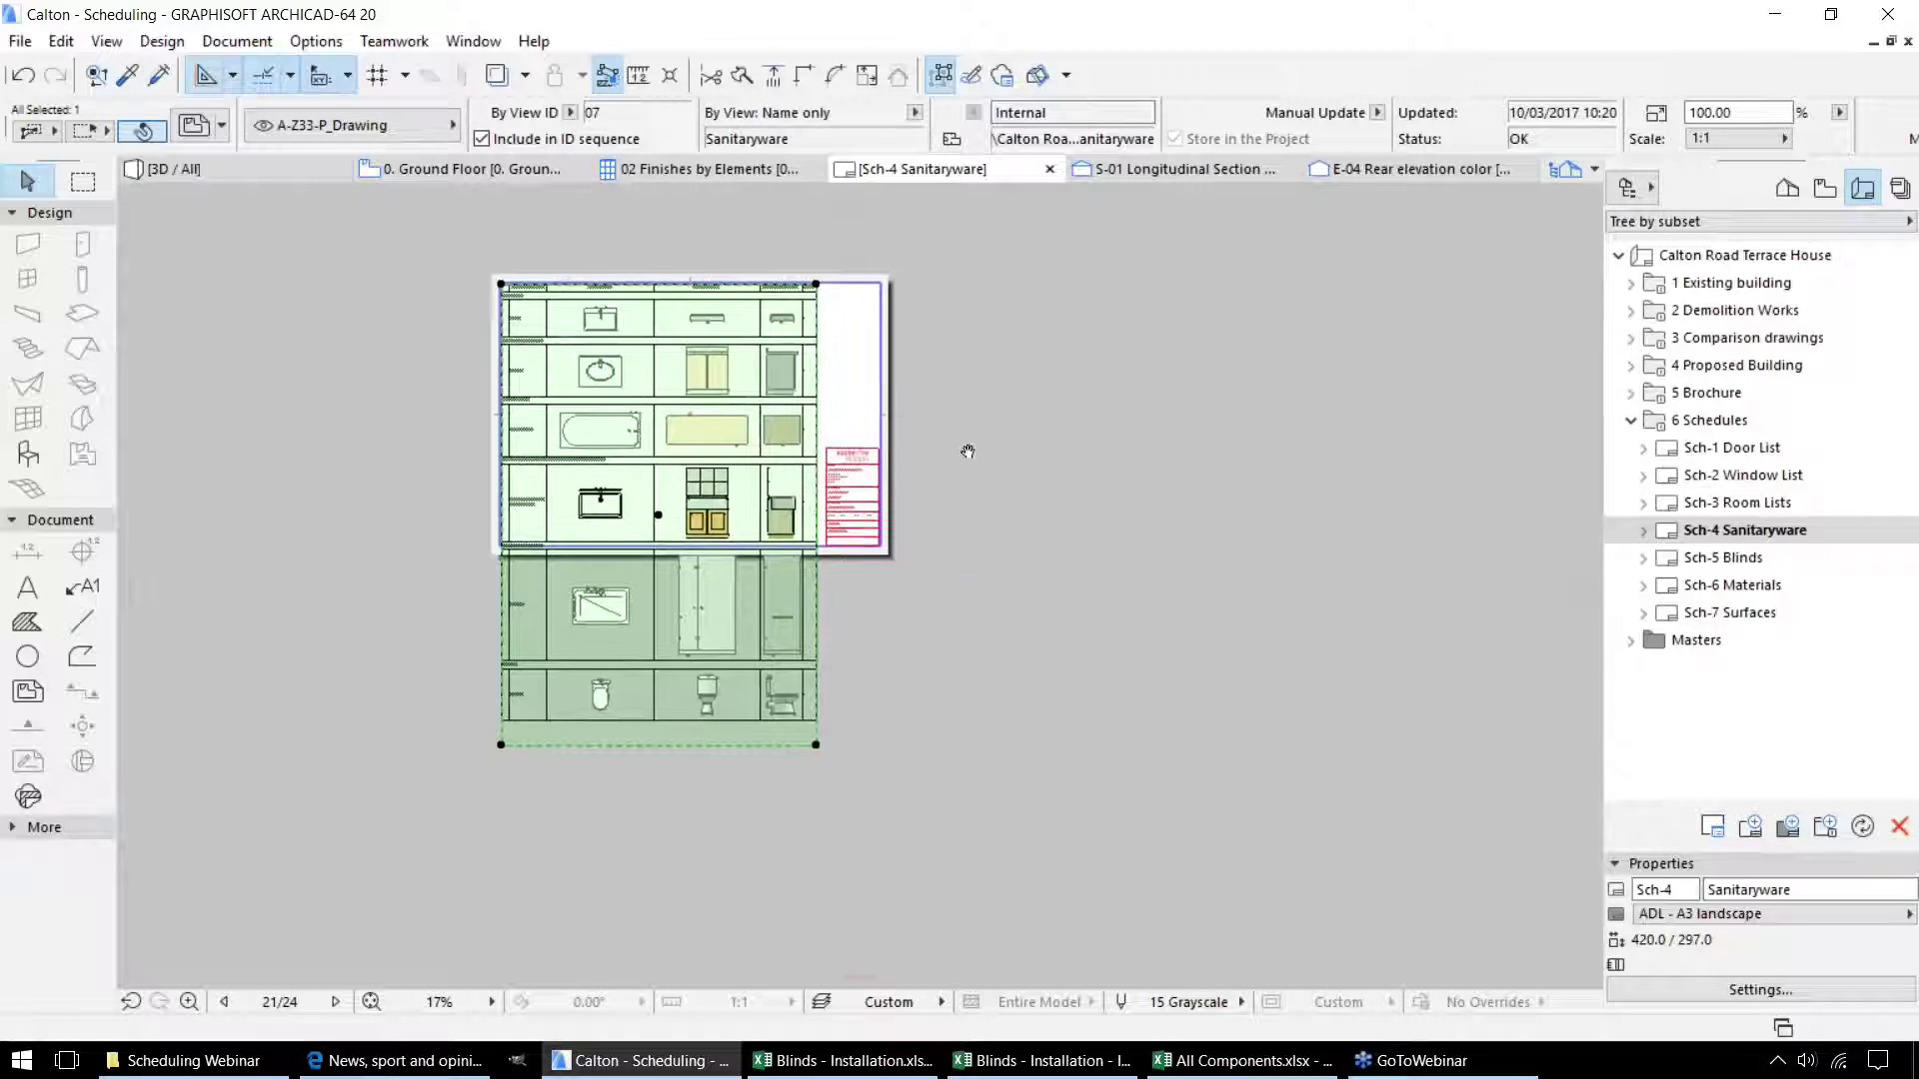
{"action": "left_click", "coordinate": [812, 743]}
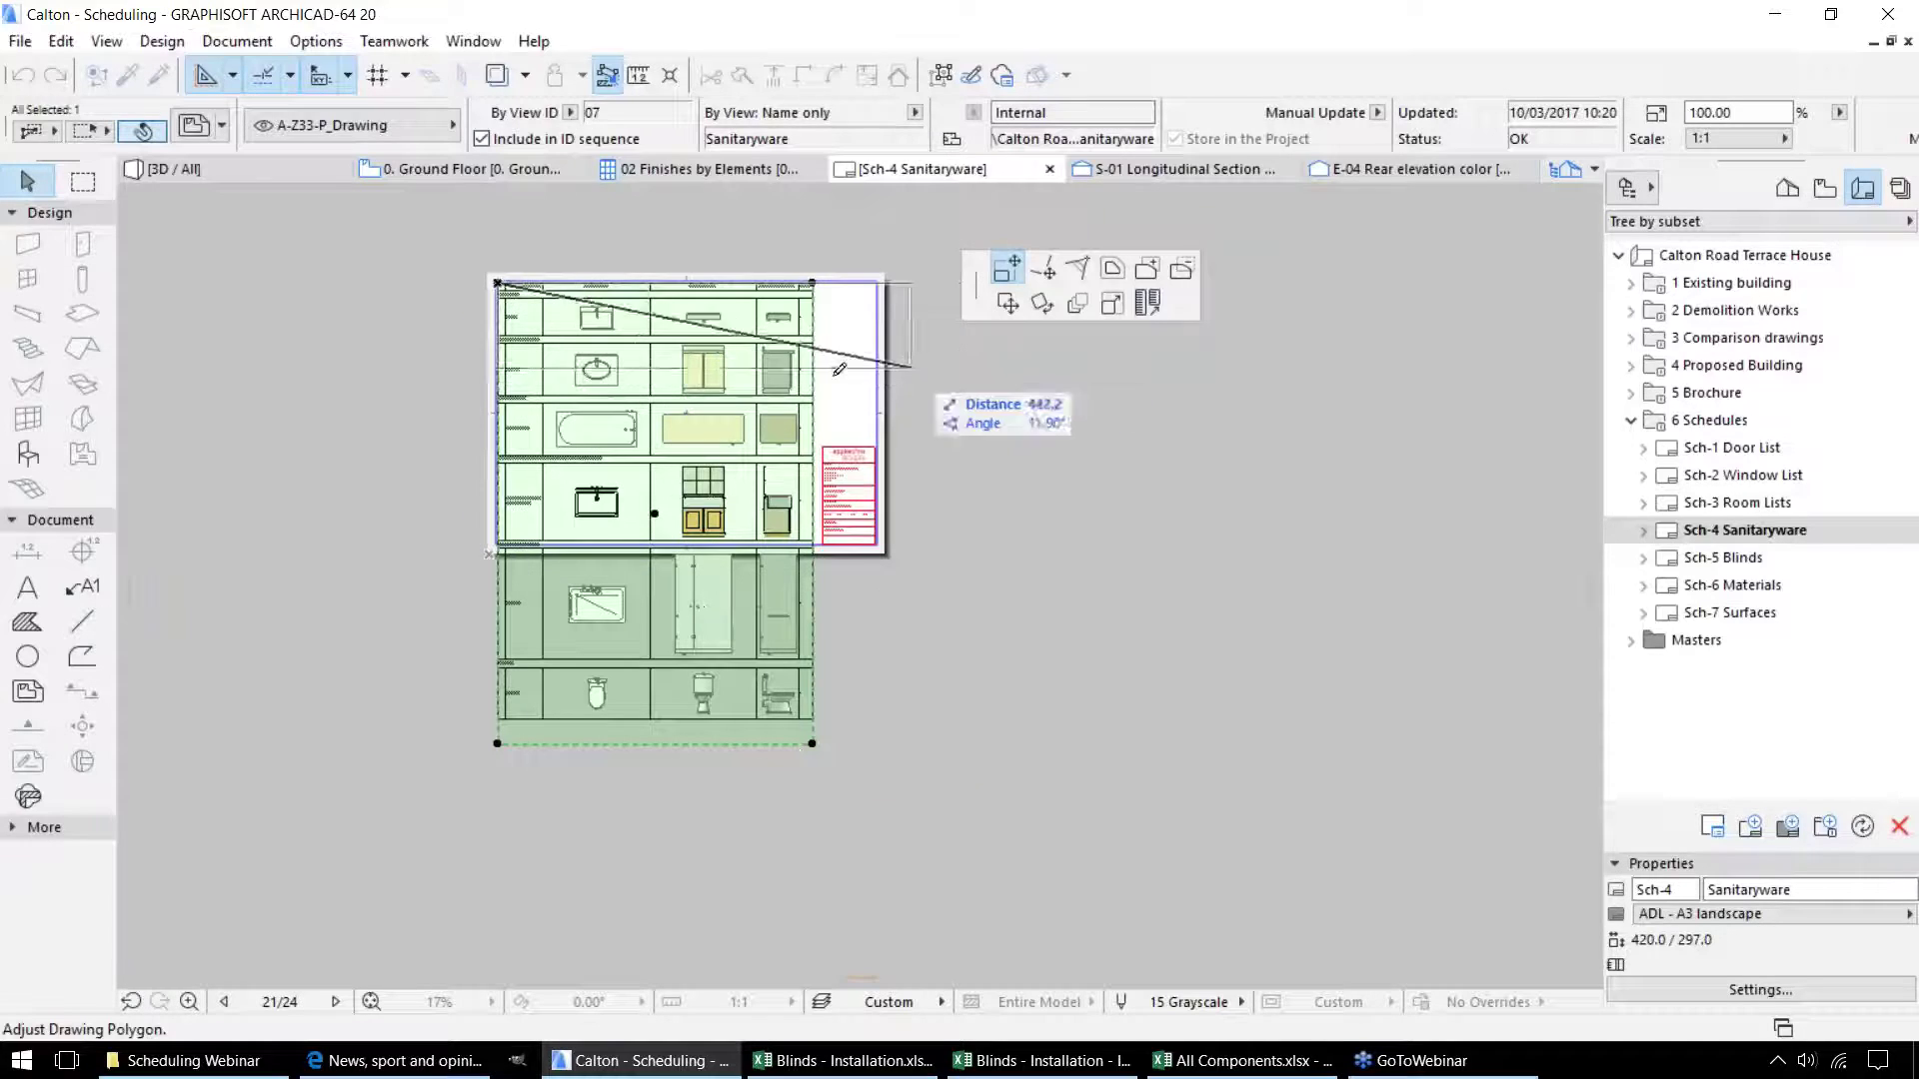
{"action": "left_click", "coordinate": [1148, 303]}
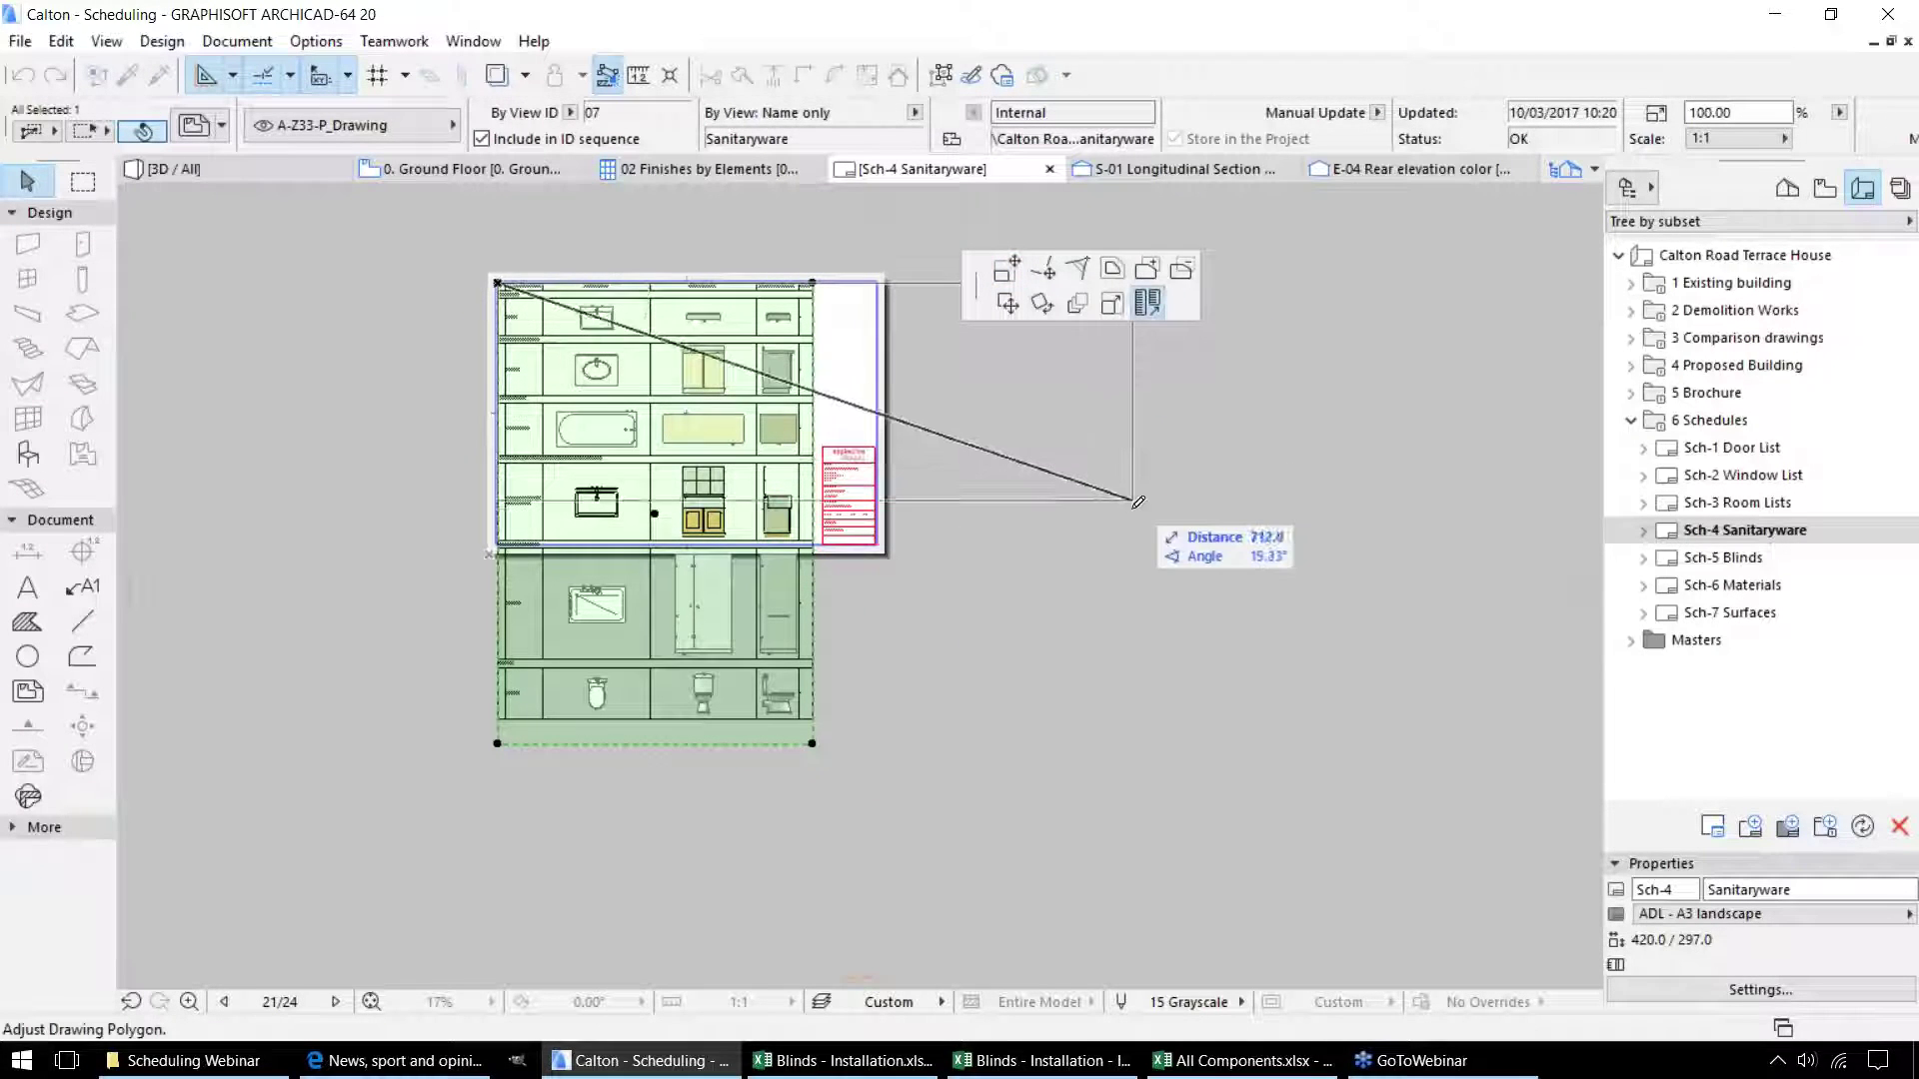
{"action": "left_click", "coordinate": [1289, 543]}
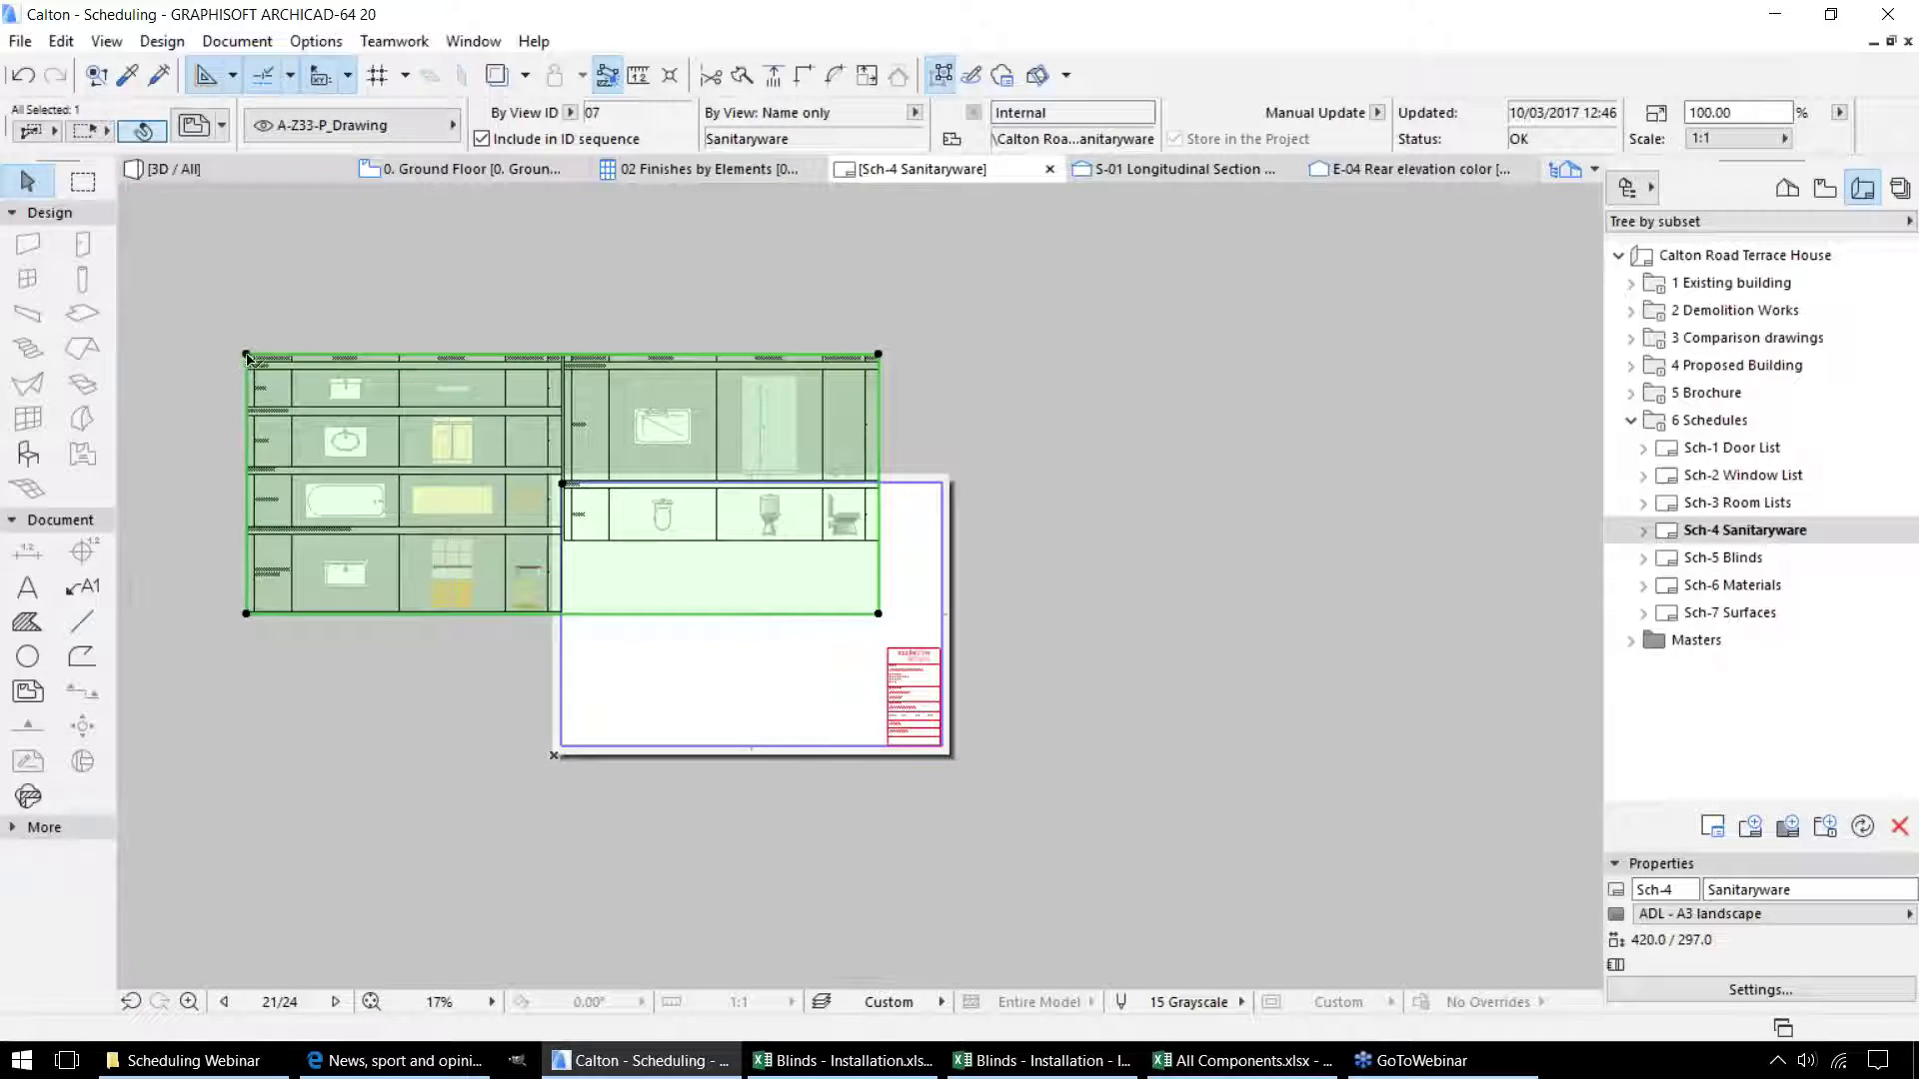
Move the drawing to the layout's top-left corner and open its Drawing Settings.
{"action": "left_click", "coordinate": [246, 355]}
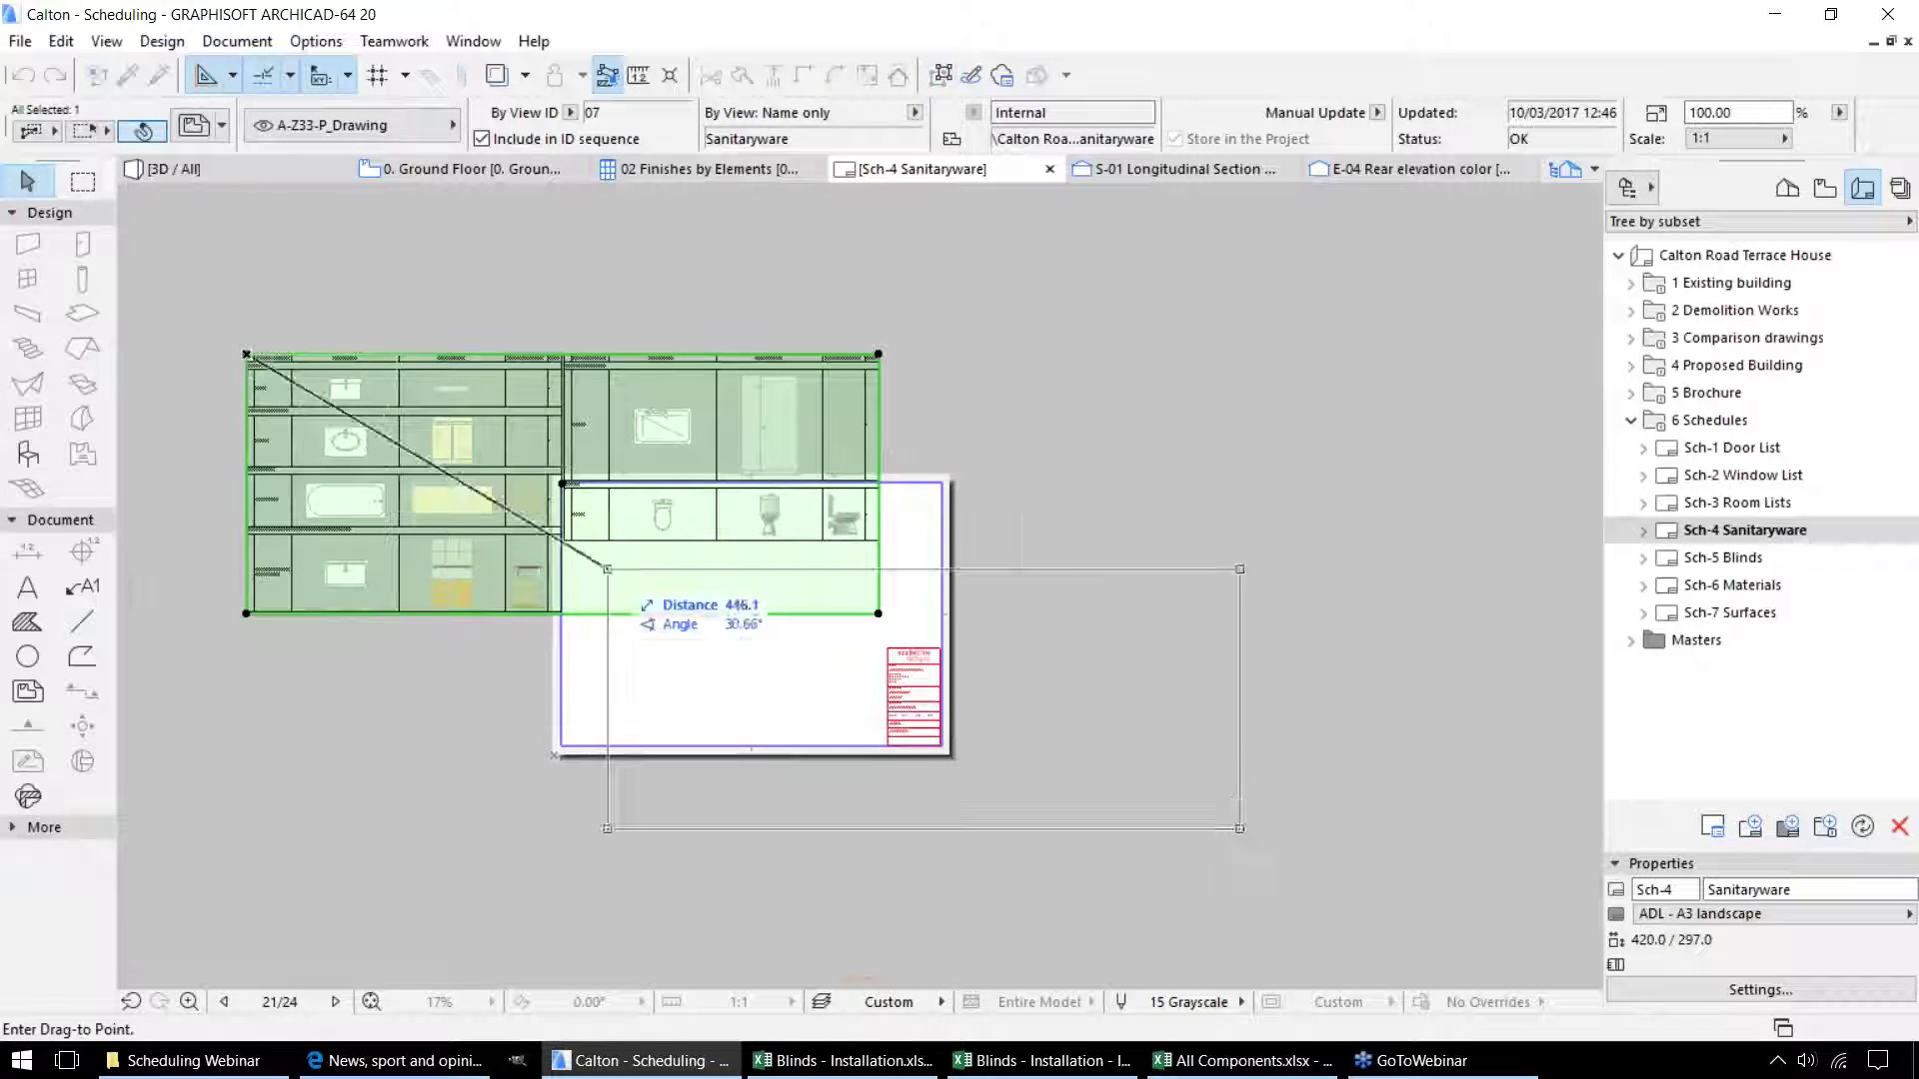
{"action": "left_click", "coordinate": [571, 482]}
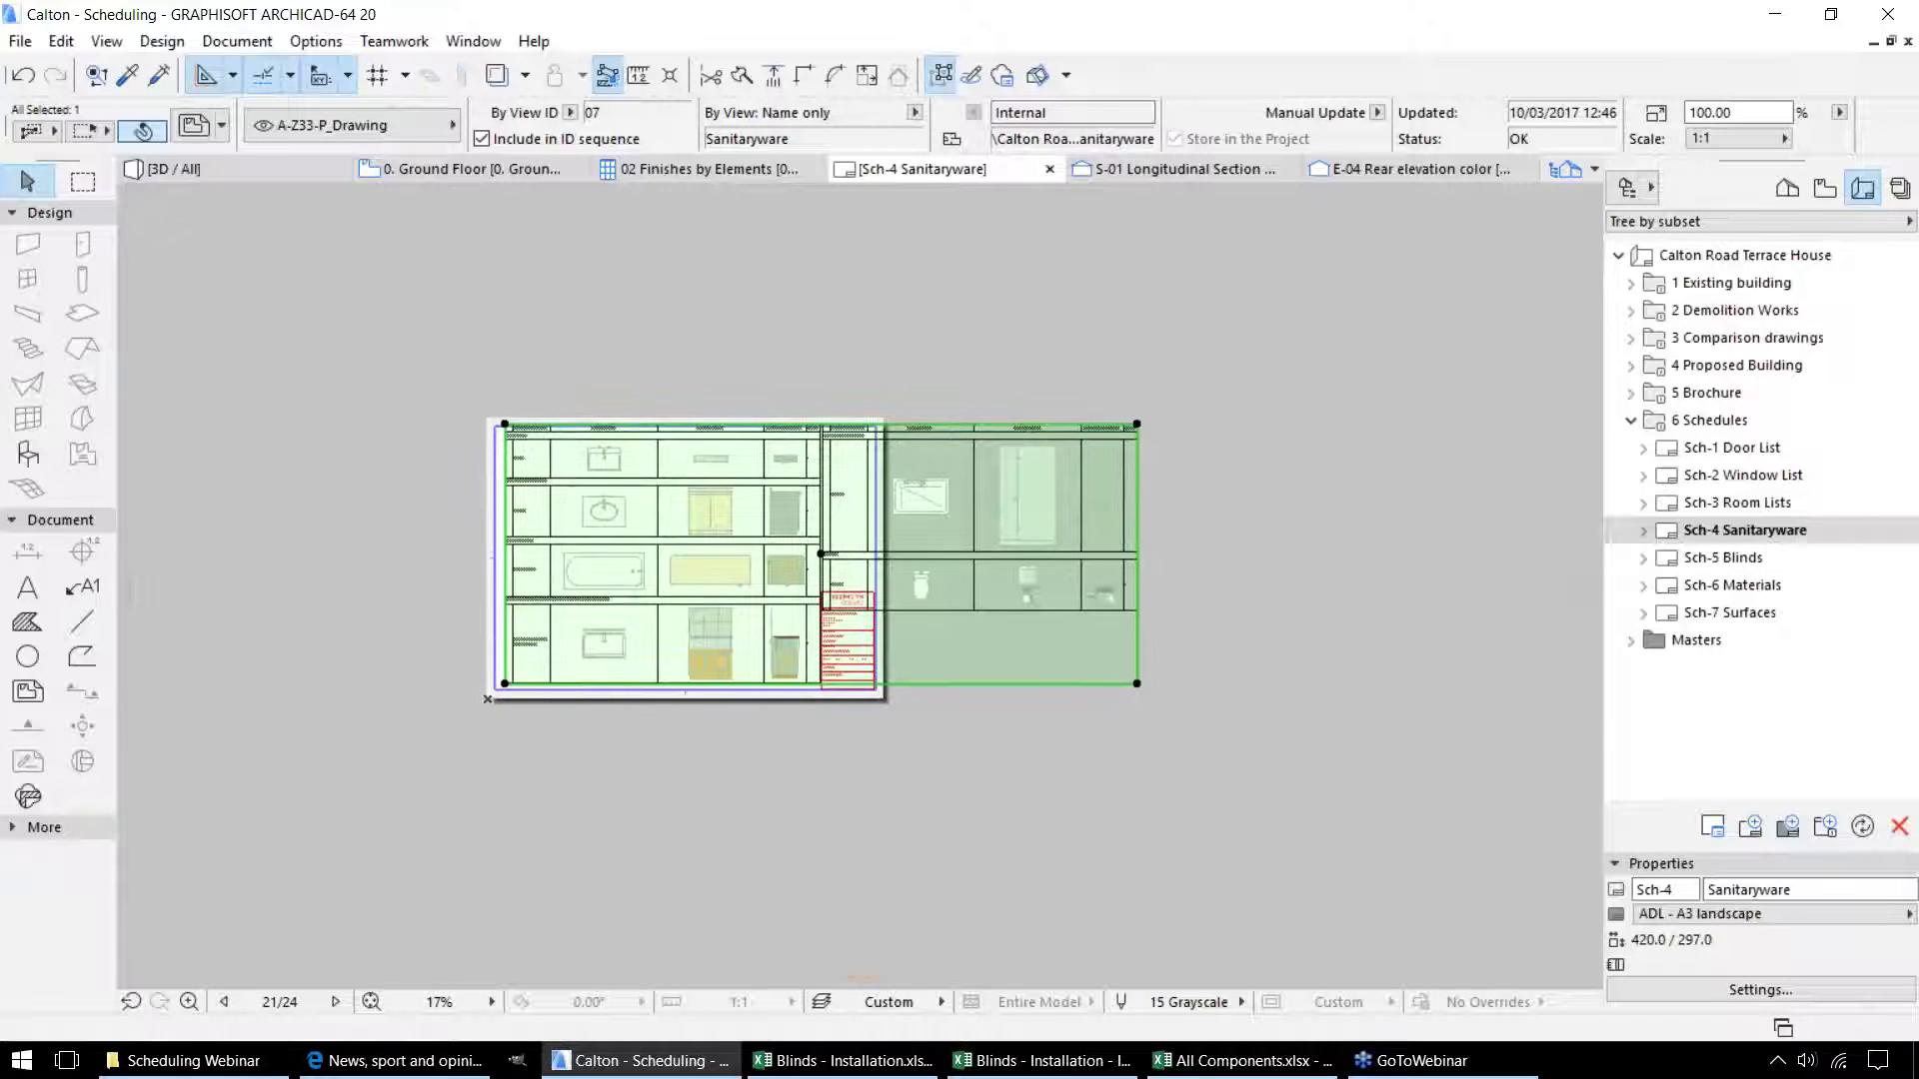
{"action": "left_click", "coordinate": [189, 129]}
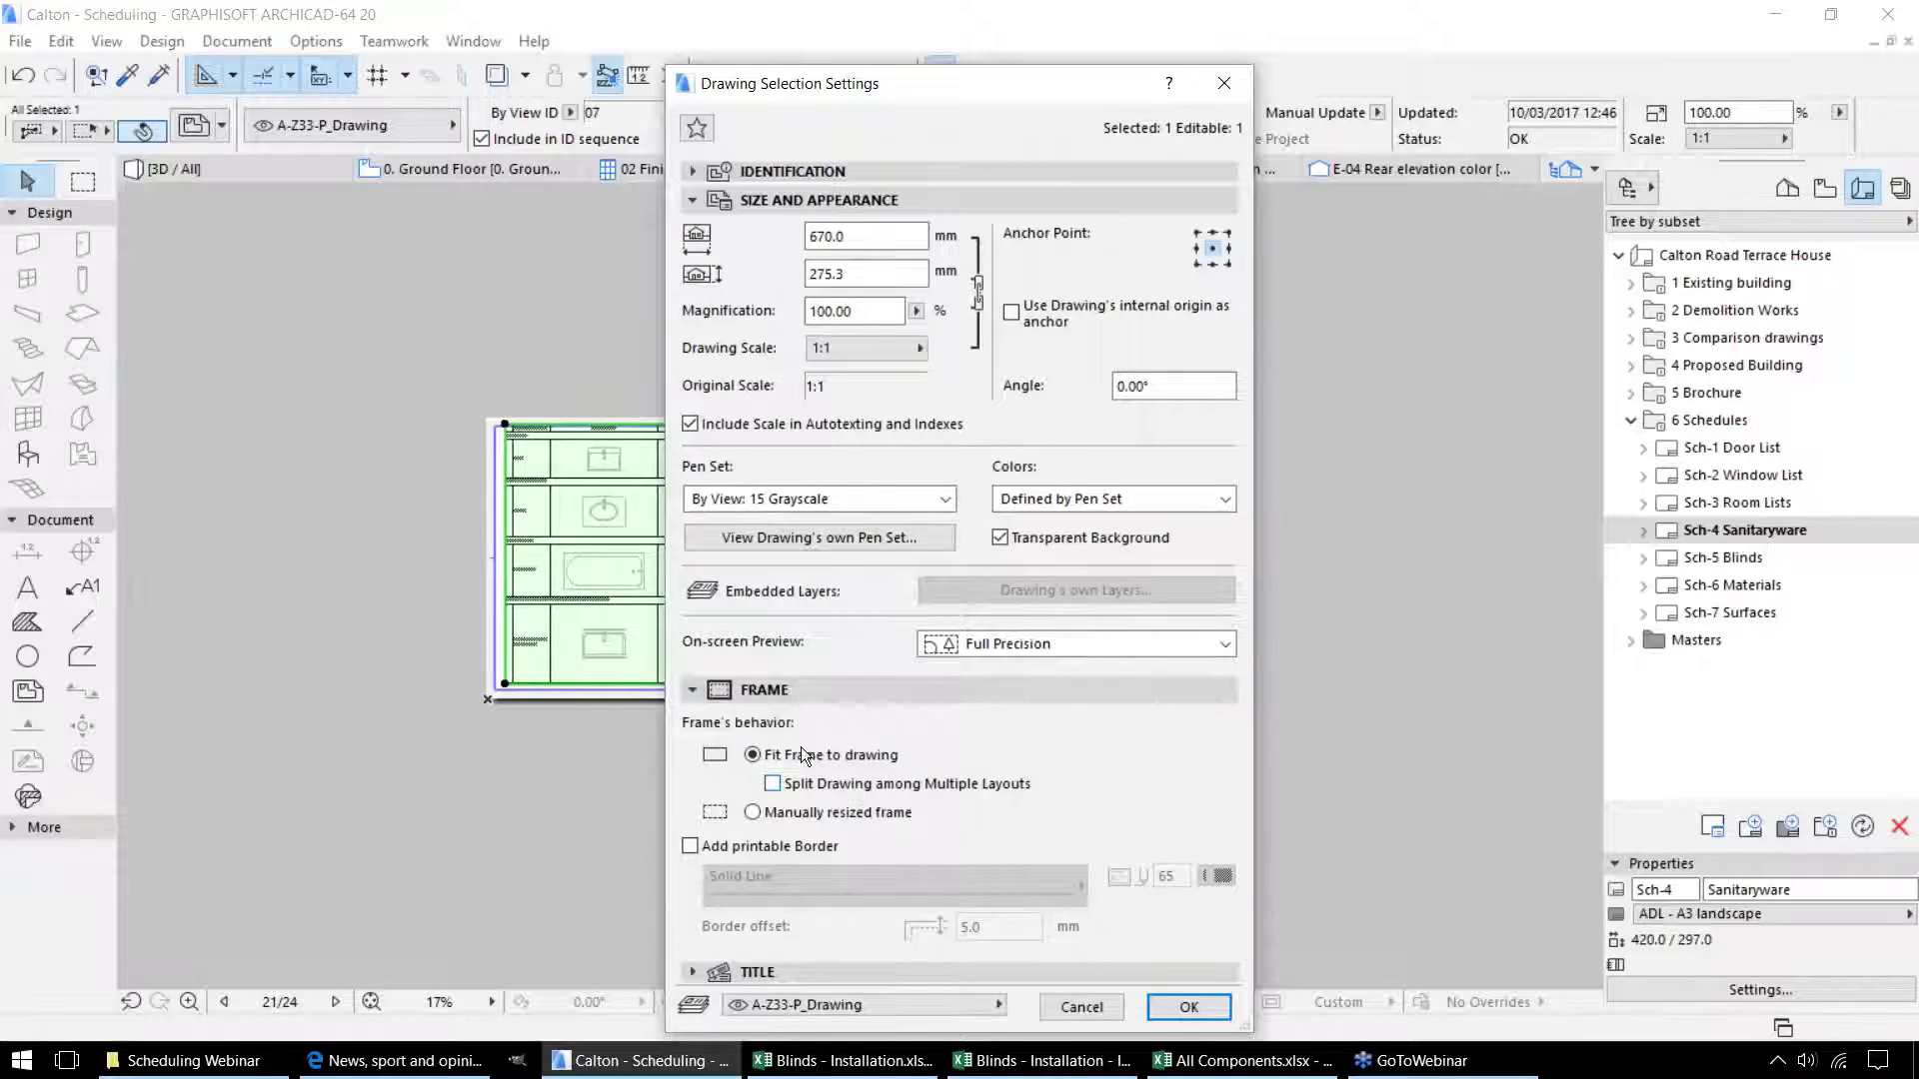
Enable Split Drawing among Multiple Layouts for the sanitaryware schedule drawing.
{"action": "left_click", "coordinate": [823, 783]}
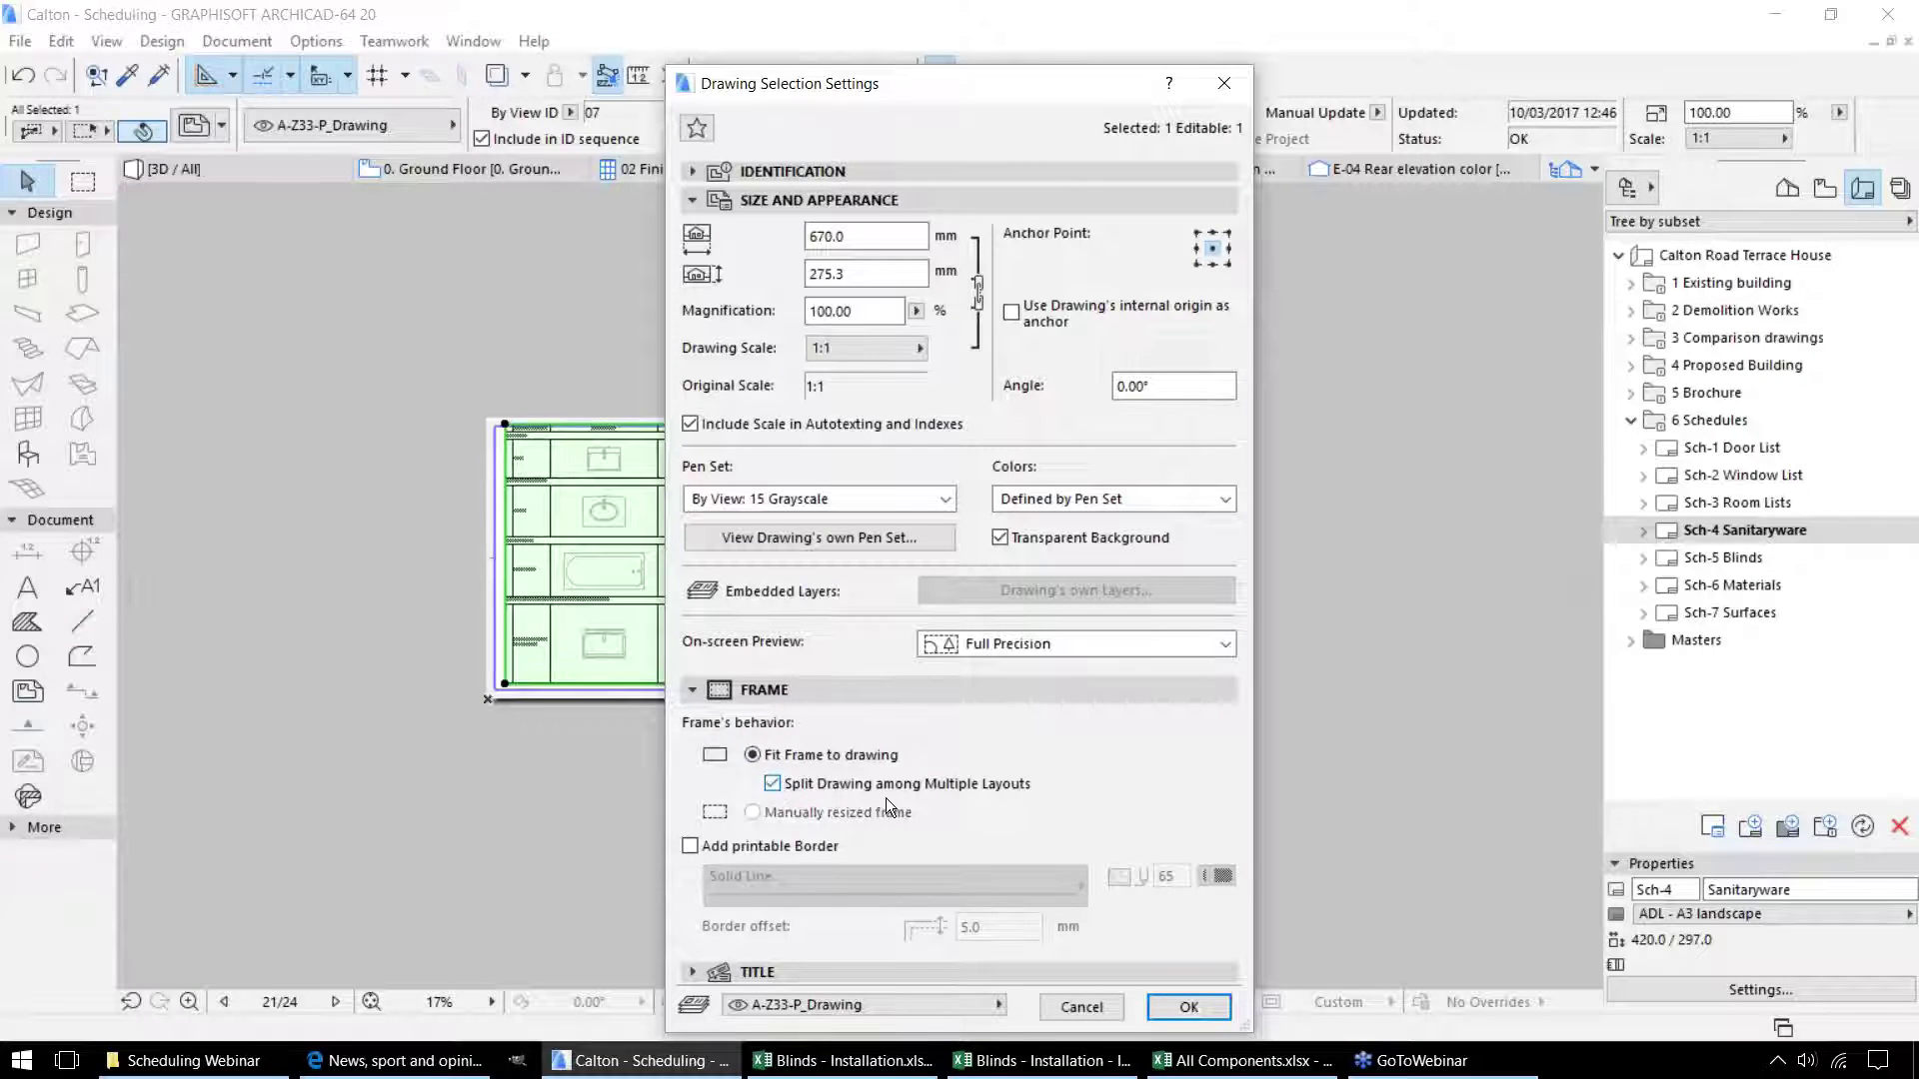
{"action": "left_click", "coordinate": [1199, 1010]}
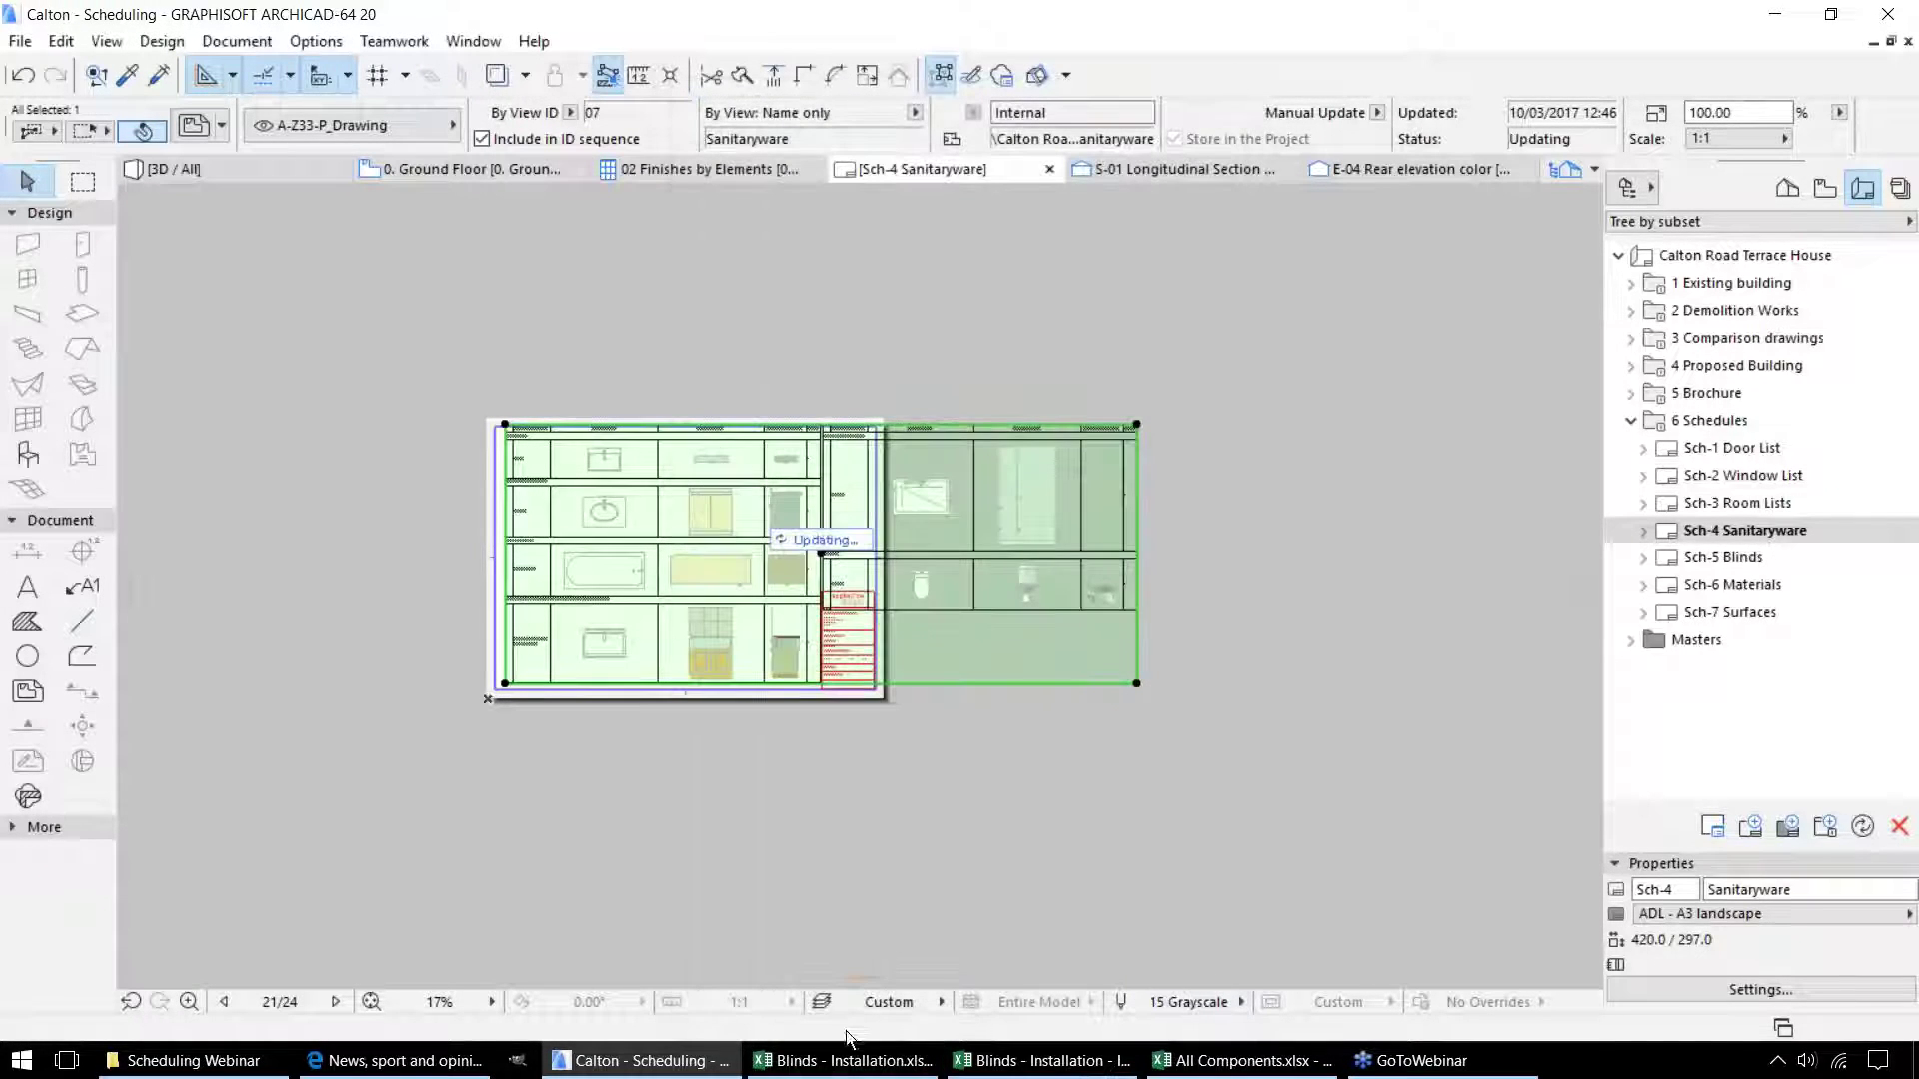
{"action": "scroll", "coordinate": [661, 587], "scroll_direction": "up", "scroll_amount": 3}
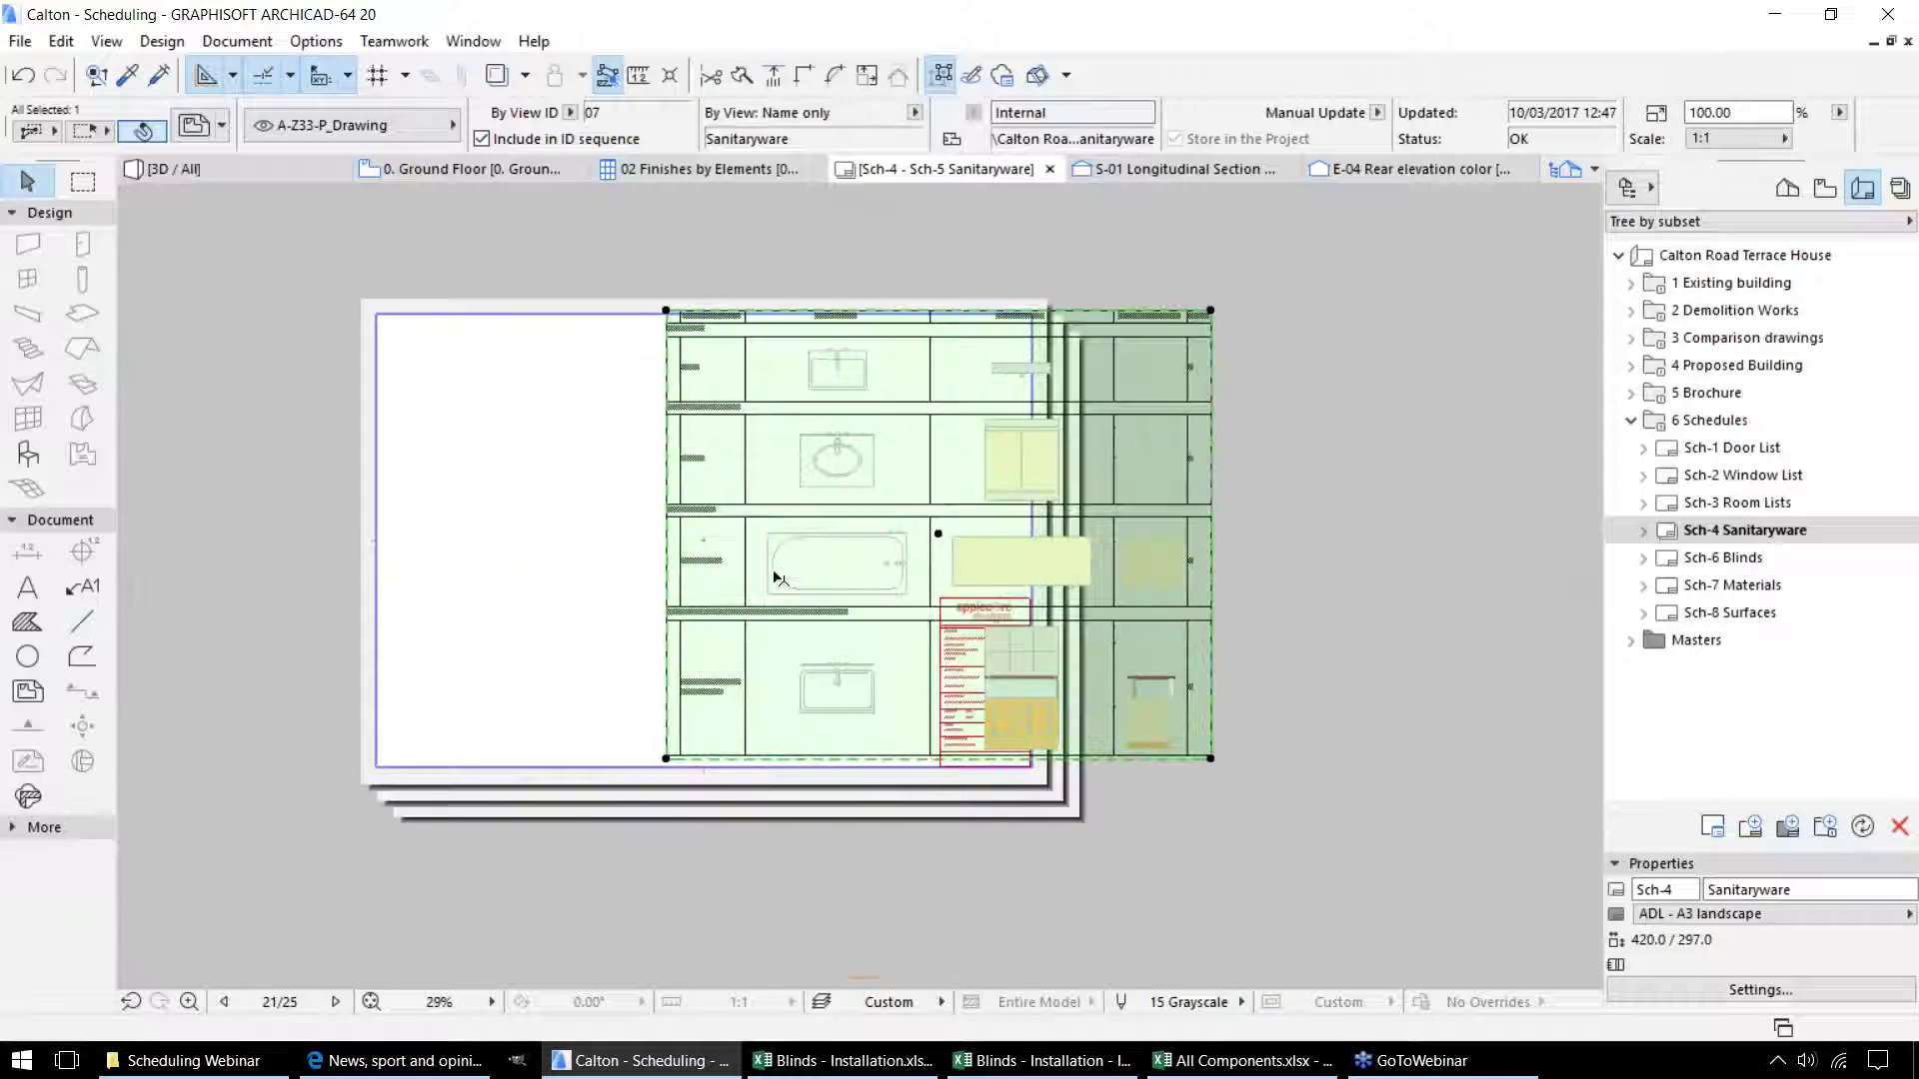
Shift the schedule drawing left to fit Sch-4, then go to the Sch-5 layout.
{"action": "key", "text": "ctrl+d"}
{"action": "left_click", "coordinate": [938, 533]}
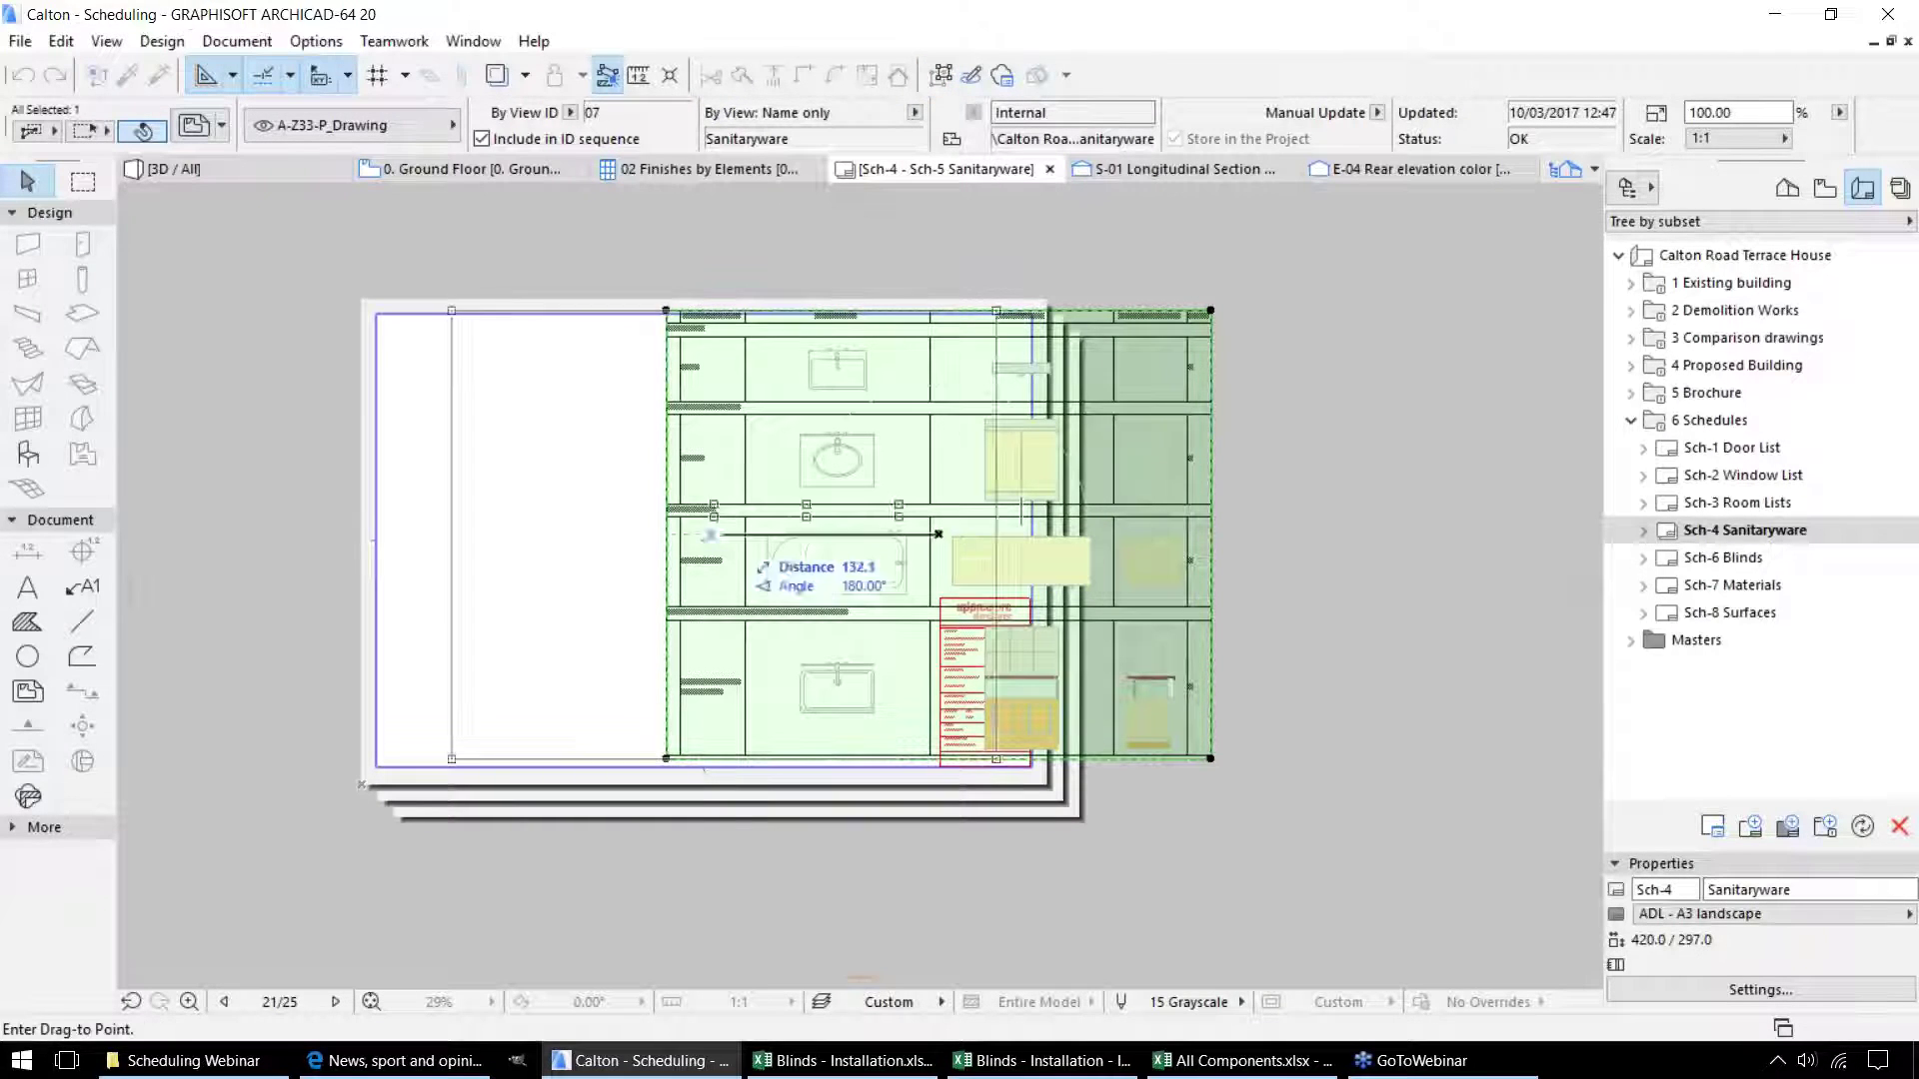
{"action": "left_click", "coordinate": [679, 540]}
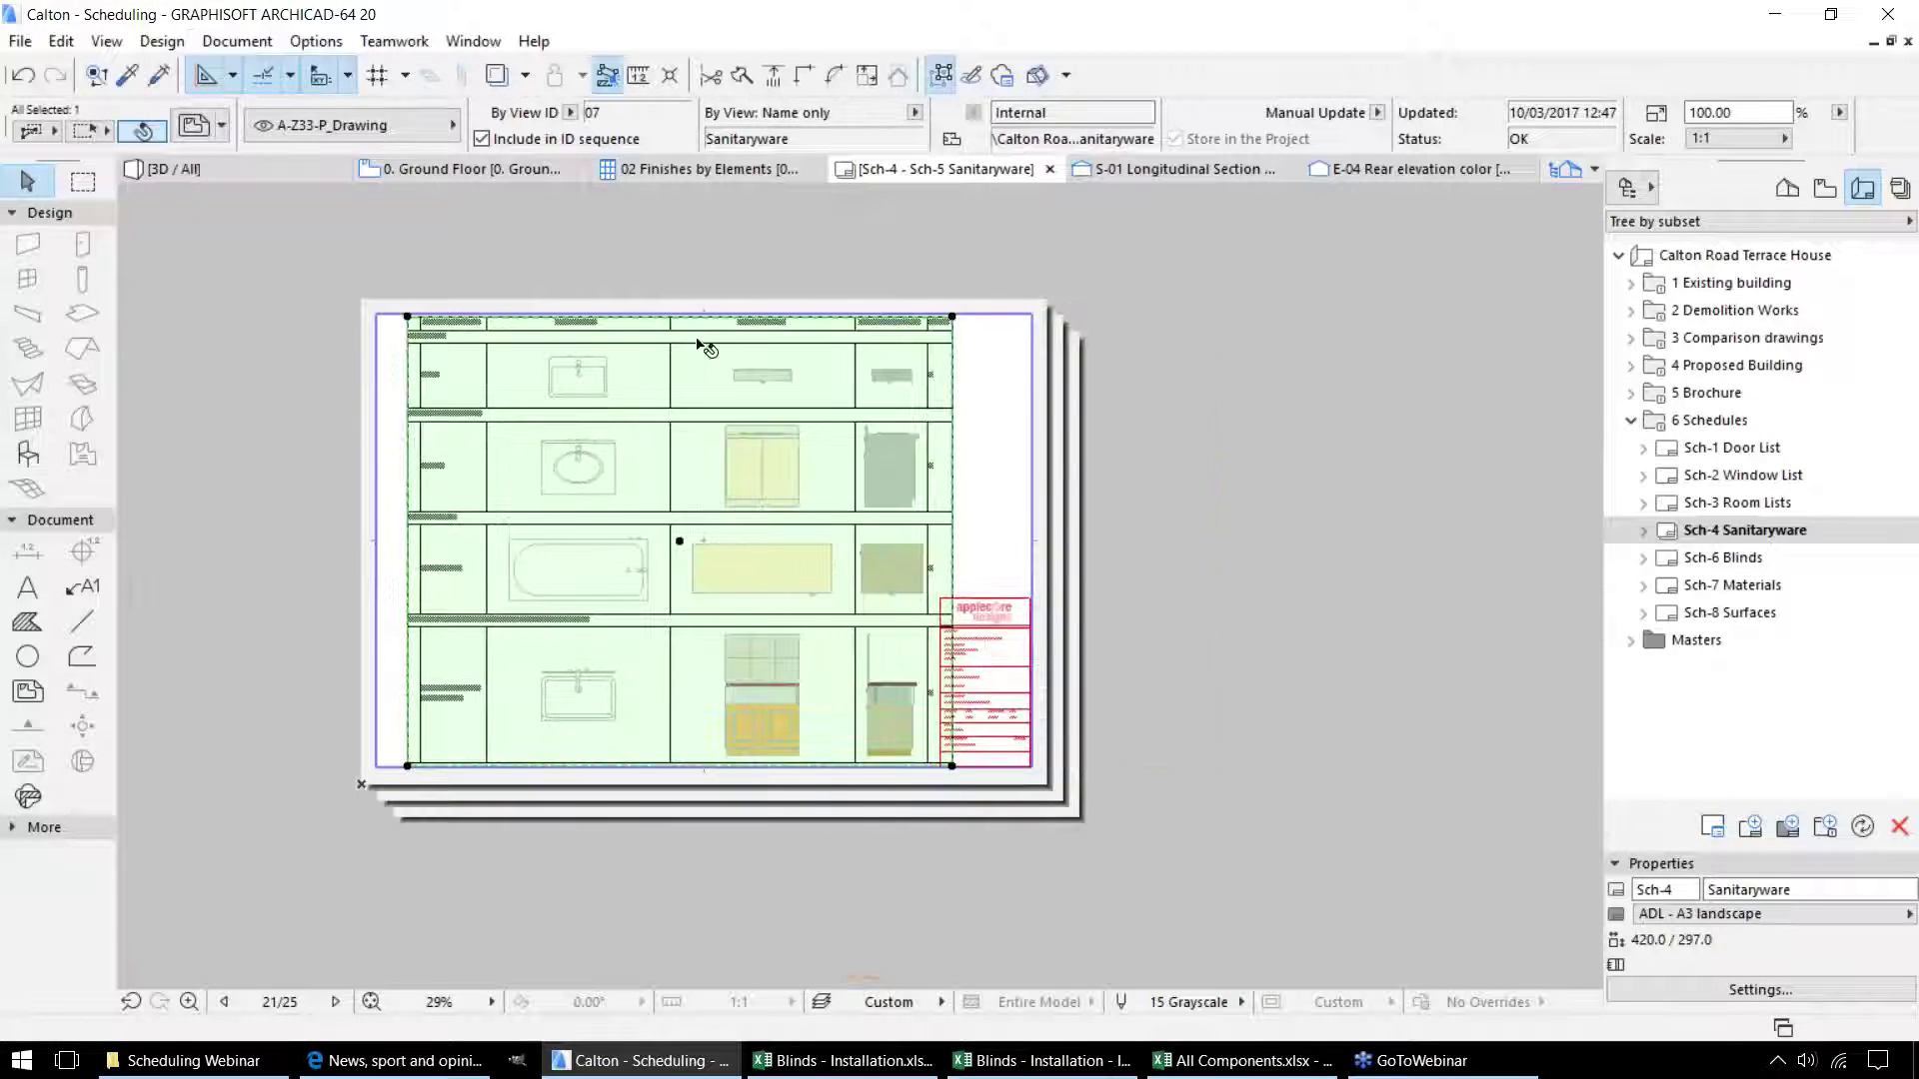
{"action": "key", "text": "Escape"}
{"action": "left_click_drag", "start_coordinate": [761, 631], "coordinate": [736, 626]}
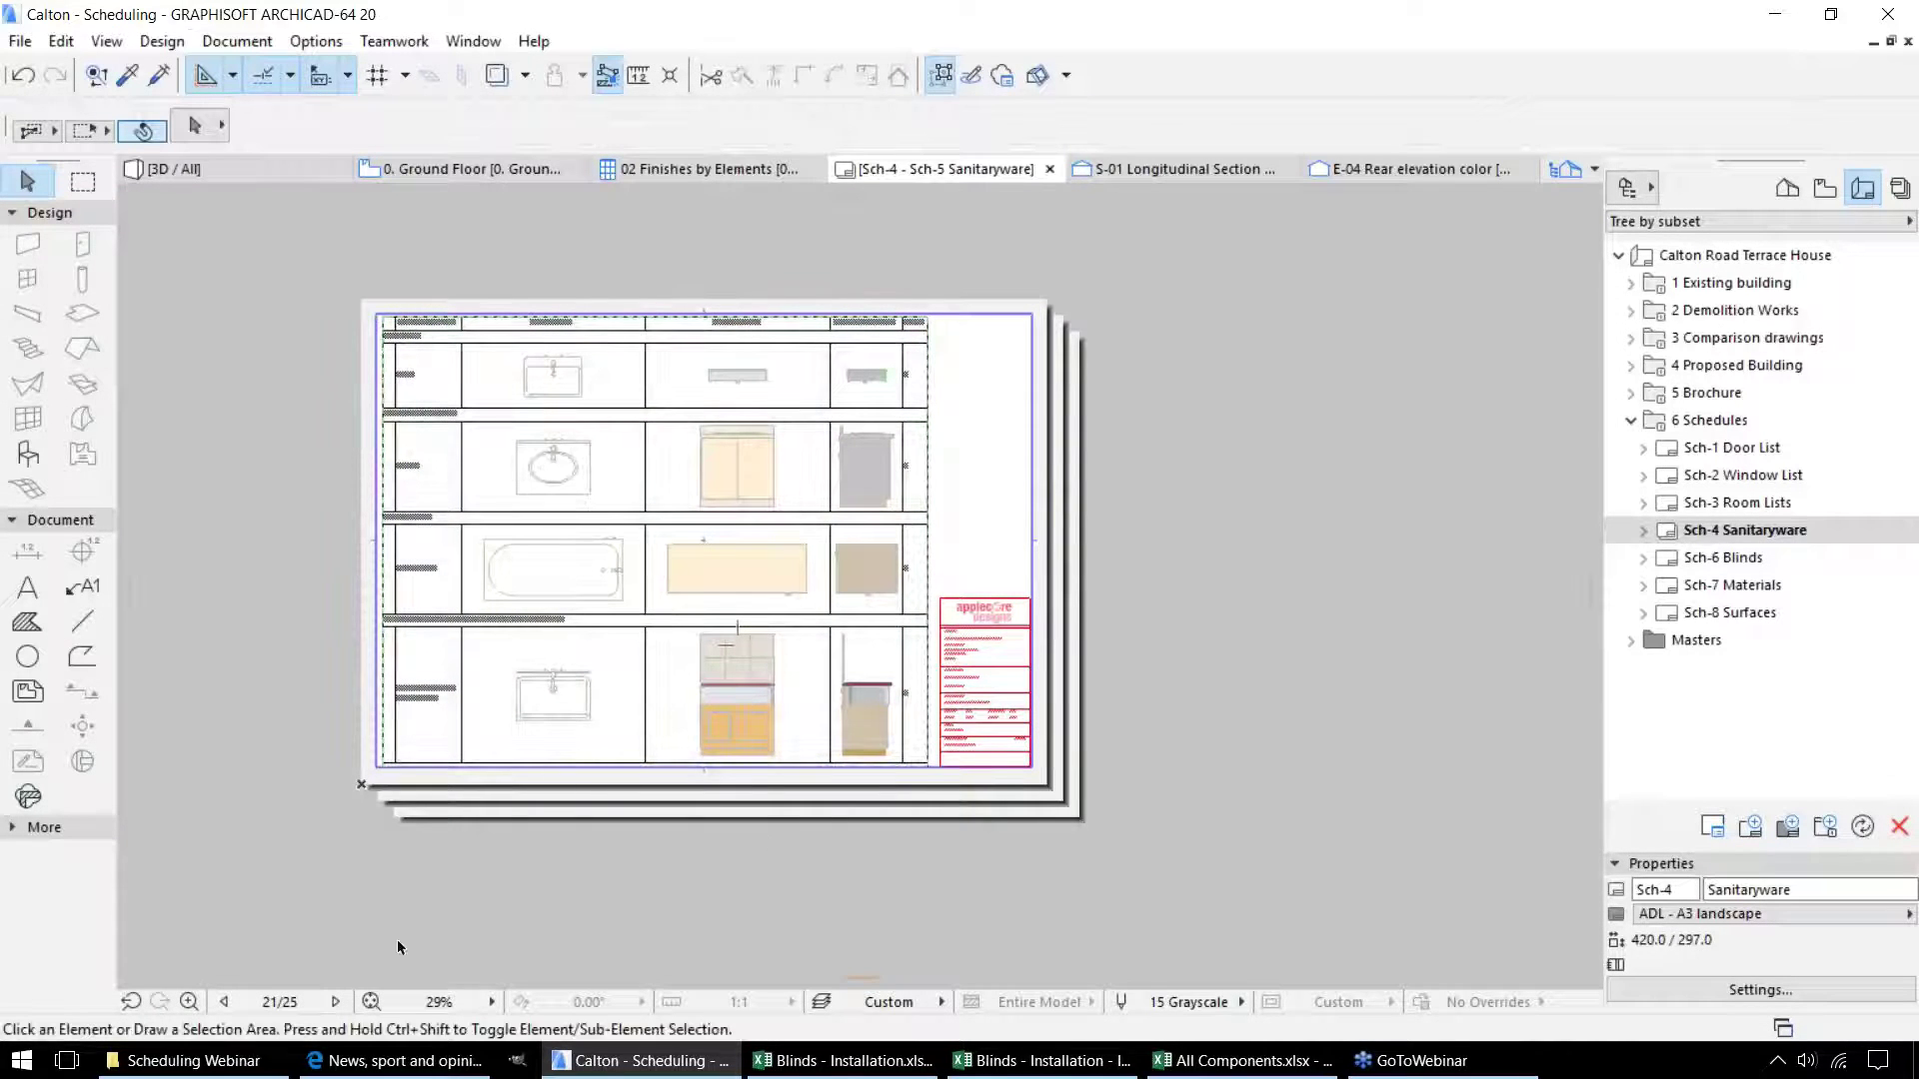
{"action": "left_click", "coordinate": [335, 1001]}
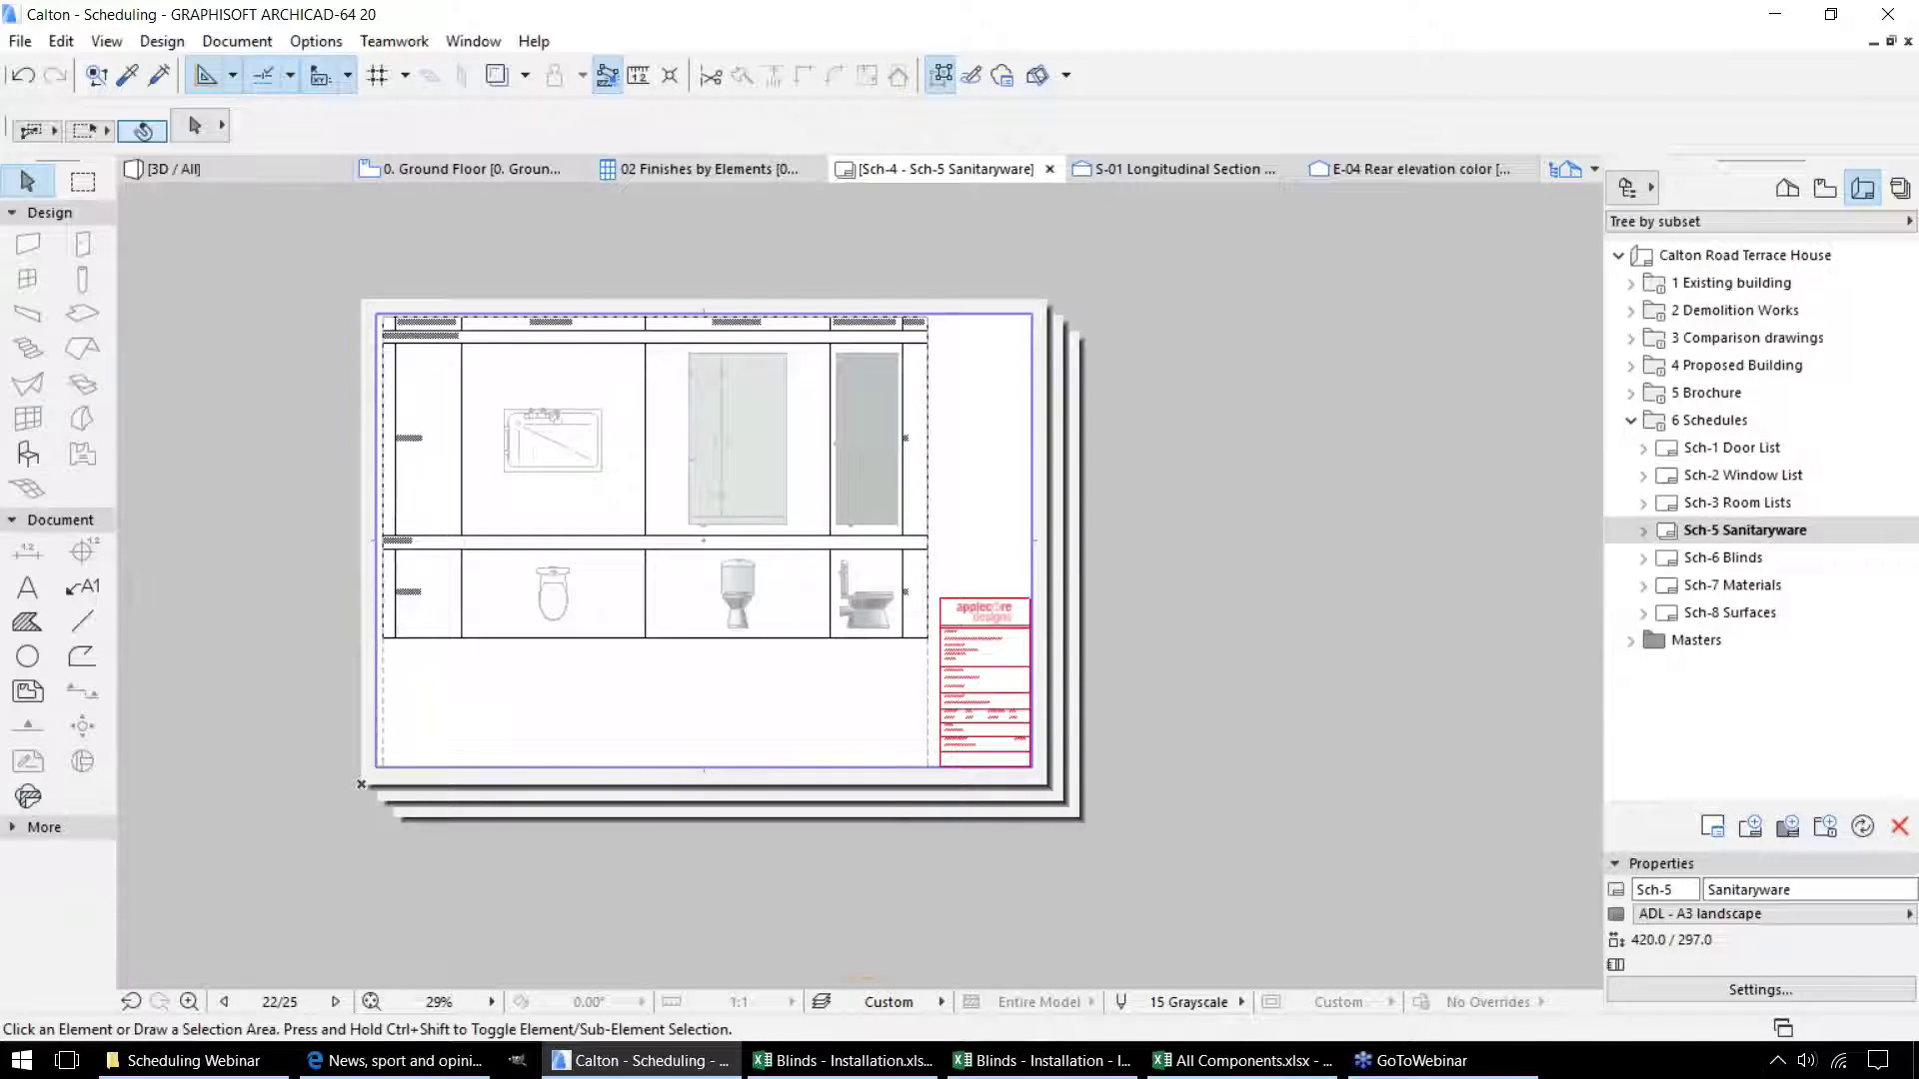
Flip between Sch-4 and Sch-5, then open Sch-6 Blinds and select the installation schedule drawing.
{"action": "left_click", "coordinate": [226, 1003]}
{"action": "left_click", "coordinate": [334, 1002]}
{"action": "left_click", "coordinate": [1729, 557]}
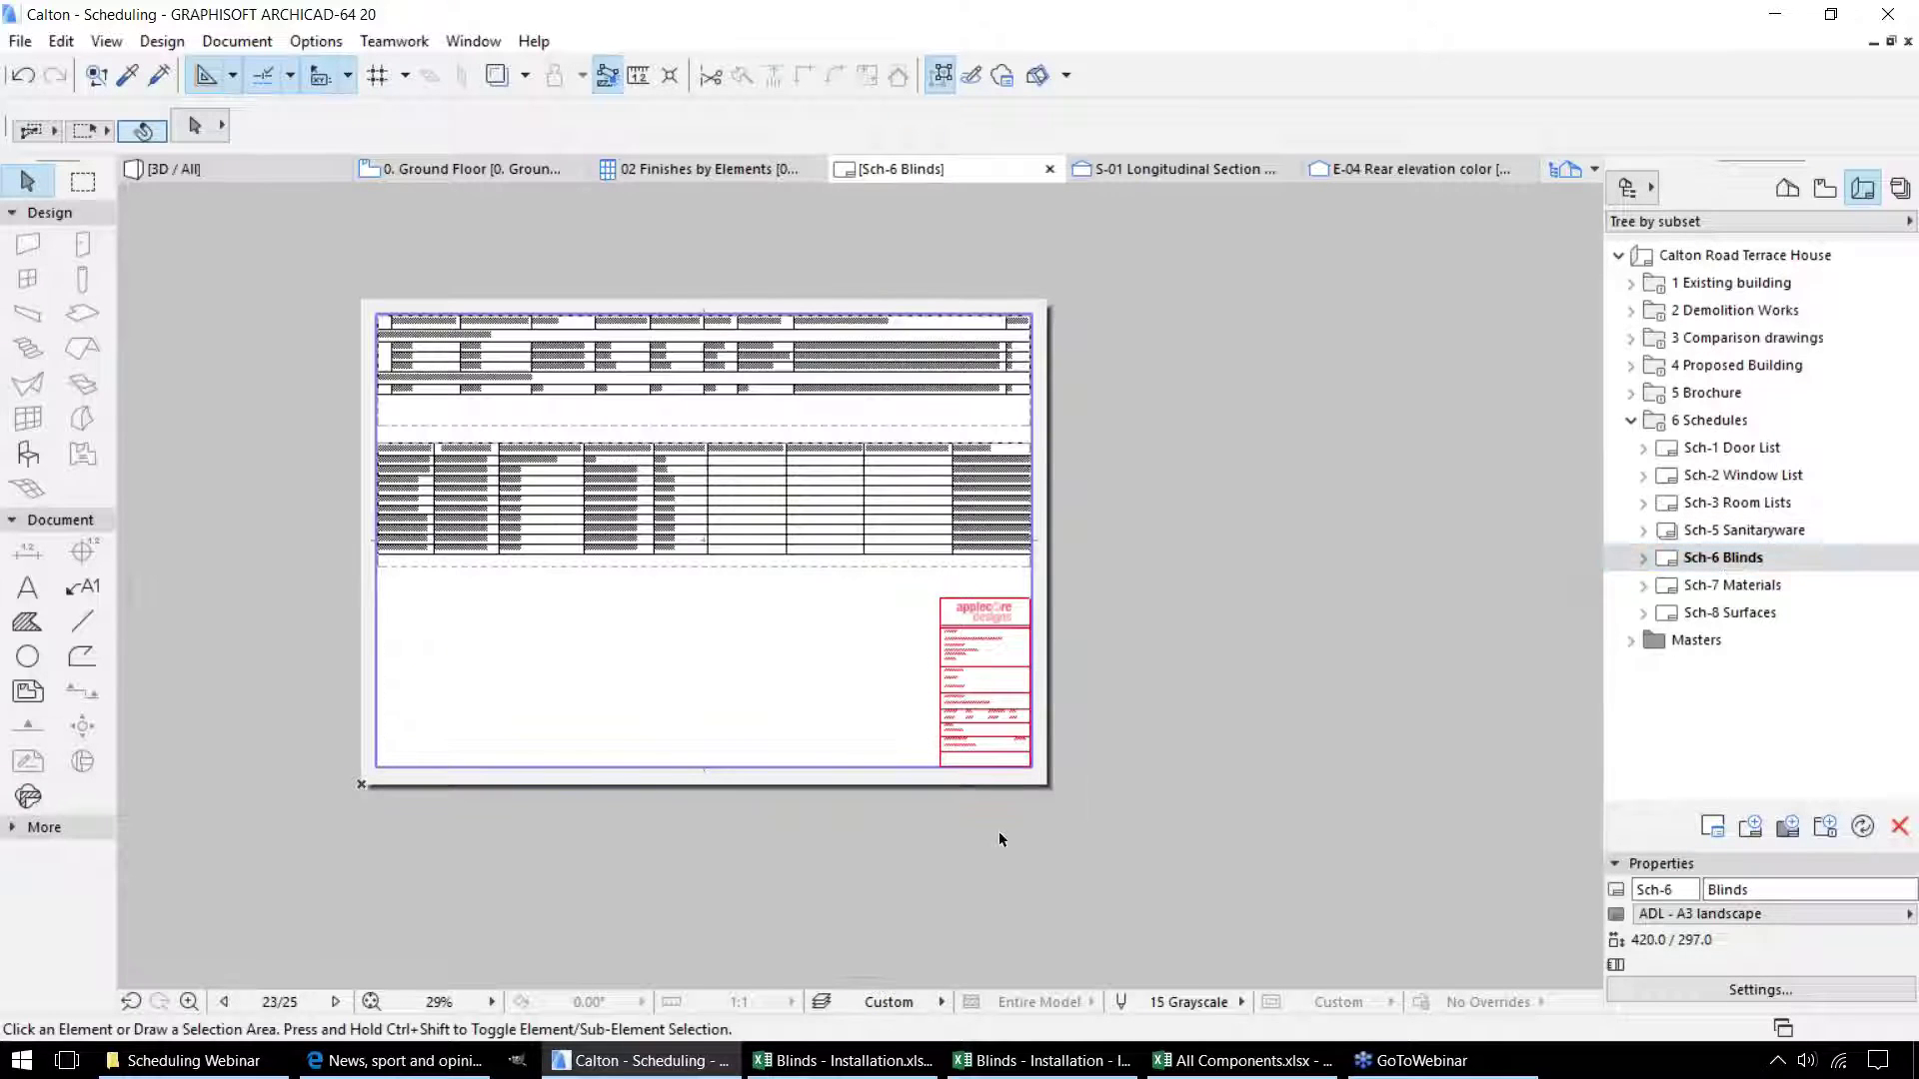
{"action": "scroll", "coordinate": [999, 831], "scroll_direction": "up", "scroll_amount": 3}
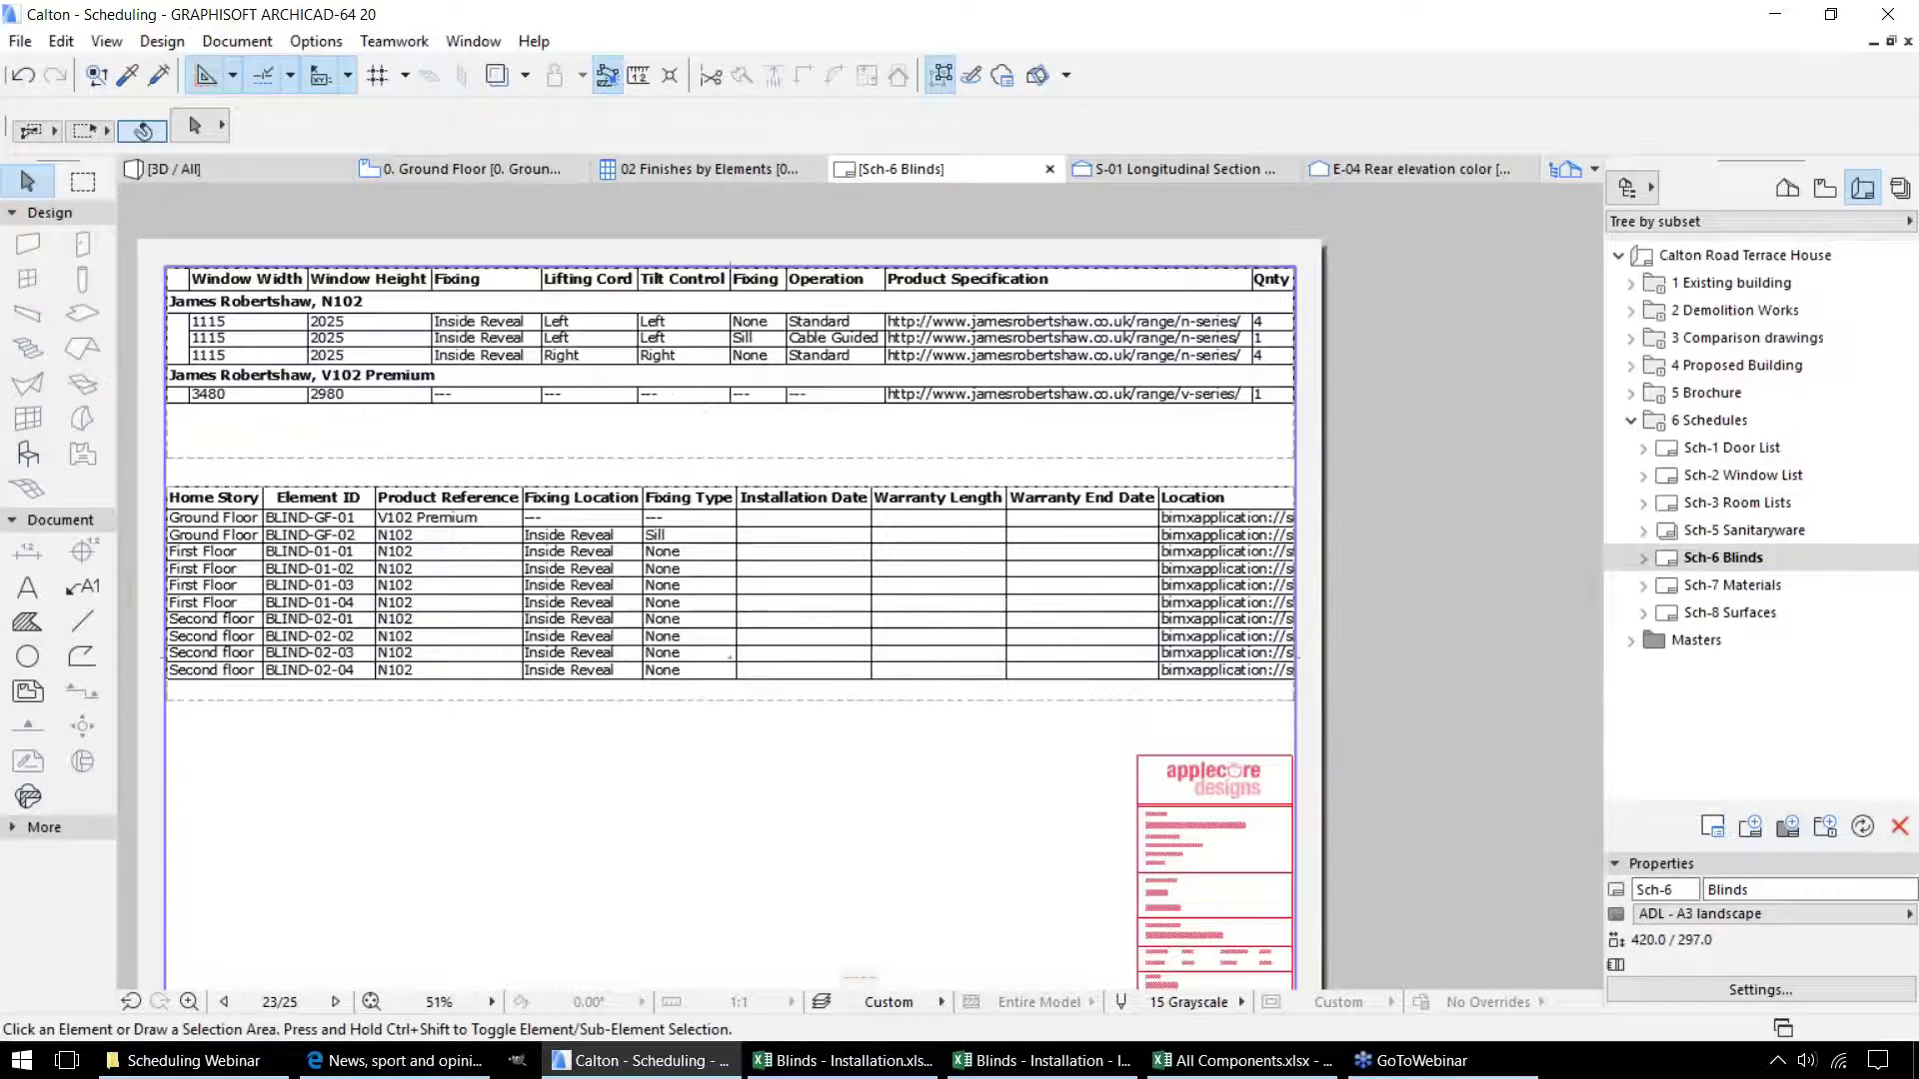
{"action": "left_click", "coordinate": [1118, 624]}
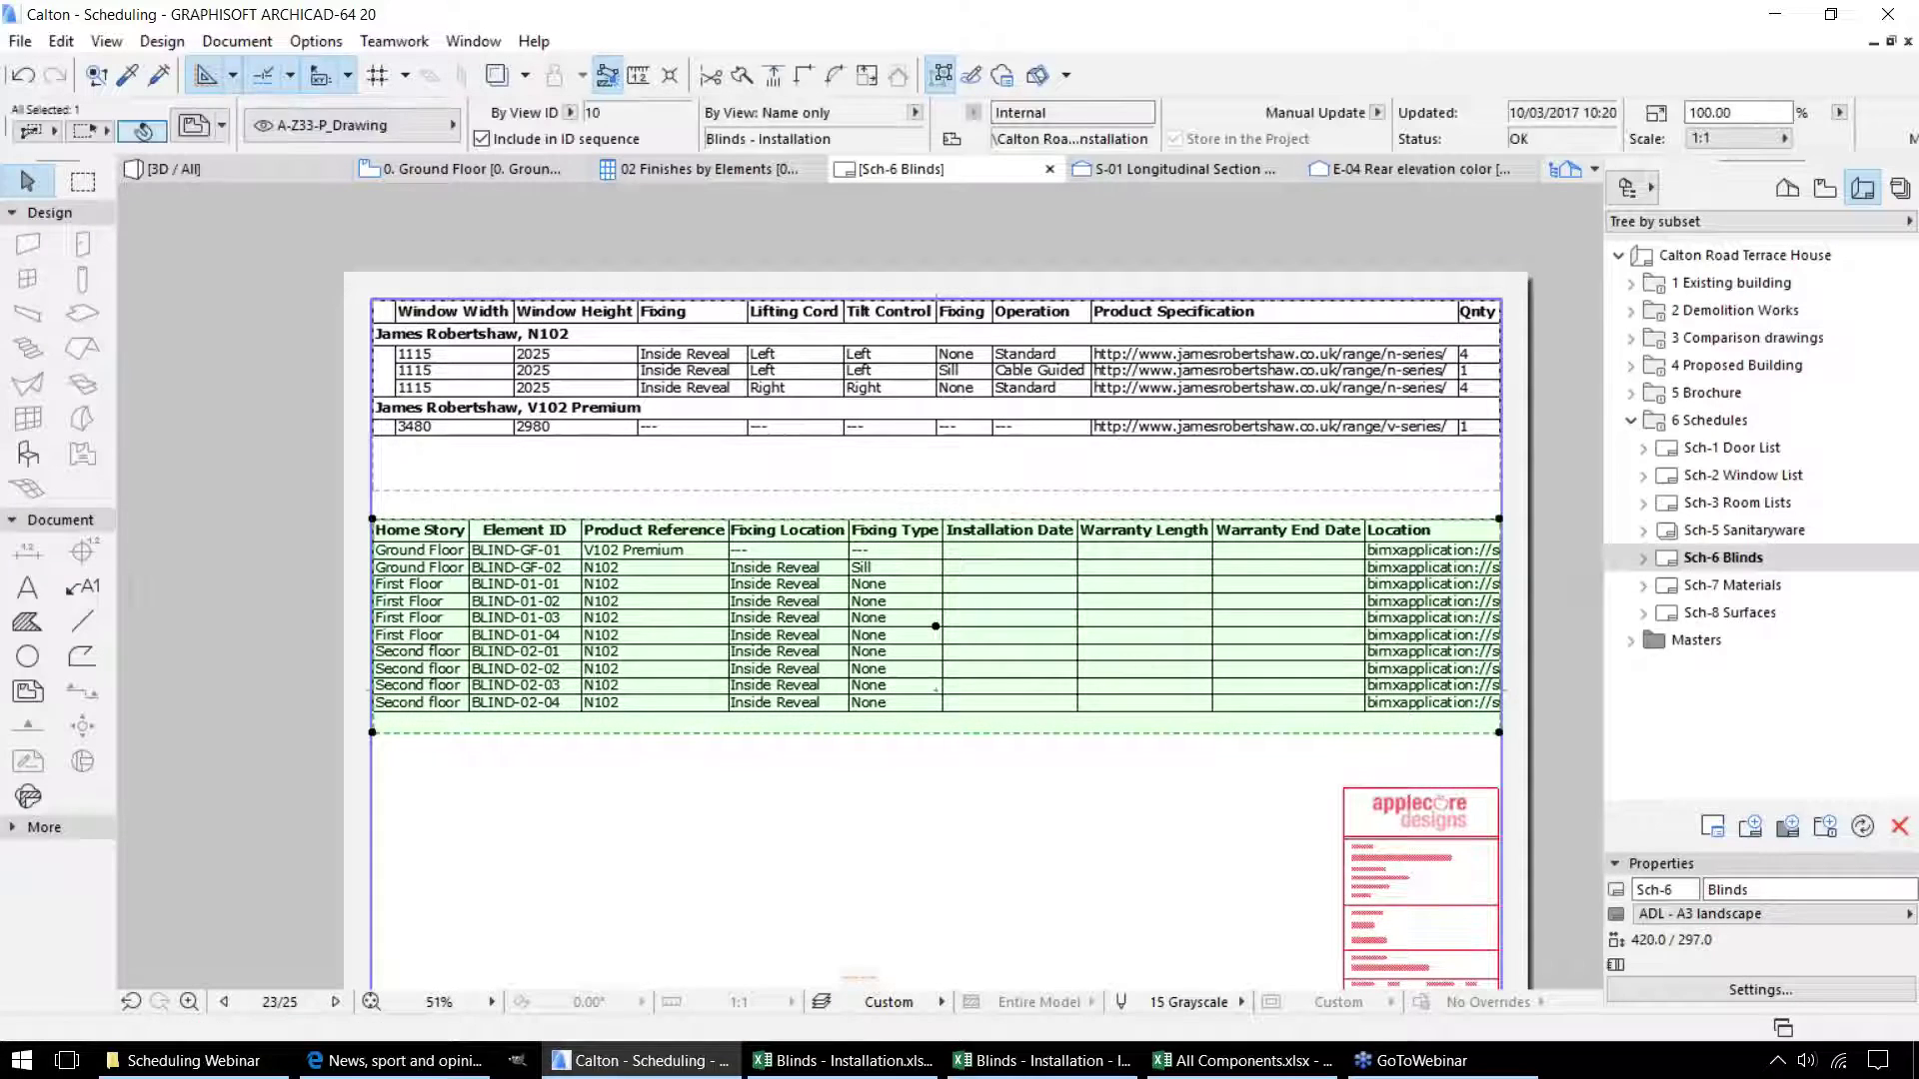
Update the blinds installation schedule drawing, then open the Sch-7 Materials and Sch-8 Surfaces layouts.
{"action": "right_click", "coordinate": [1005, 405]}
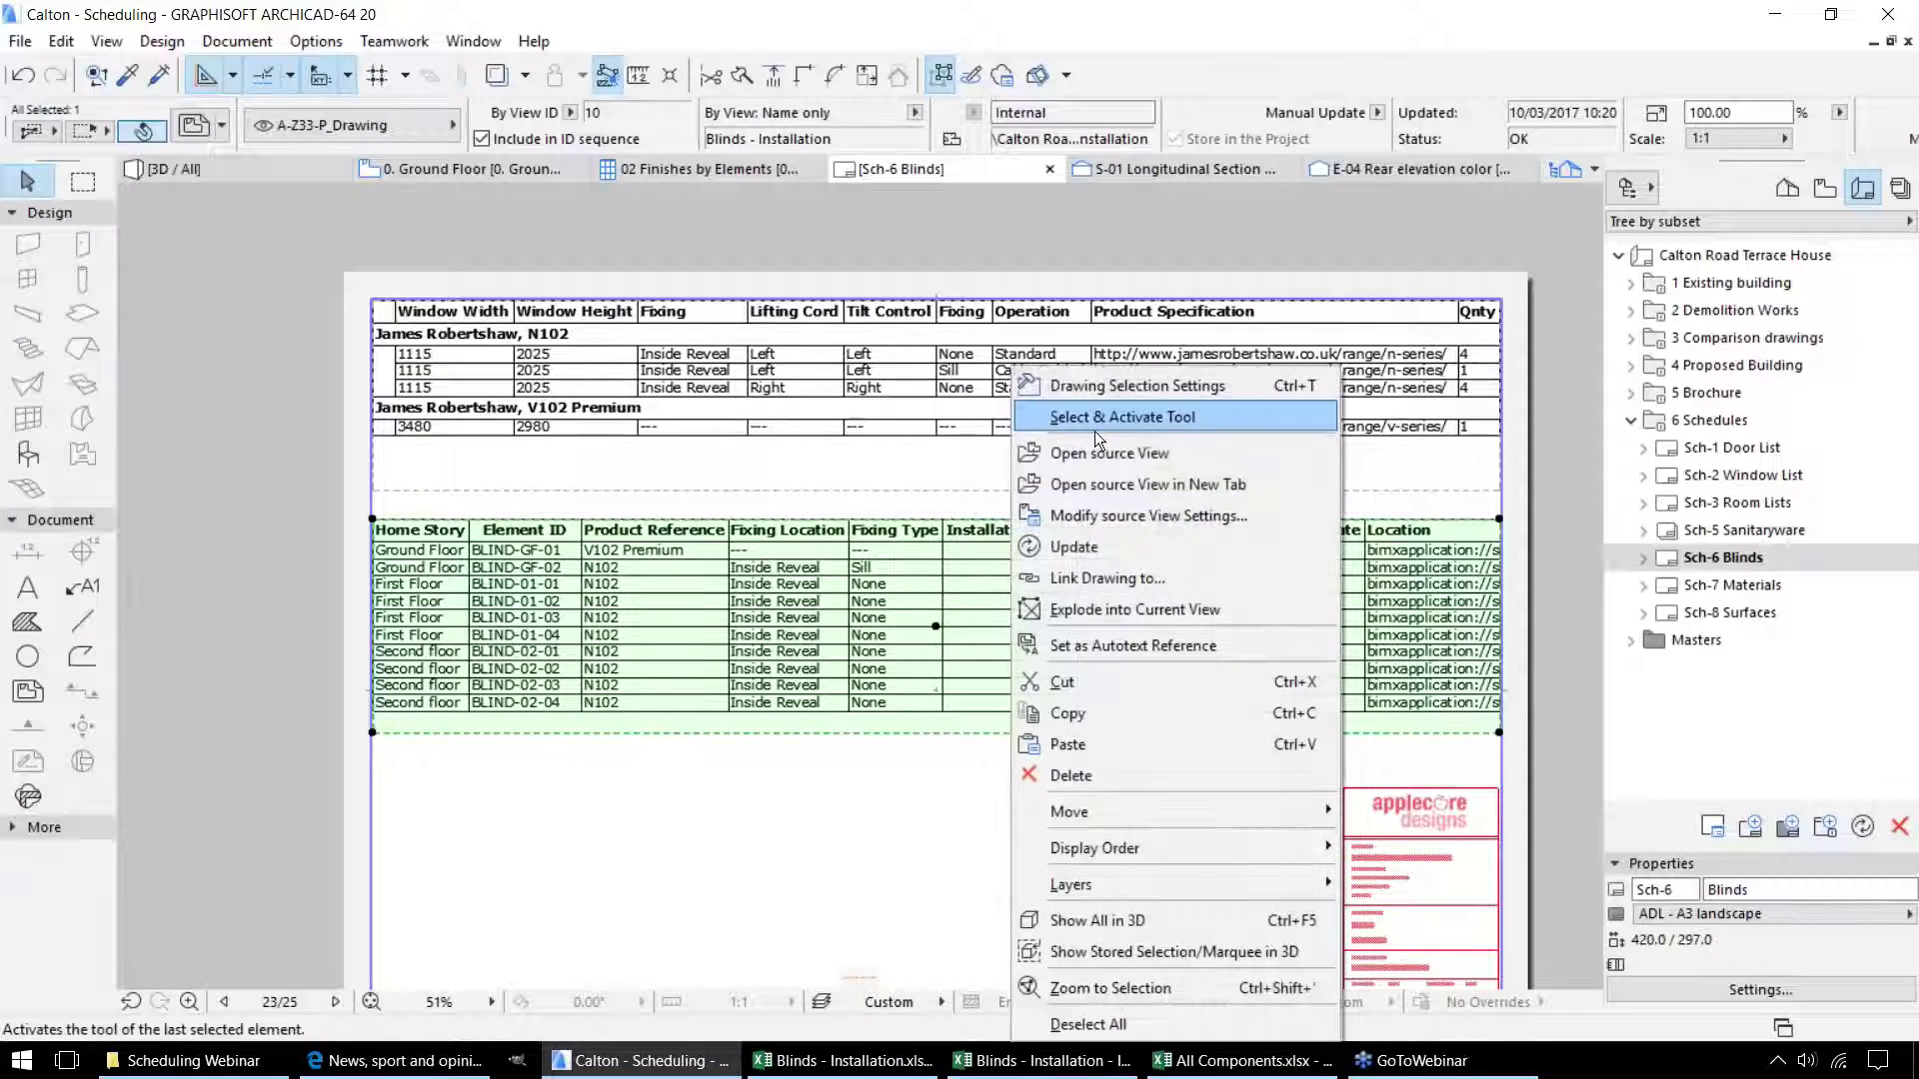
{"action": "left_click", "coordinate": [1092, 540]}
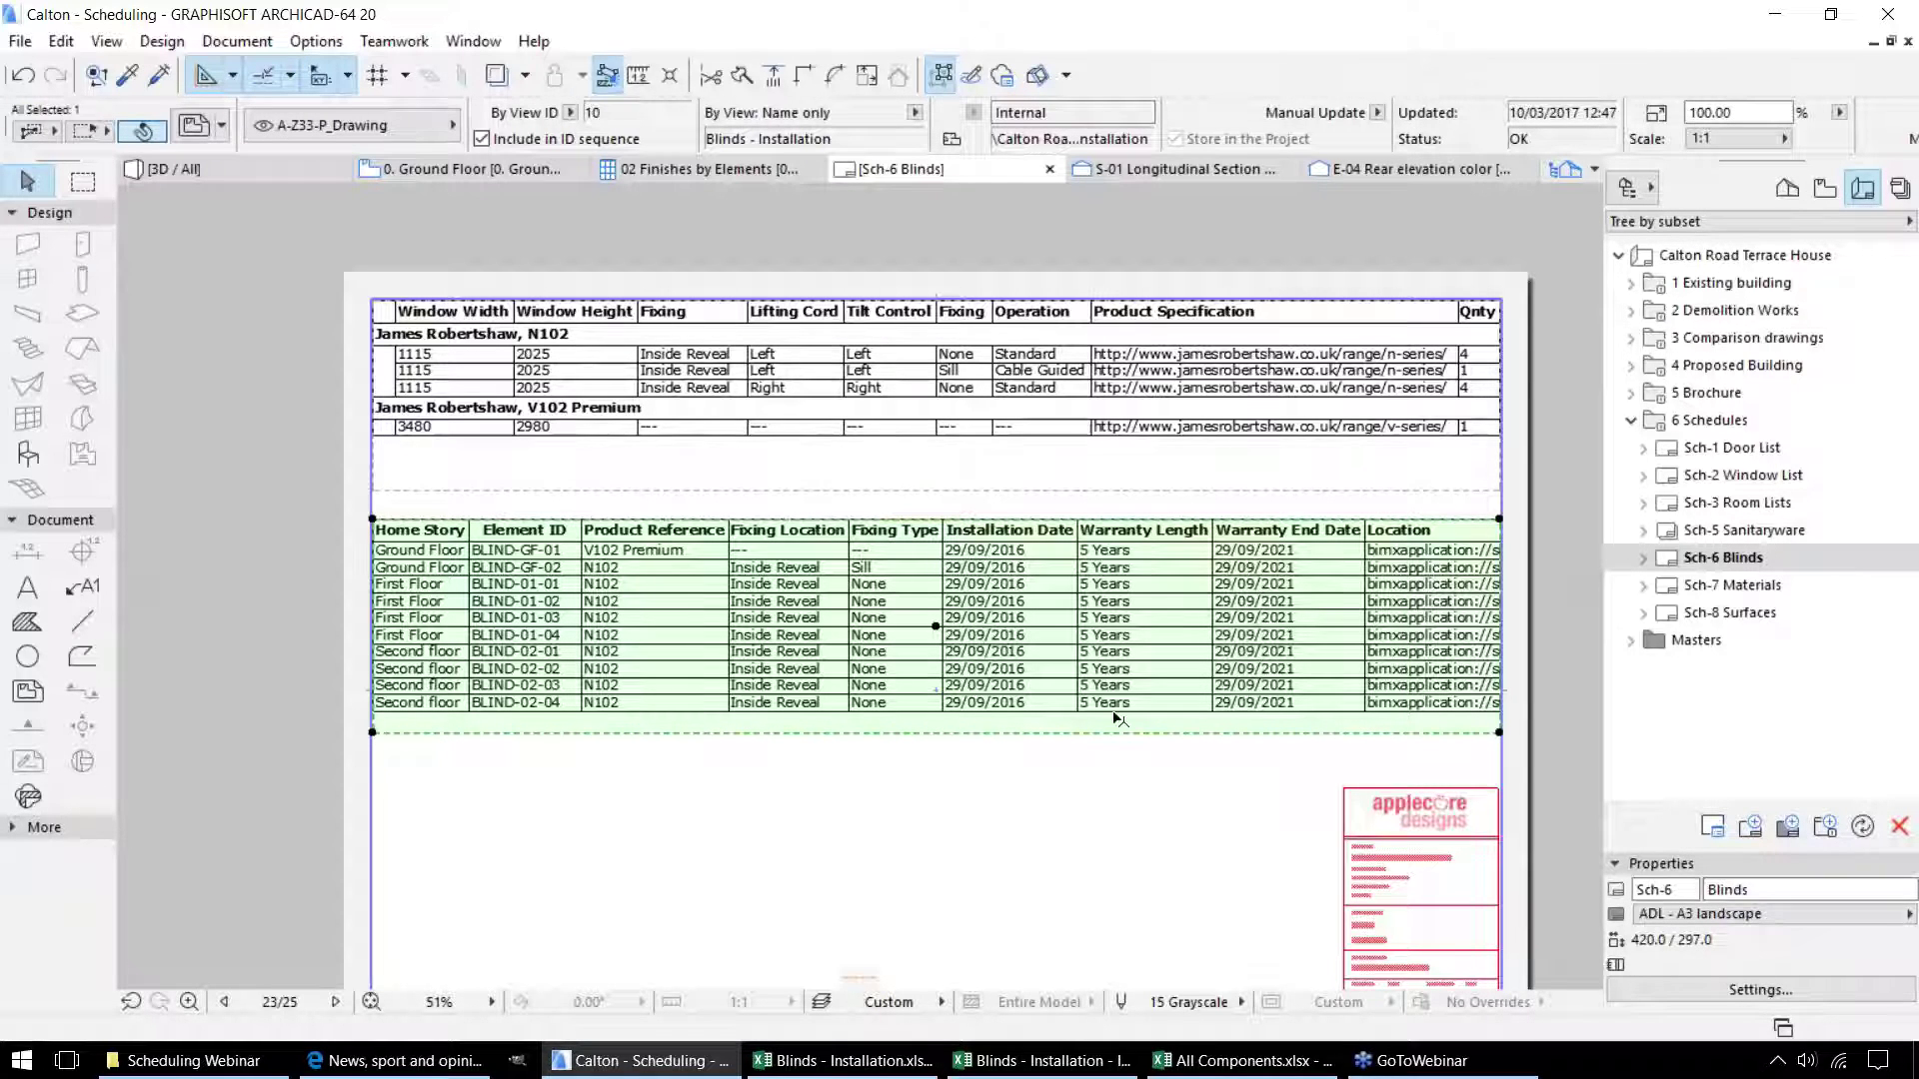
{"action": "double_click", "coordinate": [1756, 588]}
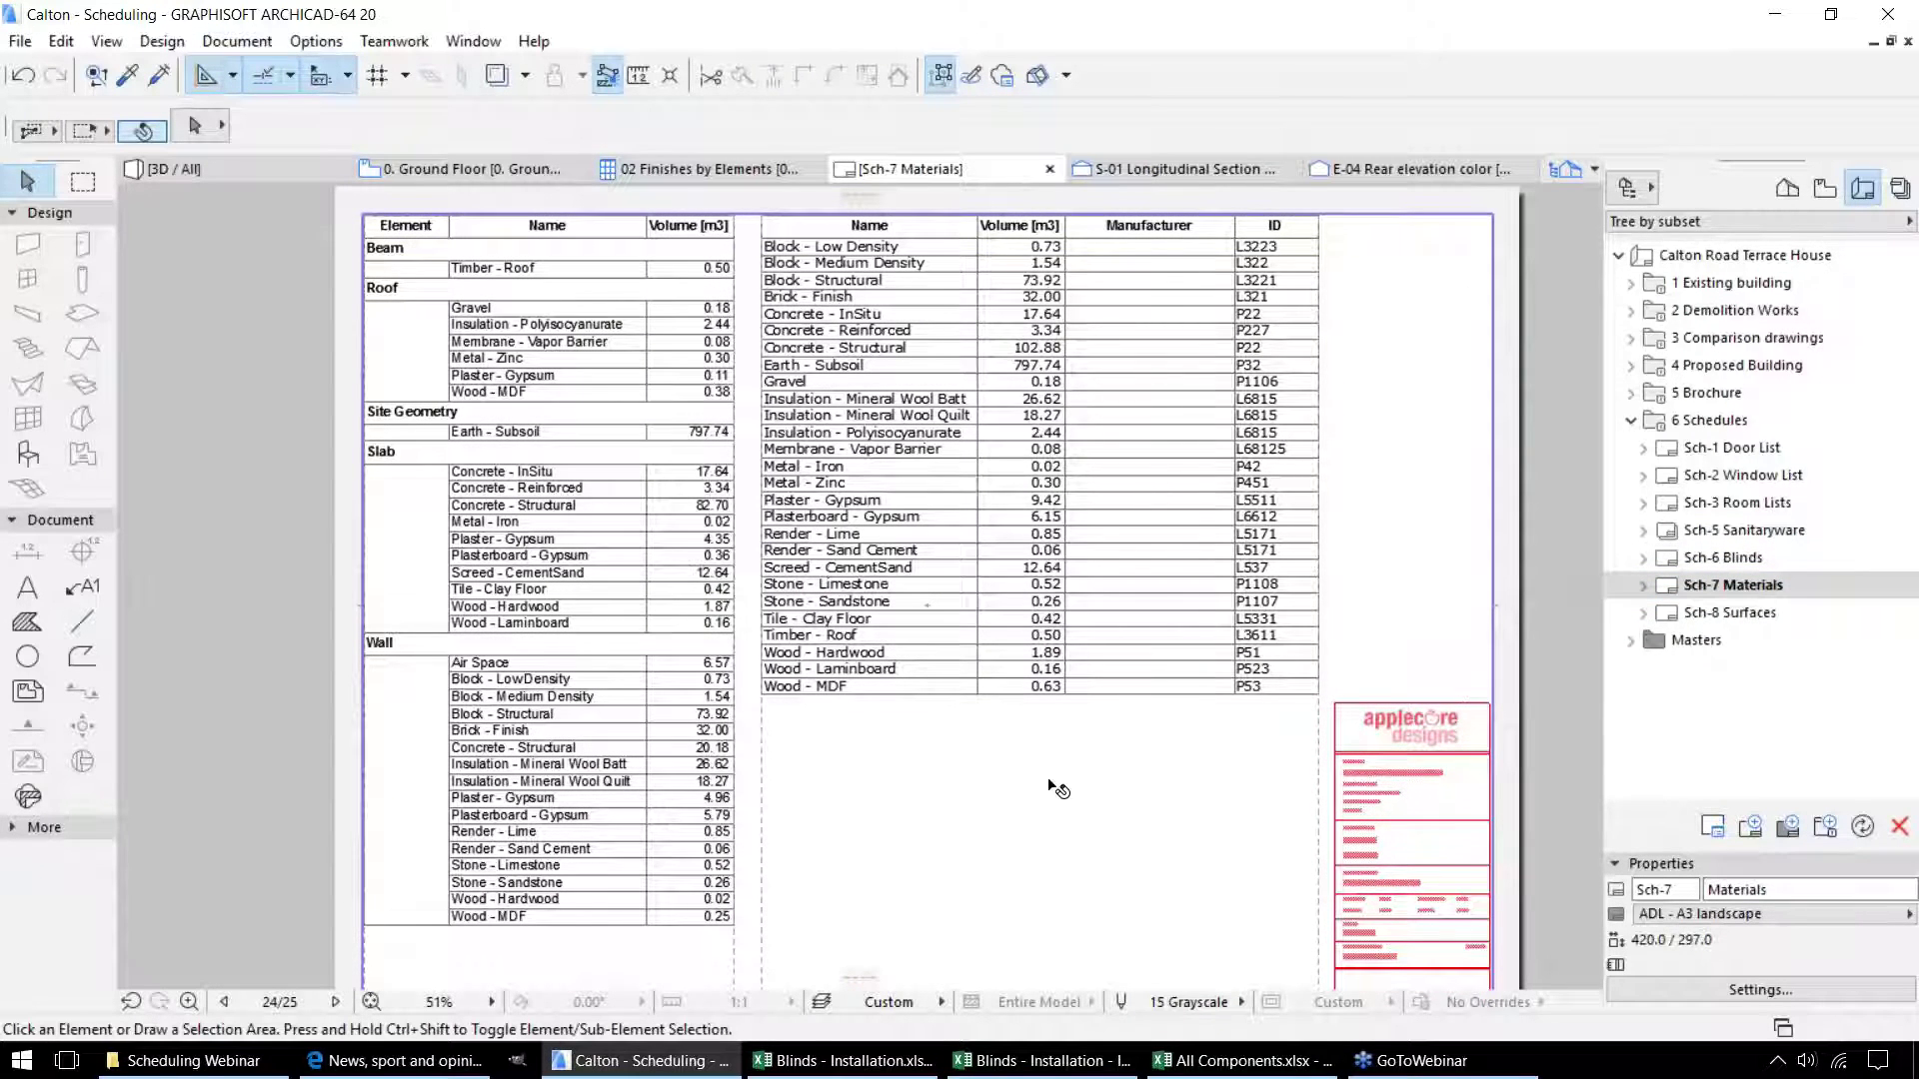
{"action": "double_click", "coordinate": [1756, 615]}
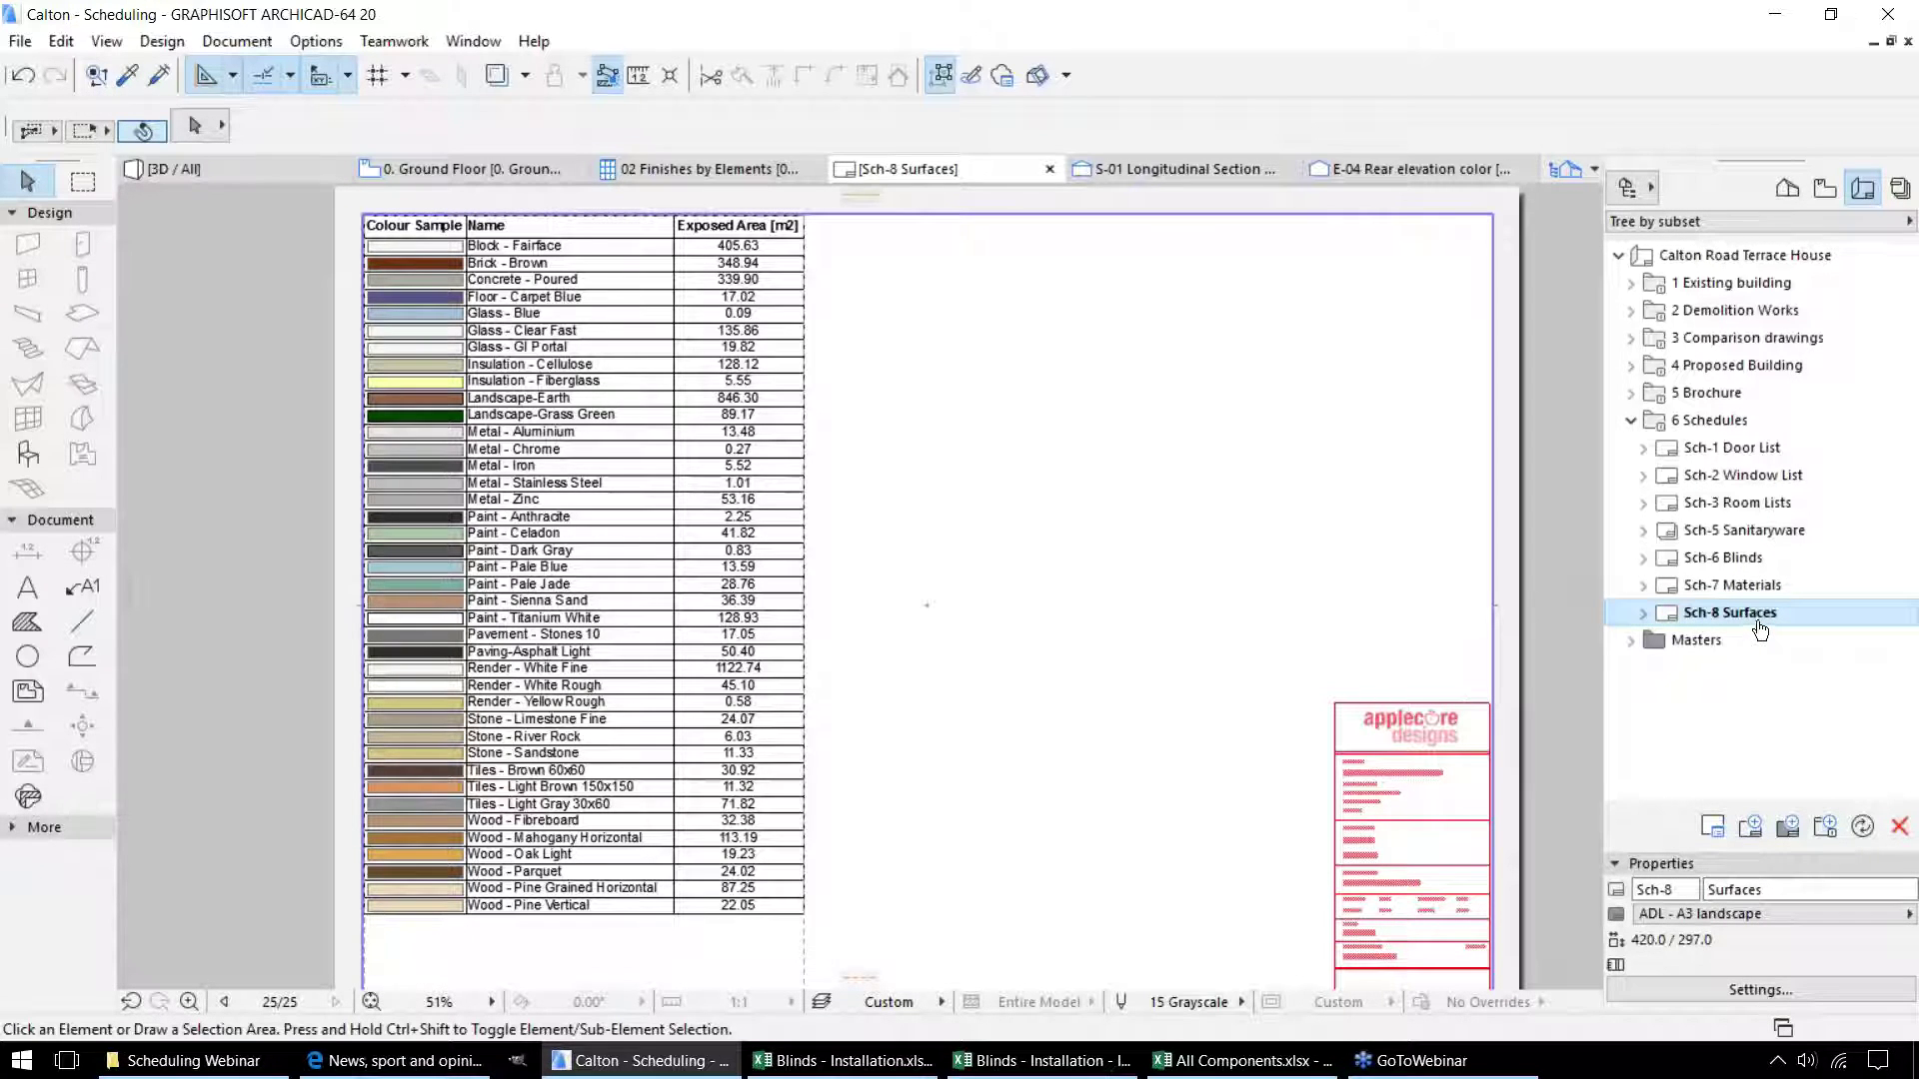
Switch to the View Map and open the S-01 Longitudinal Section view.
{"action": "left_click", "coordinate": [1825, 188]}
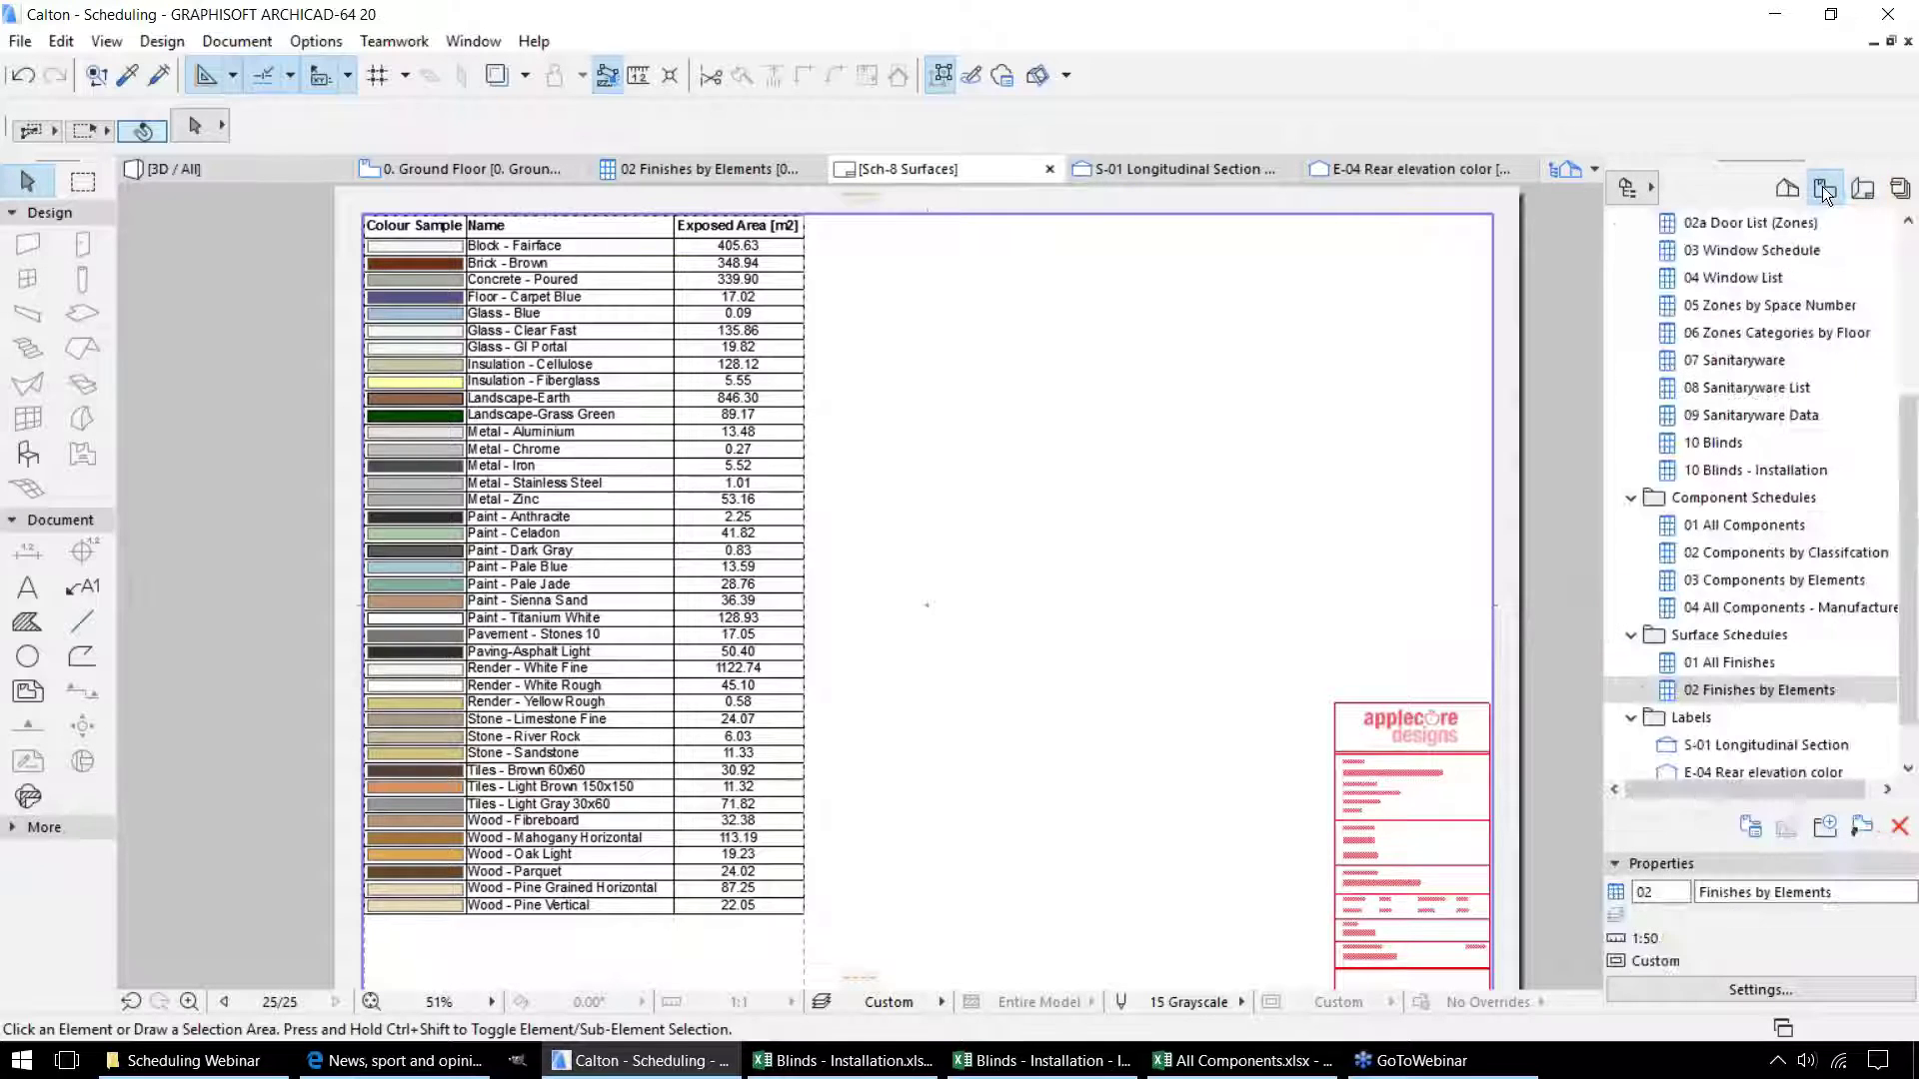
{"action": "scroll", "coordinate": [1779, 699], "scroll_direction": "down", "scroll_amount": 1}
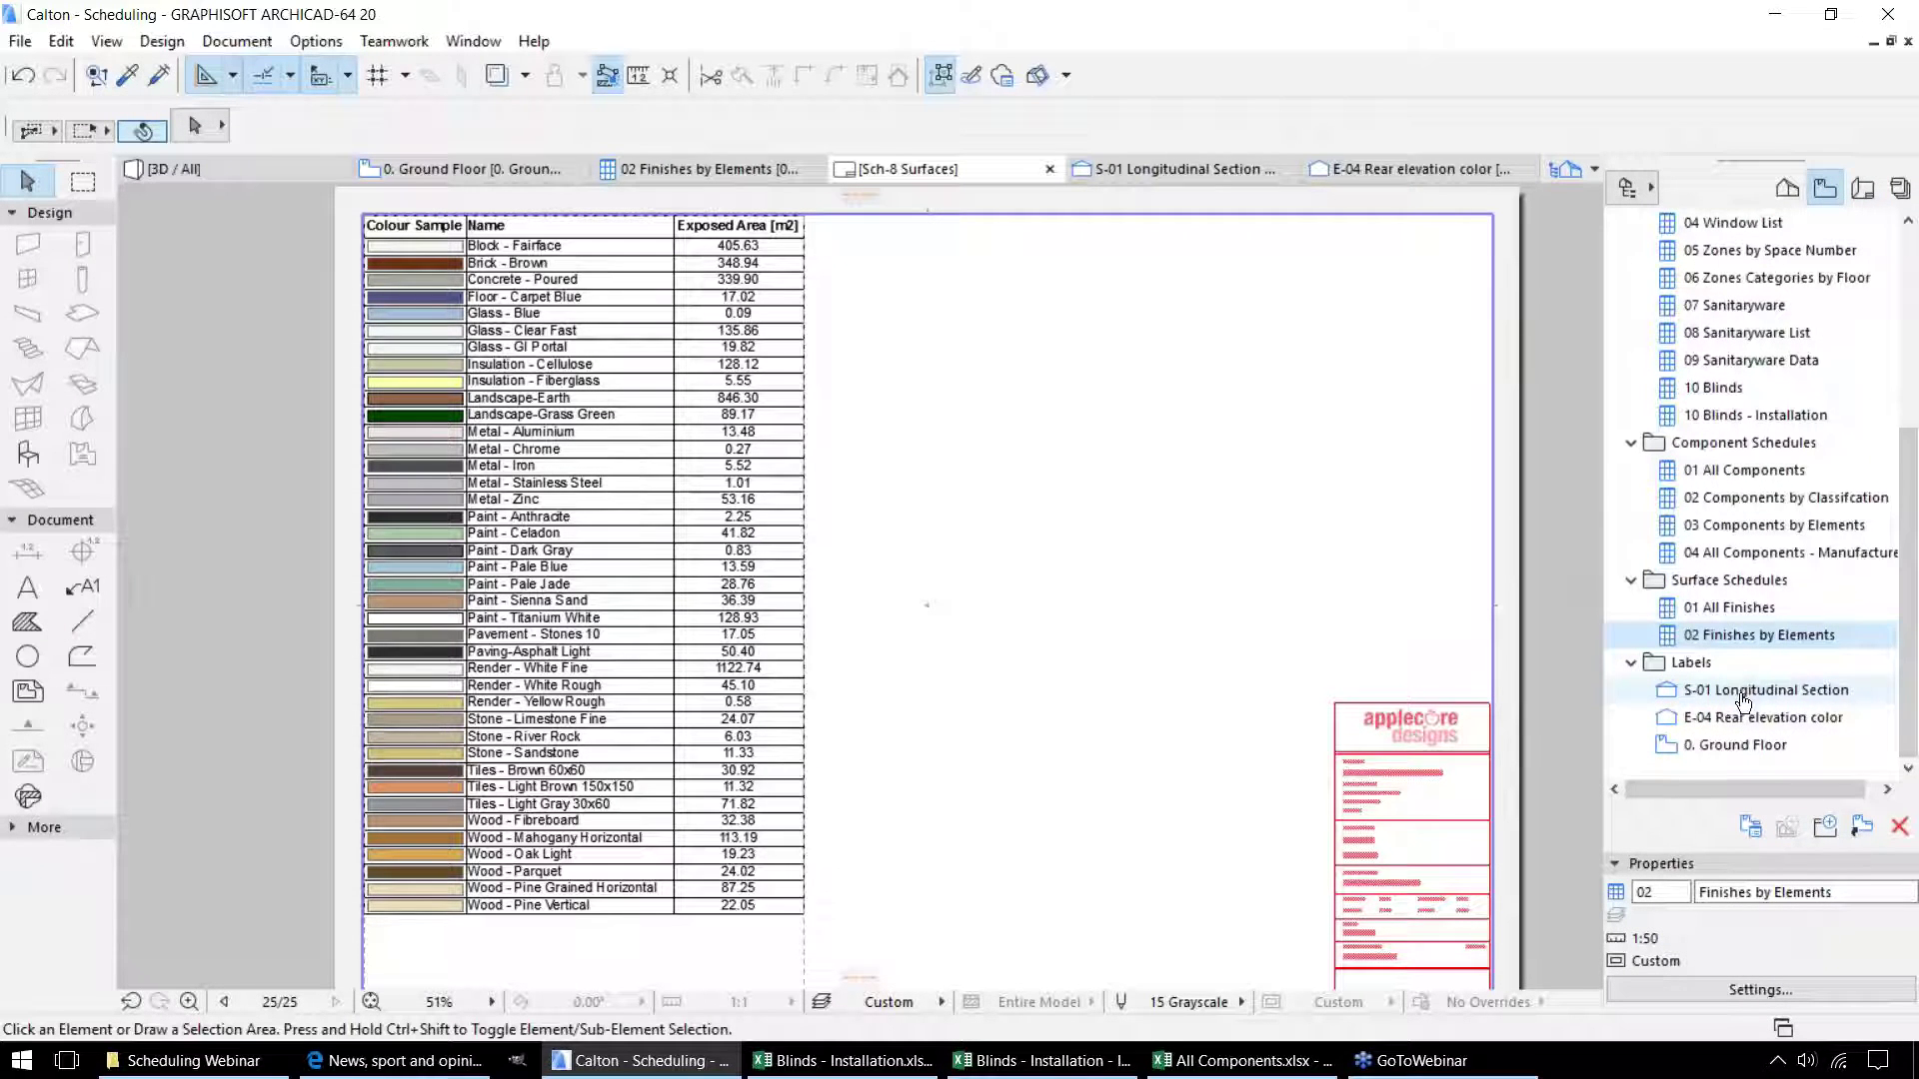
{"action": "double_click", "coordinate": [1744, 703]}
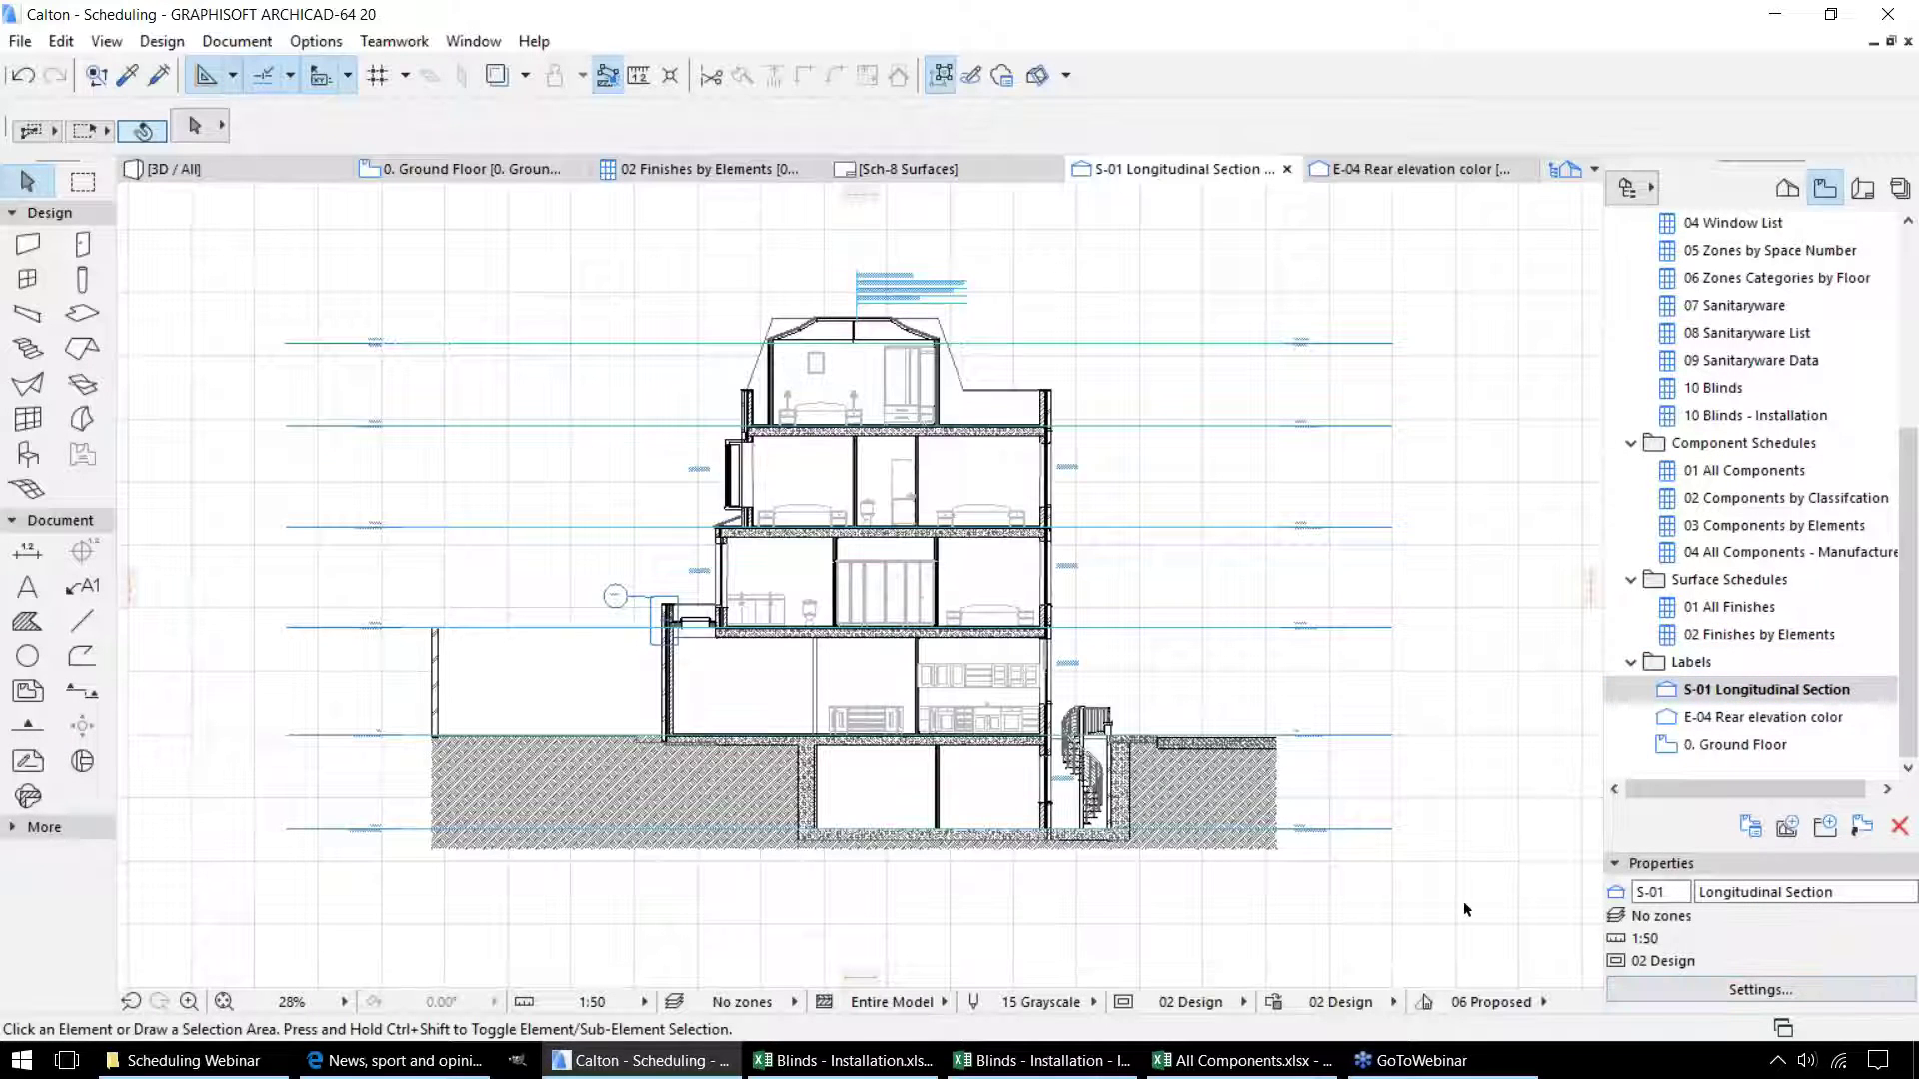
Select the WF202, WF102 and WGF02 window labels in the longitudinal section.
{"action": "scroll", "coordinate": [1034, 477], "scroll_direction": "up", "scroll_amount": 5}
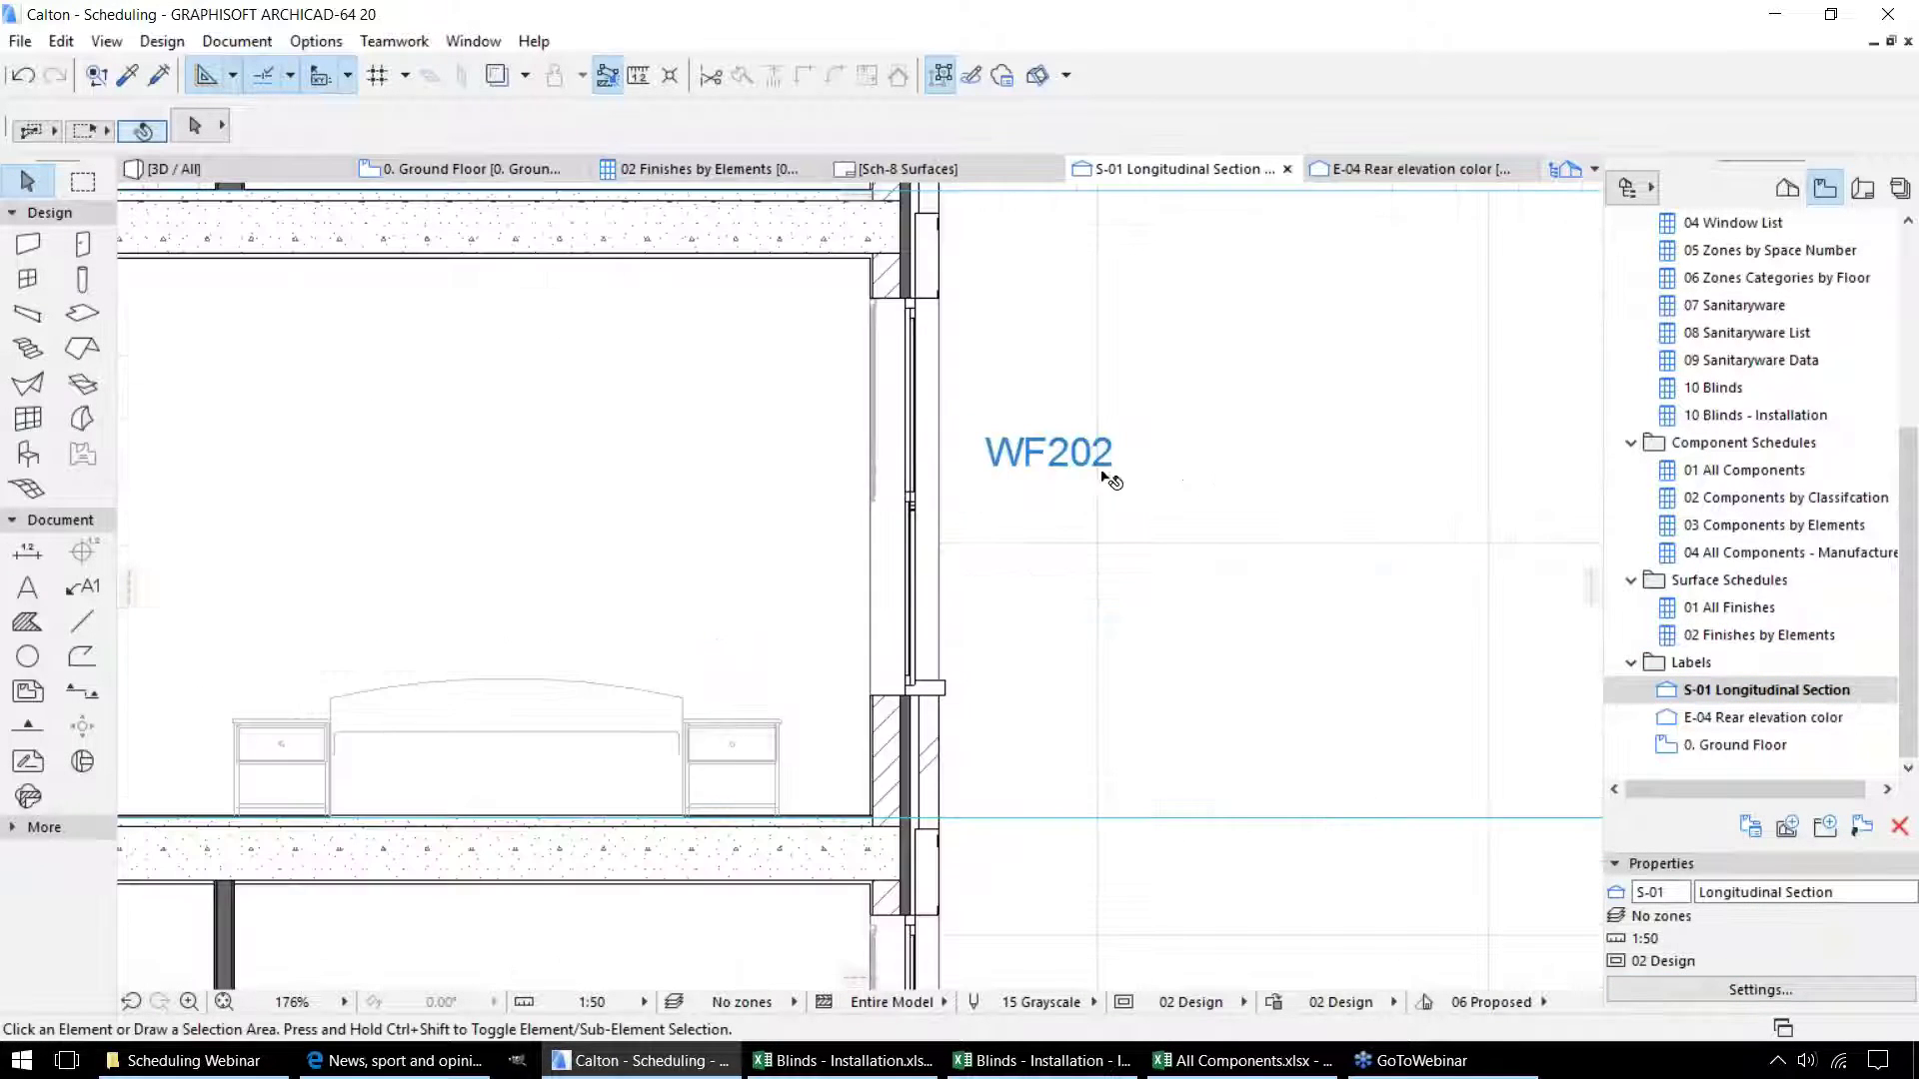
{"action": "left_click", "coordinate": [1053, 455]}
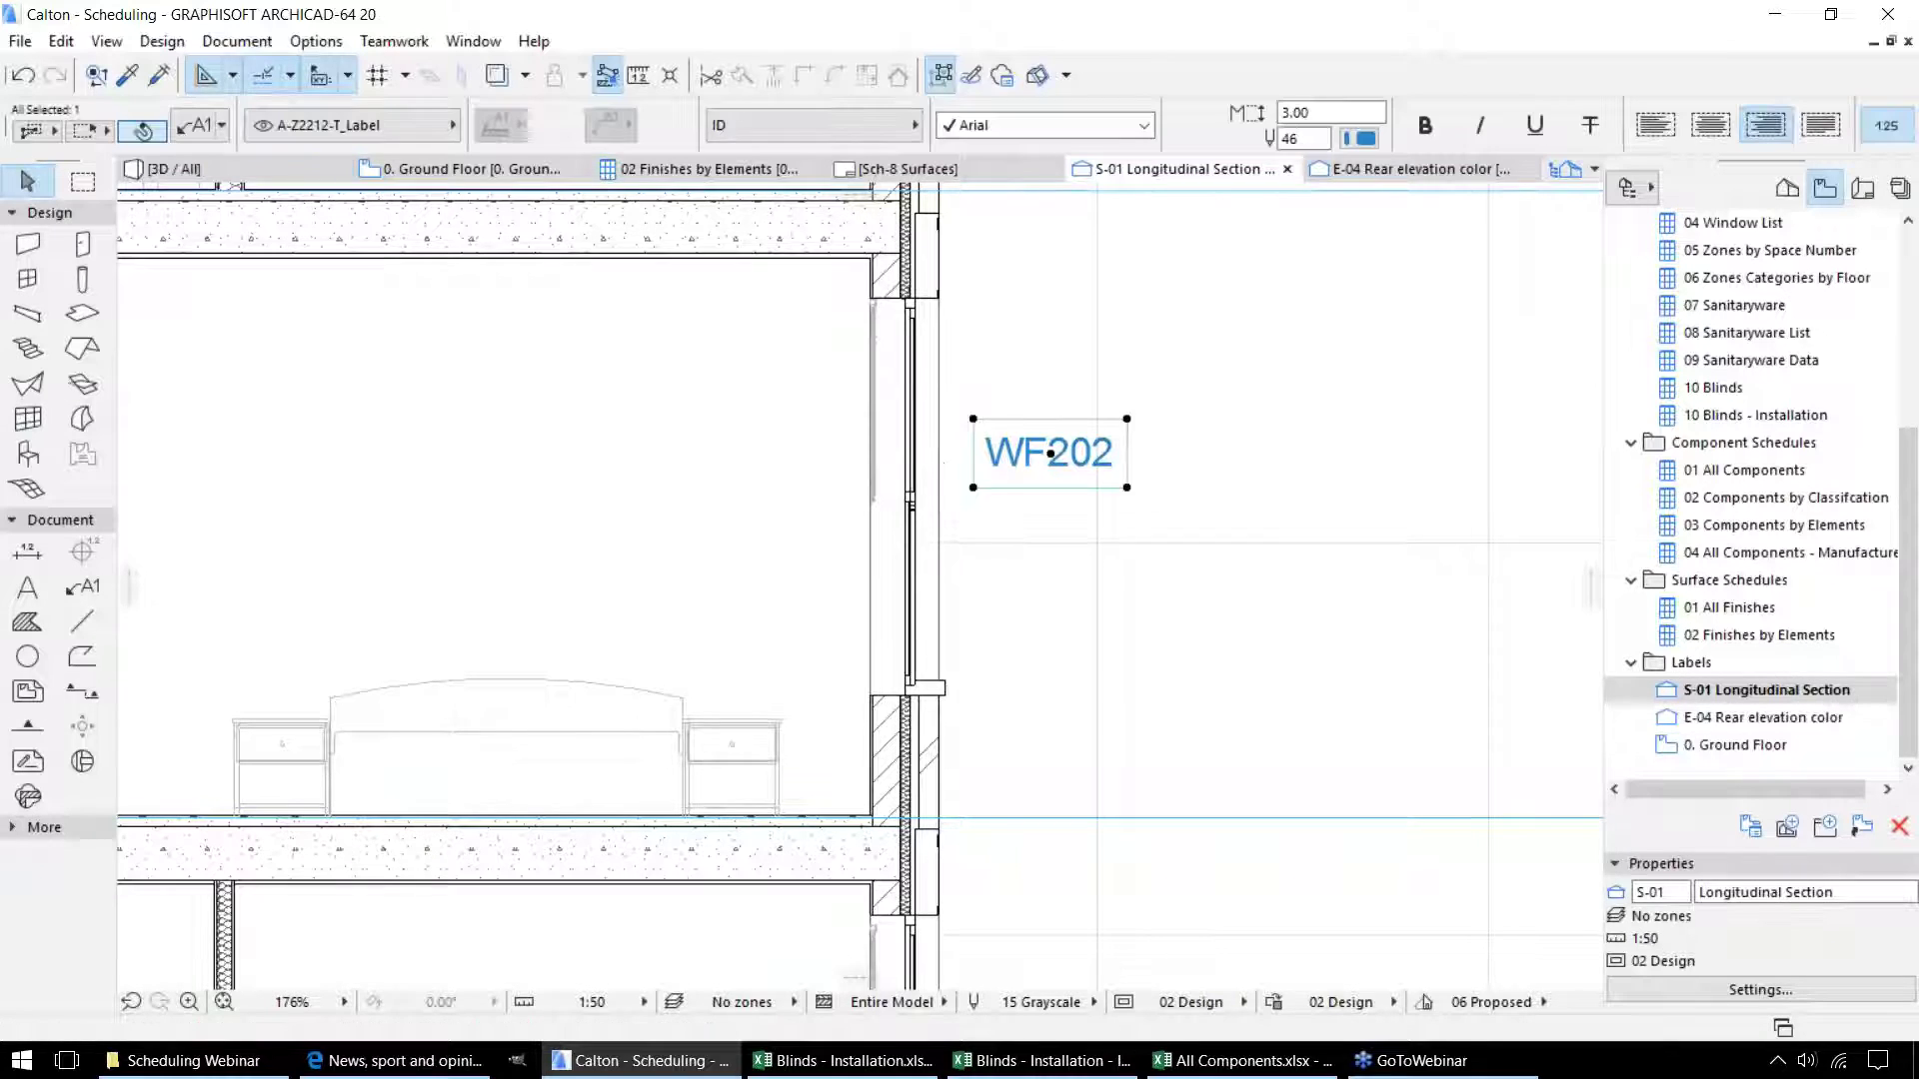
{"action": "scroll", "coordinate": [1059, 600], "scroll_direction": "down", "scroll_amount": 3}
{"action": "left_click", "coordinate": [1061, 638]}
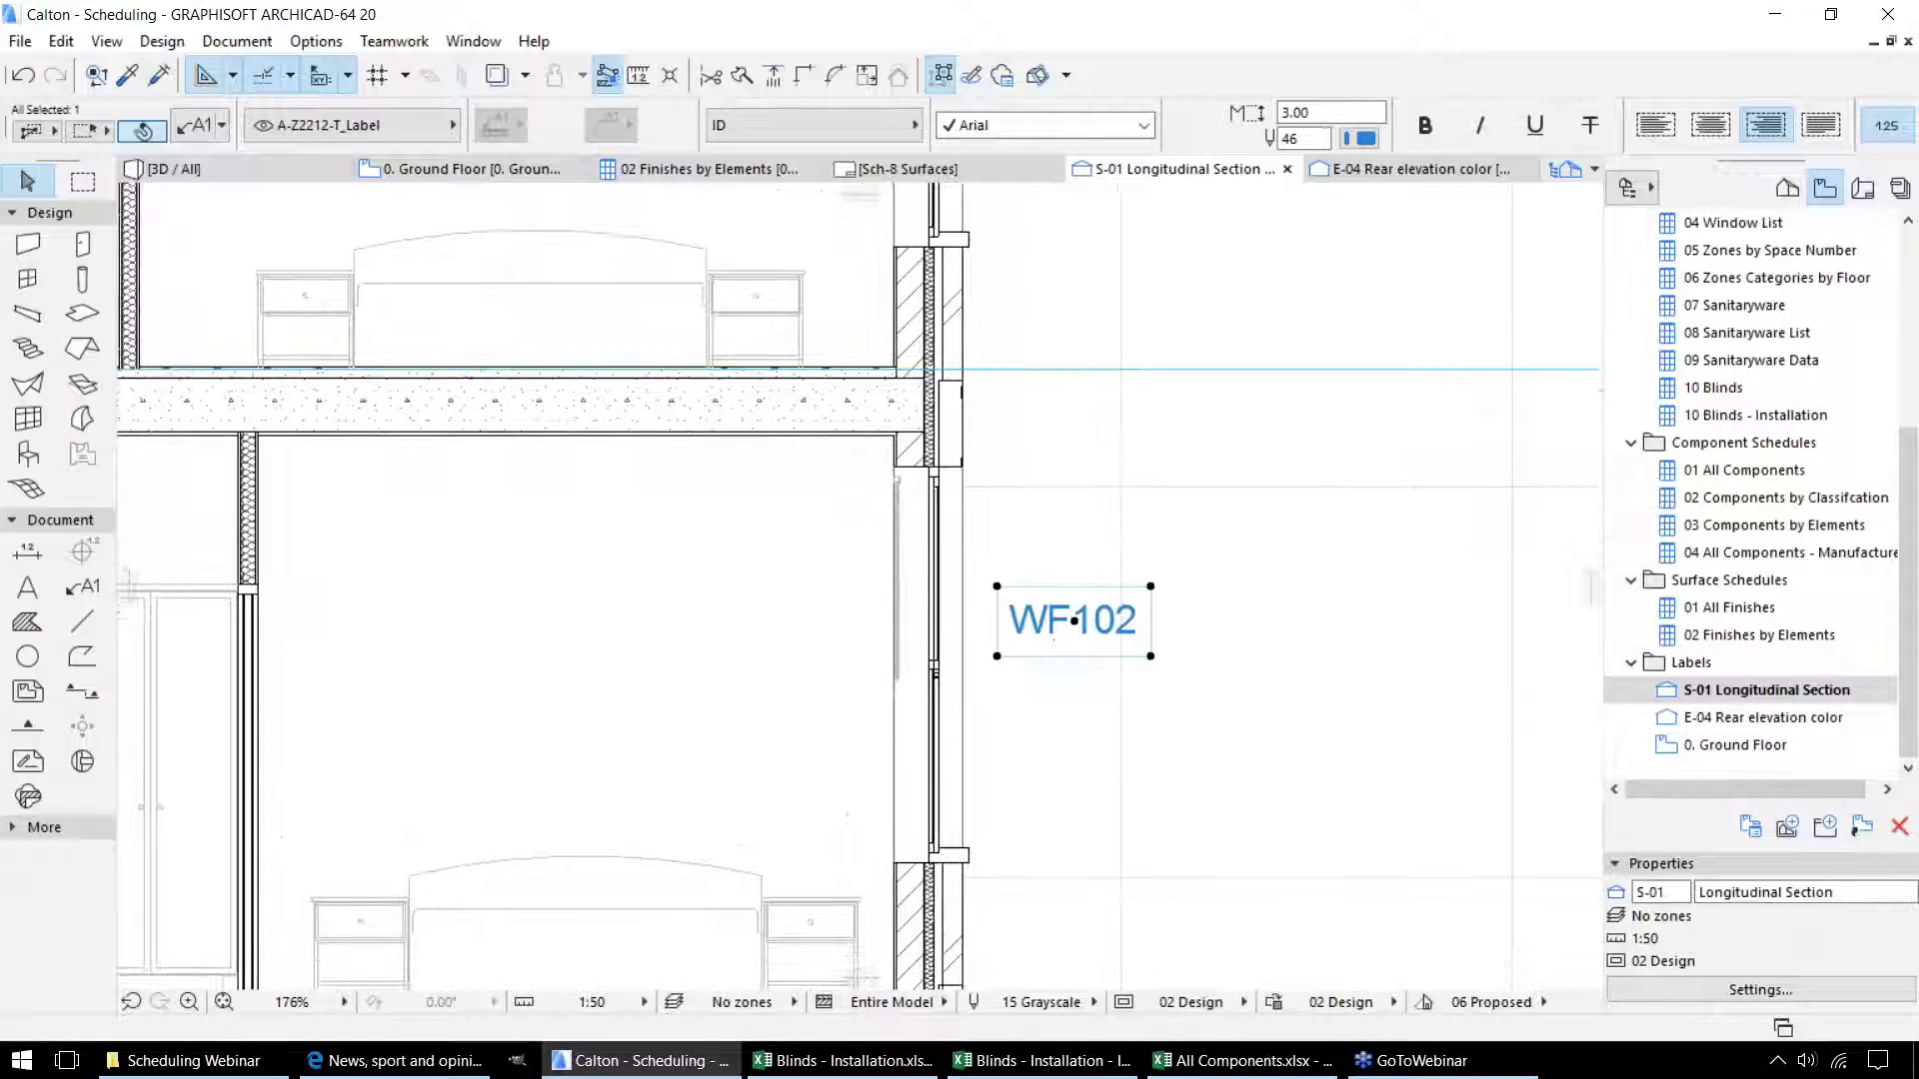
{"action": "scroll", "coordinate": [1062, 637], "scroll_direction": "down", "scroll_amount": 5}
{"action": "left_click", "coordinate": [1090, 826]}
{"action": "scroll", "coordinate": [978, 822], "scroll_direction": "down", "scroll_amount": 3}
{"action": "scroll", "coordinate": [859, 599], "scroll_direction": "up", "scroll_amount": 8}
{"action": "scroll", "coordinate": [845, 585], "scroll_direction": "down", "scroll_amount": 5}
{"action": "scroll", "coordinate": [845, 585], "scroll_direction": "up", "scroll_amount": 5}
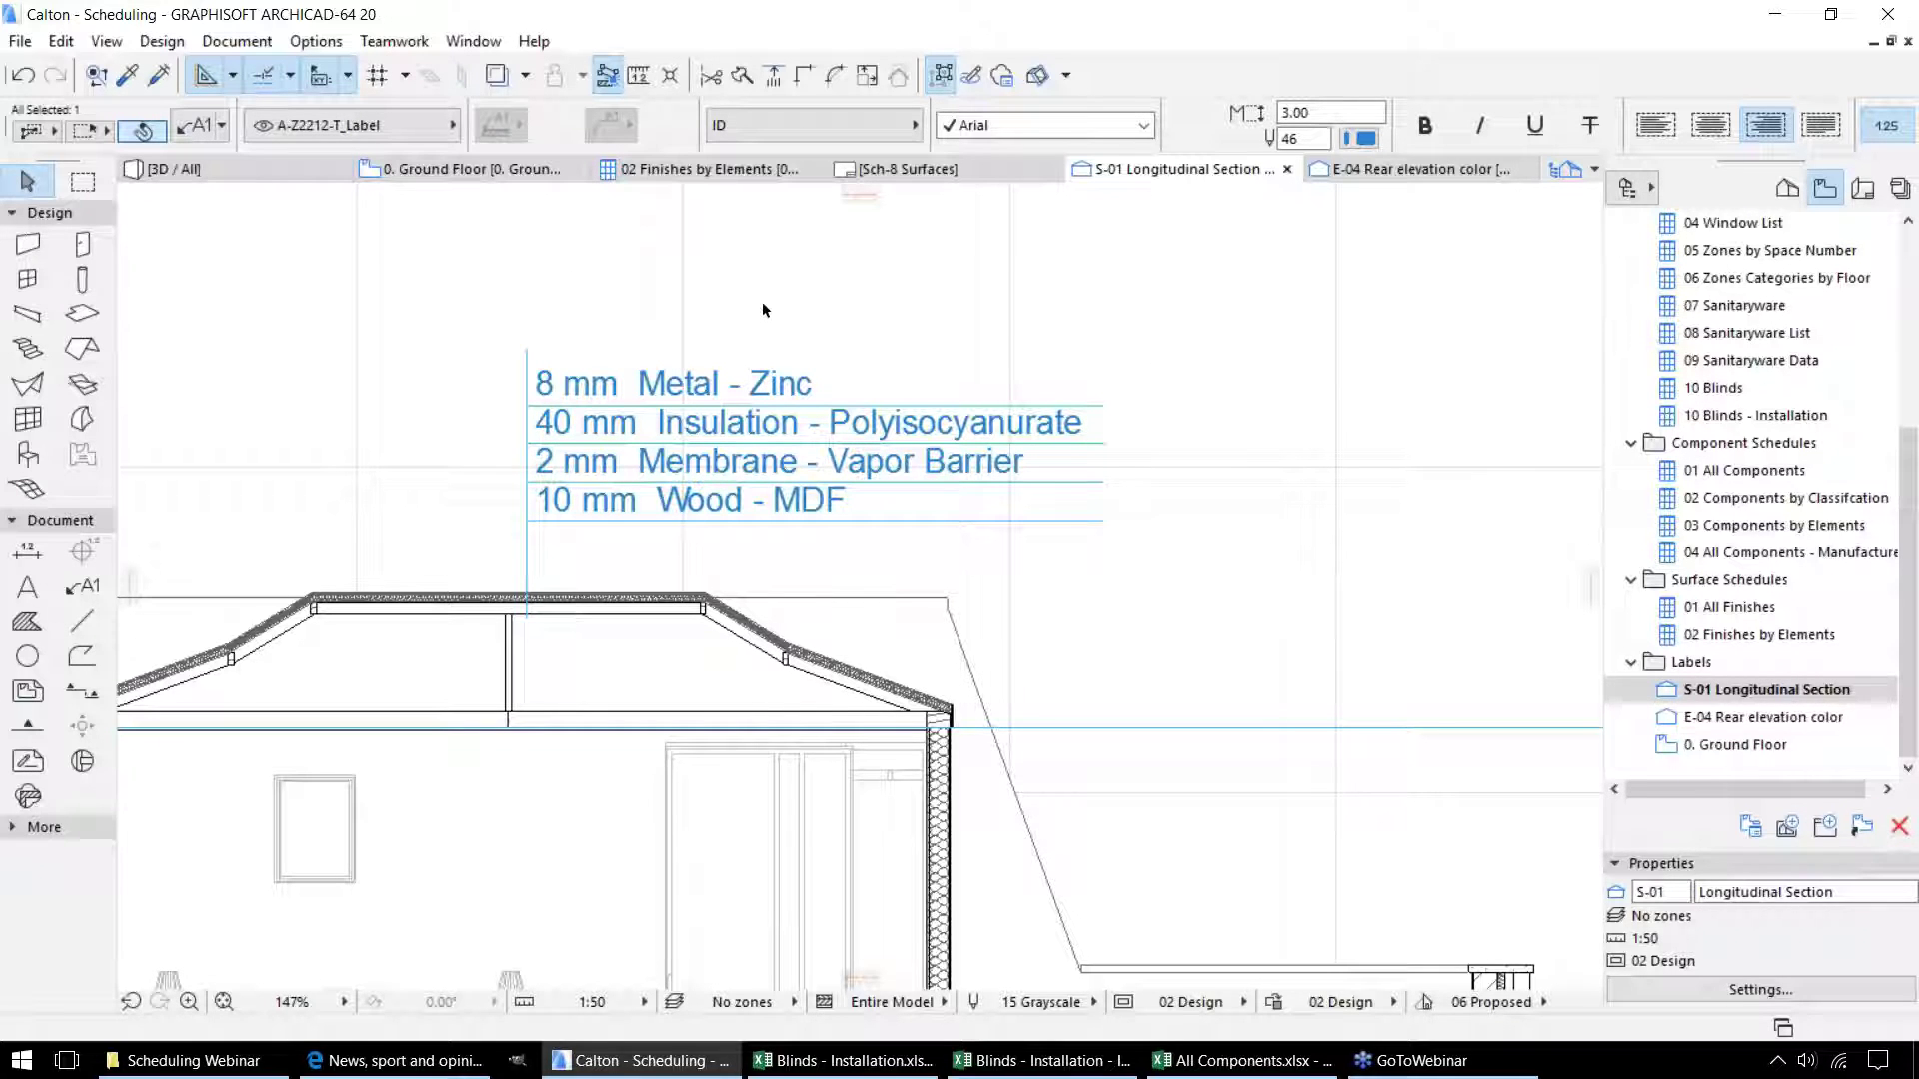
Select the roof layer label and attach a layer label to the right exterior wall.
{"action": "middle_click_drag", "start_coordinate": [693, 453], "coordinate": [793, 442]}
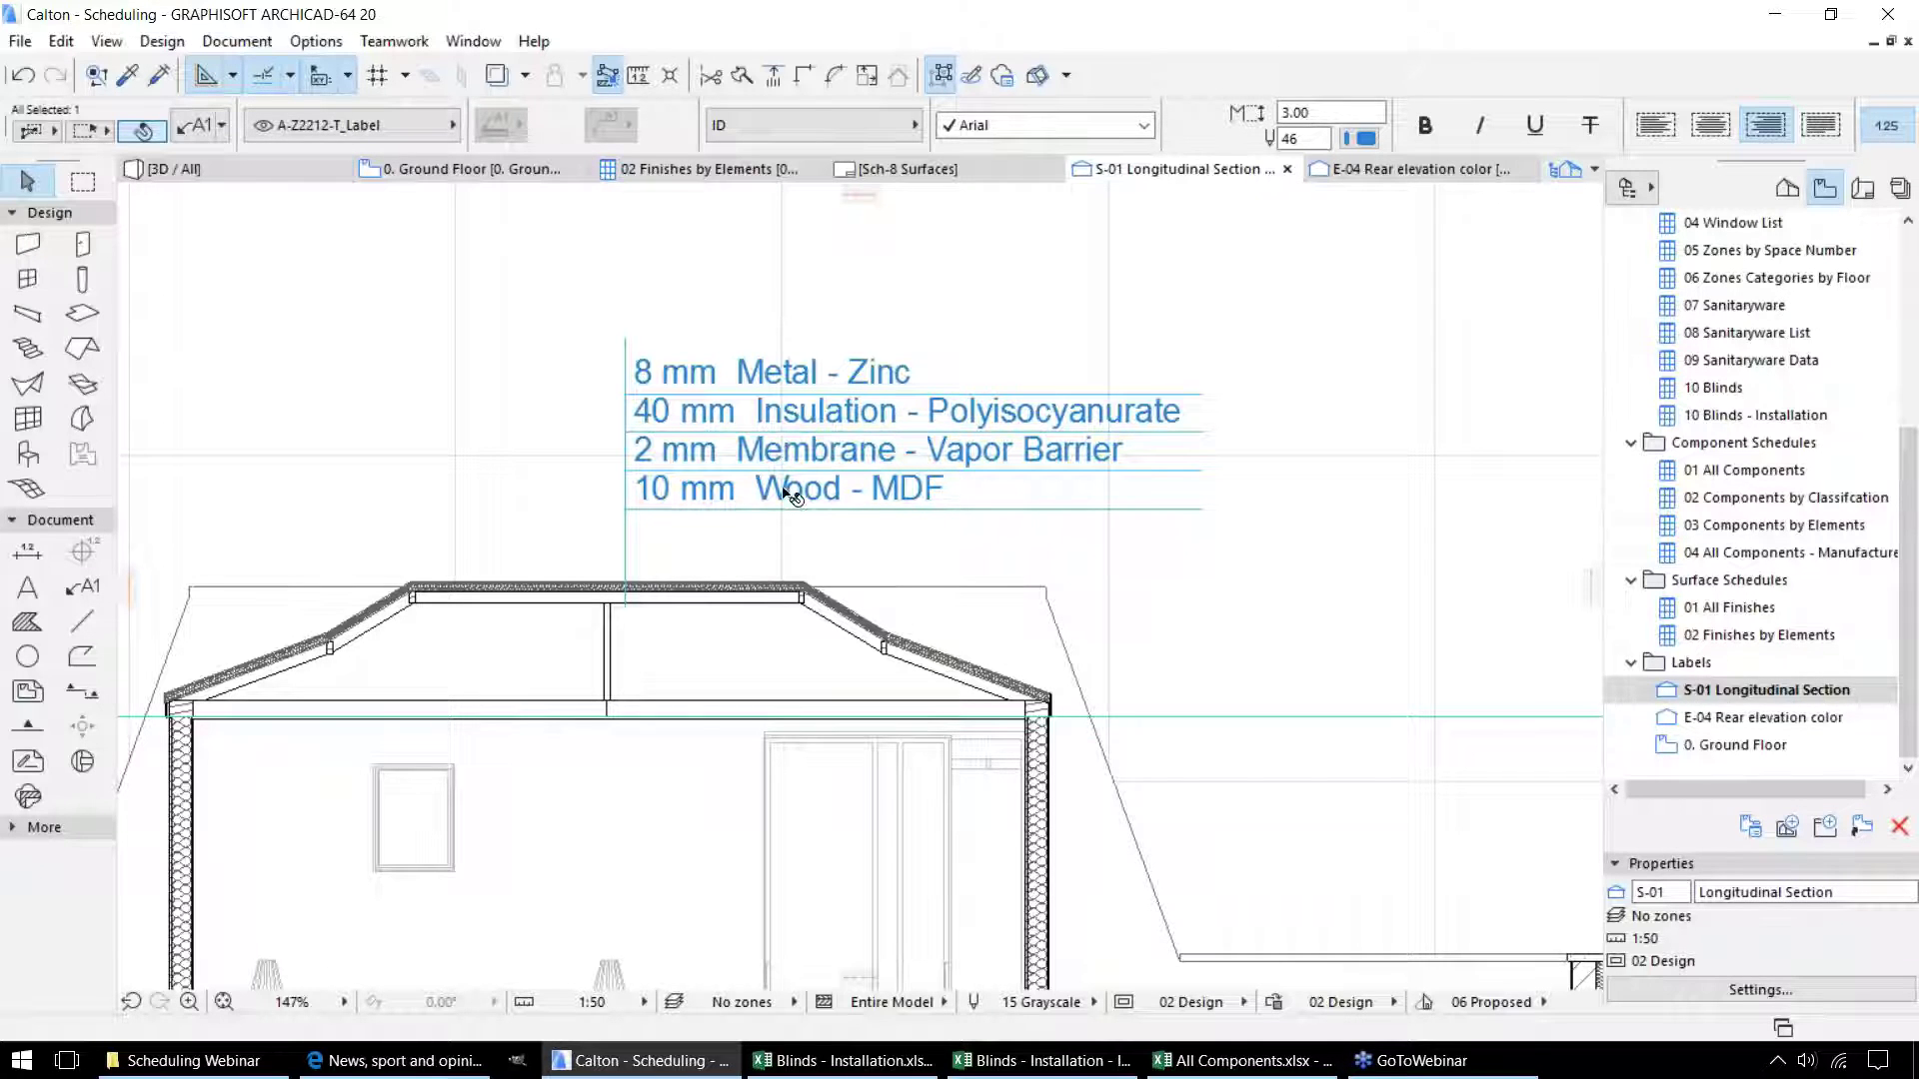
{"action": "mouse_move", "coordinate": [790, 495]}
{"action": "middle_mouse_down"}
{"action": "mouse_move", "coordinate": [755, 268]}
{"action": "mouse_move", "coordinate": [724, 374]}
{"action": "middle_mouse_up"}
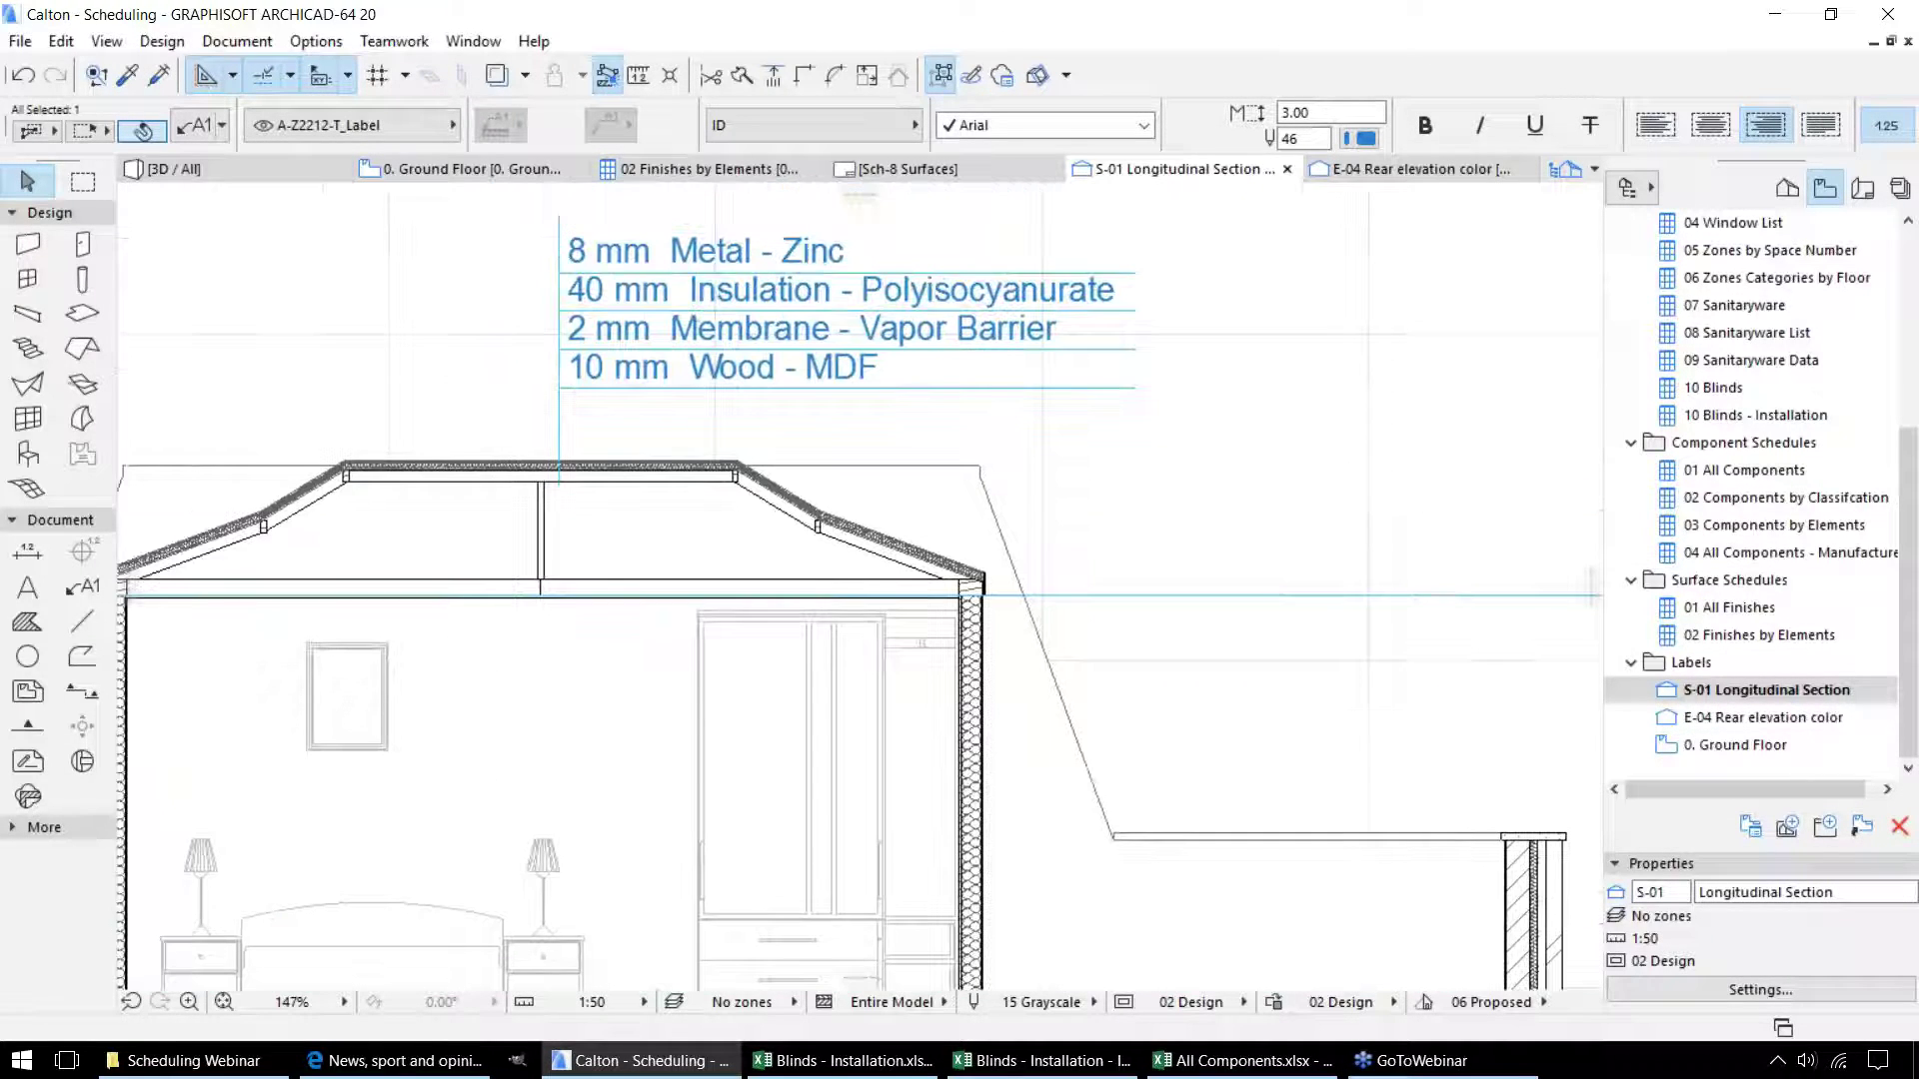
{"action": "left_click", "coordinate": [628, 290]}
{"action": "middle_click_drag", "start_coordinate": [914, 745], "coordinate": [1048, 611]}
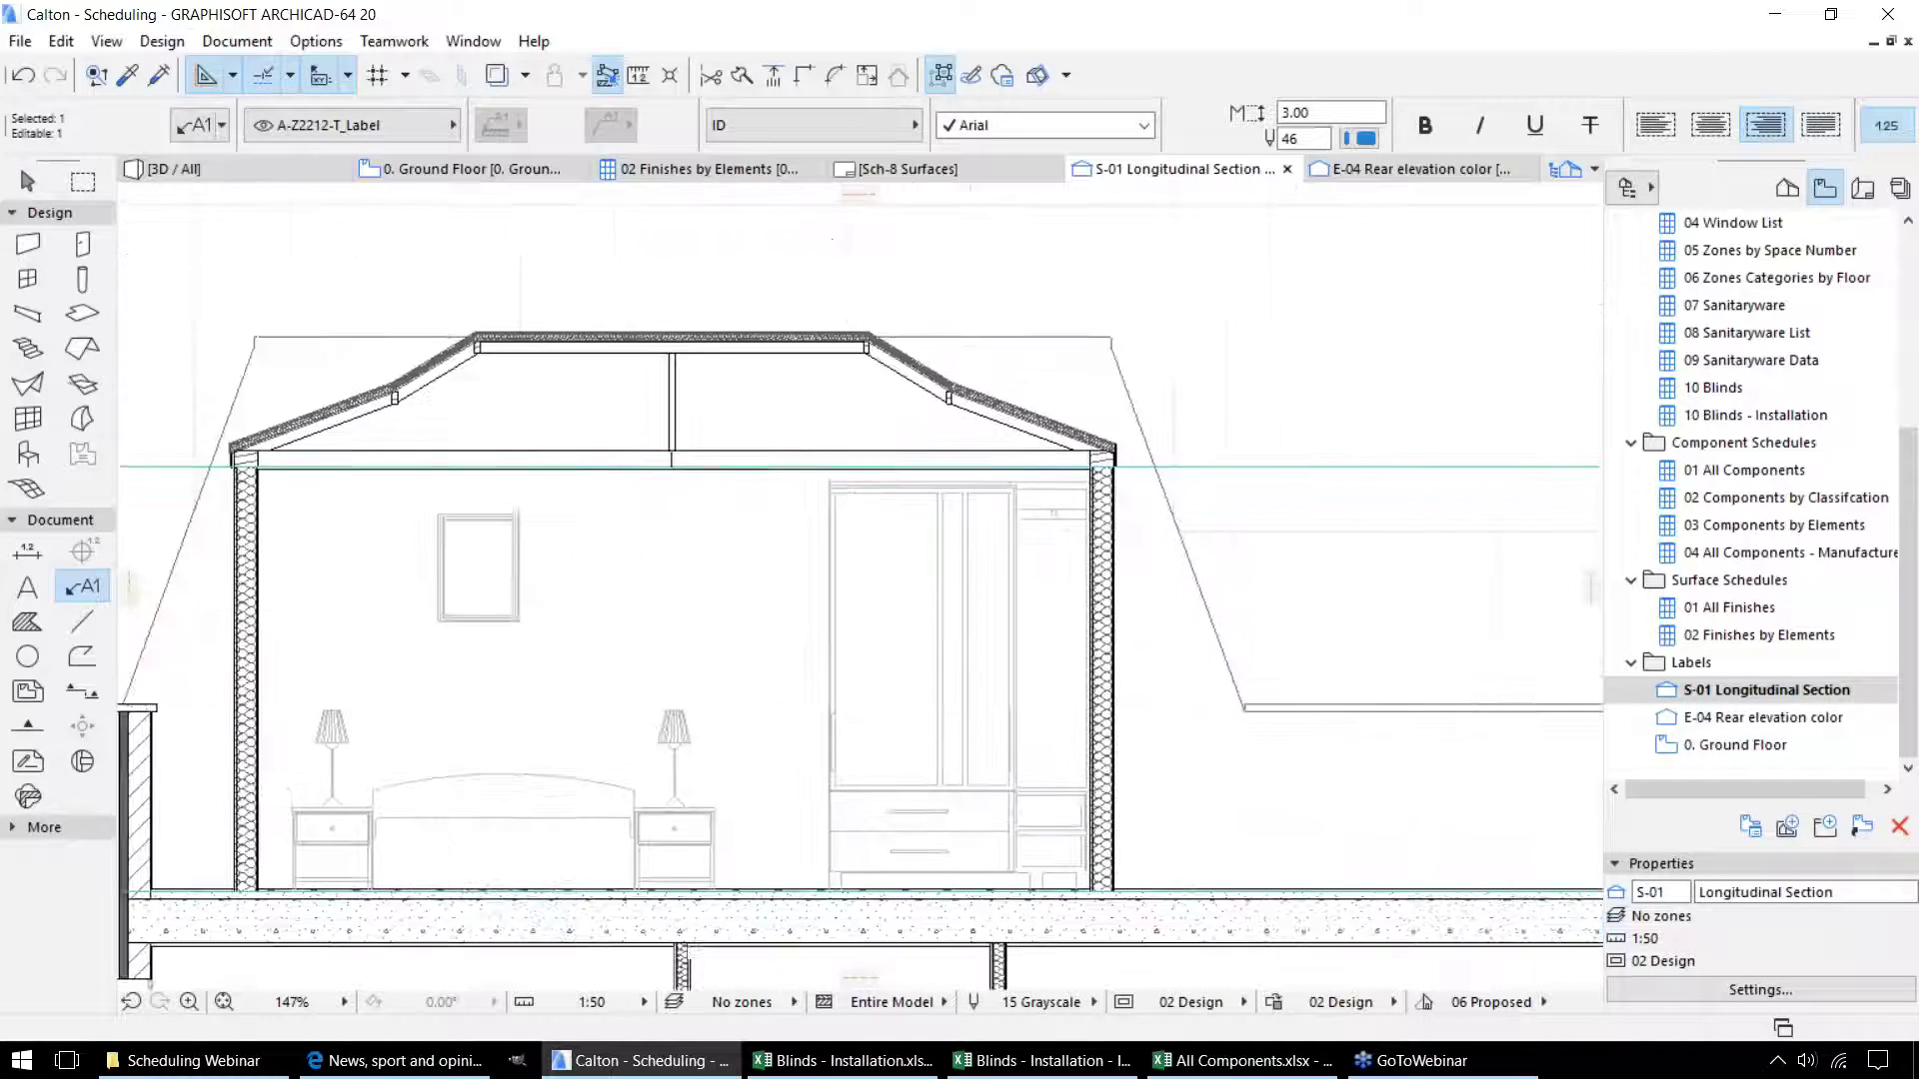
{"action": "left_click", "coordinate": [1105, 600]}
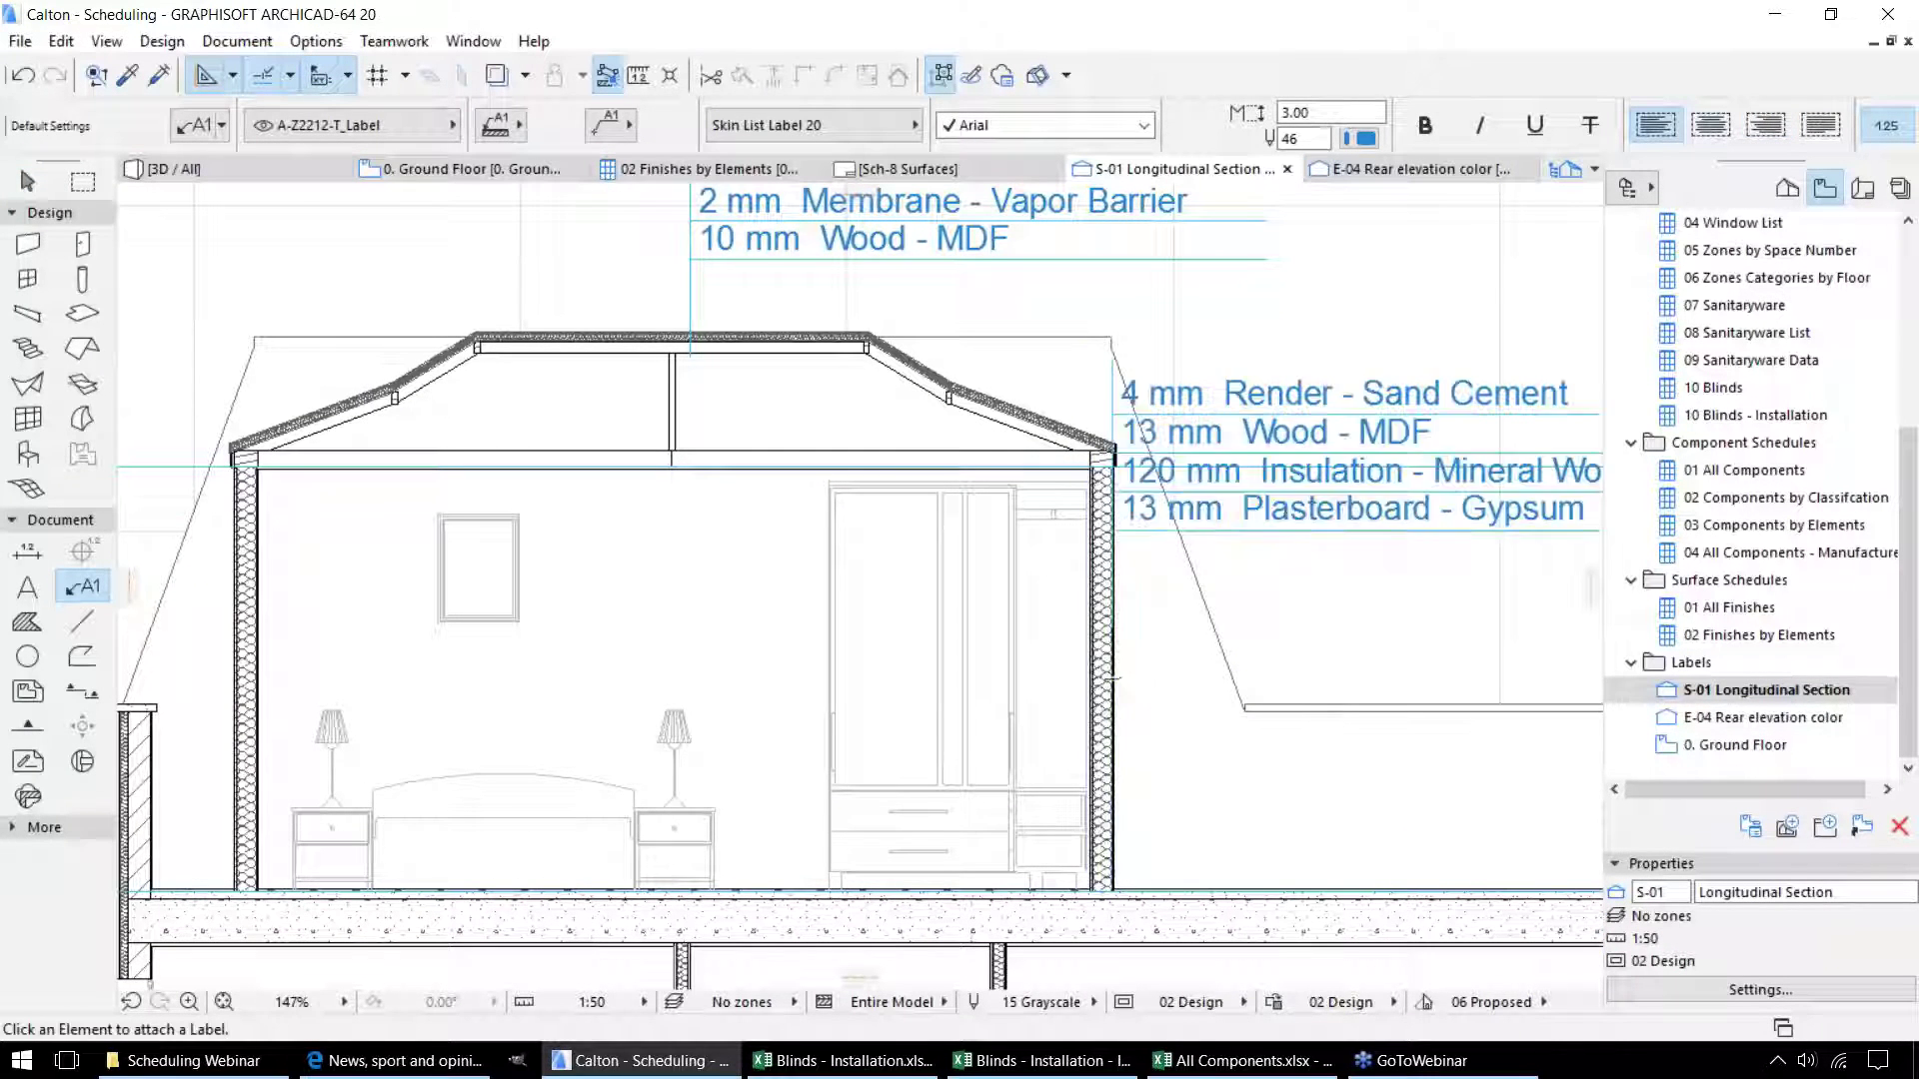
Switch the view to the E-04 Rear elevation color elevation.
{"action": "middle_click_drag", "start_coordinate": [1038, 607], "coordinate": [807, 608]}
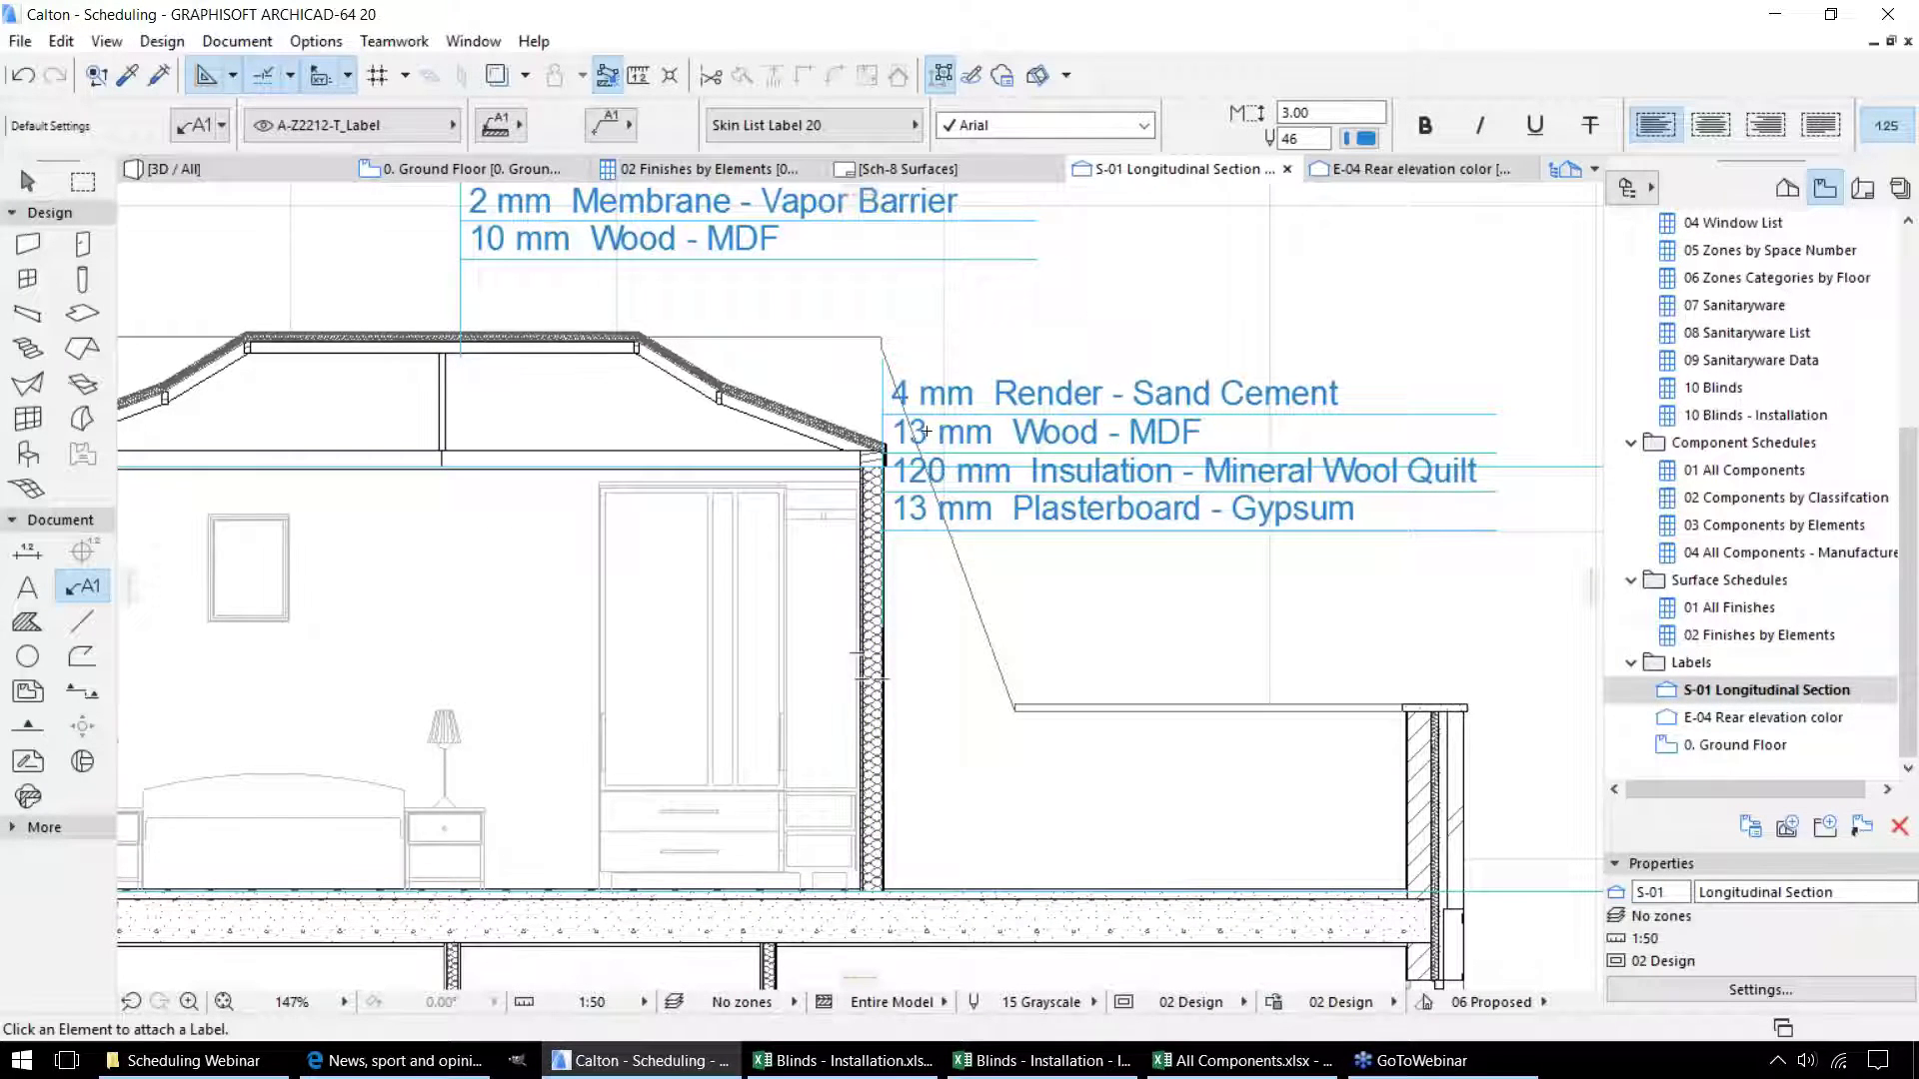
{"action": "scroll", "coordinate": [1011, 505], "scroll_direction": "down", "scroll_amount": 2}
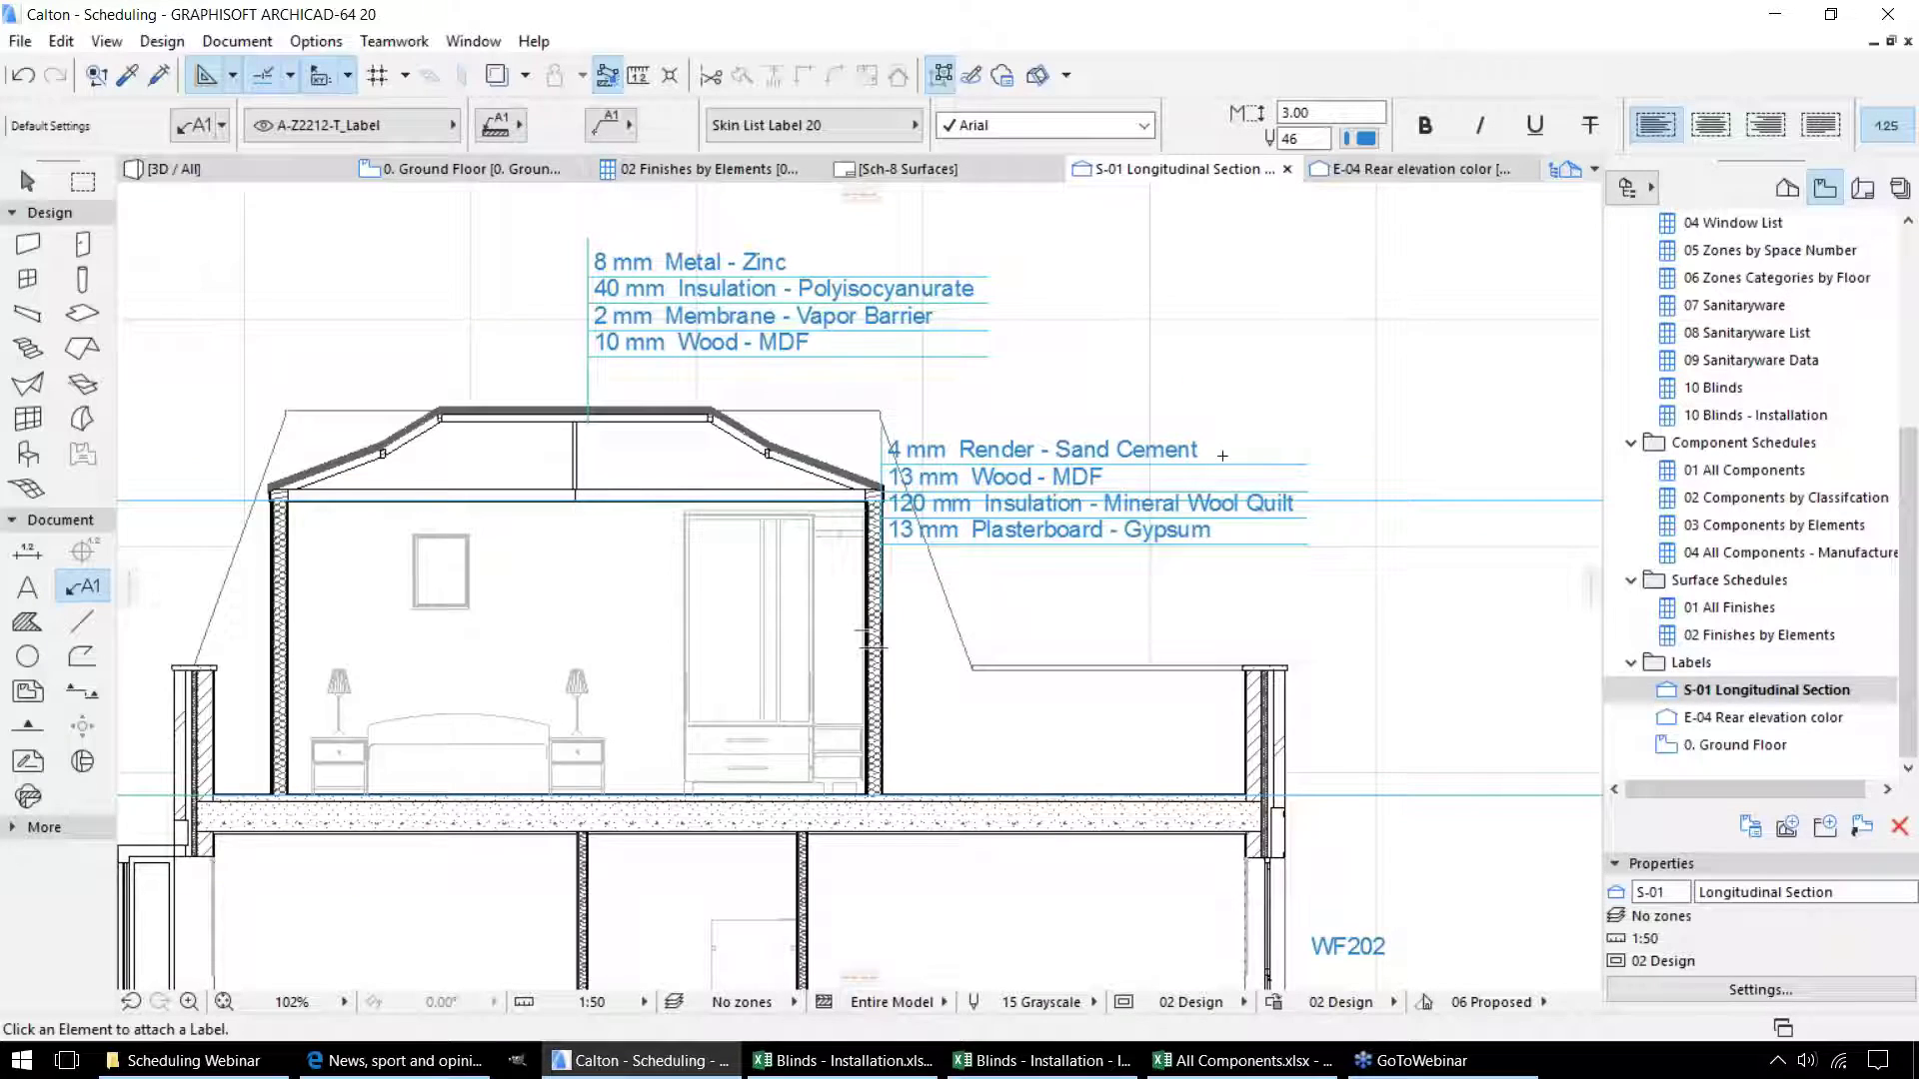
{"action": "double_click", "coordinate": [1754, 720]}
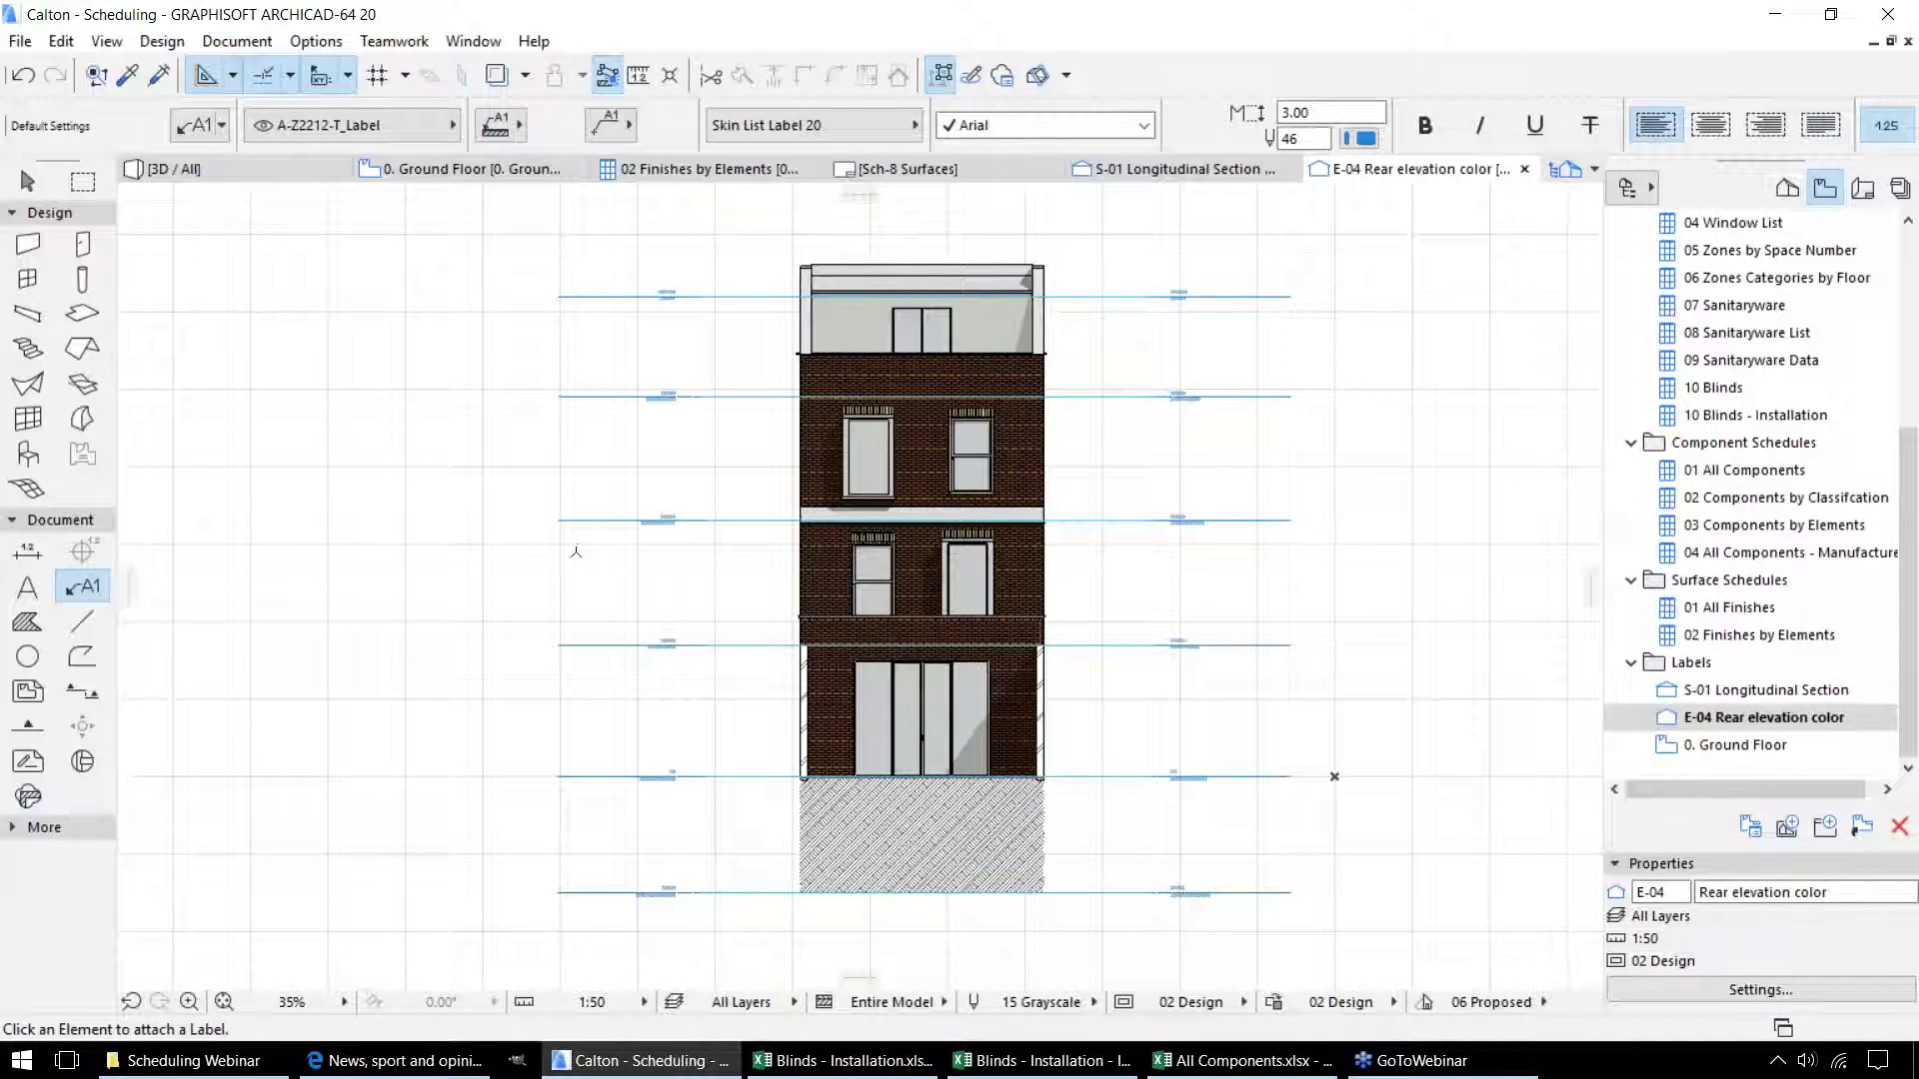
Set the default Label tool settings to show the element ID.
{"action": "double_click", "coordinate": [82, 588]}
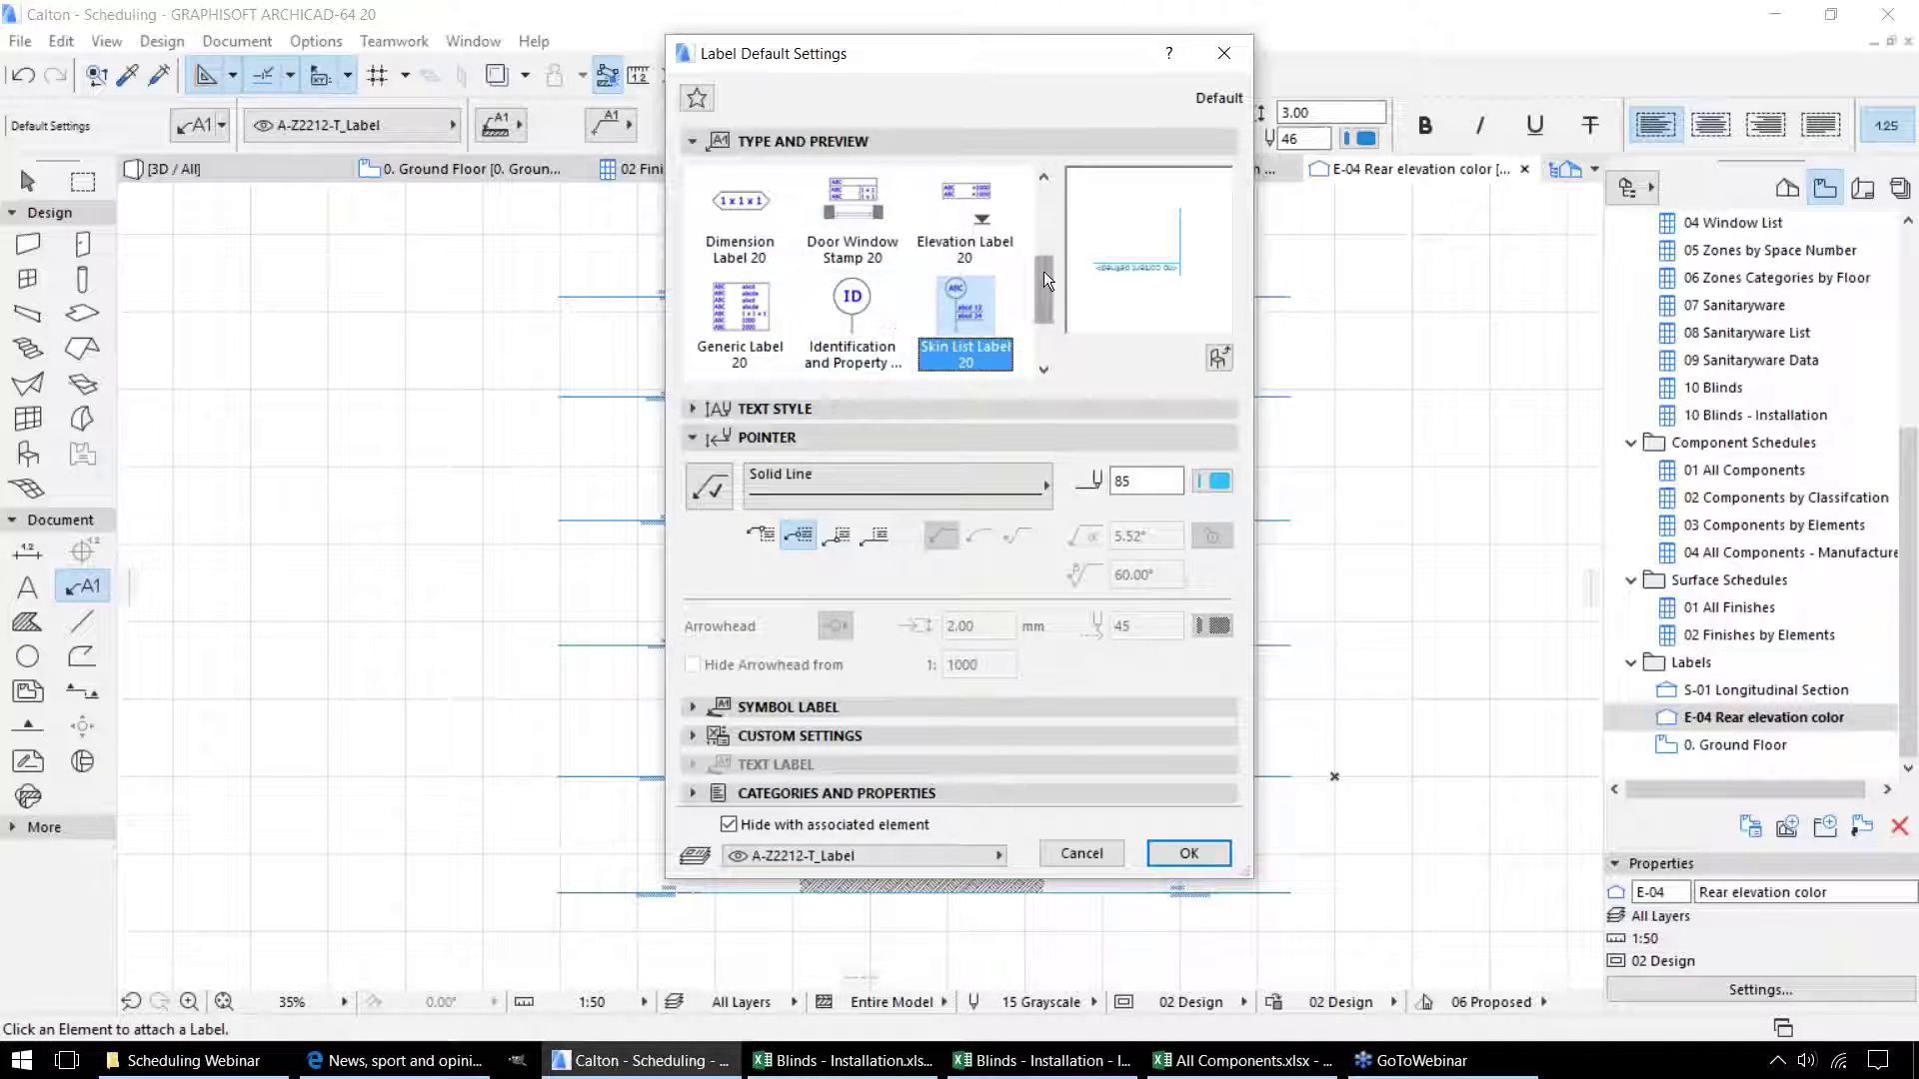
{"action": "left_click_drag", "start_coordinate": [1046, 262], "coordinate": [891, 212]}
{"action": "left_click", "coordinate": [867, 206]}
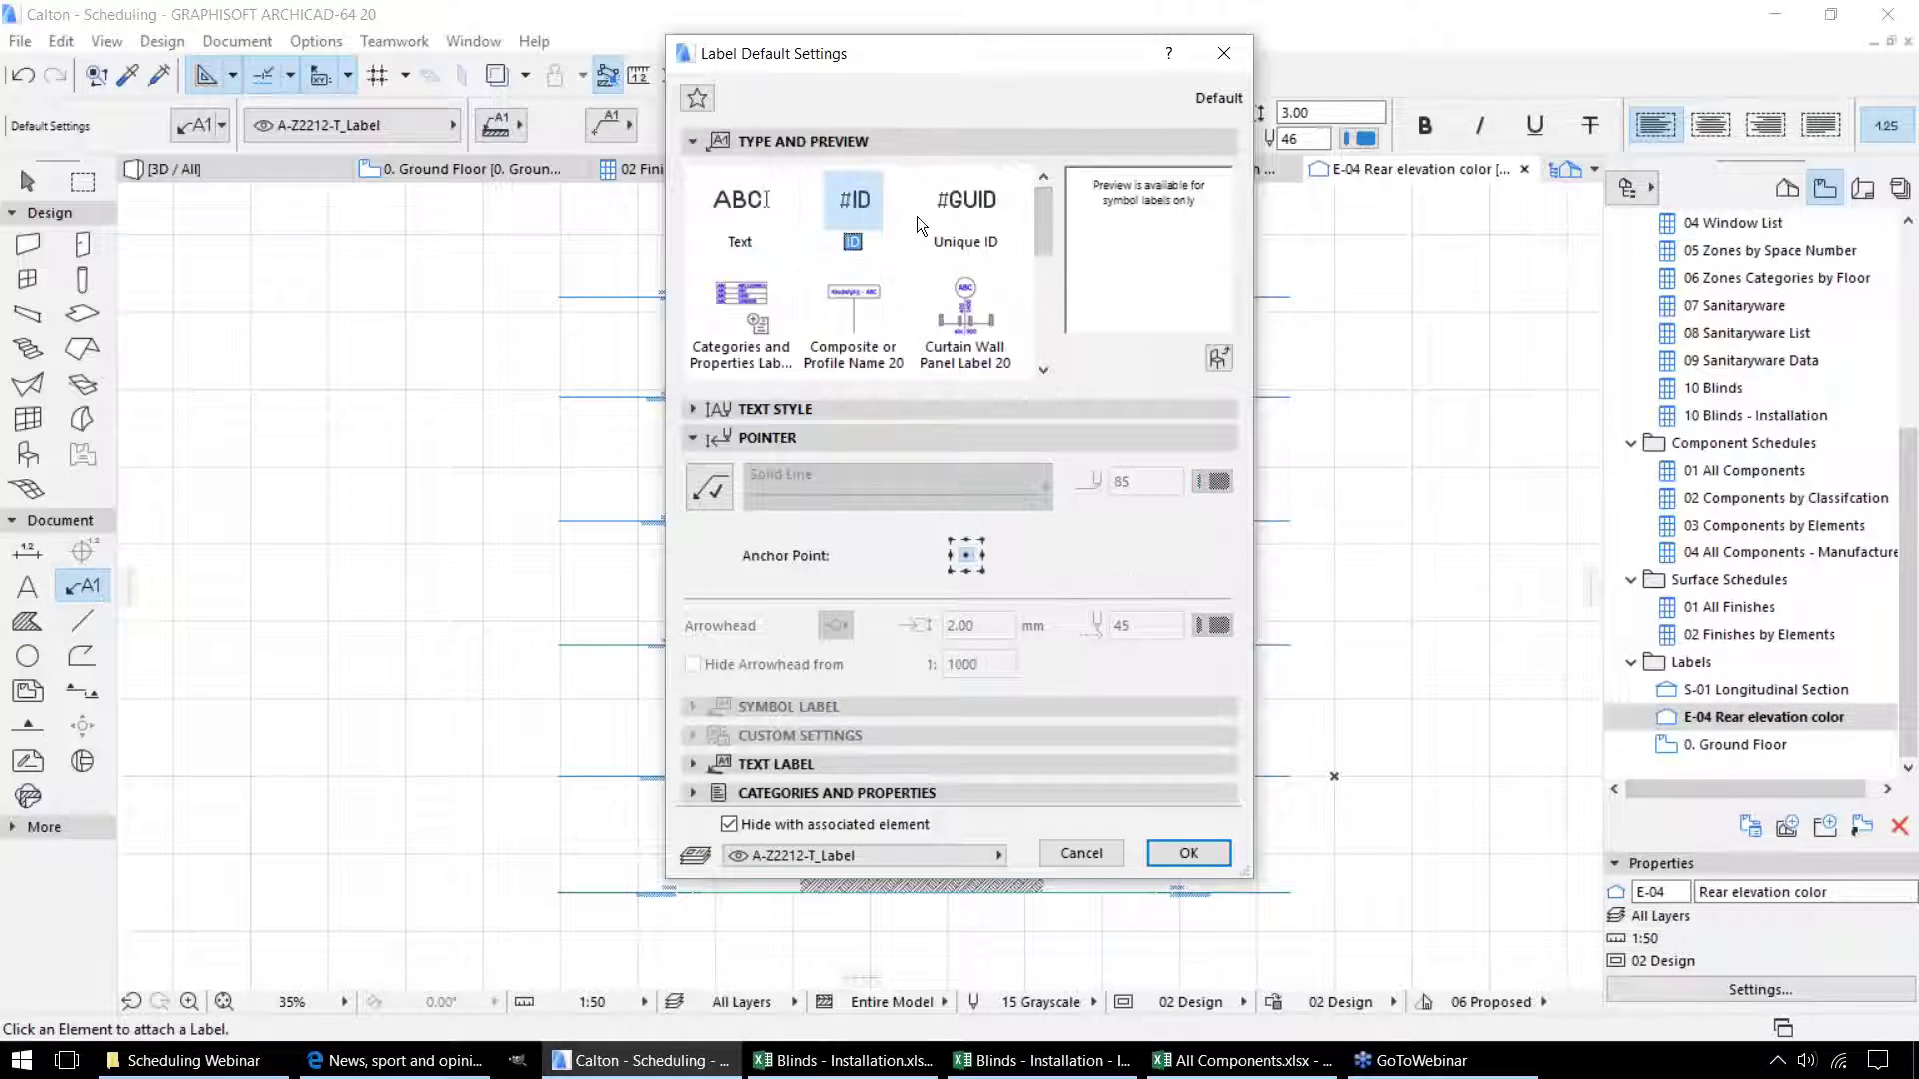
{"action": "left_click", "coordinate": [1210, 852]}
Select all windows and doors on the rear elevation and label them via Label Selected Elements.
{"action": "left_click", "coordinate": [30, 248]}
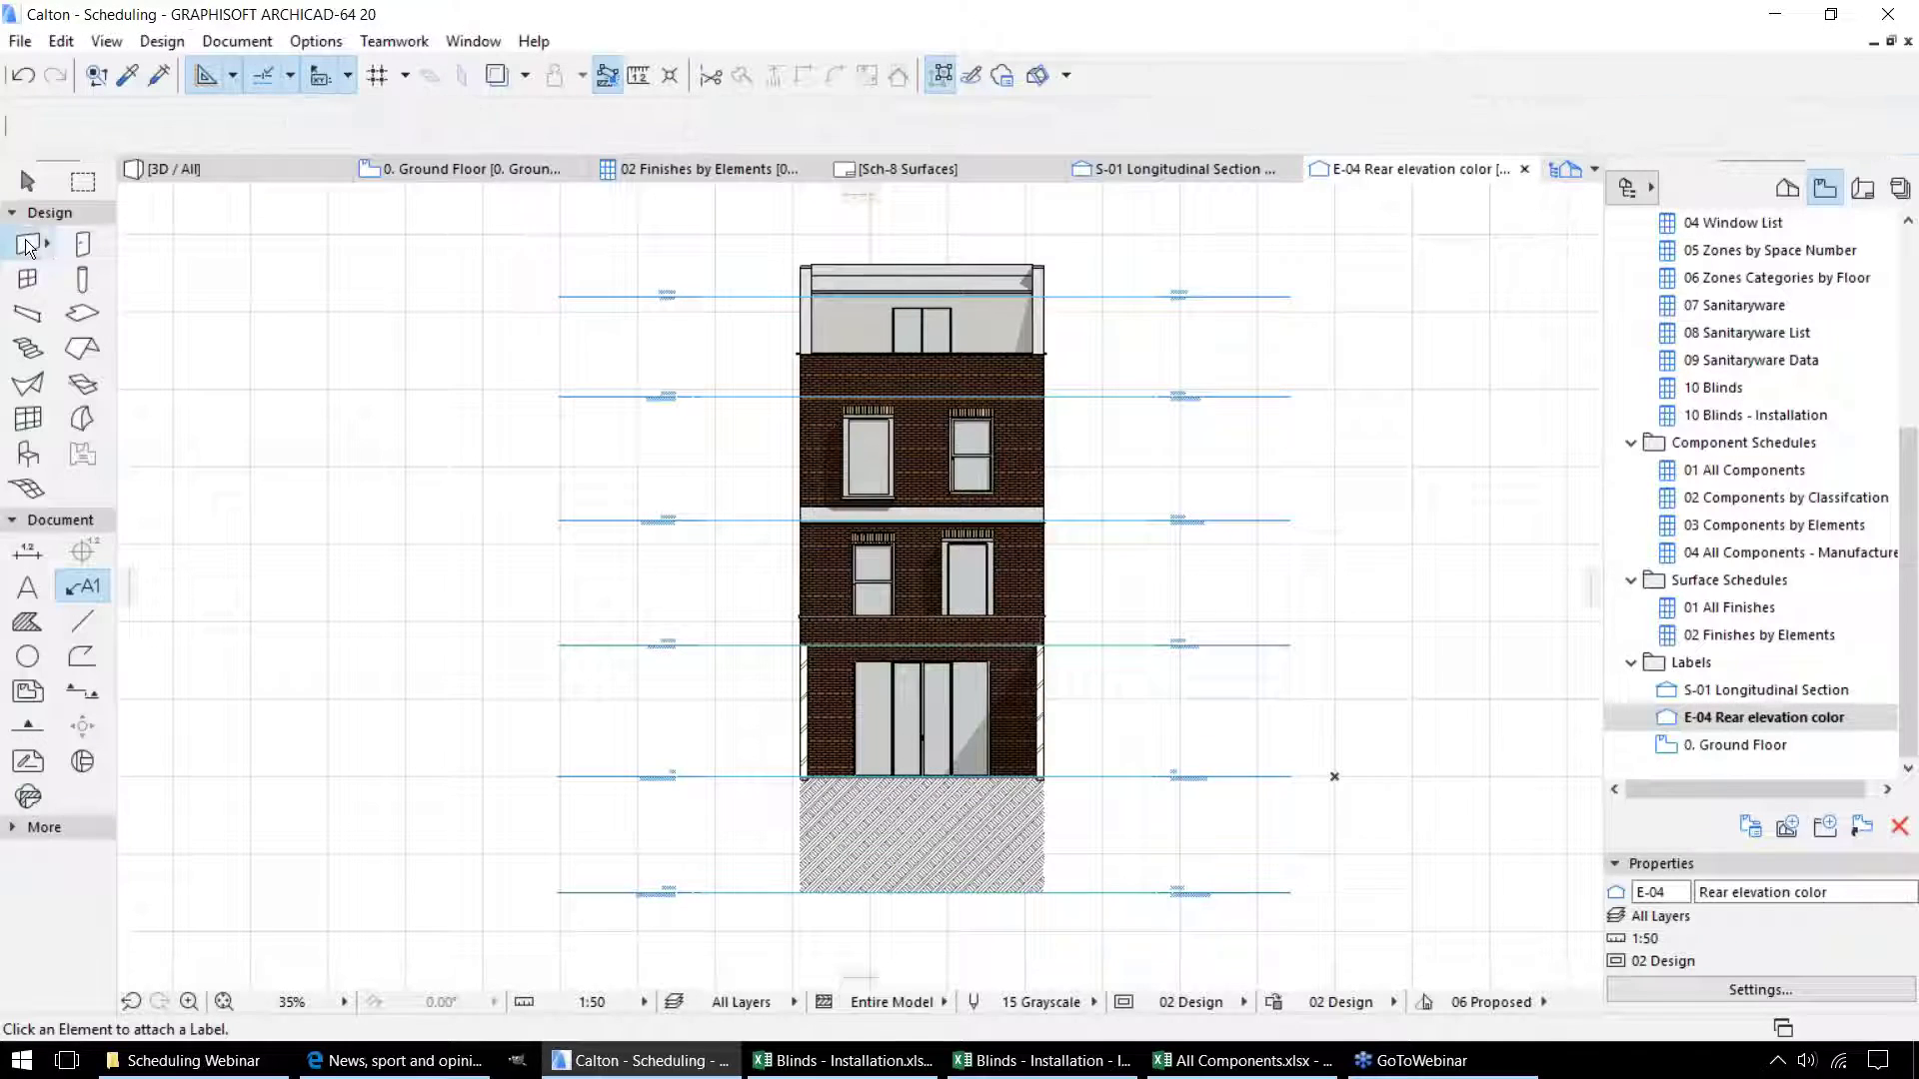
{"action": "key", "text": "ctrl+a"}
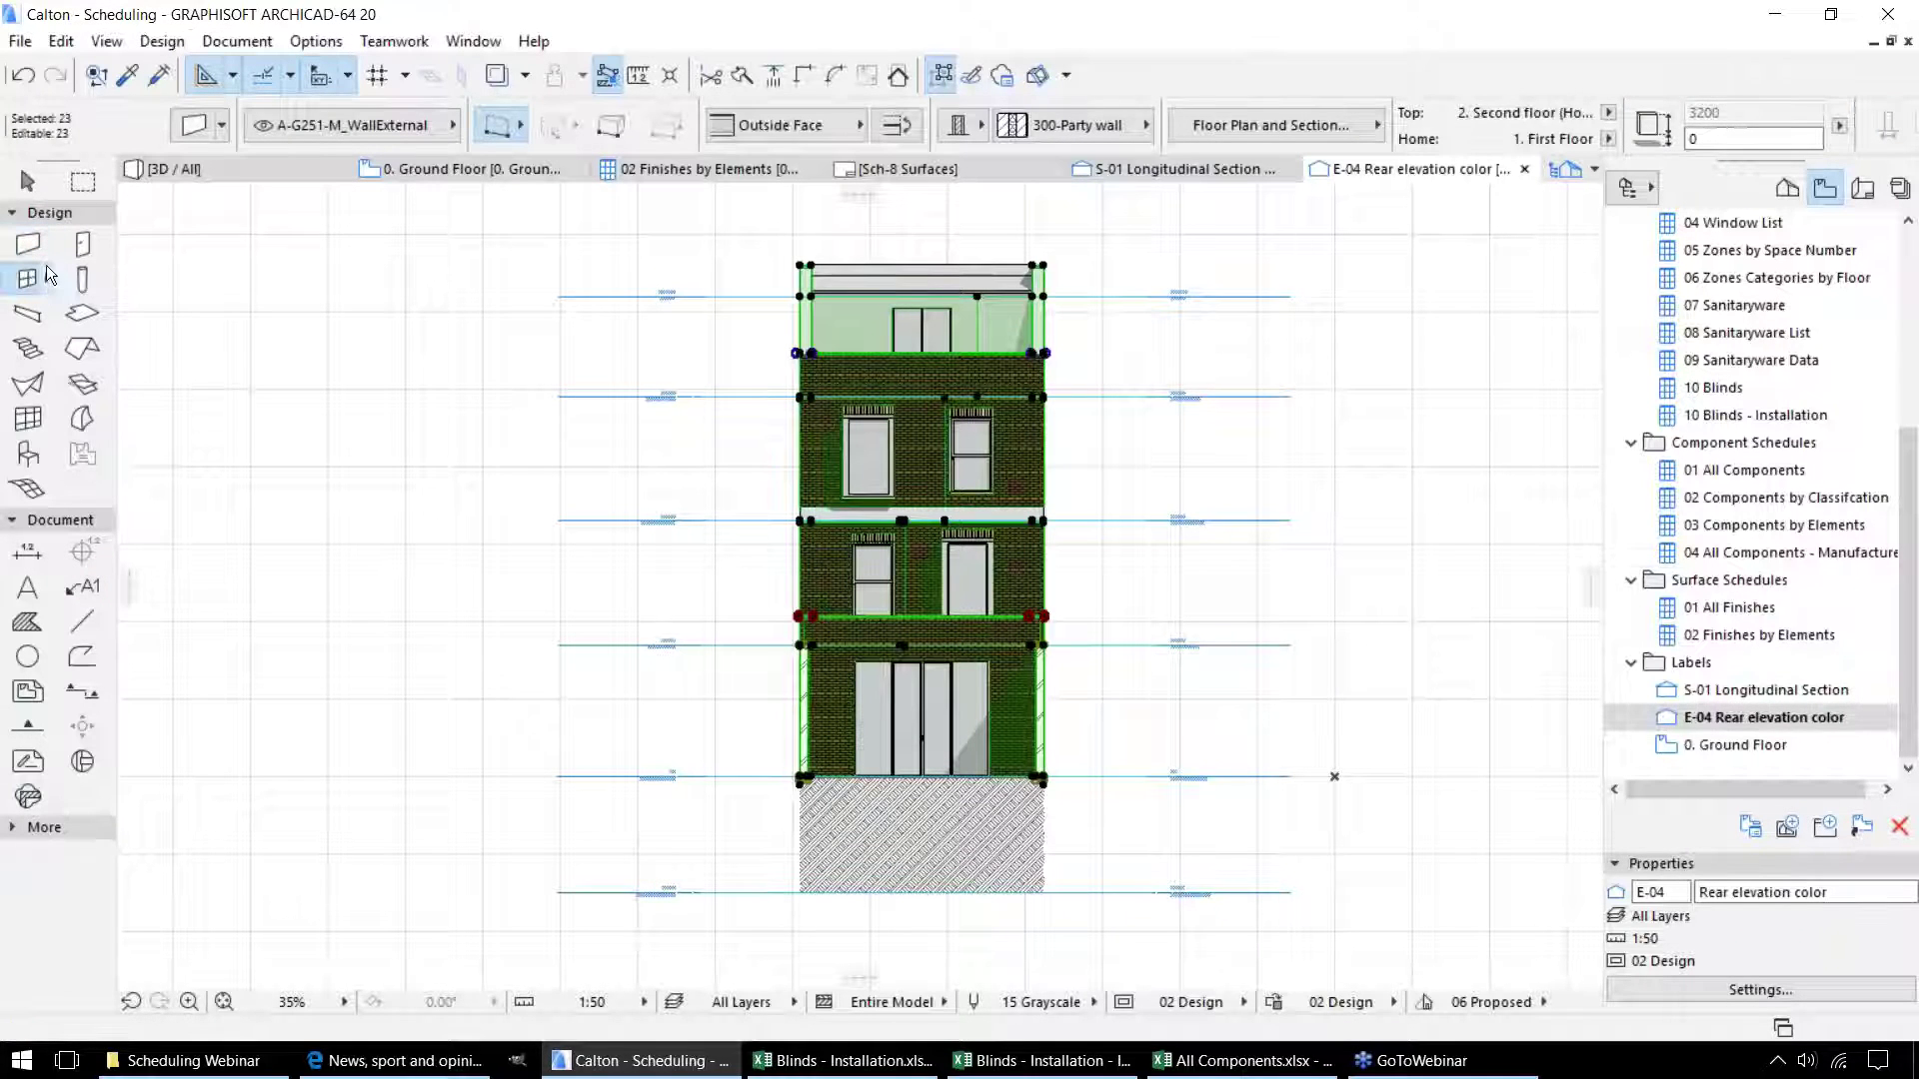
{"action": "left_click", "coordinate": [28, 279]}
{"action": "key", "text": "ctrl+a"}
{"action": "left_click", "coordinate": [81, 245]}
{"action": "left_click", "coordinate": [207, 45]}
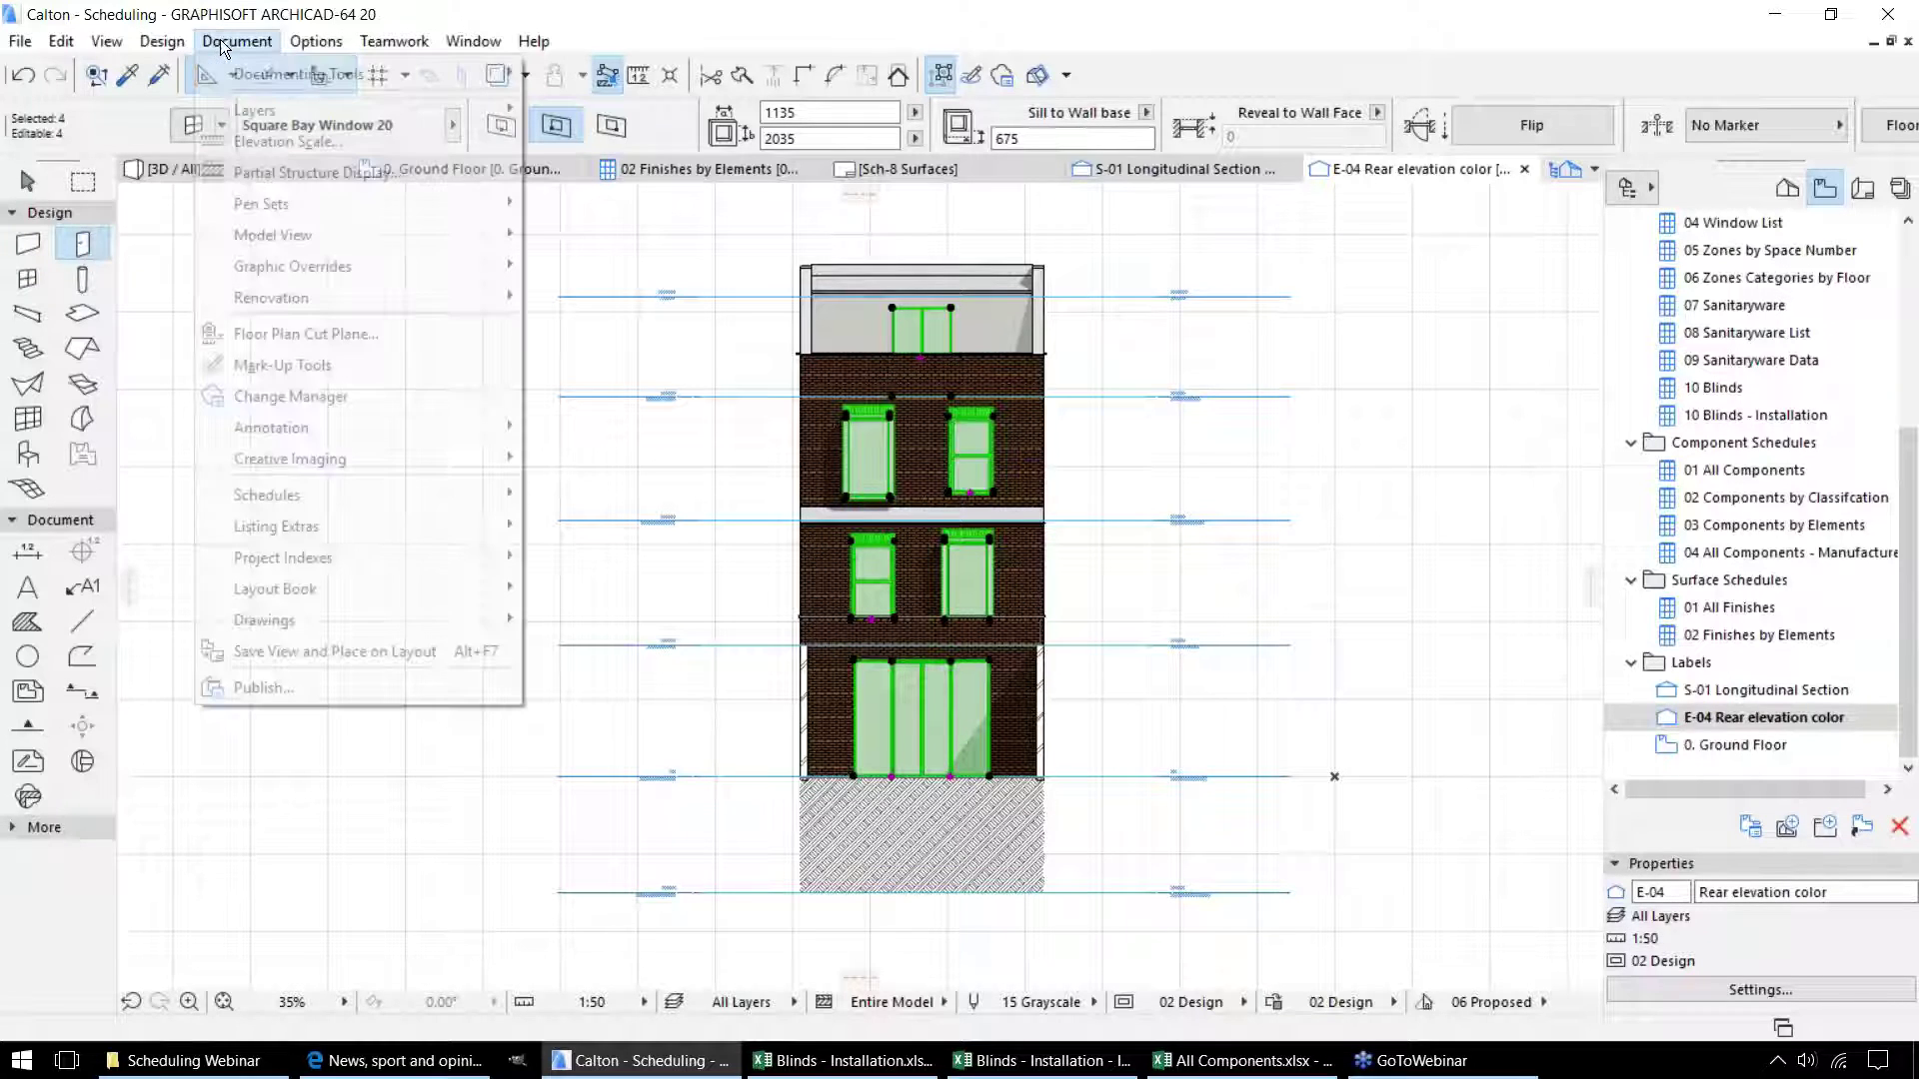
{"action": "mouse_move", "coordinate": [448, 427]}
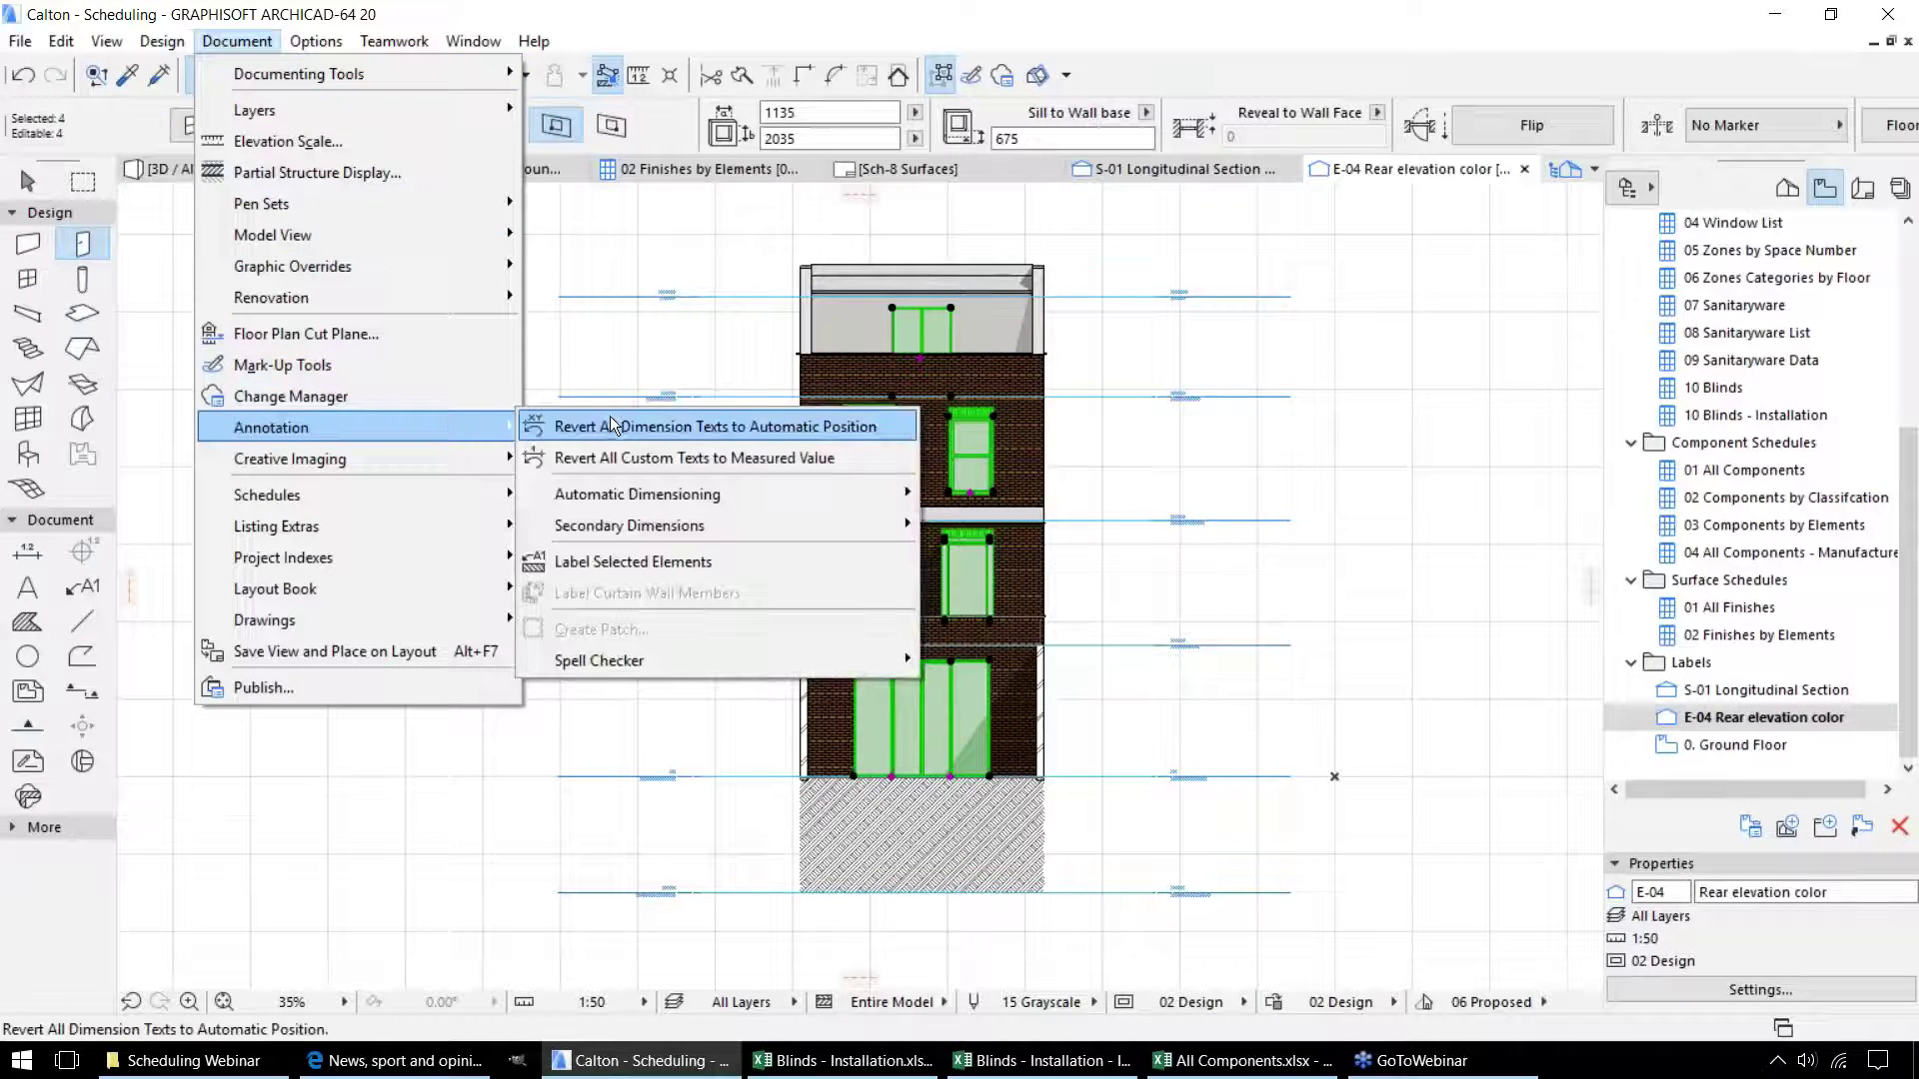
{"action": "left_click", "coordinate": [664, 560]}
Open the 0. Ground Floor plan.
{"action": "scroll", "coordinate": [968, 666], "scroll_direction": "up", "scroll_amount": 5}
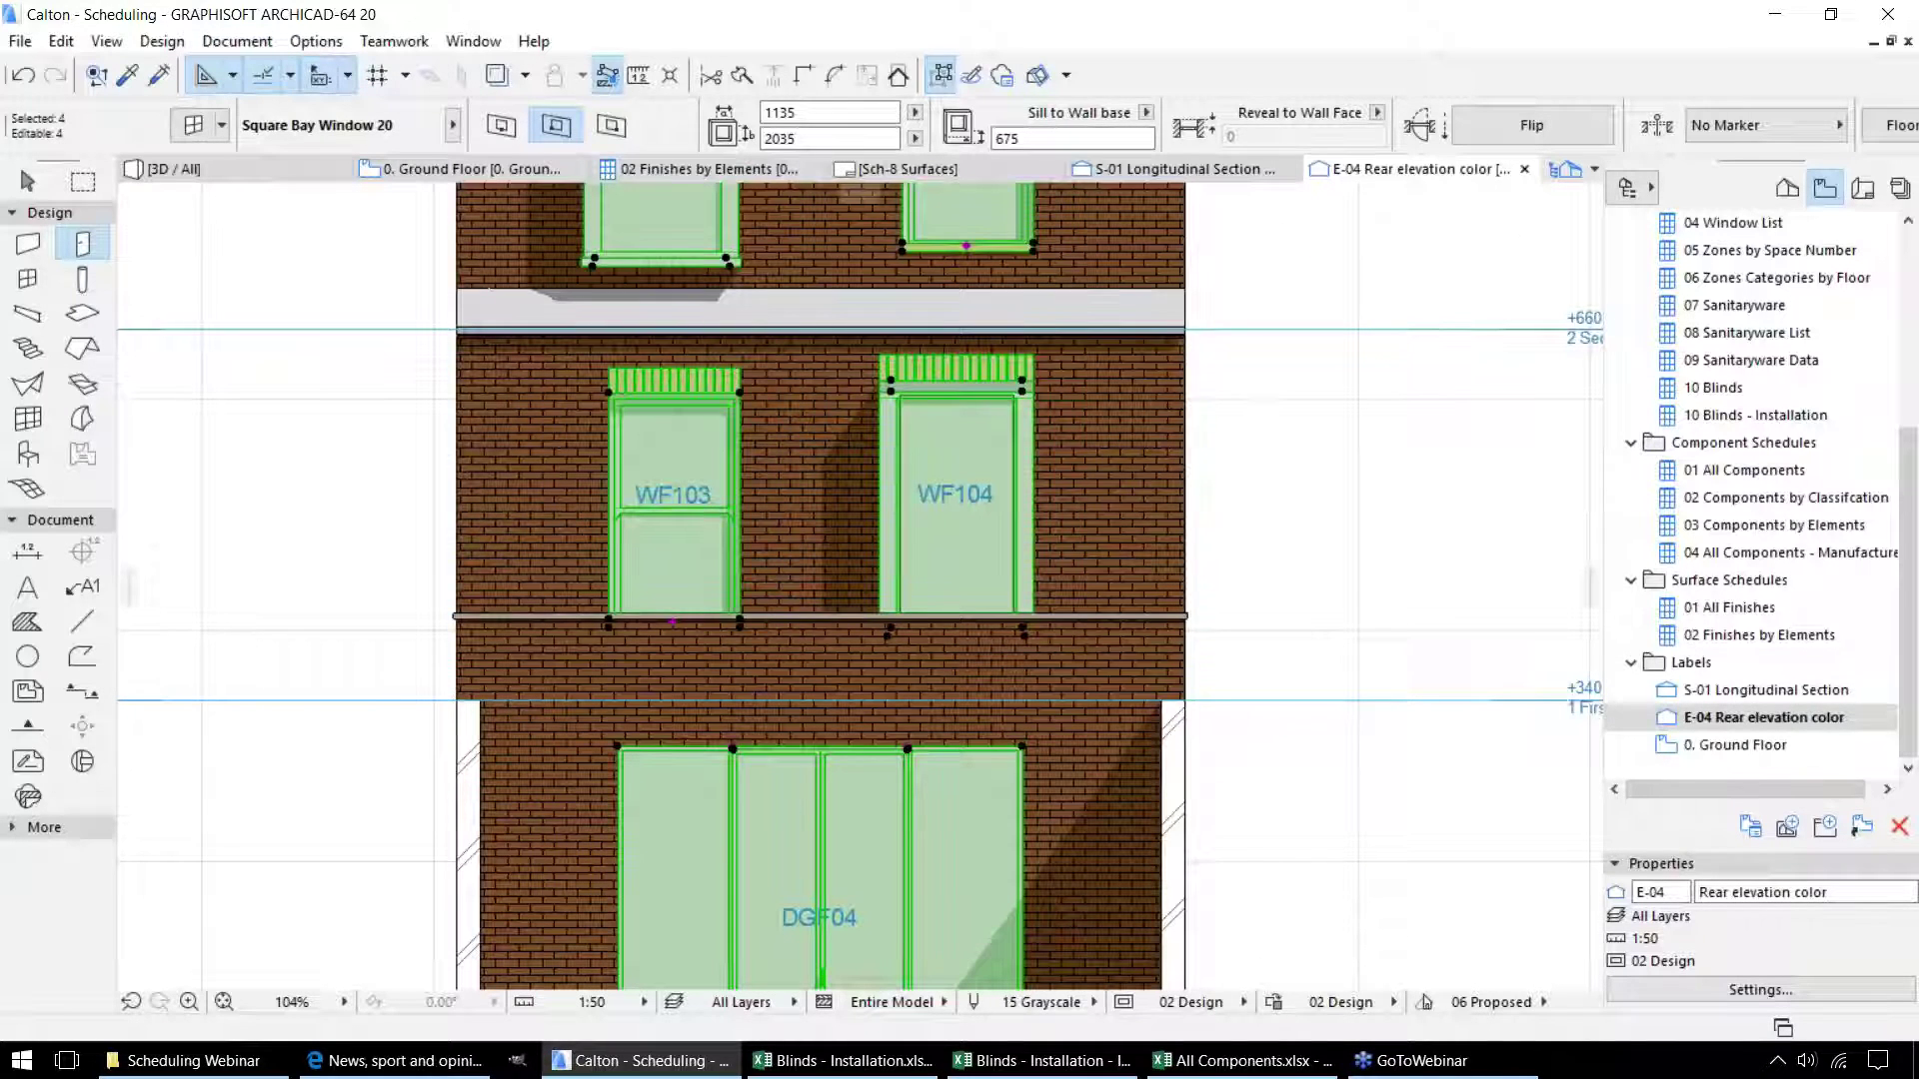
{"action": "scroll", "coordinate": [956, 760], "scroll_direction": "up", "scroll_amount": 6, "text": "shift"}
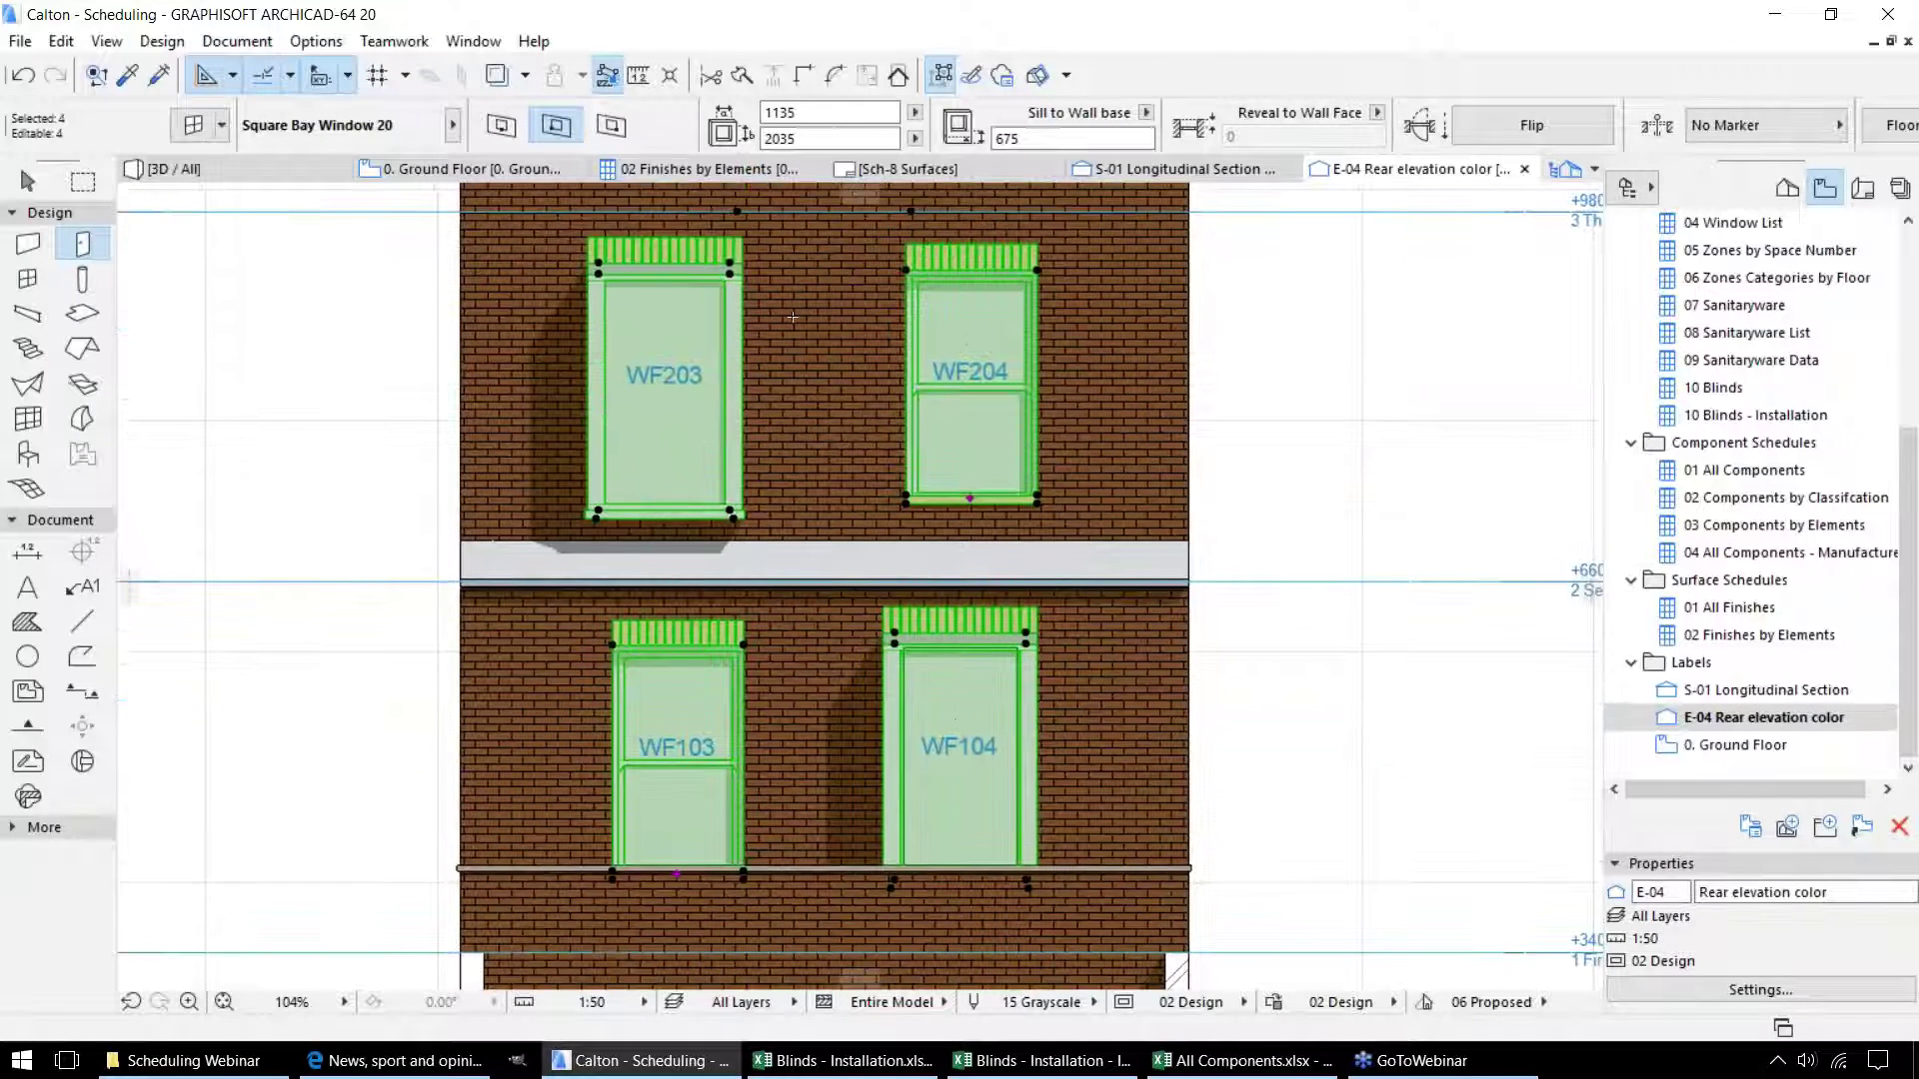
{"action": "mouse_move", "coordinate": [782, 633]}
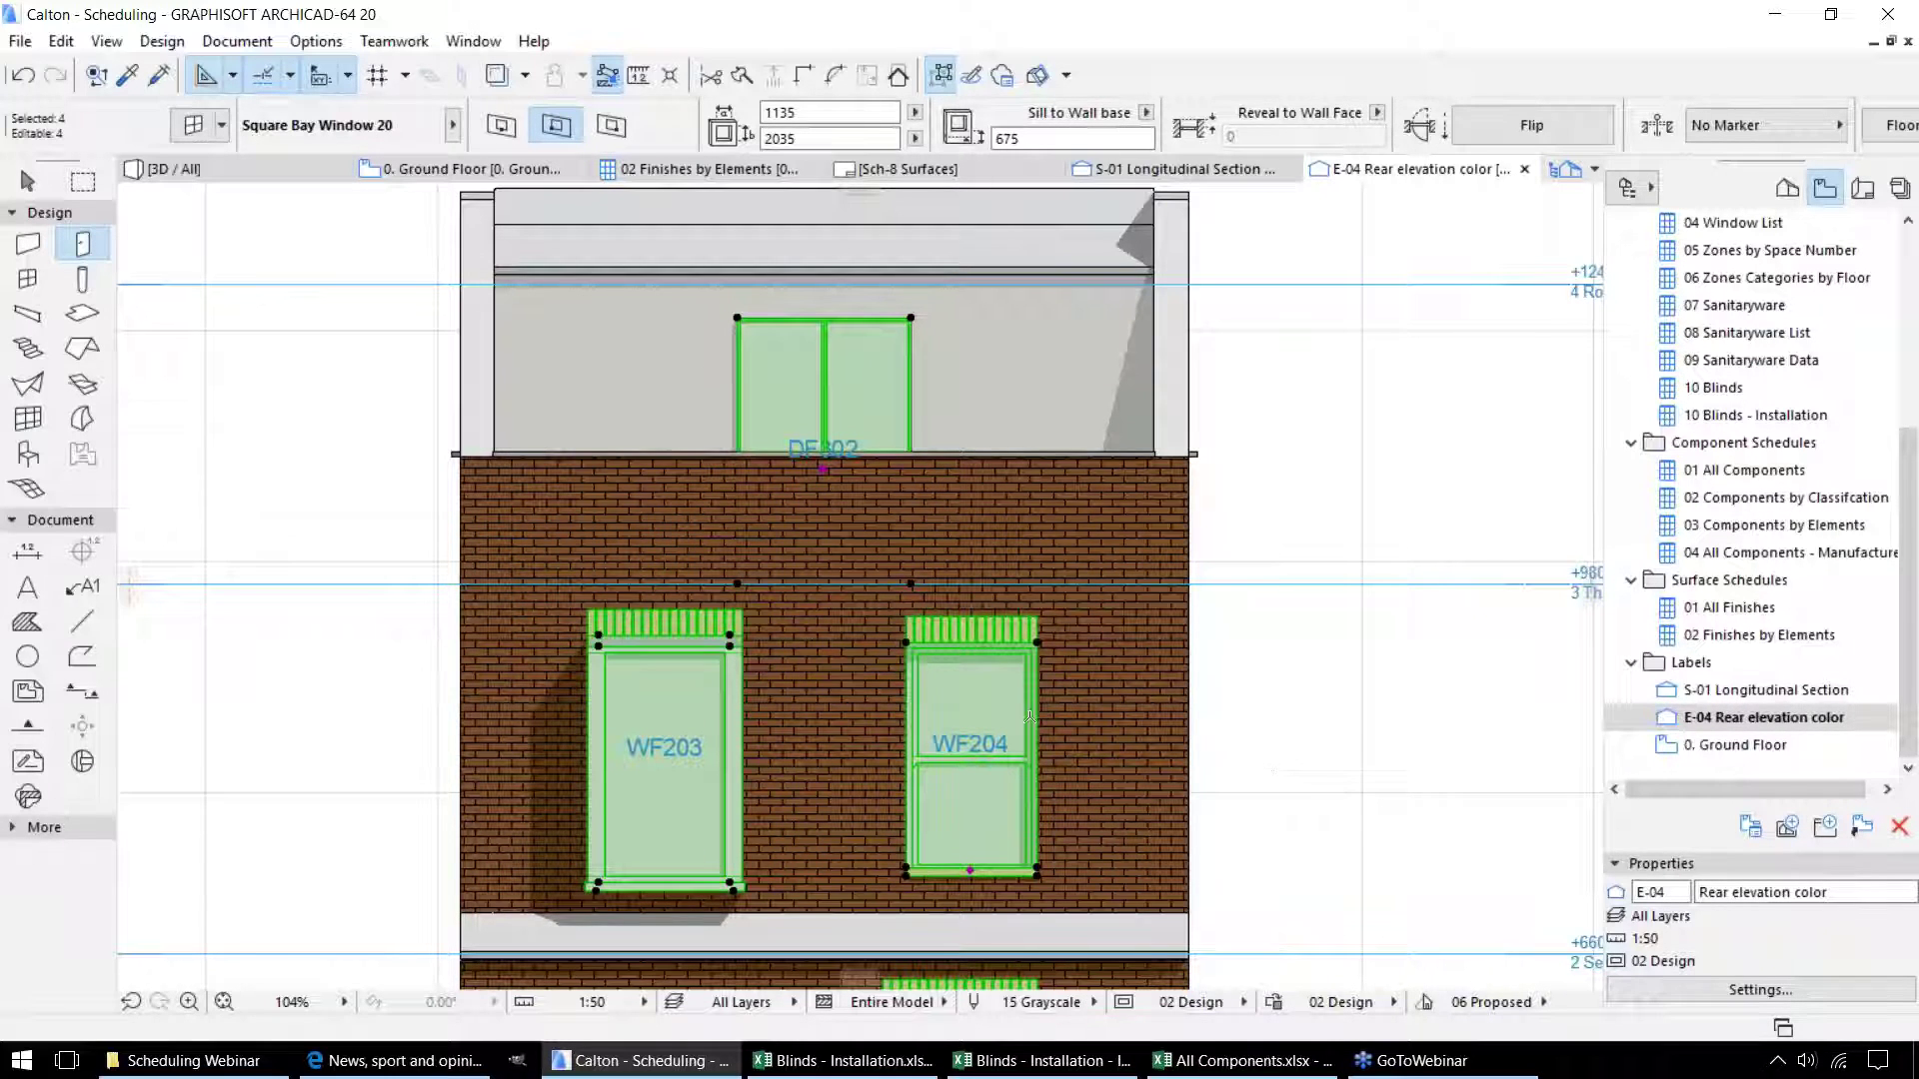
{"action": "double_click", "coordinate": [1736, 745]}
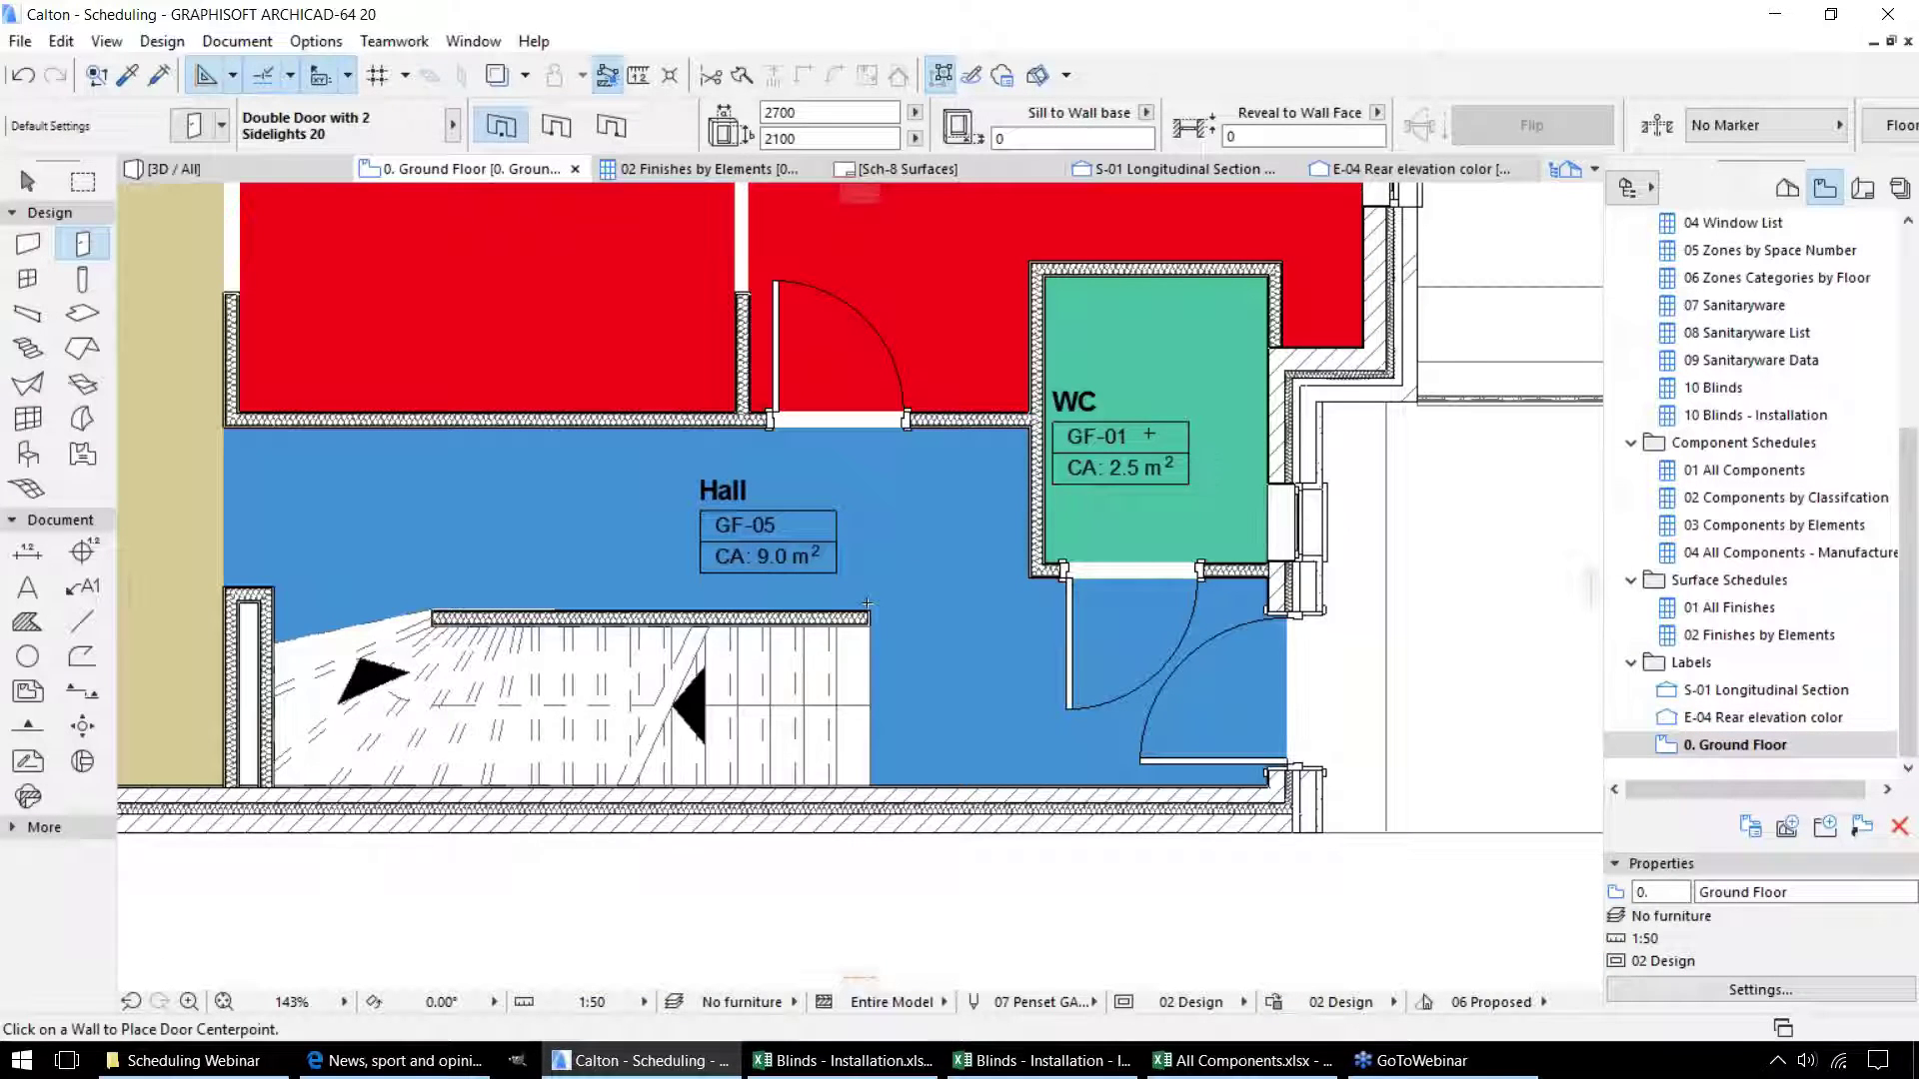
Return to the Arrow tool and select the Hall zone stamp on the Ground Floor plan.
{"action": "key", "text": "Escape"}
{"action": "left_click", "coordinate": [836, 570]}
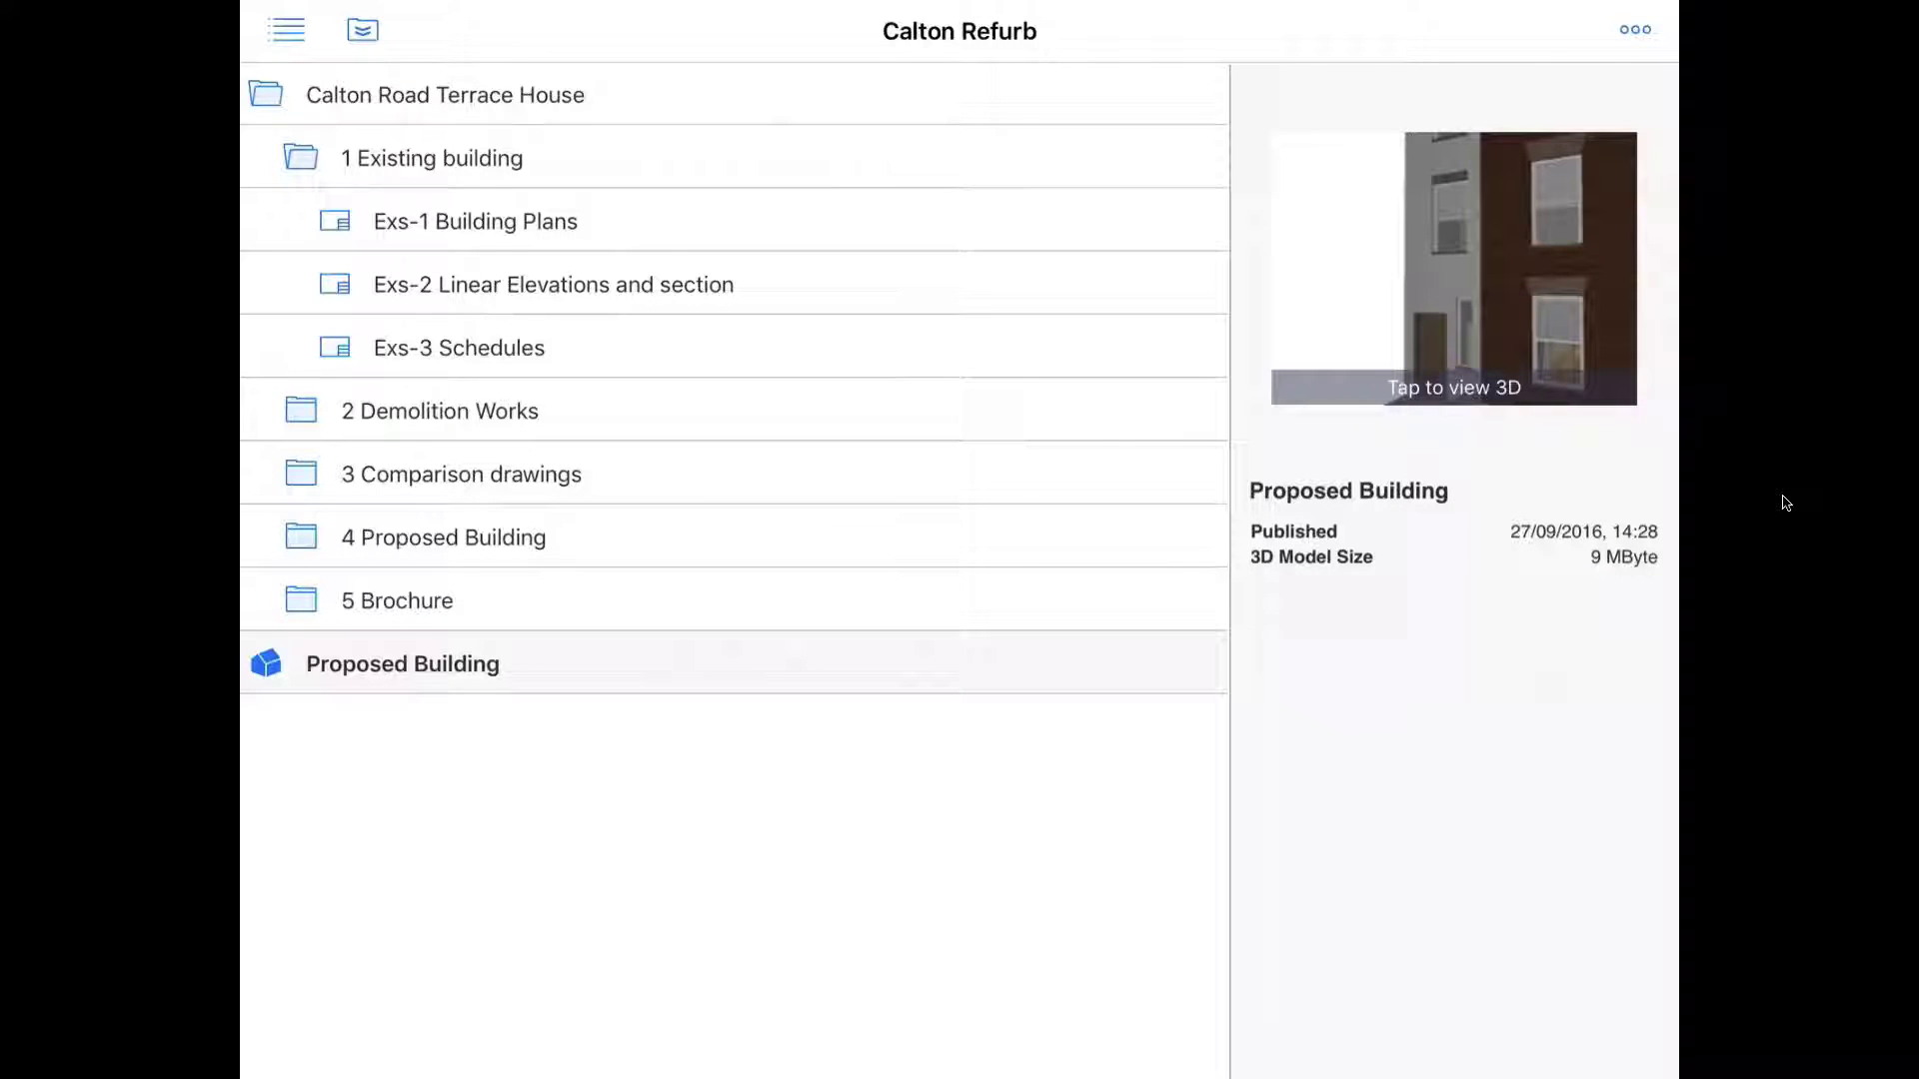
Preview the Exs-3 Schedules sheet full screen, then open the Proposed Building 3D model.
{"action": "left_click", "coordinate": [463, 347]}
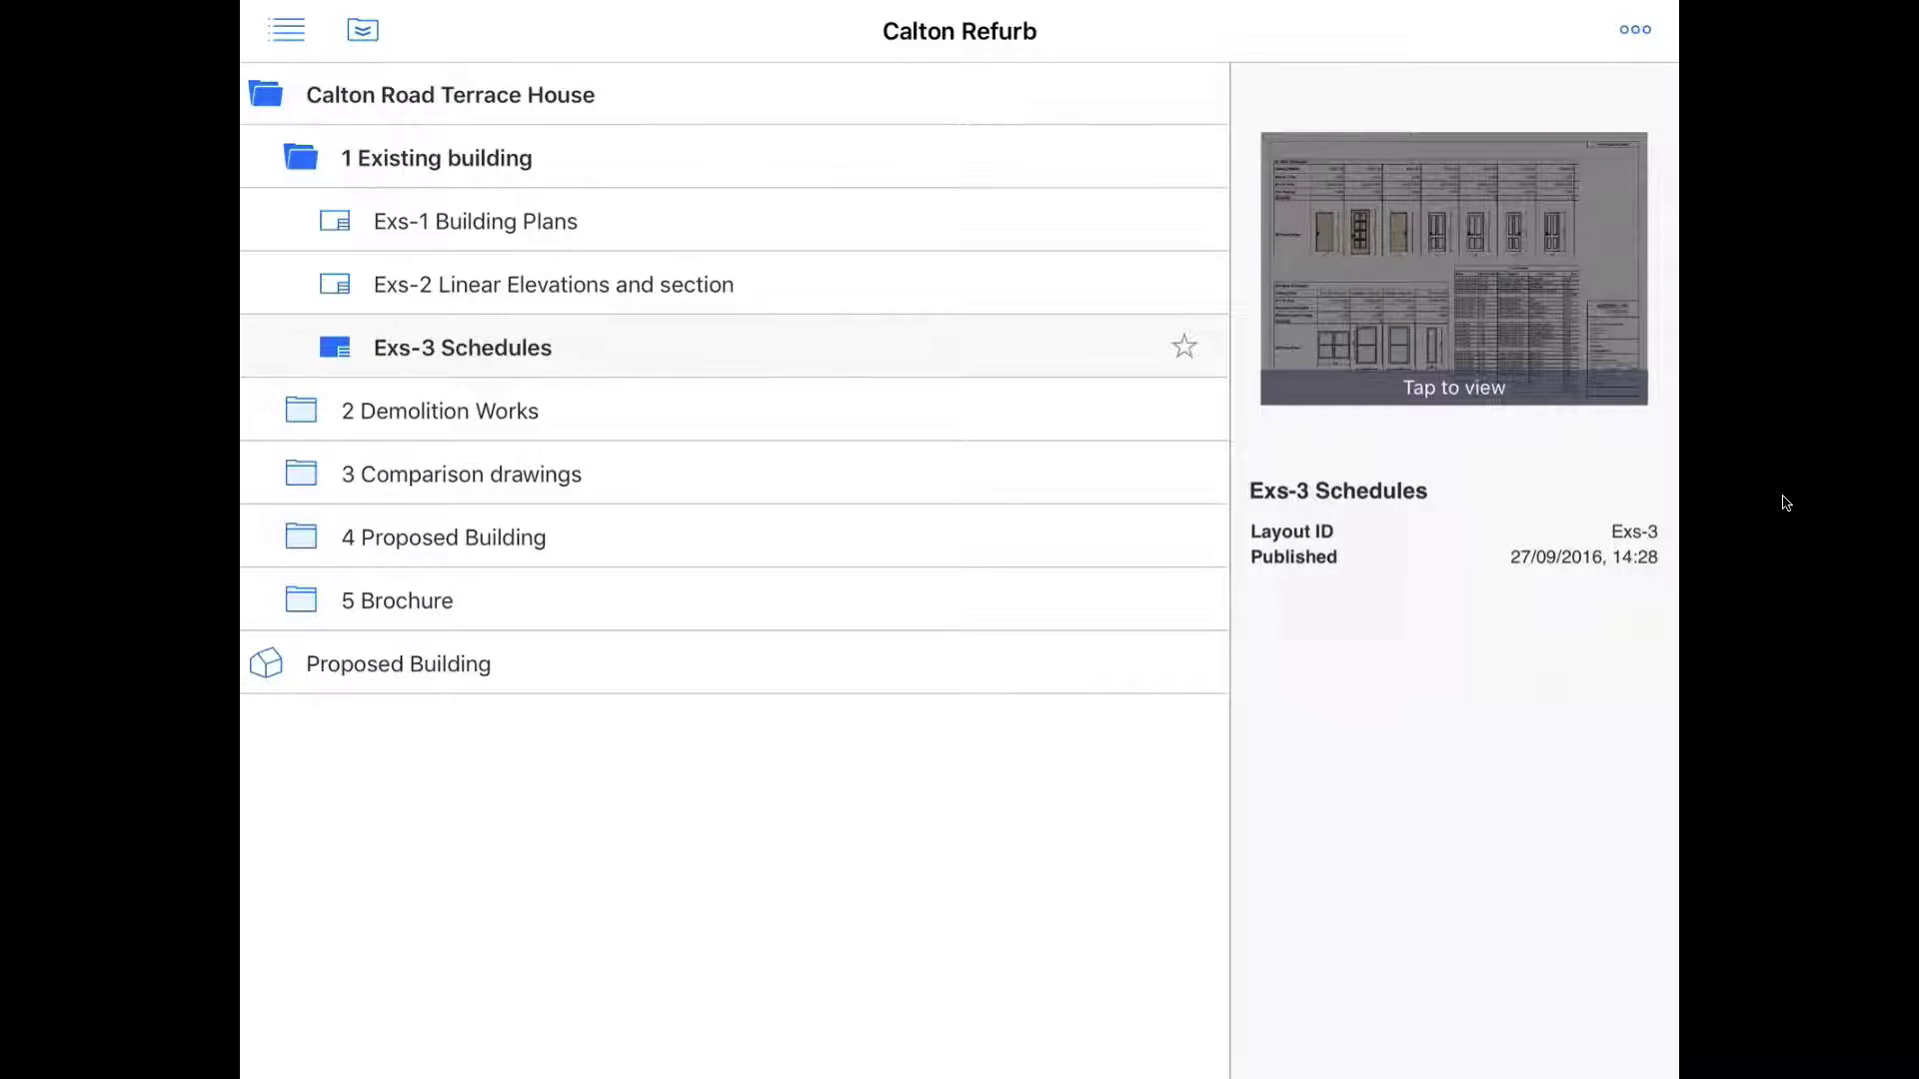
{"action": "left_click", "coordinate": [1455, 268]}
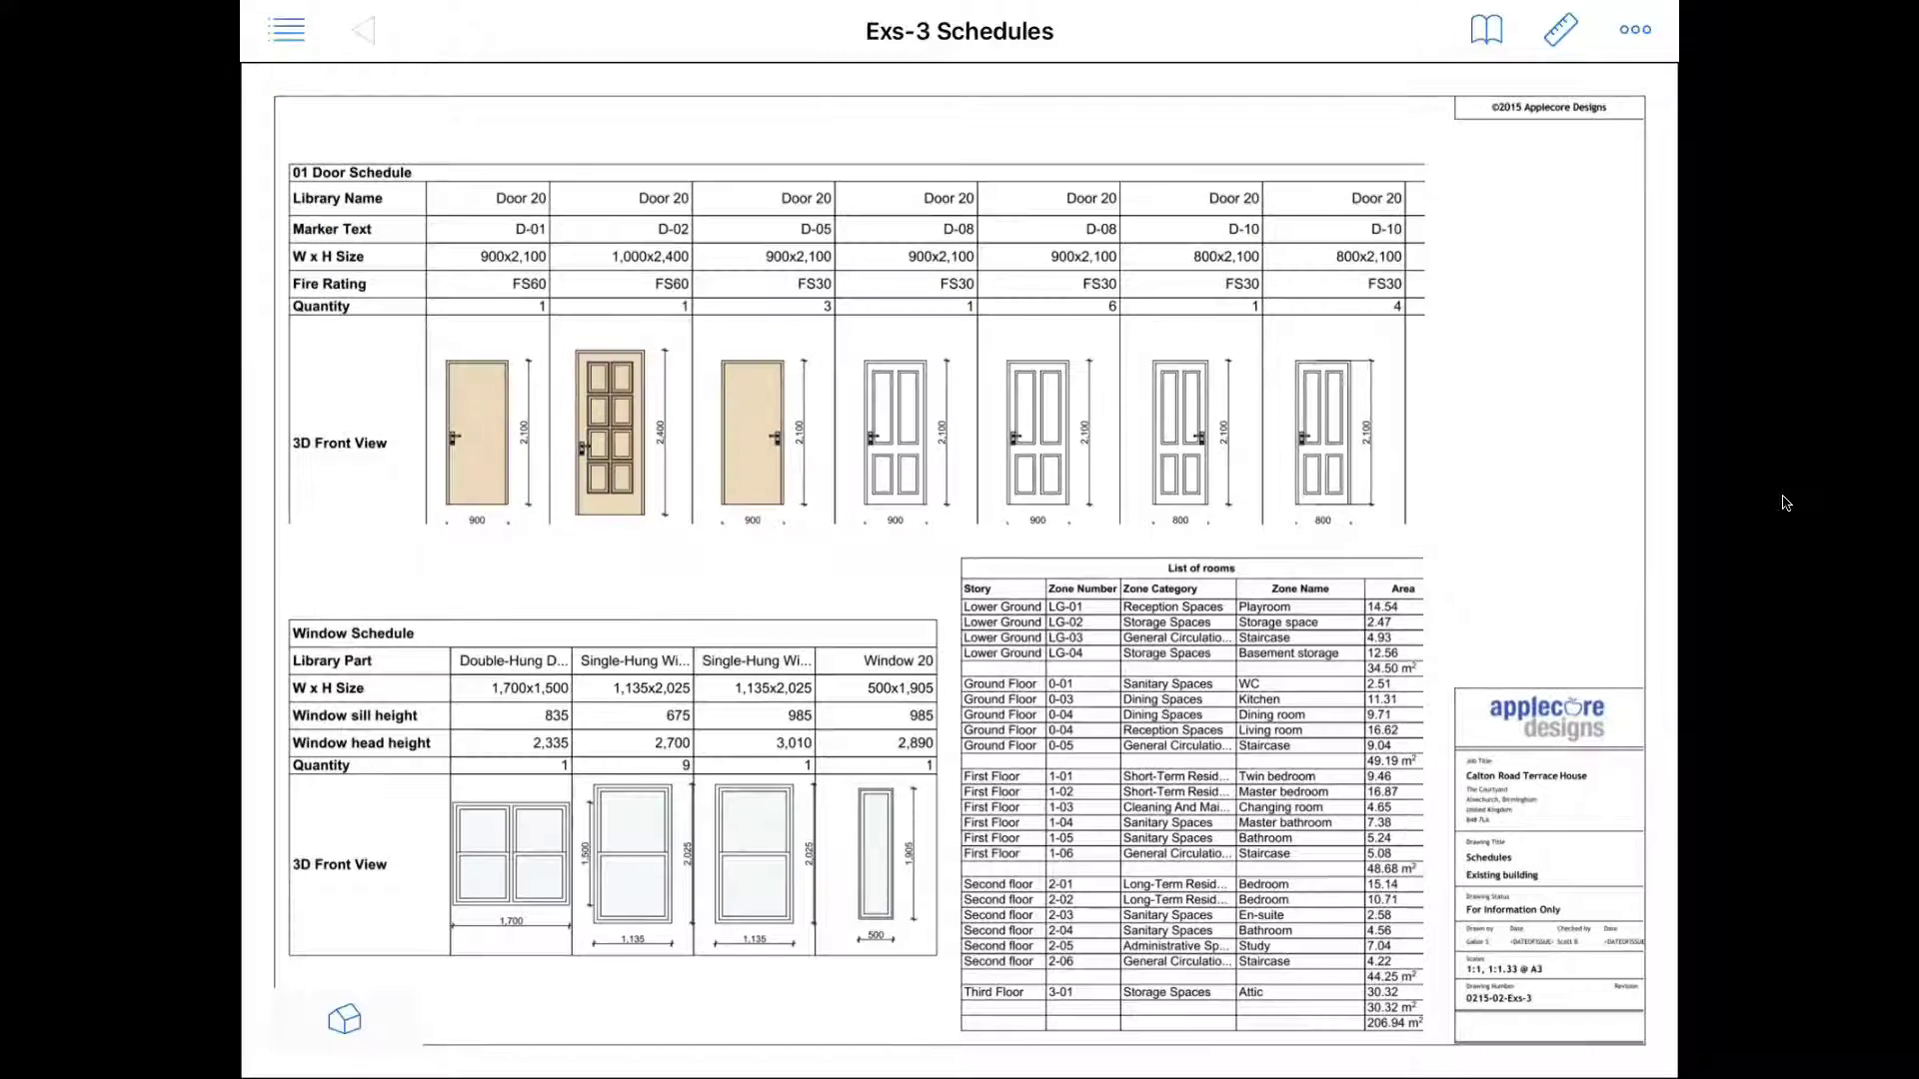
{"action": "left_click", "coordinate": [363, 30]}
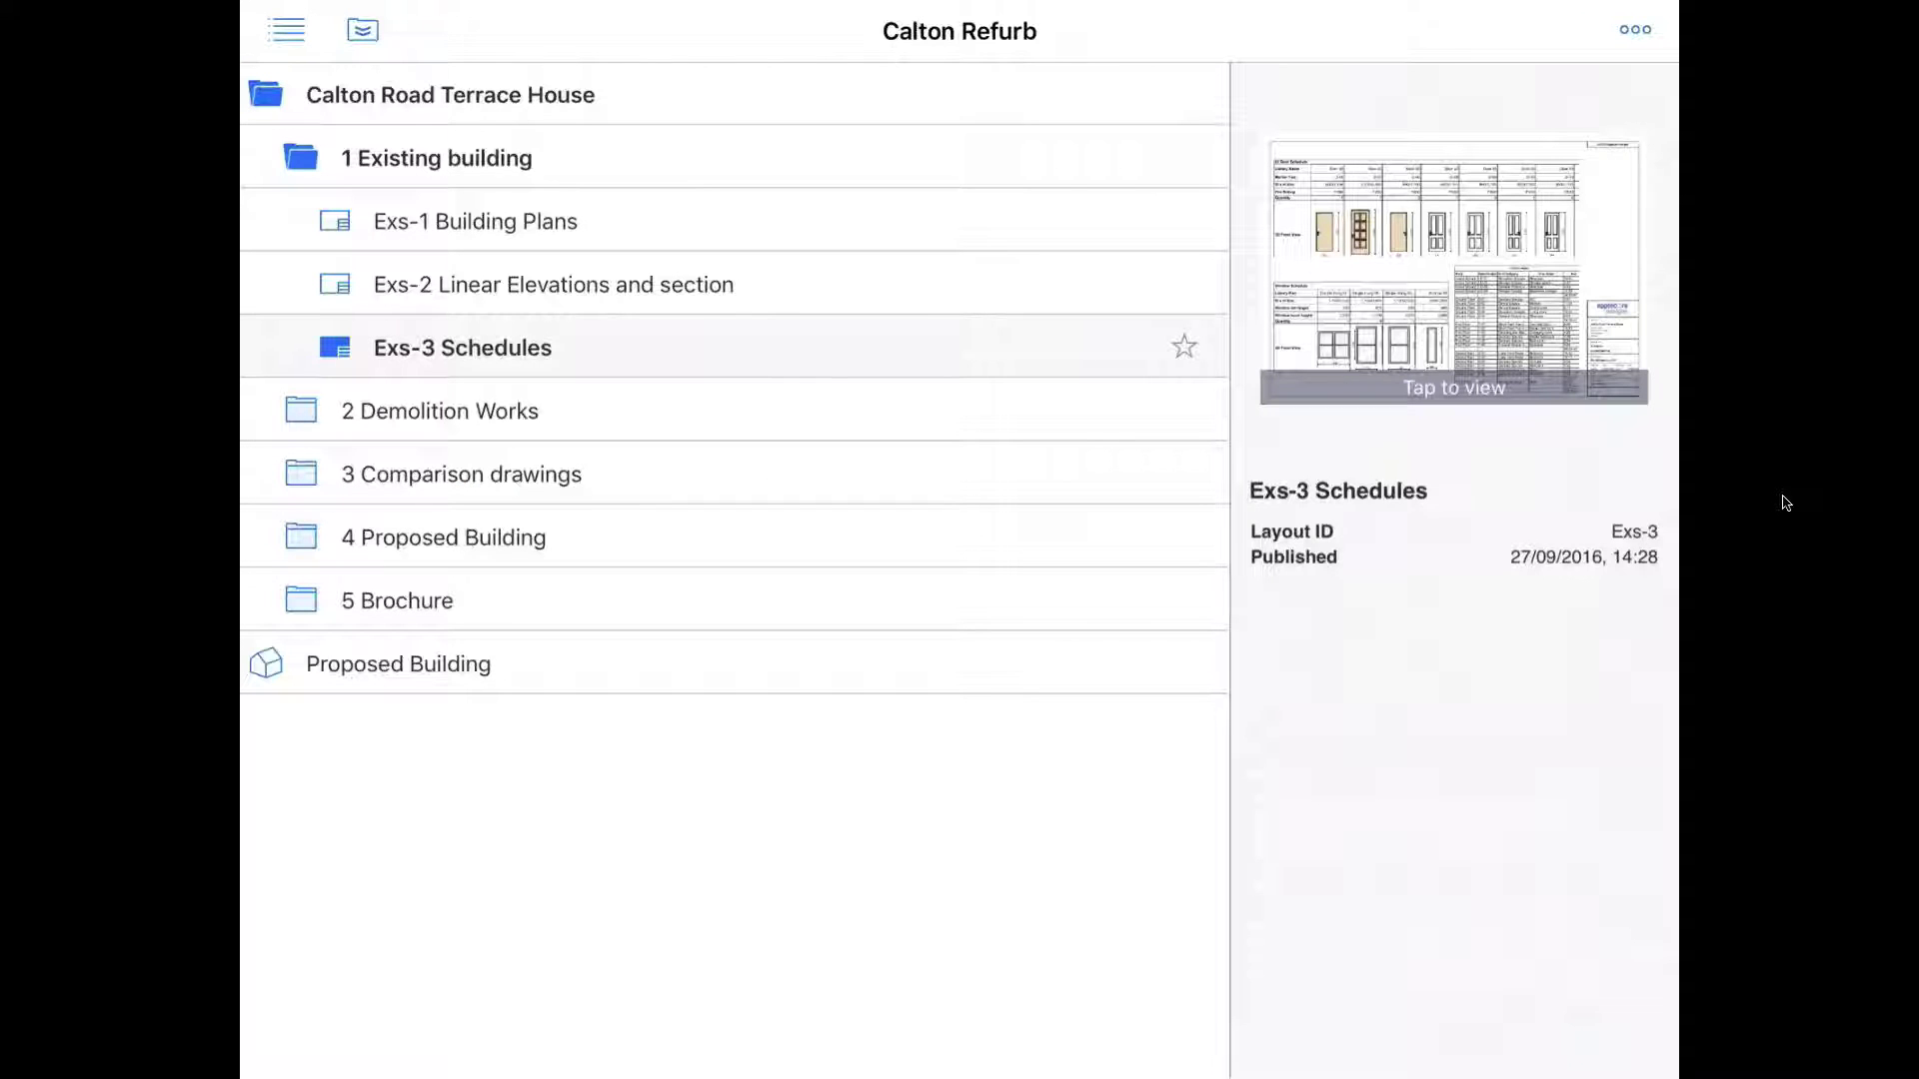
{"action": "left_click", "coordinate": [403, 664]}
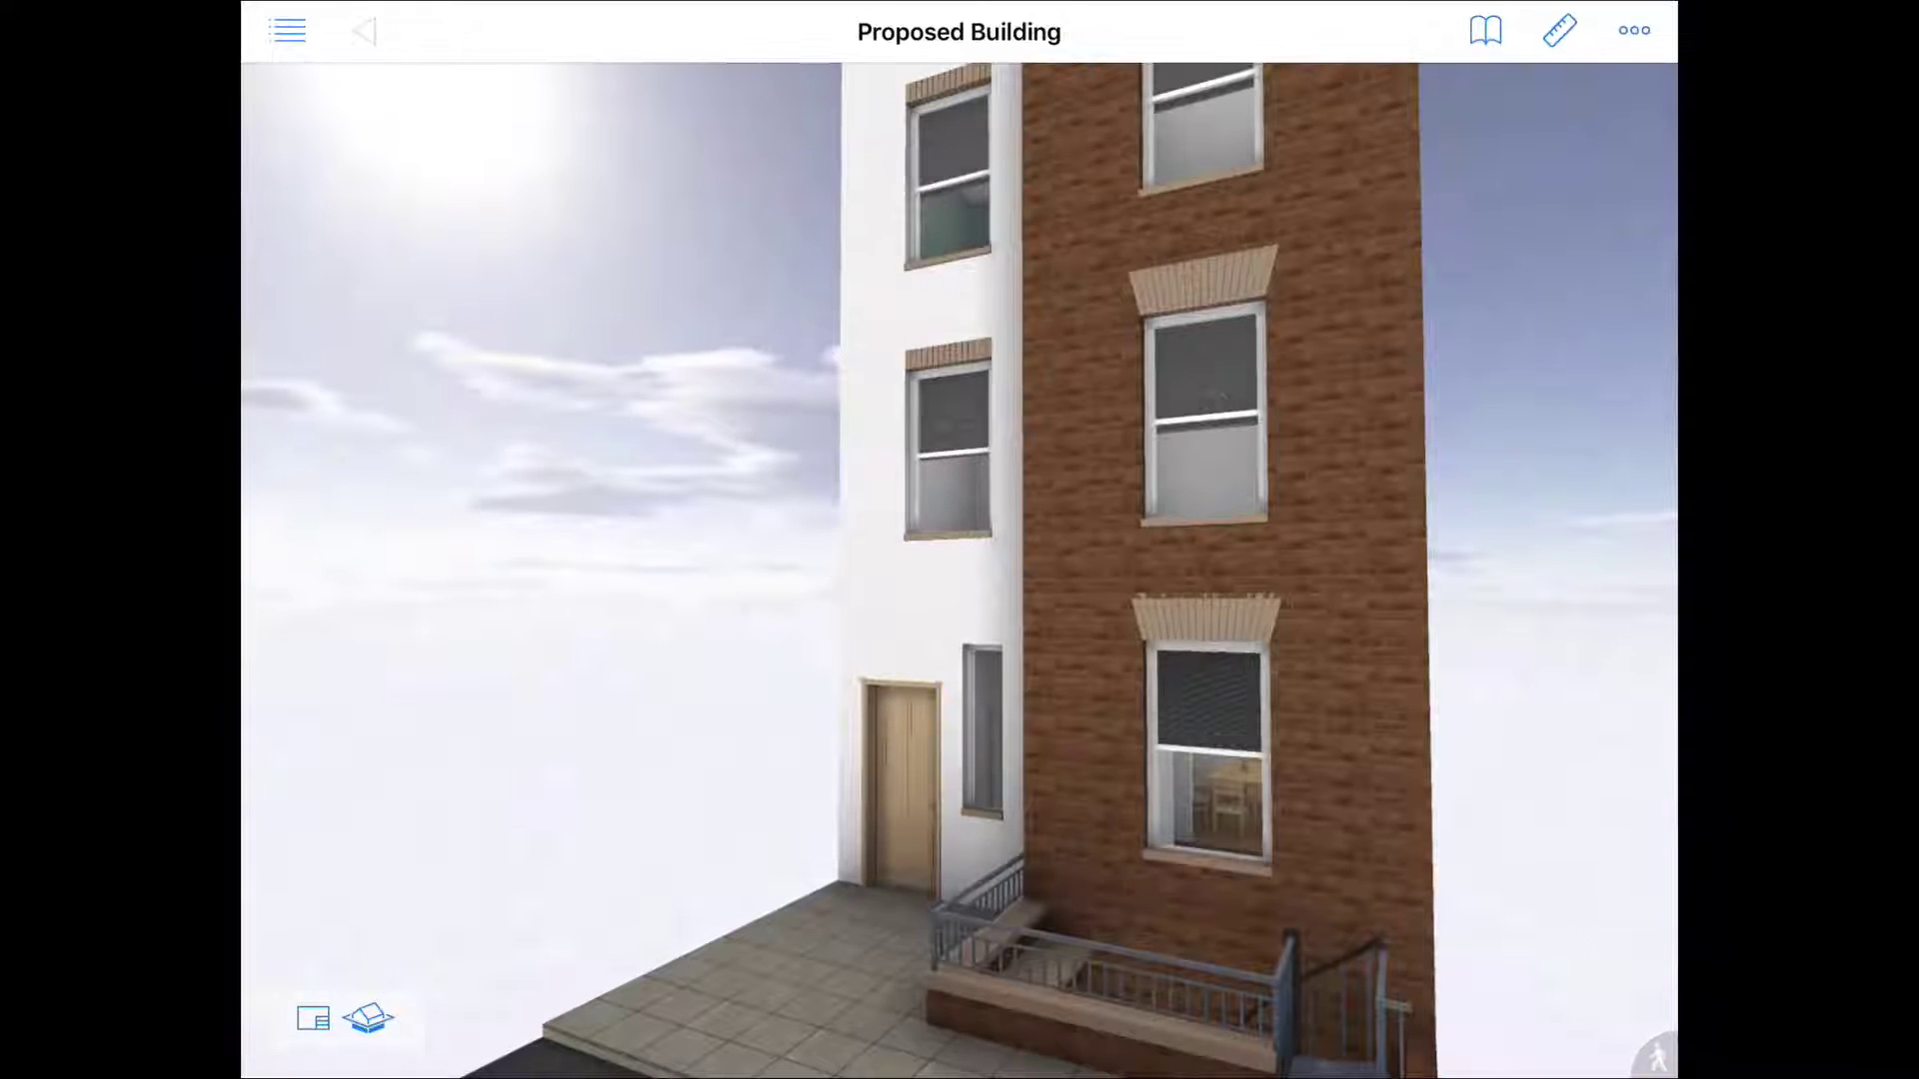
Inspect window WD-002's element info and its empty warranty fields, then walk indoors to the blind.
{"action": "left_click_drag", "start_coordinate": [1411, 825], "coordinate": [1411, 734]}
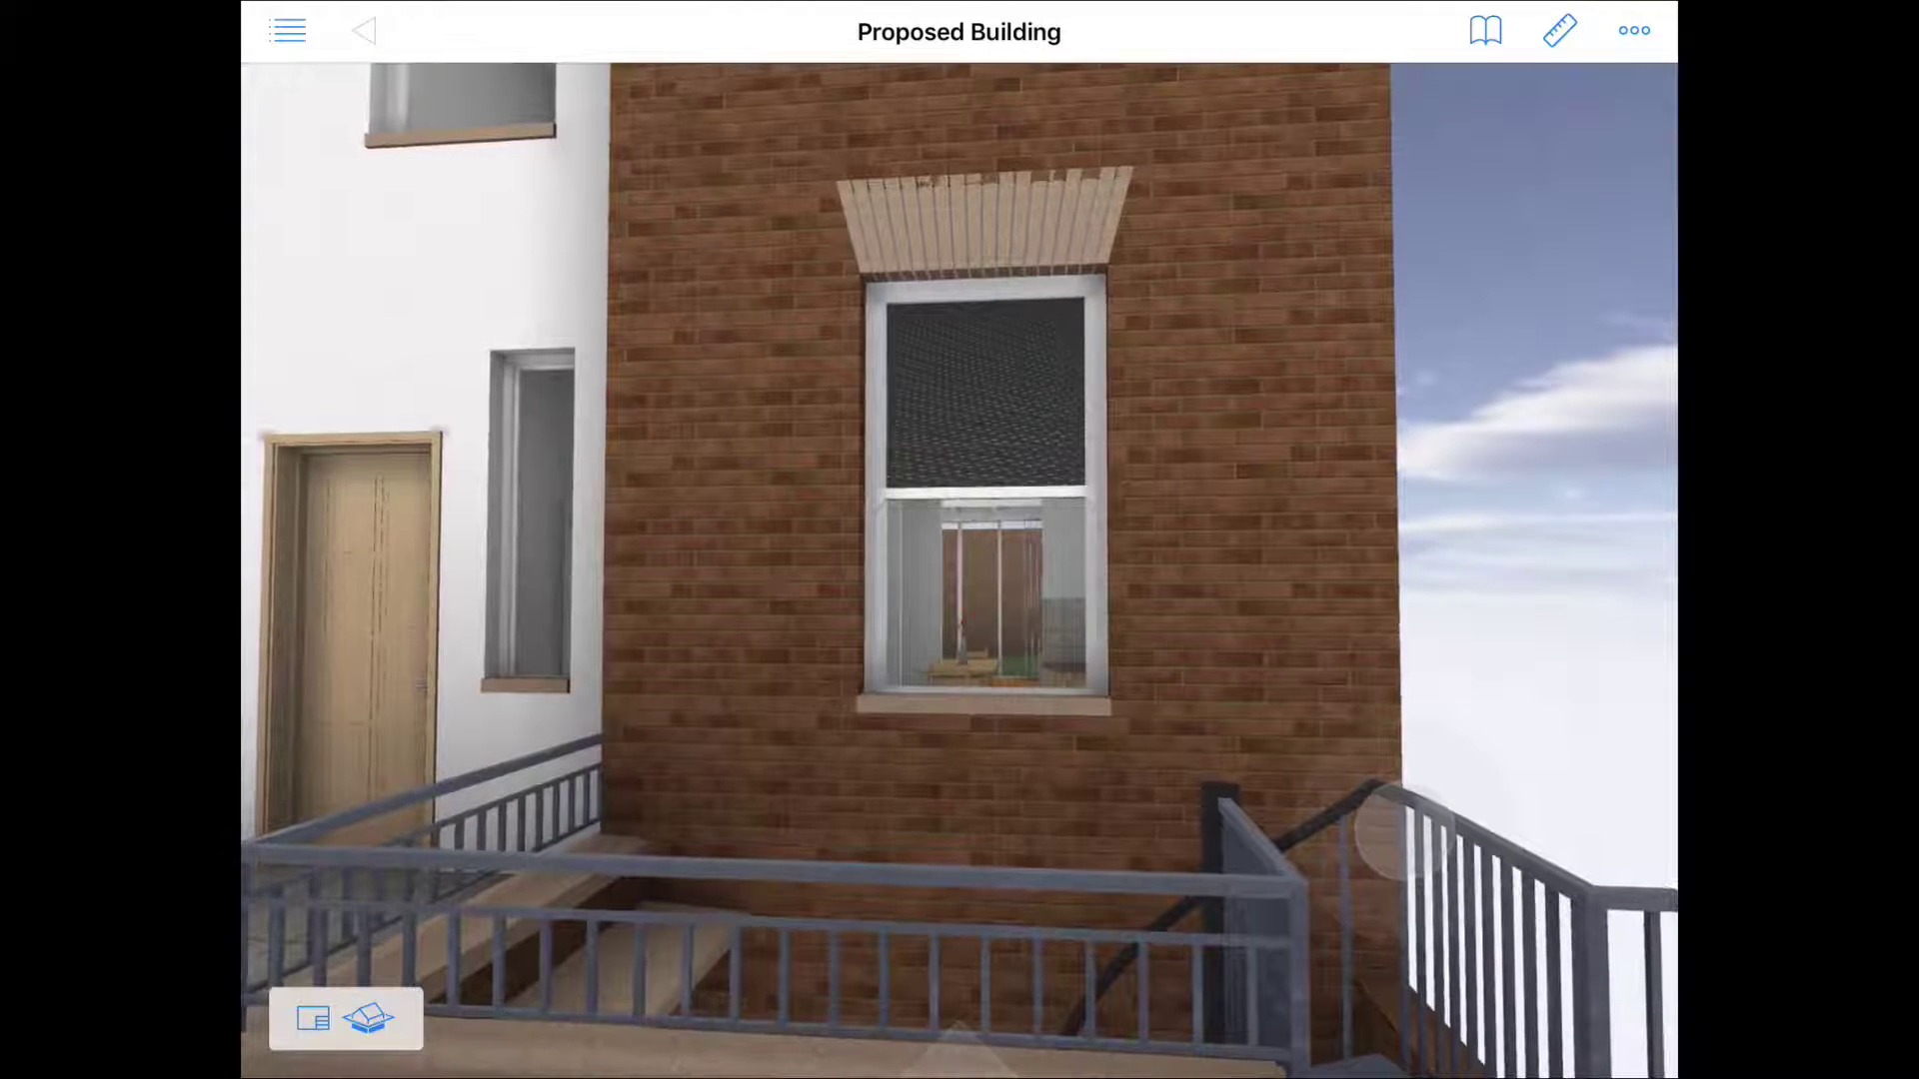
{"action": "left_click", "coordinate": [1063, 486]}
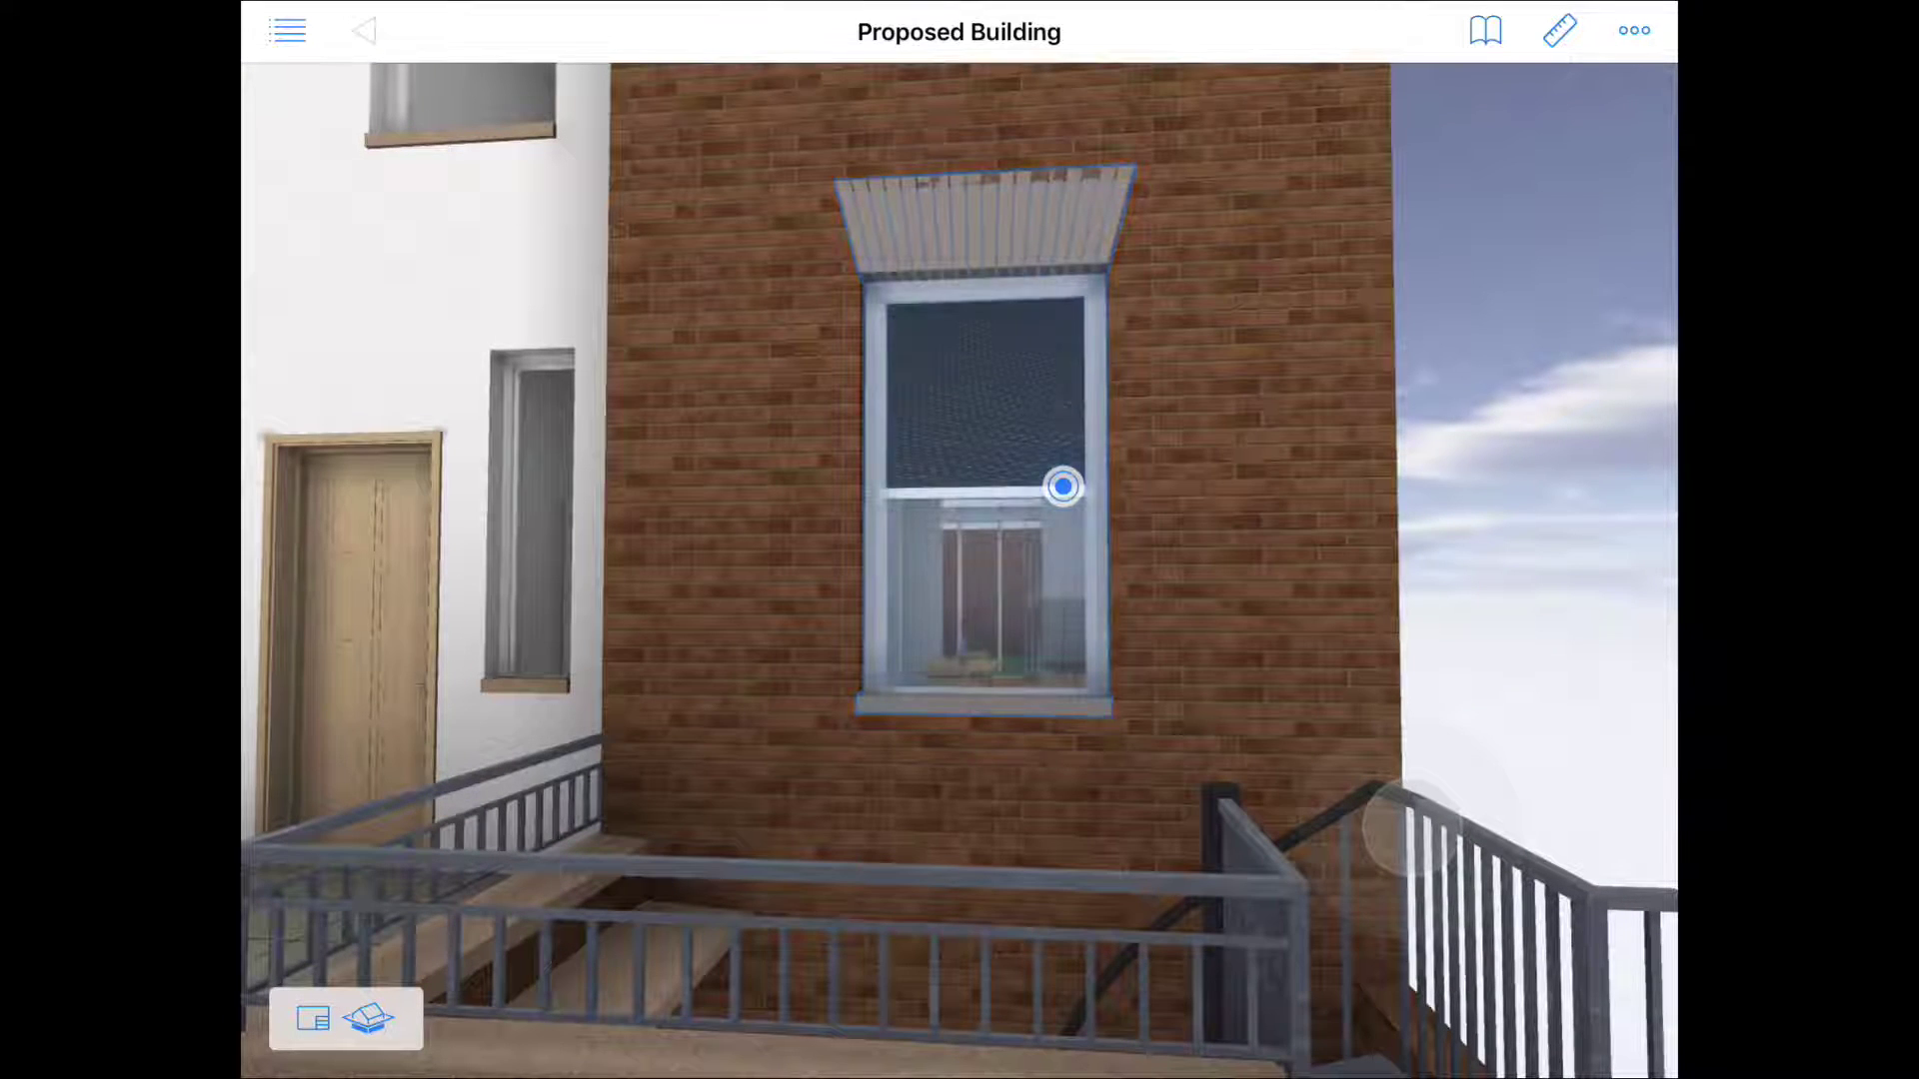
{"action": "left_click", "coordinate": [1063, 487]}
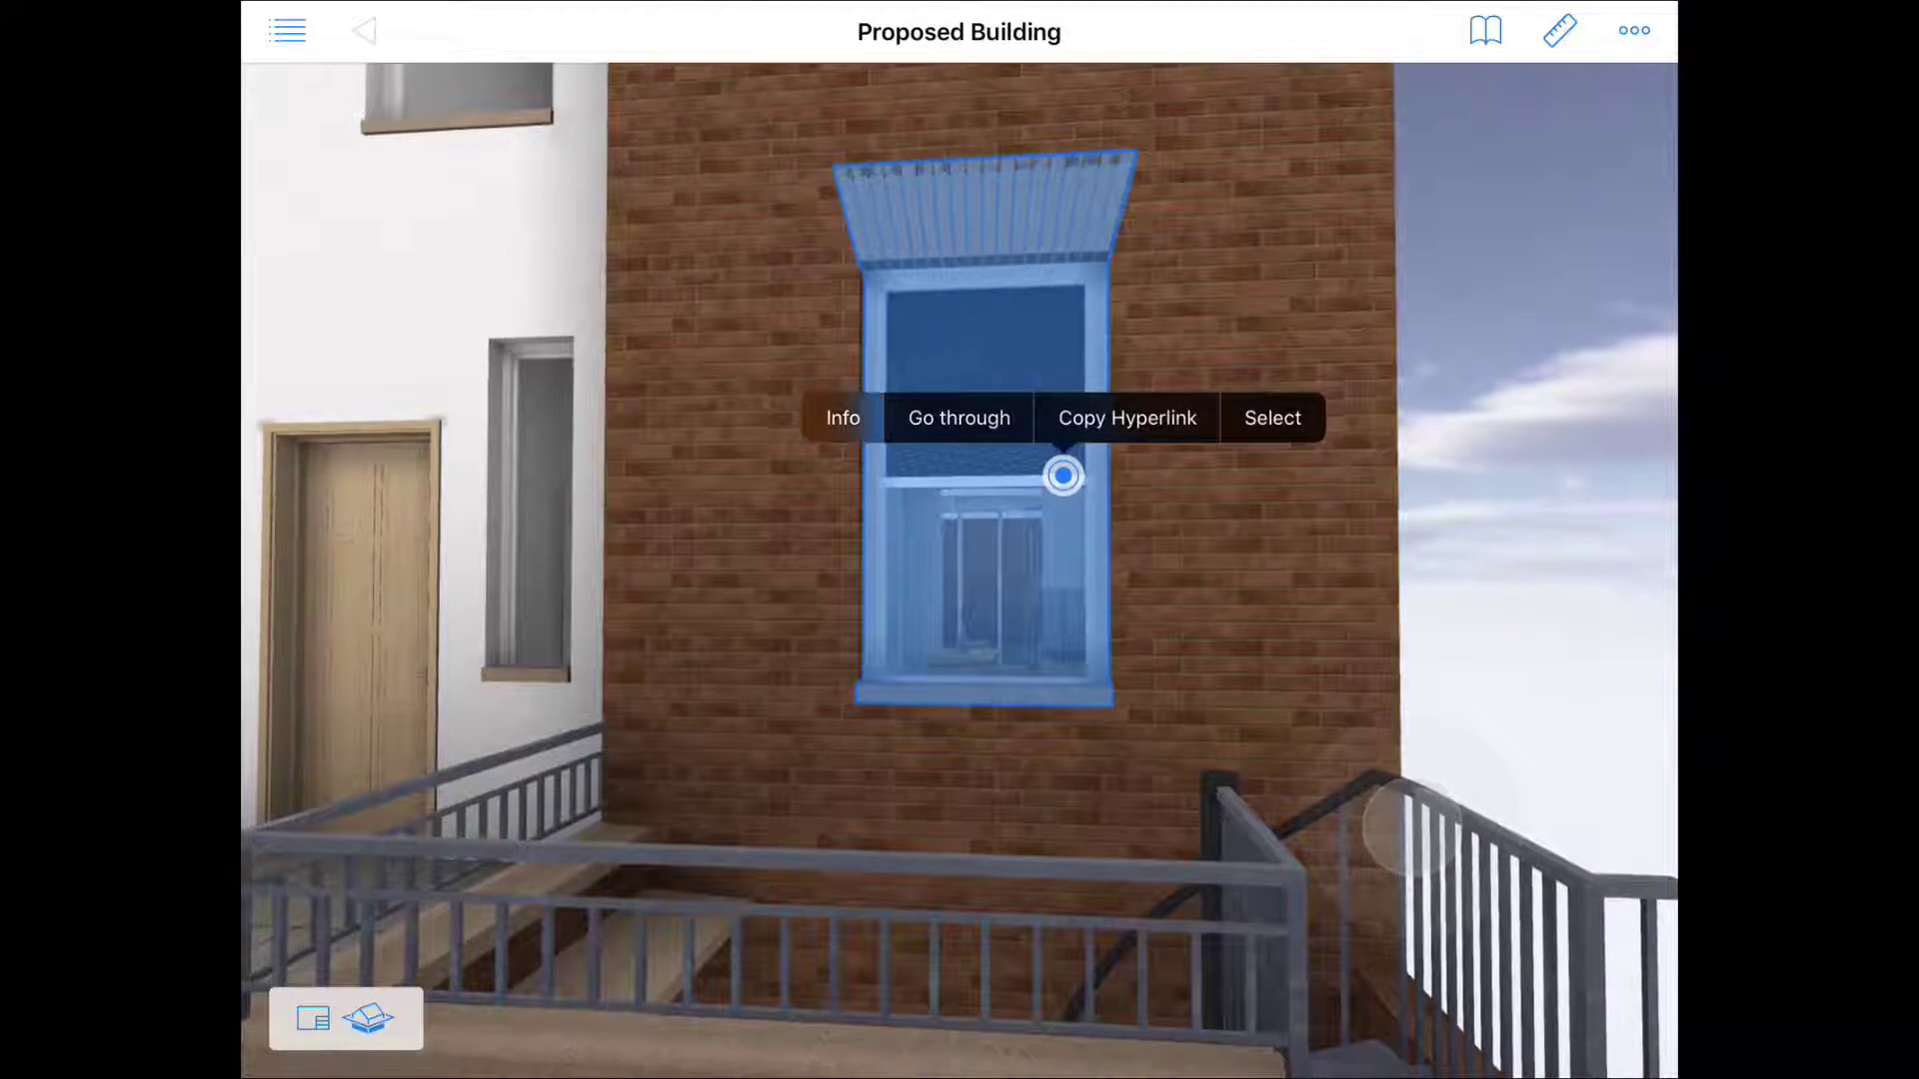
{"action": "left_click", "coordinate": [842, 418]}
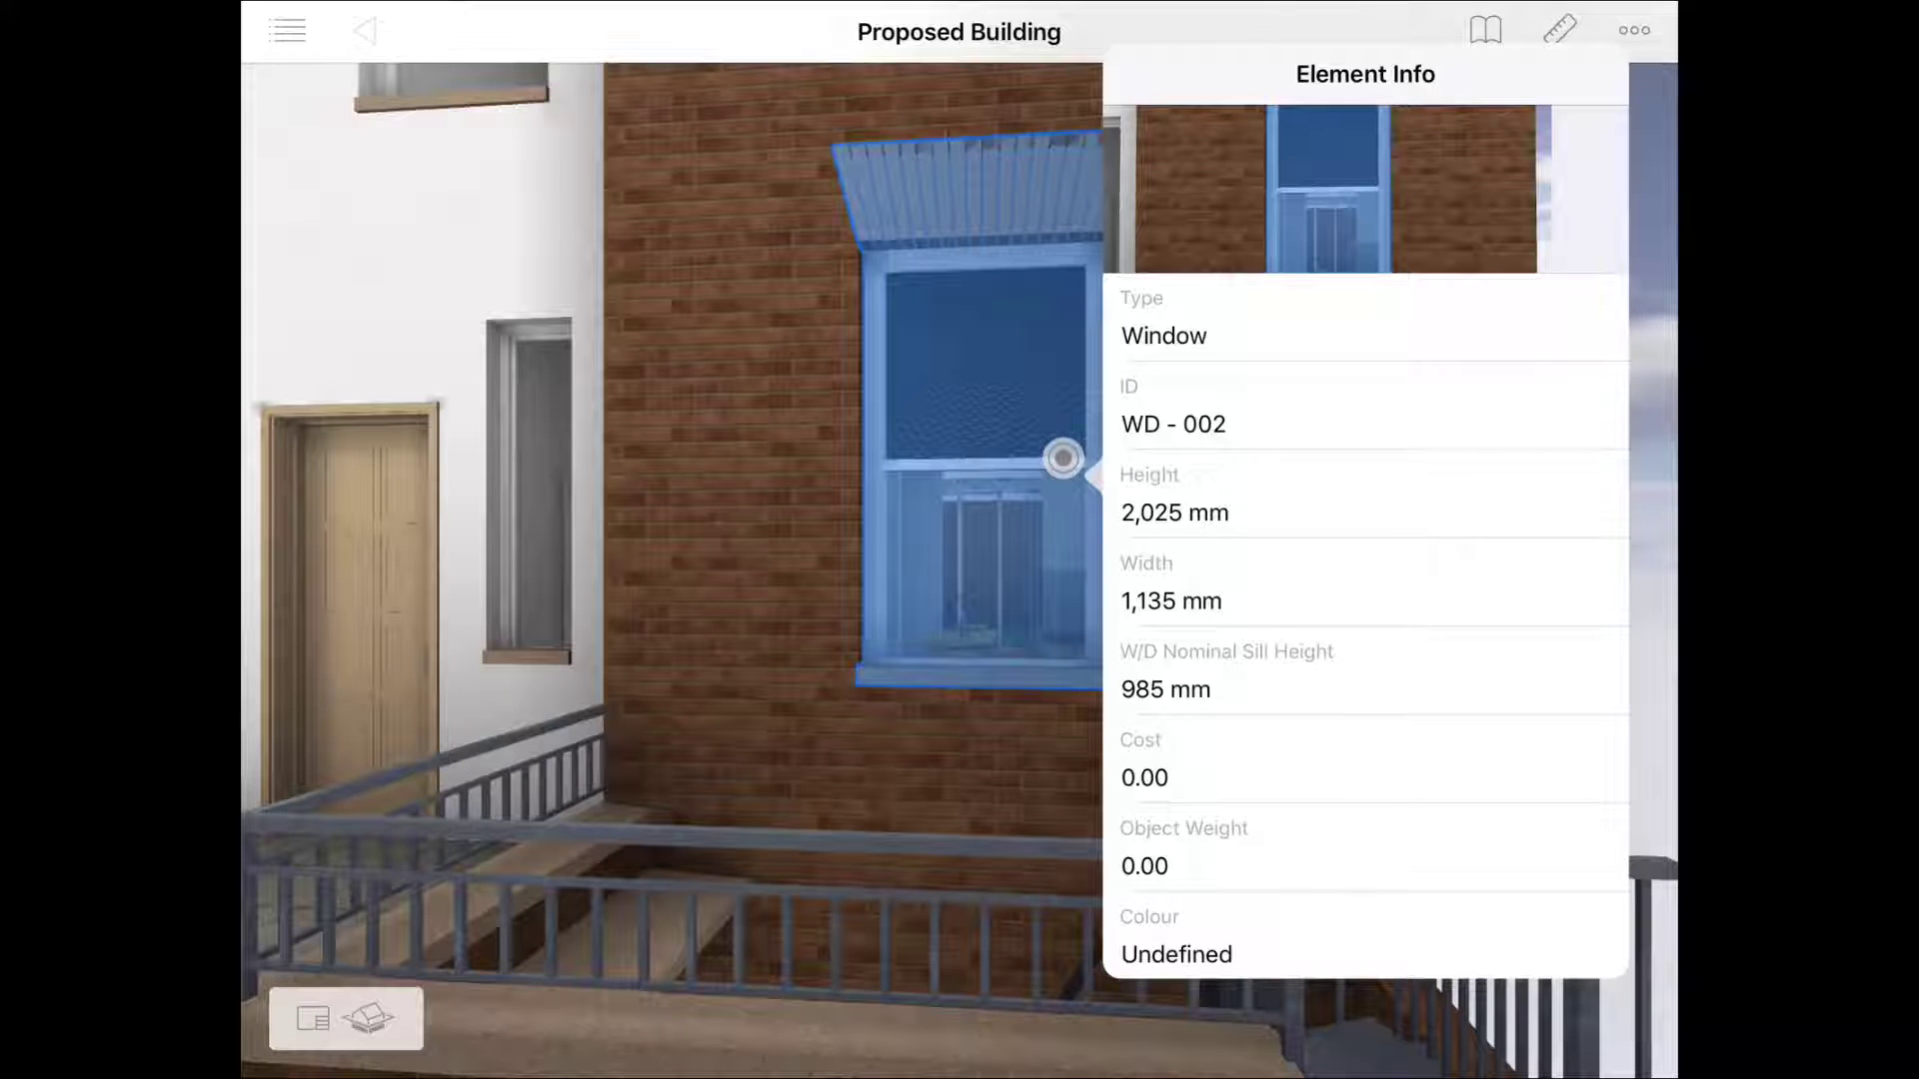
{"action": "scroll", "coordinate": [1365, 540], "scroll_direction": "down", "scroll_amount": 5}
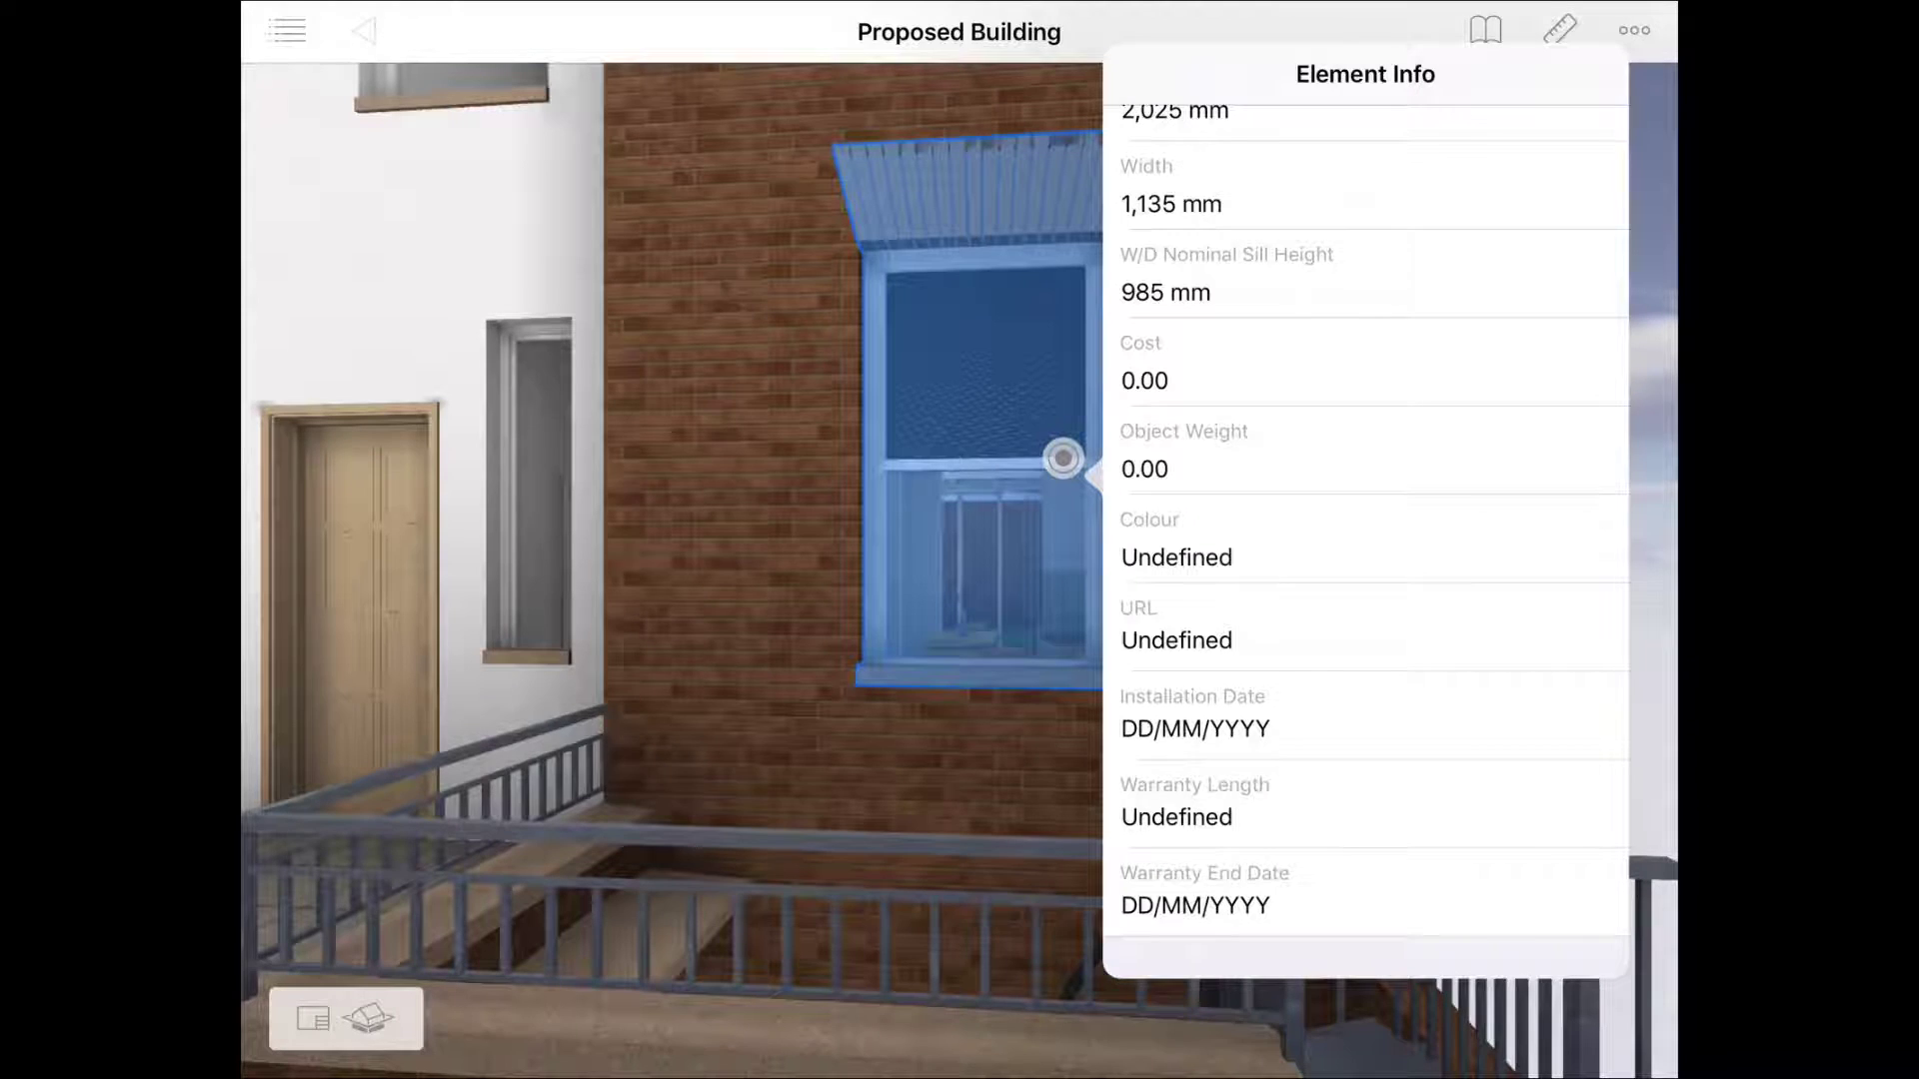
{"action": "left_click", "coordinate": [700, 540]}
{"action": "left_click_drag", "start_coordinate": [1110, 815], "coordinate": [1396, 730]}
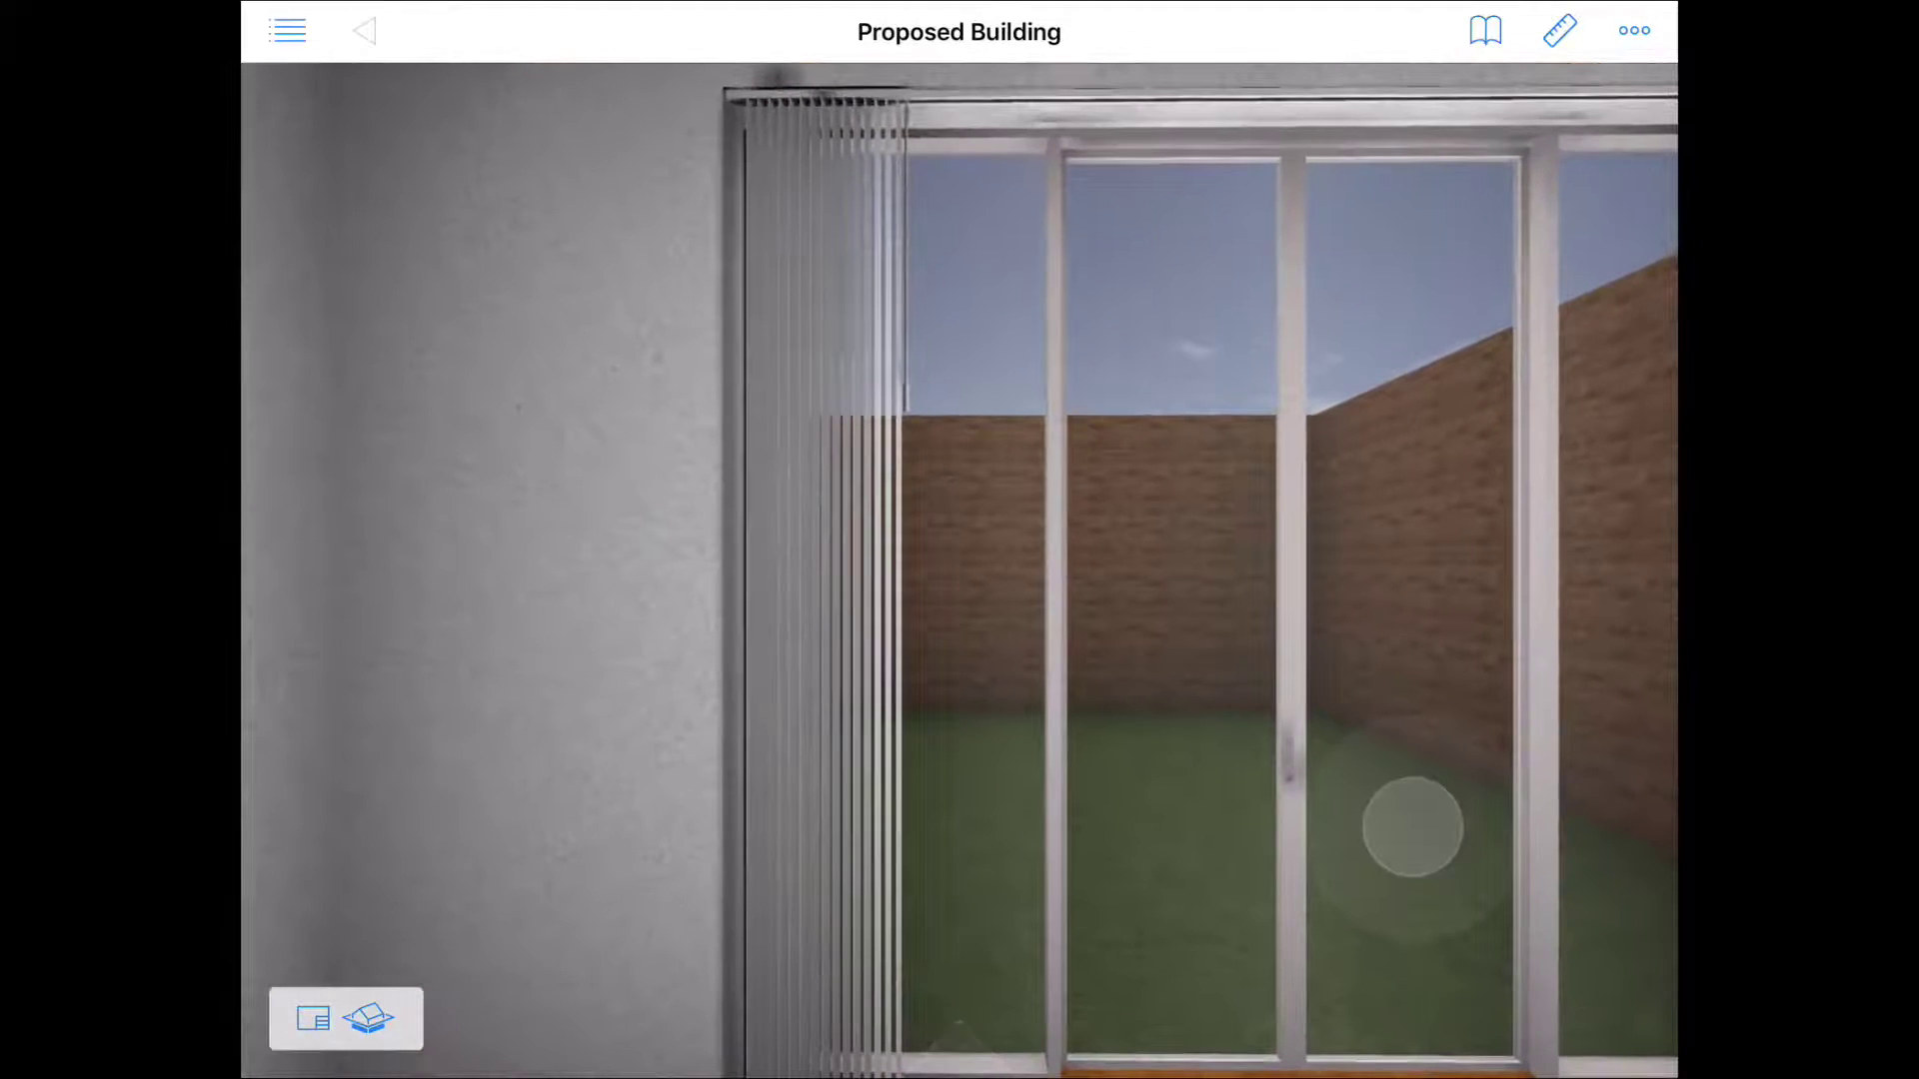
Show BLIND-GF-01's element info with its 29/09/2016 installation date and 5 Years warranty.
{"action": "left_click", "coordinate": [892, 481]}
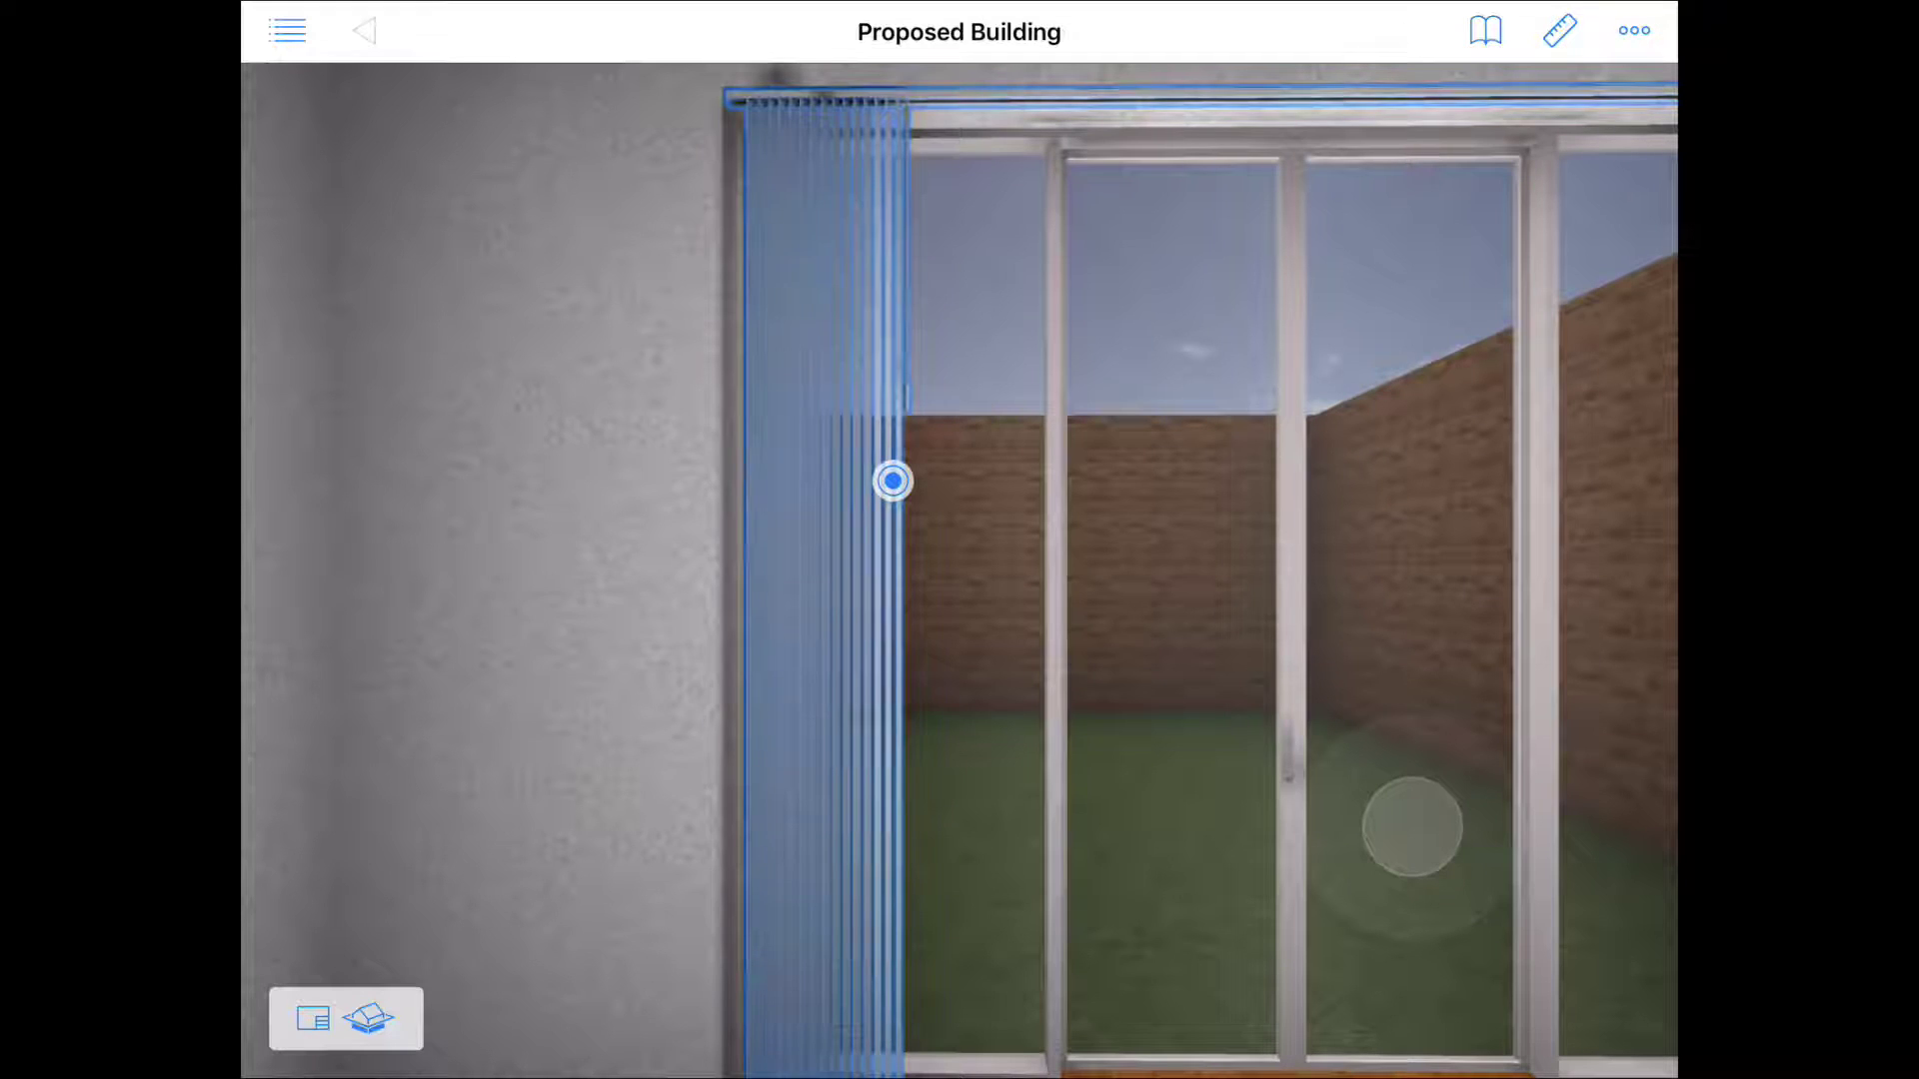
{"action": "left_click", "coordinate": [699, 414]}
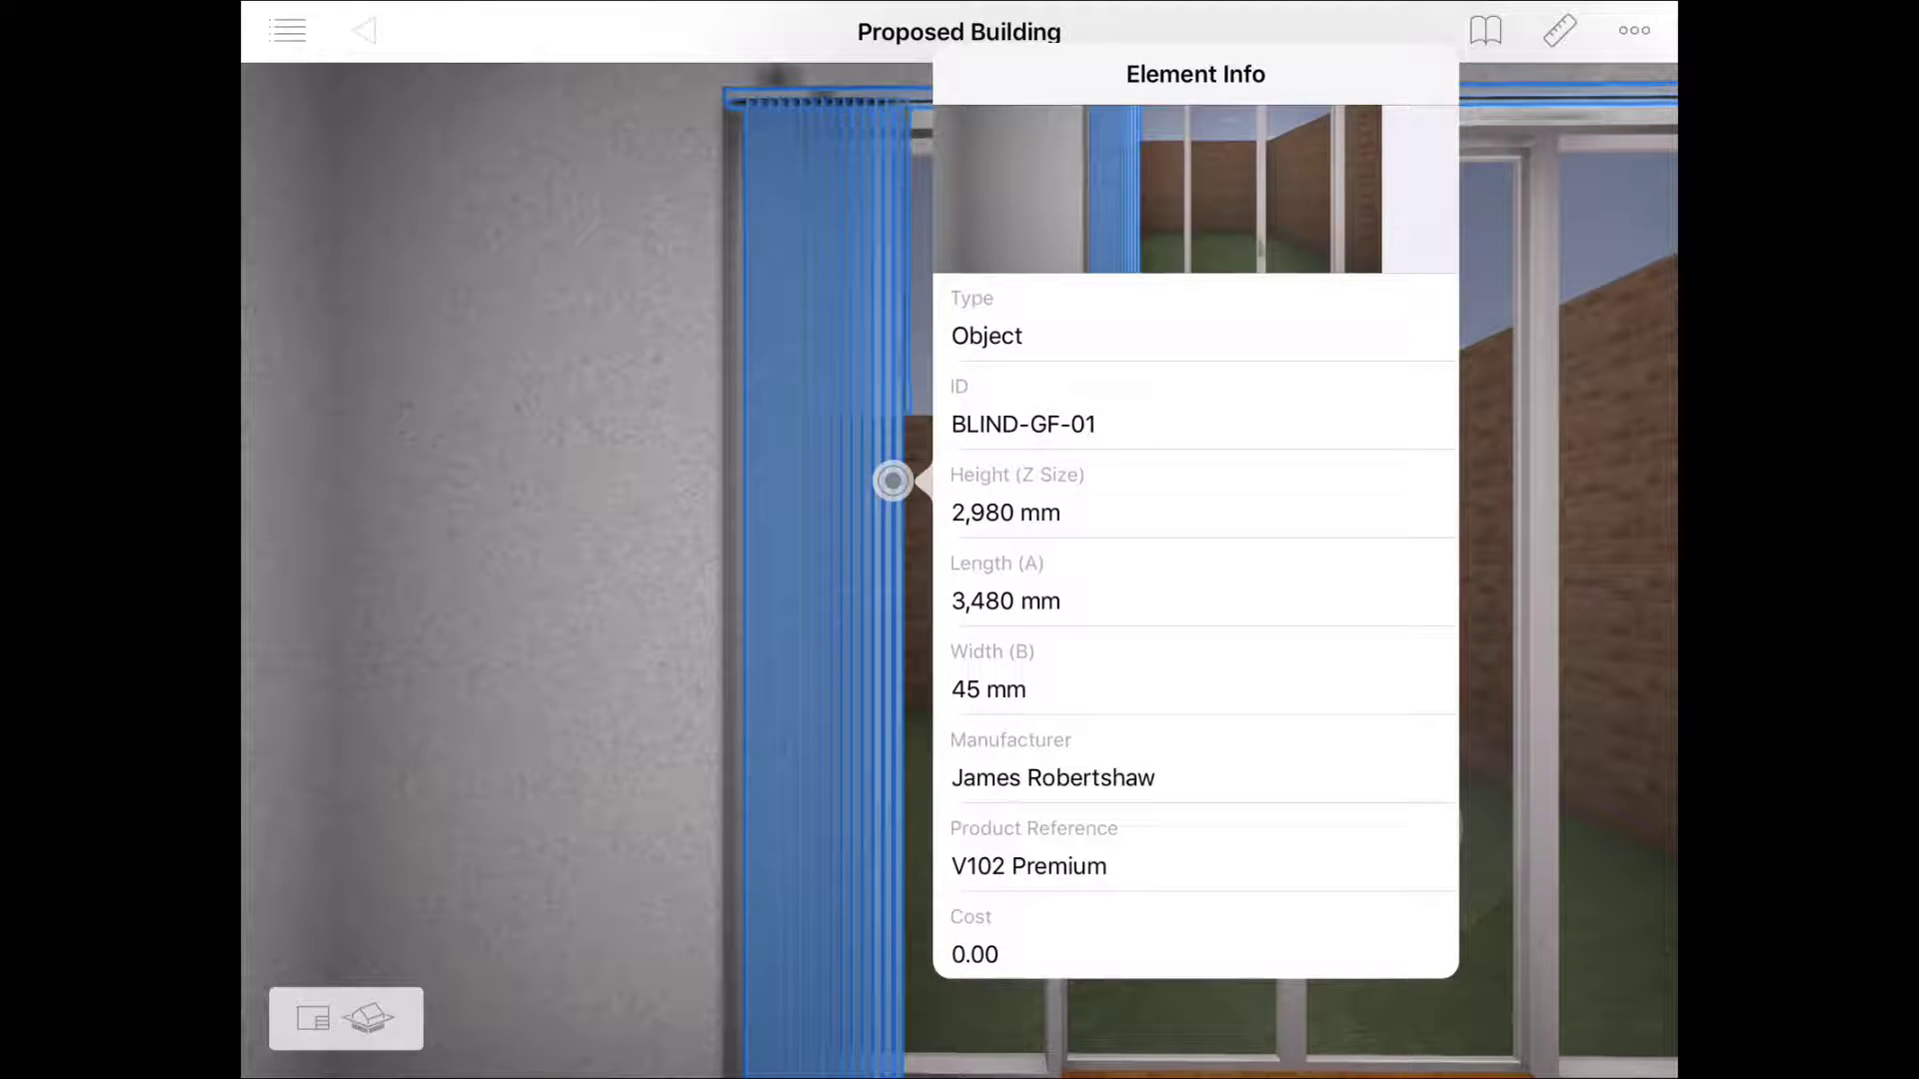
{"action": "scroll", "coordinate": [1195, 540], "scroll_direction": "down", "scroll_amount": 10}
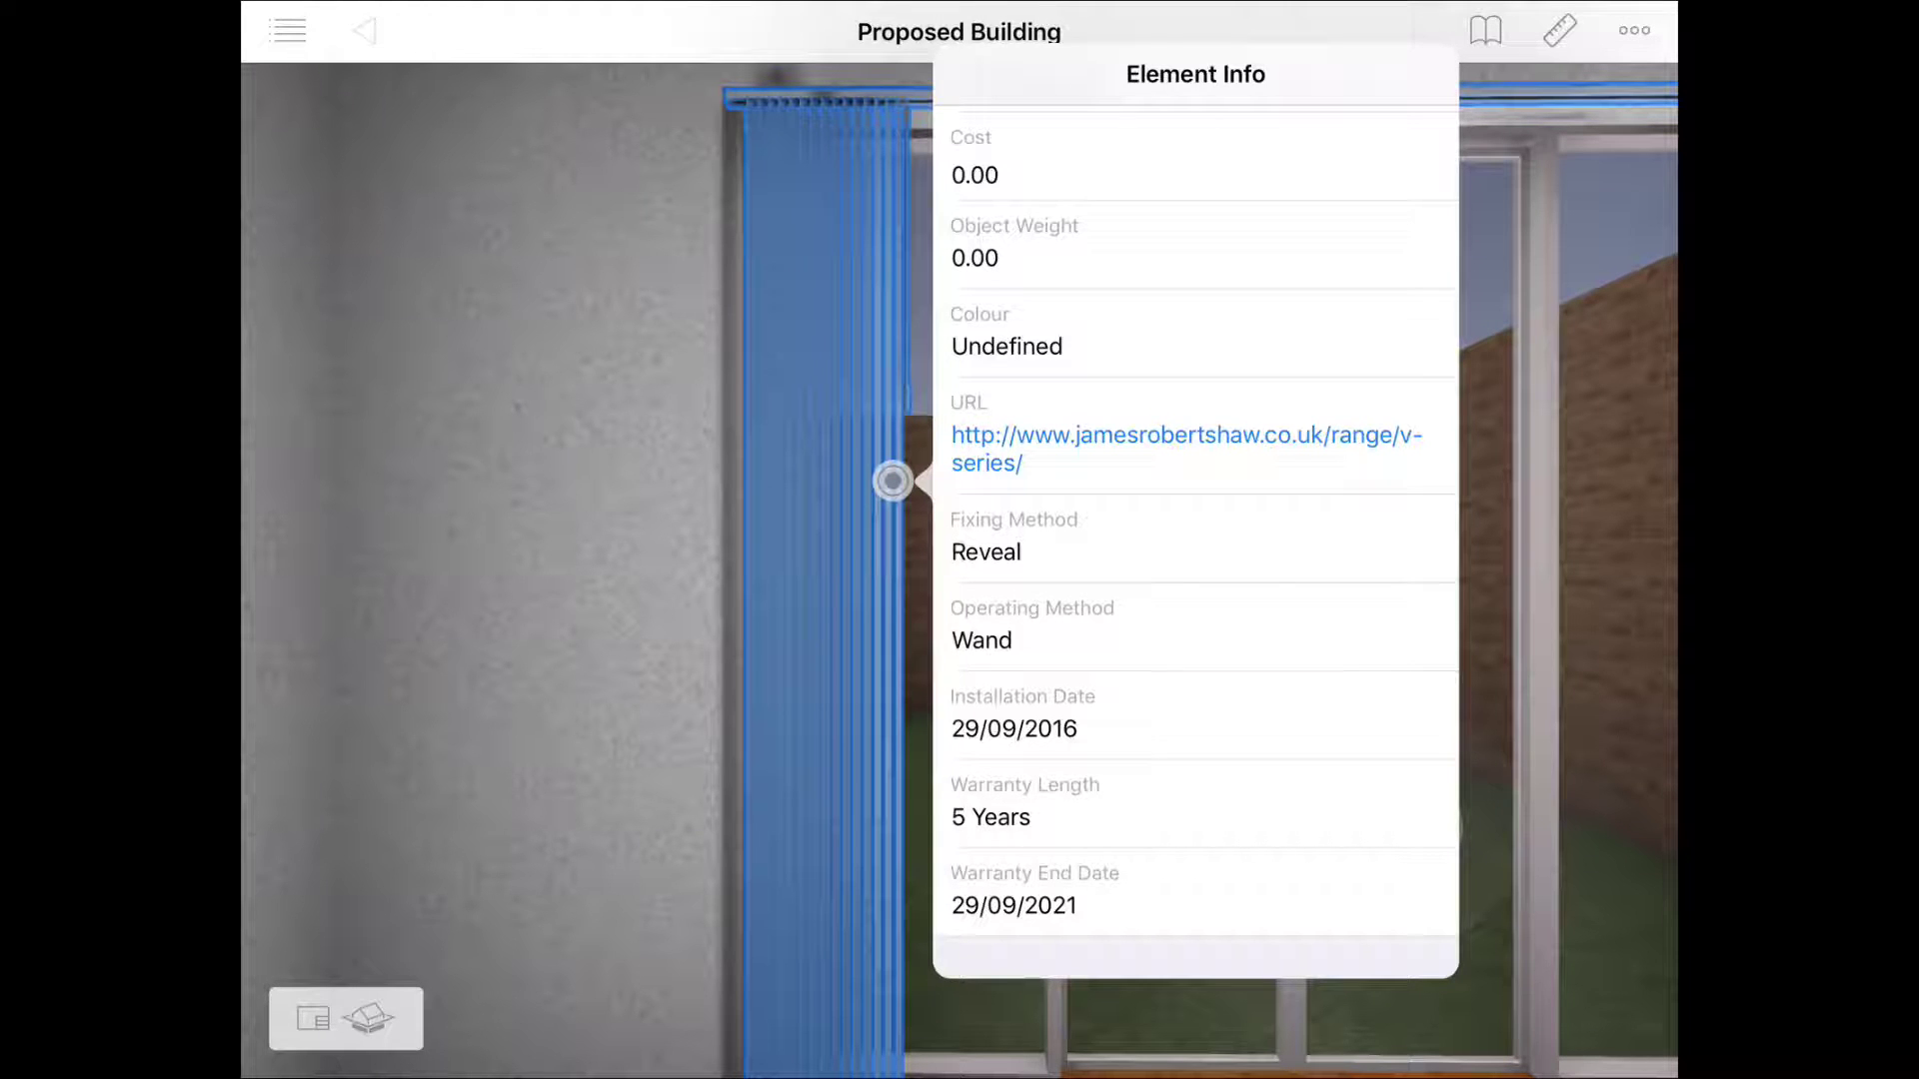
{"action": "left_click", "coordinate": [892, 481]}
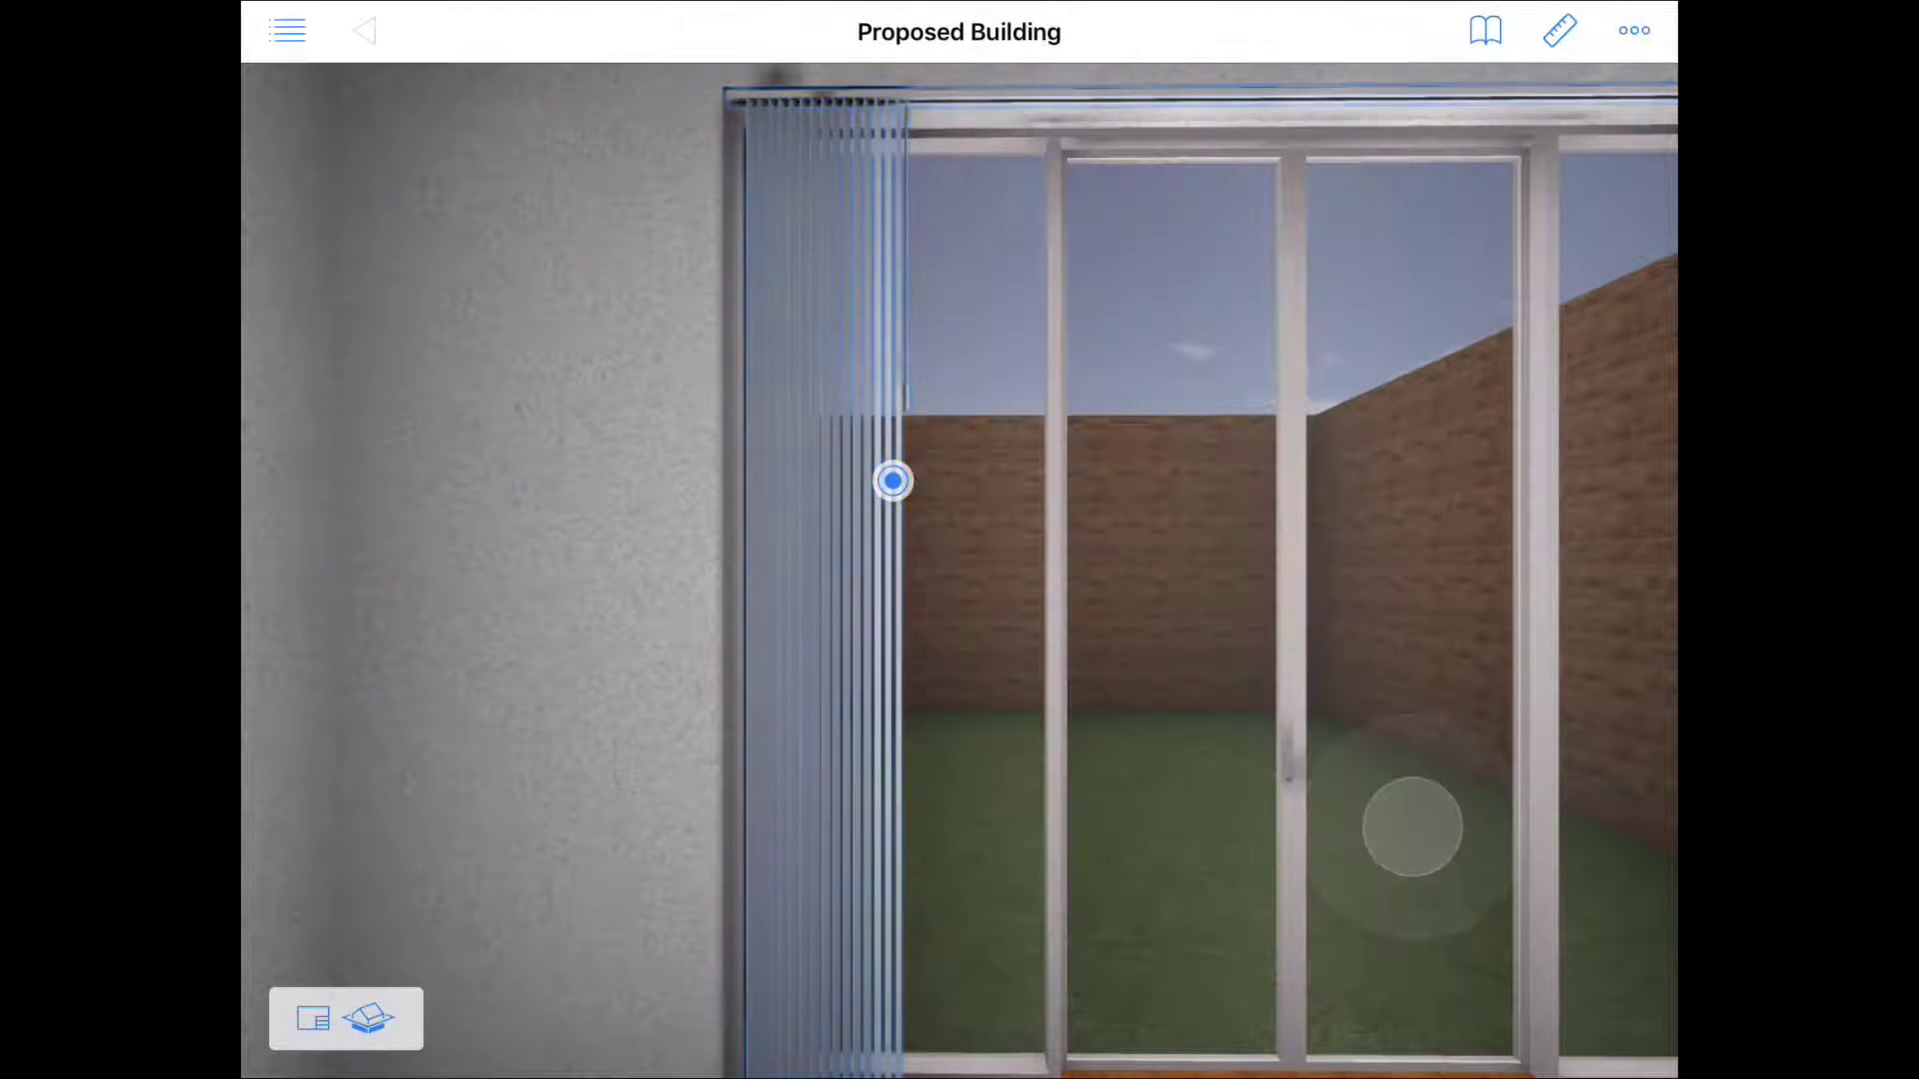